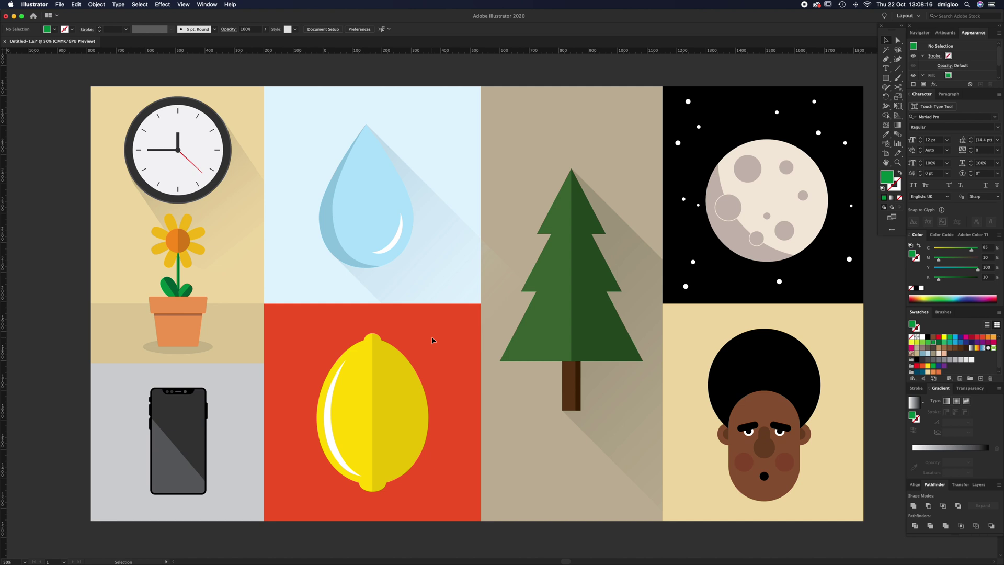
left_click(207, 5)
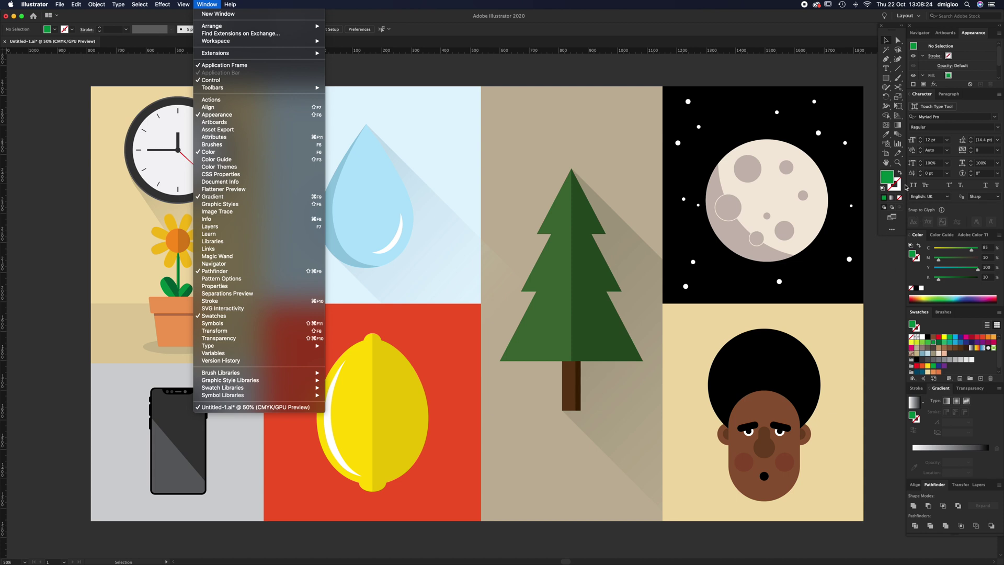
left_click(478, 96)
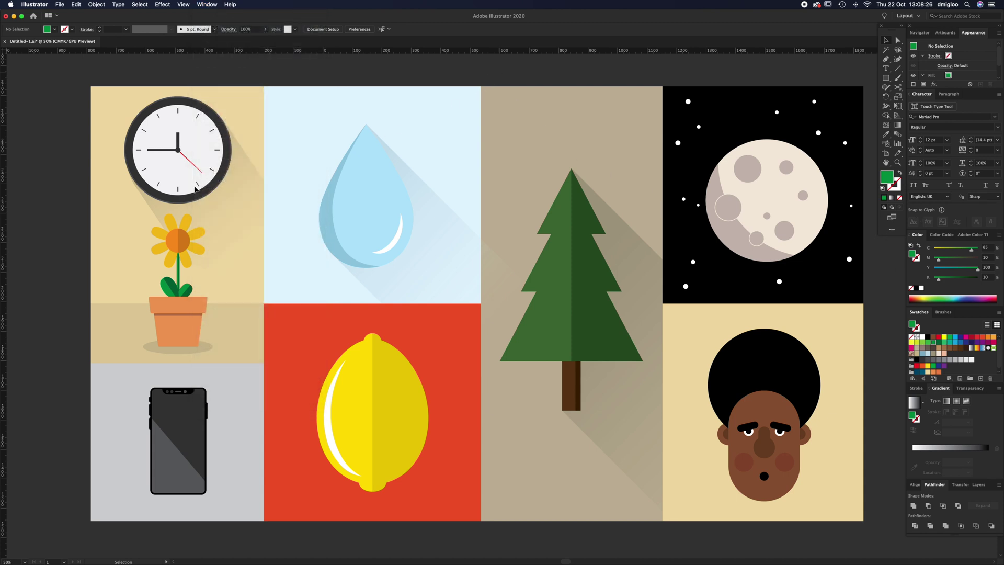
- Draw a circle about 248 px in diameter with the Ellipse tool in the space beside the reference clock and fill it white
scroll(334, 355, "down", 10)
scroll(335, 355, "left", 5)
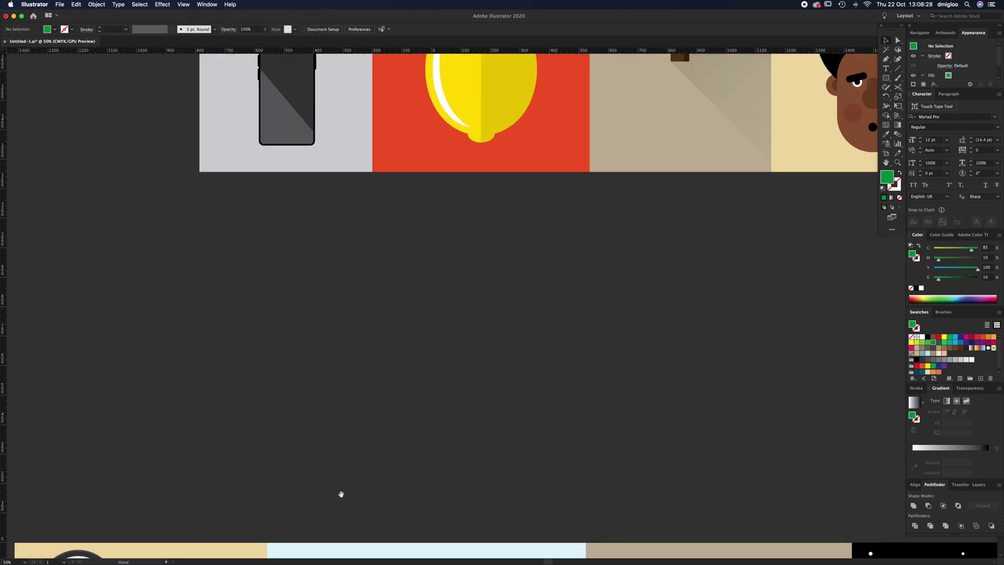
left_click_drag(372, 369, 422, 312)
key("z")
left_click_drag(399, 252, 496, 245)
key("v")
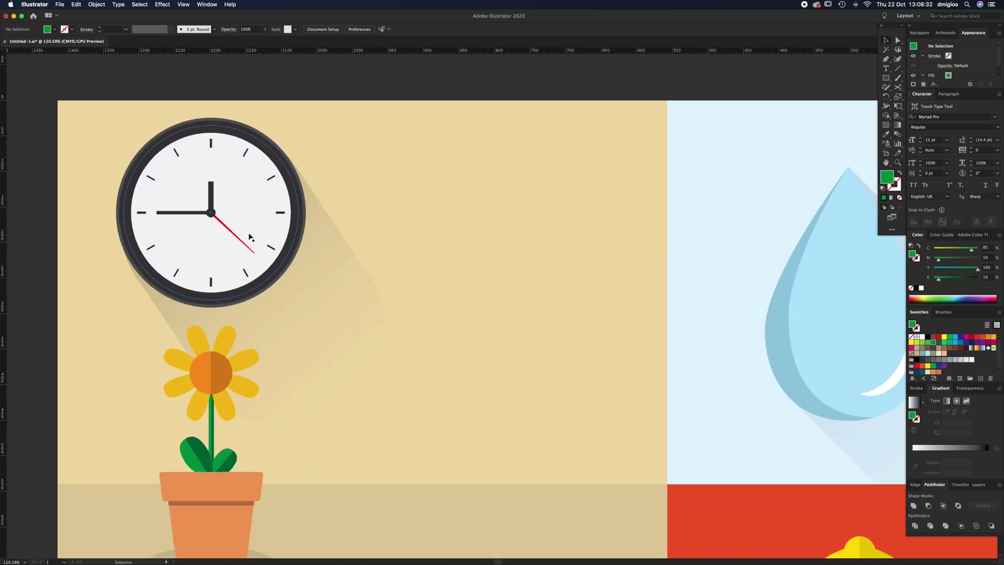
left_click(249, 232)
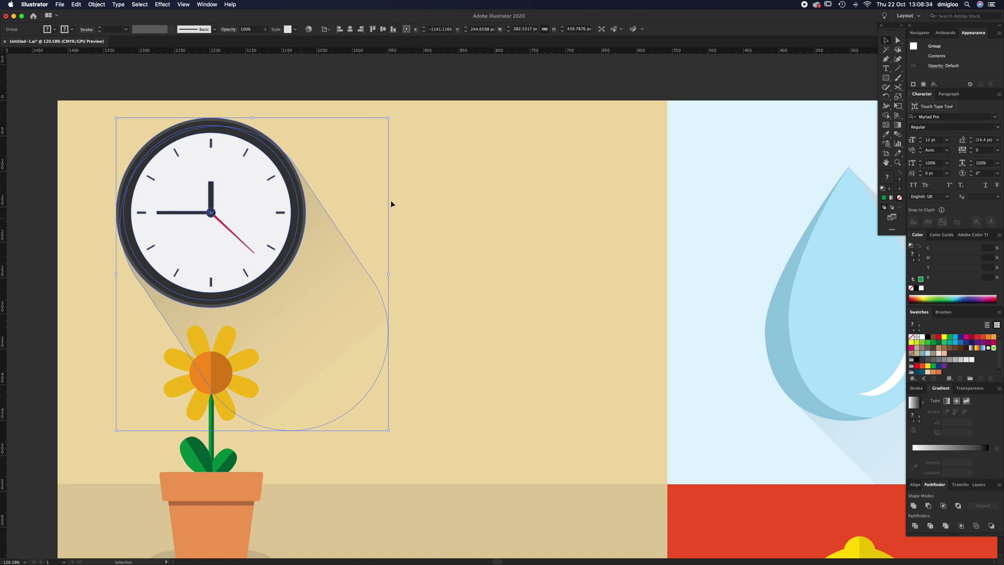
left_click_drag(888, 79, 921, 97)
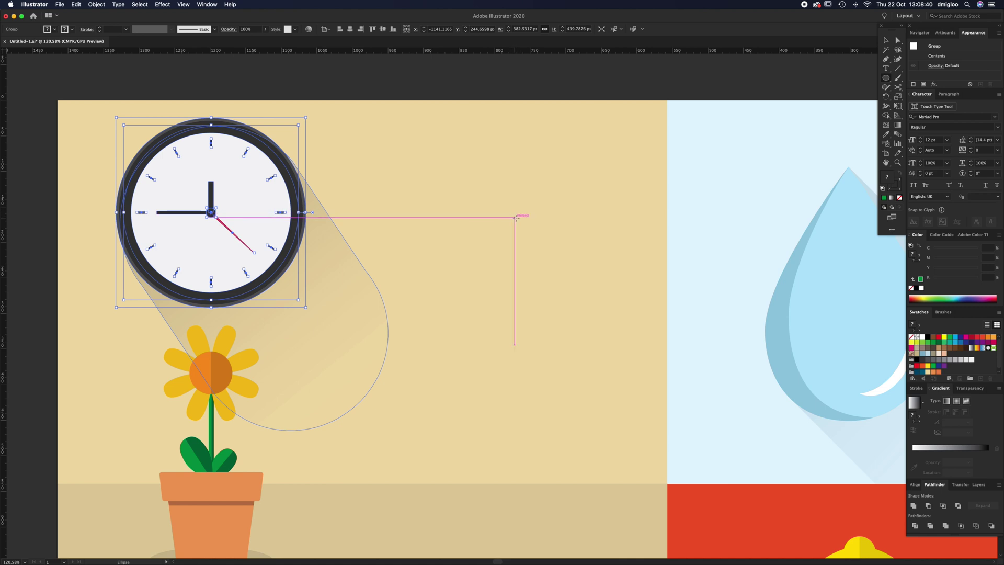
left_click(184, 5)
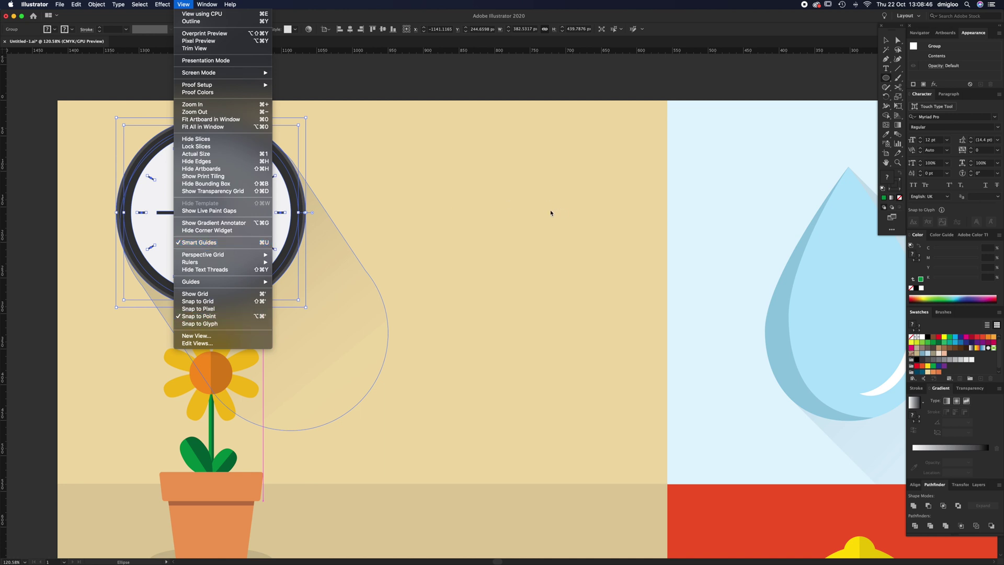
left_click(528, 222)
left_click_drag(524, 215, 612, 302)
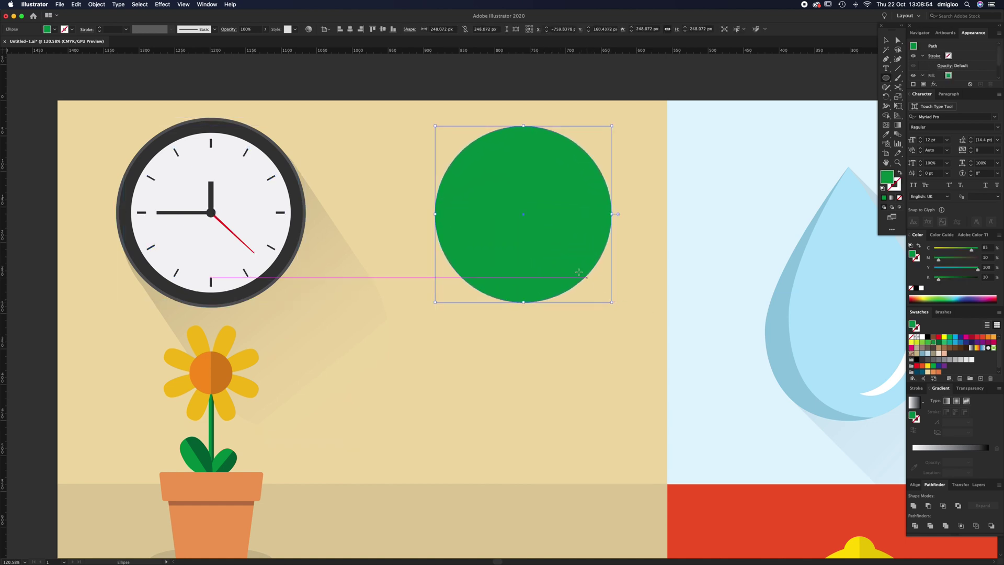
key("v")
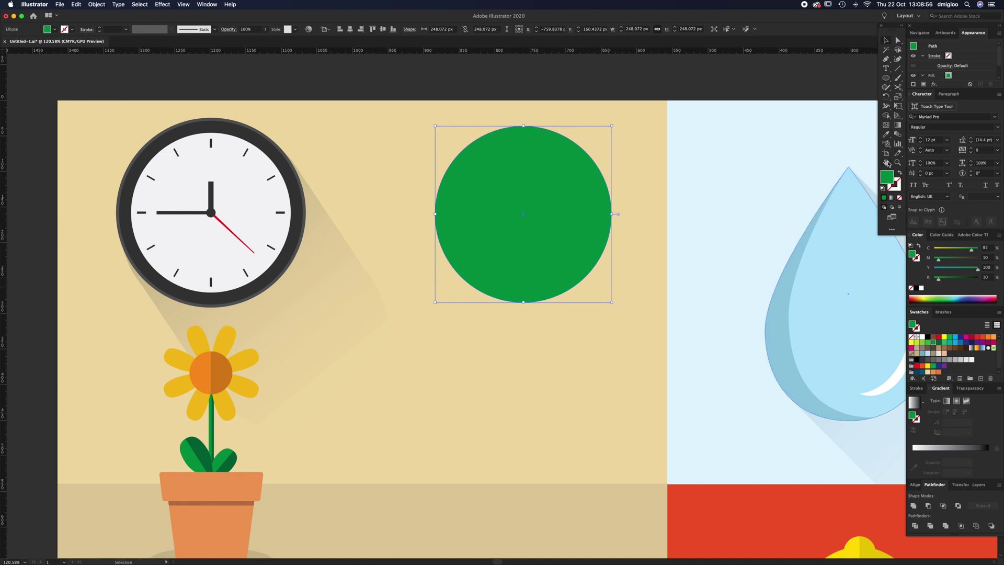
left_click(922, 288)
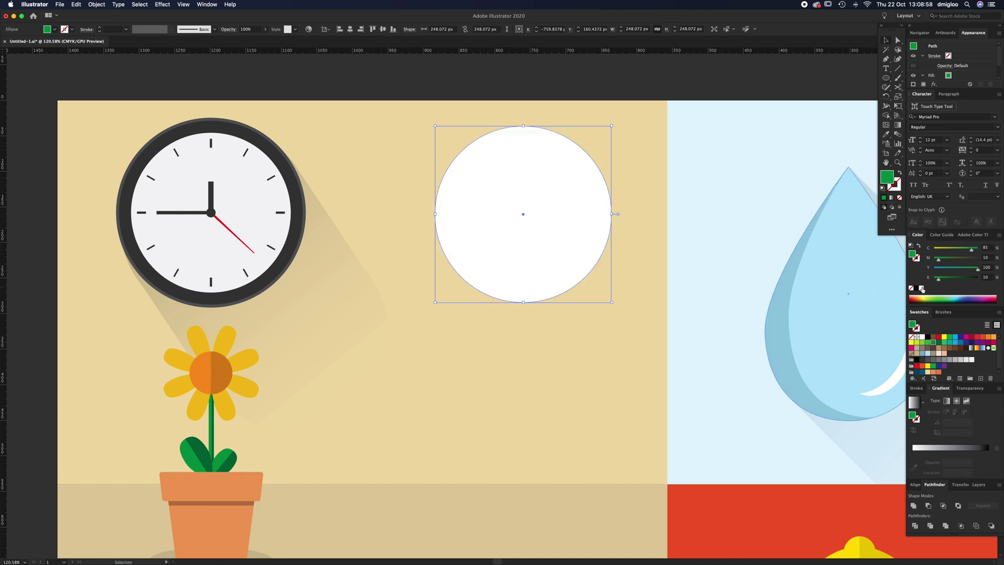
left_click(628, 255)
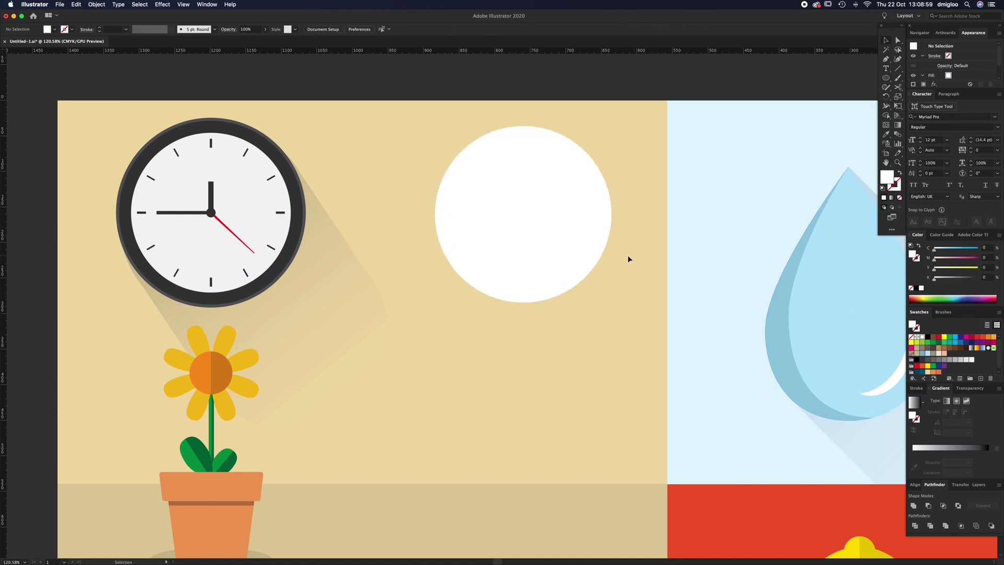
- Give the white circle a dark grey stroke of 90% black
left_click(548, 253)
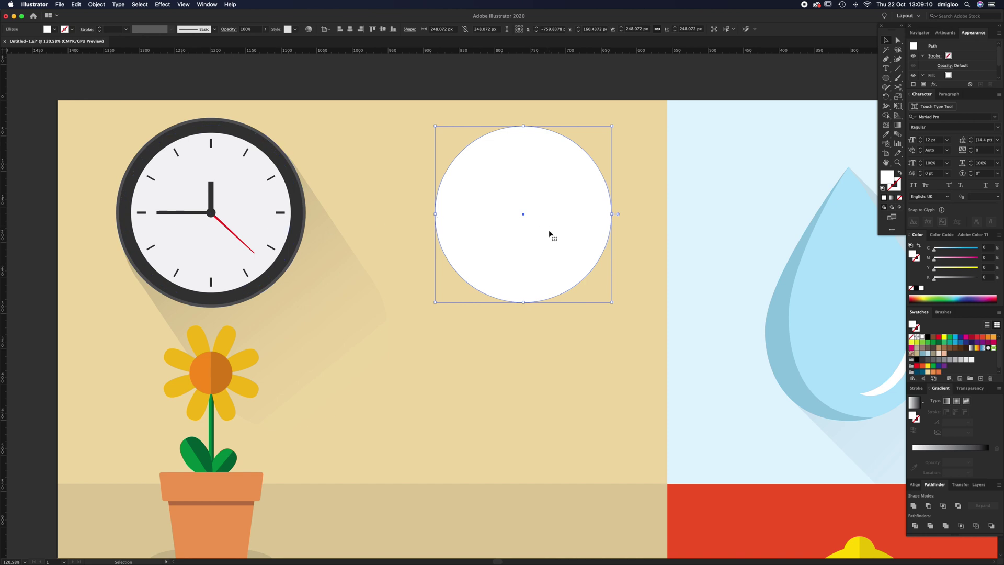
left_click(897, 187)
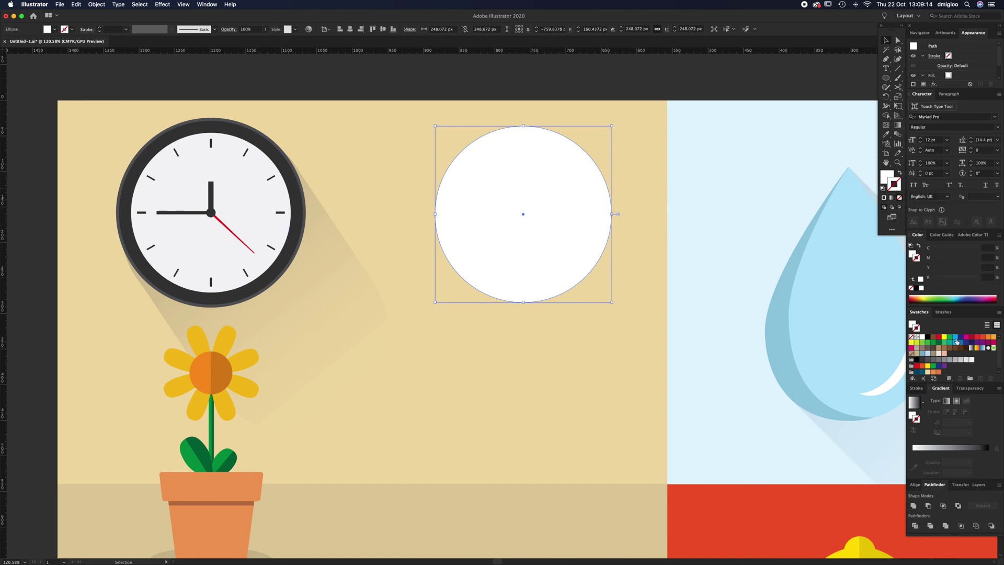
left_click(922, 361)
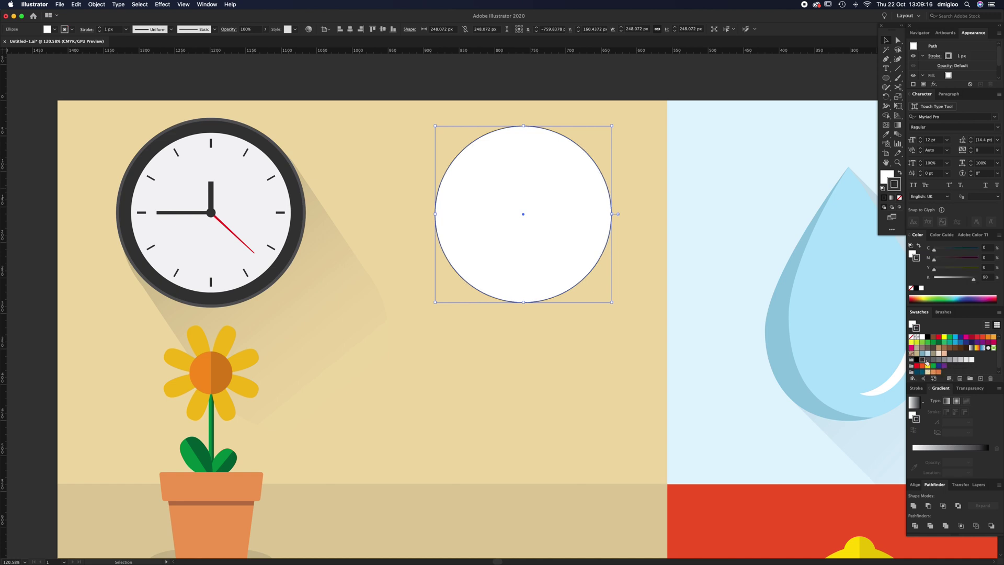
- Increase the circle's stroke weight to 22 px to form the clock's thick frame
left_click(920, 390)
left_click(949, 401)
type("7")
key("Return")
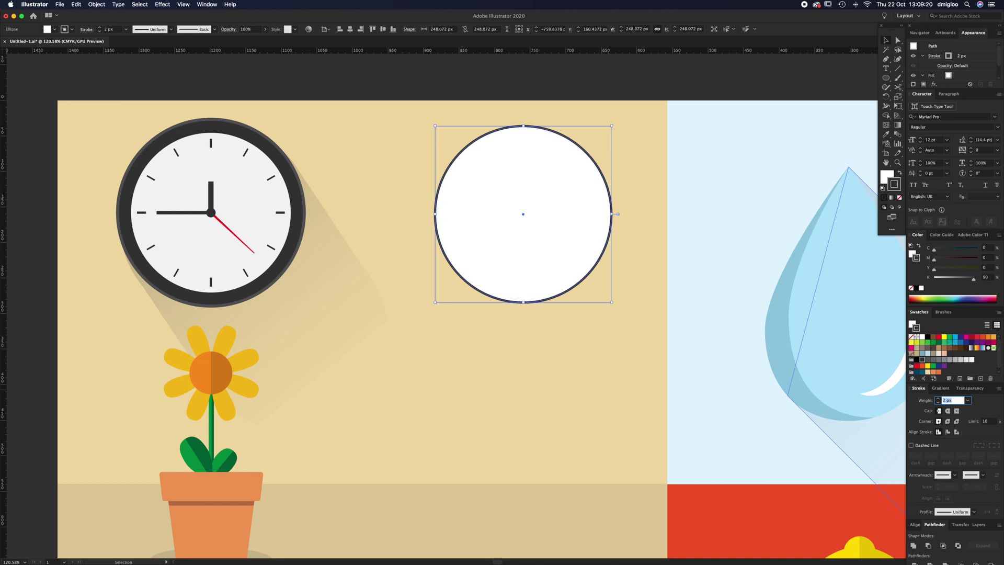
key("Up")
key("Up")
key("Up")
key("Up")
key("Up")
key("Up")
key("Up")
key("Up")
key("Up")
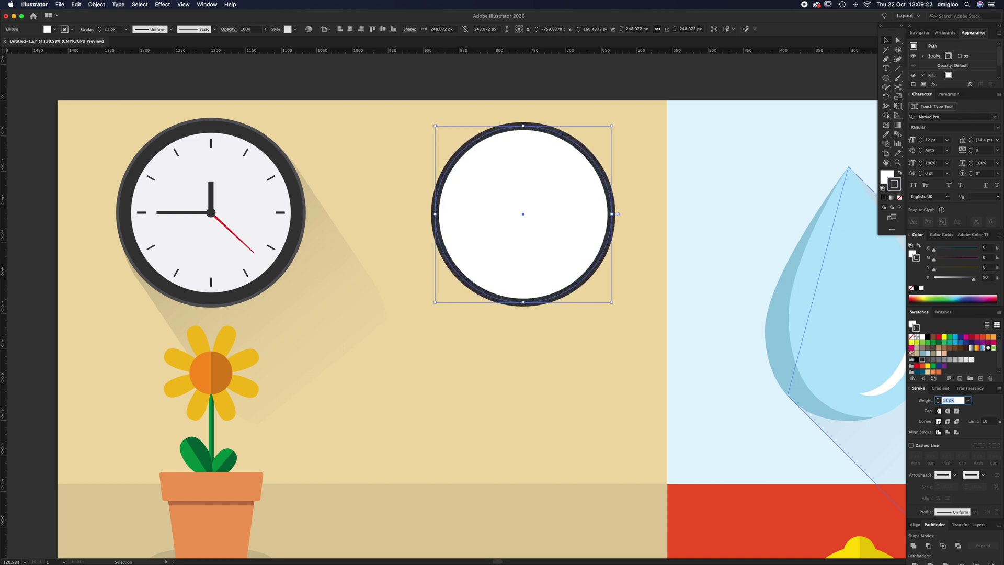
key("Up")
key("Up")
key("Up")
key("Up")
key("Up")
key("Up")
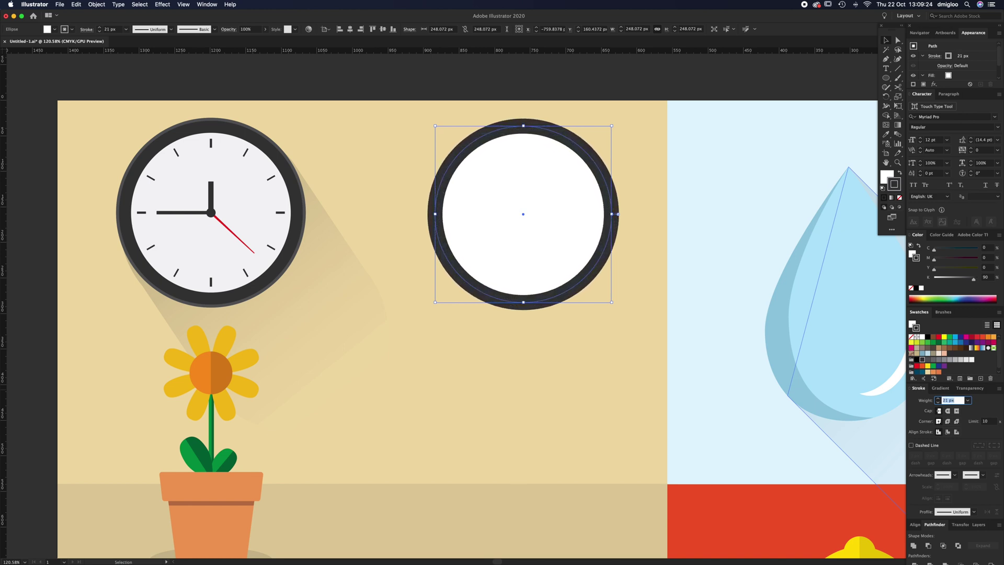
left_click(639, 98)
left_click(609, 196)
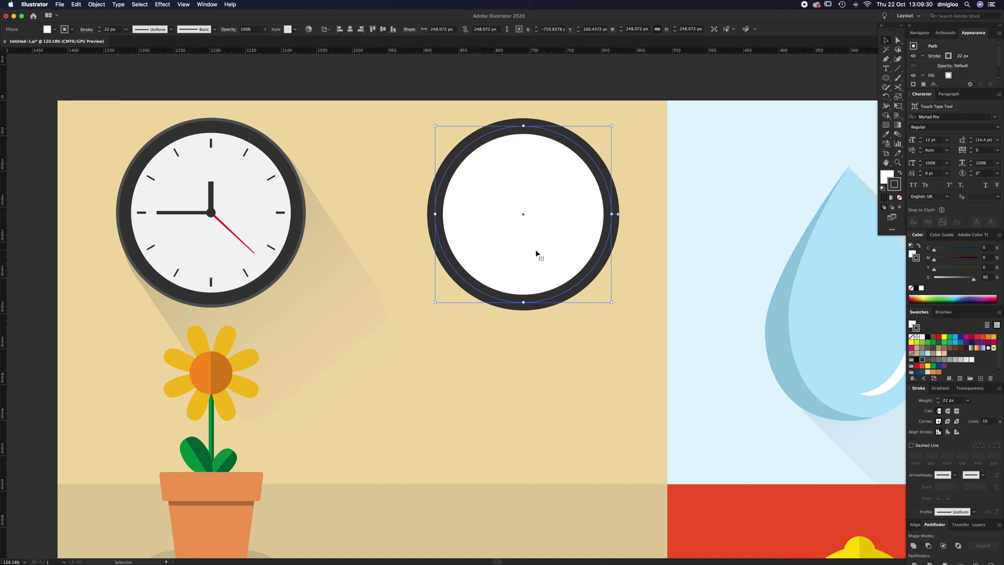
left_click(638, 139)
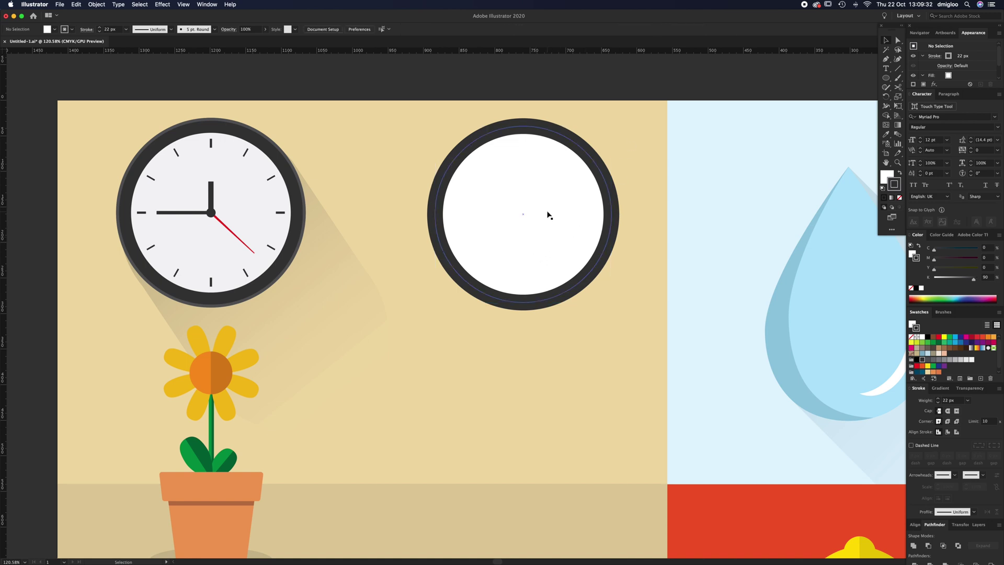
- Try to expand the circle's fill and stroke into separate shapes and move the dark ring away from the white disc
left_click(548, 212)
left_click(98, 4)
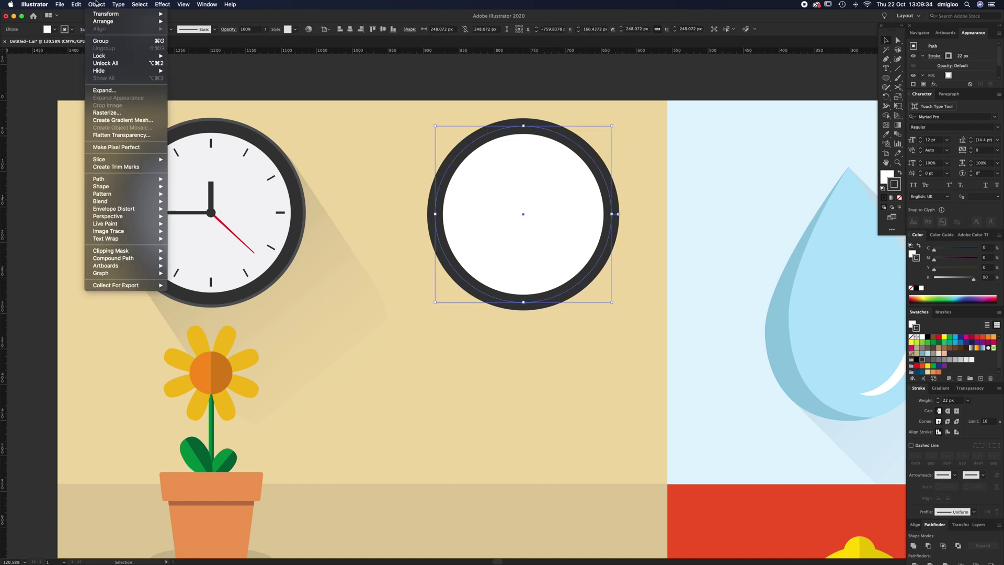
left_click(110, 88)
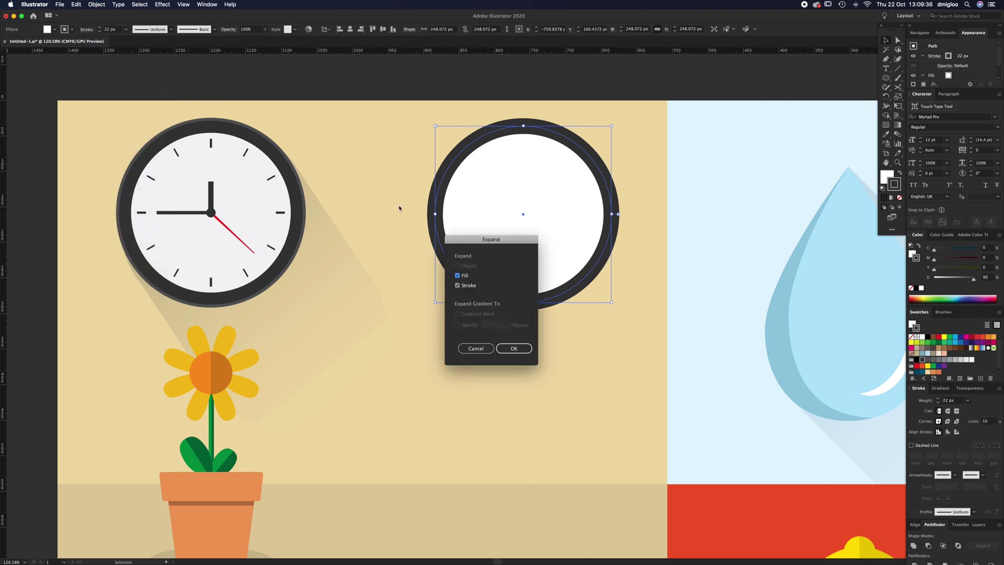
left_click(514, 348)
key("a")
left_click(609, 159)
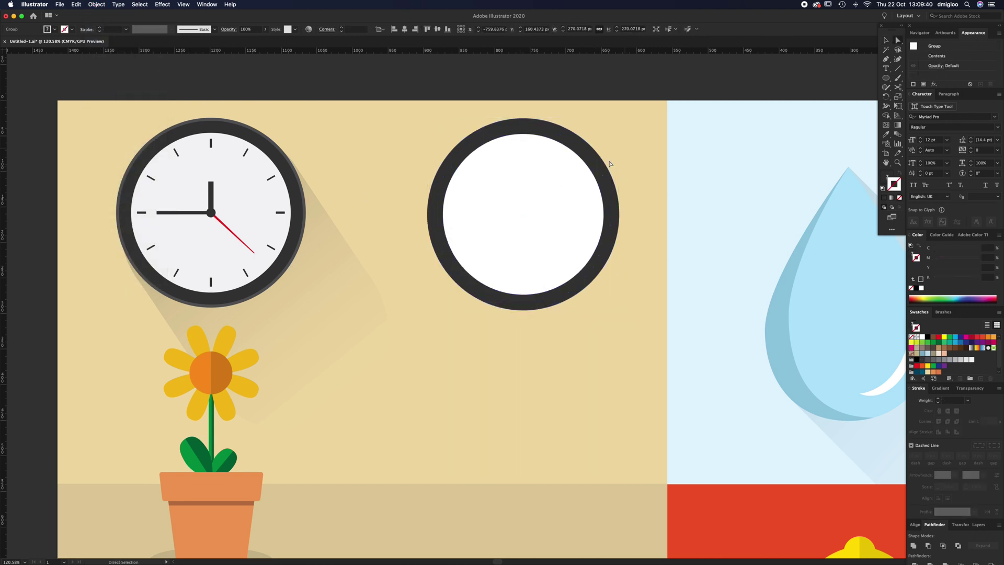
left_click_drag(600, 171, 646, 331)
- Undo the ring's move and the expansion of the circle's fill and stroke
key("super+z")
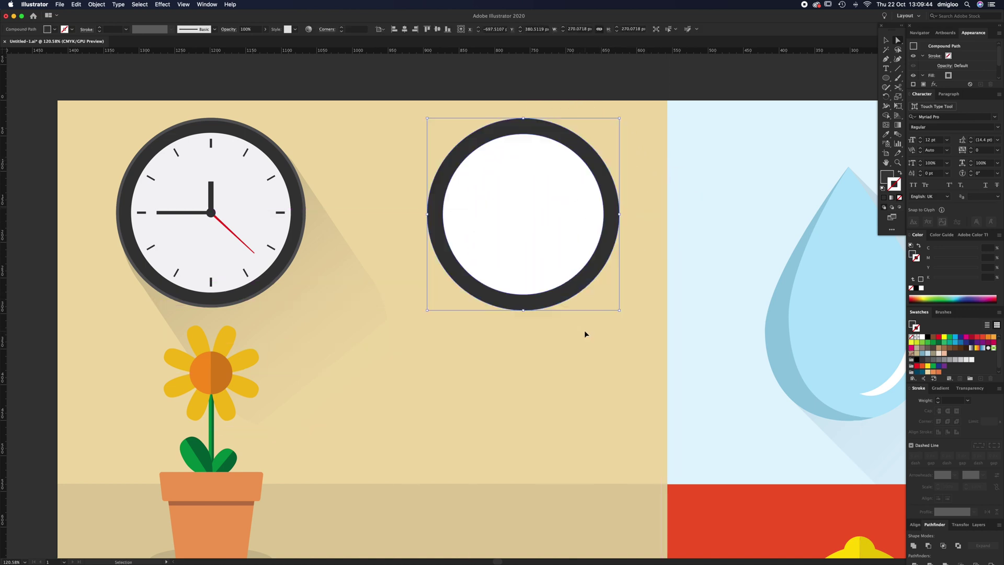
left_click(630, 215)
key("super+z")
left_click(632, 217)
key("v")
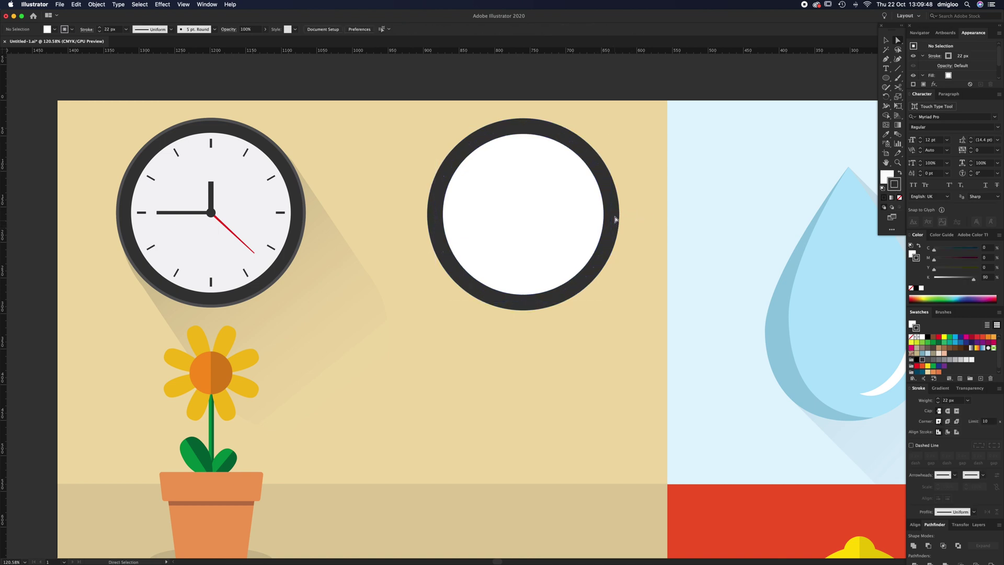
- Copy the outlined circle and paste the duplicate in place, exactly on top of the original
left_click(612, 216)
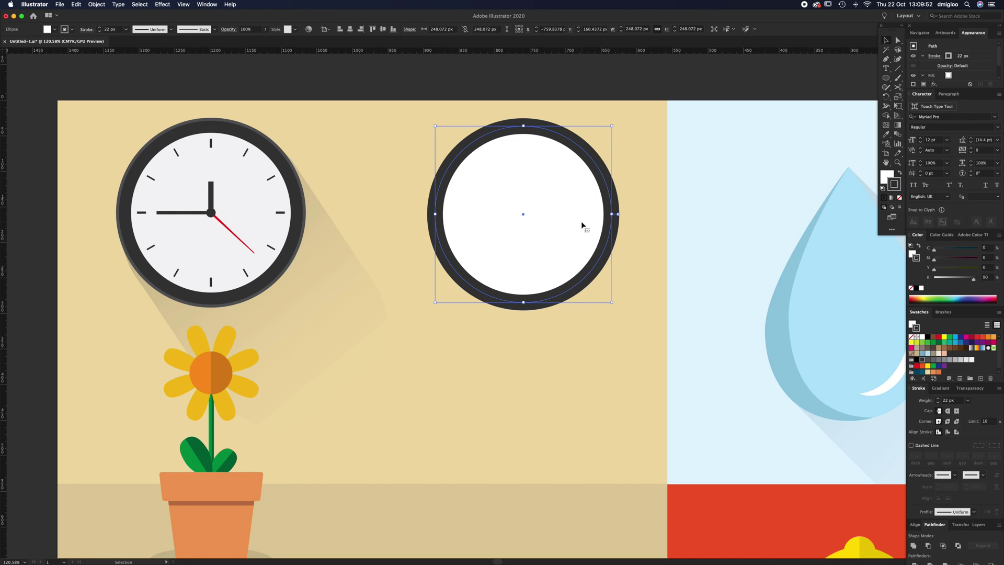
key("super")
key("super+c")
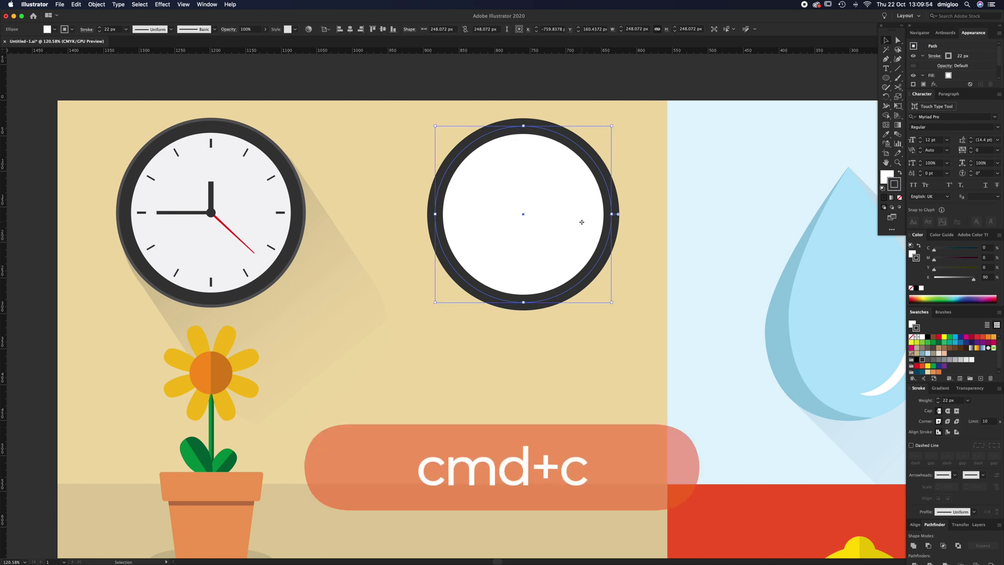
key("super+shift+v")
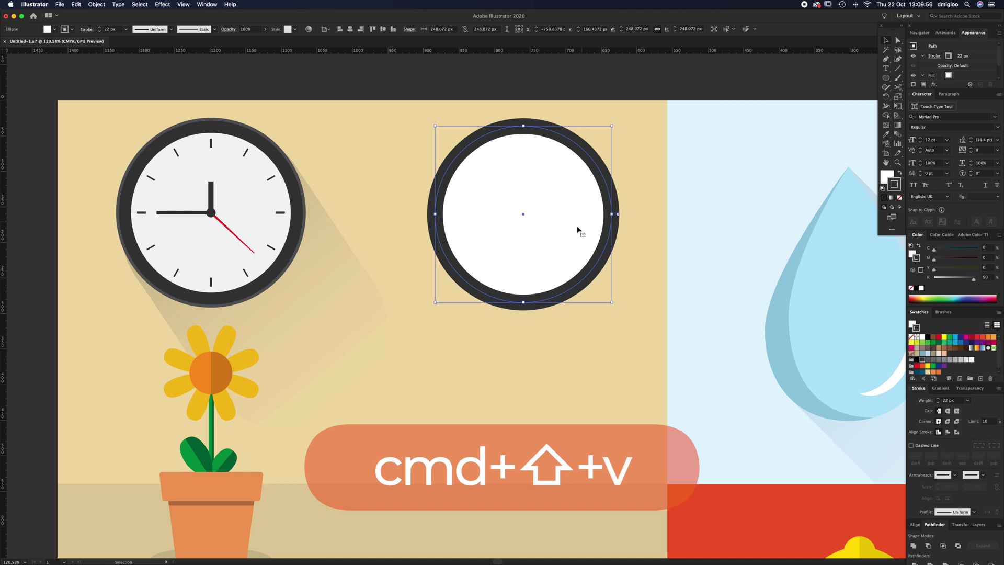
left_click_drag(564, 216, 655, 303)
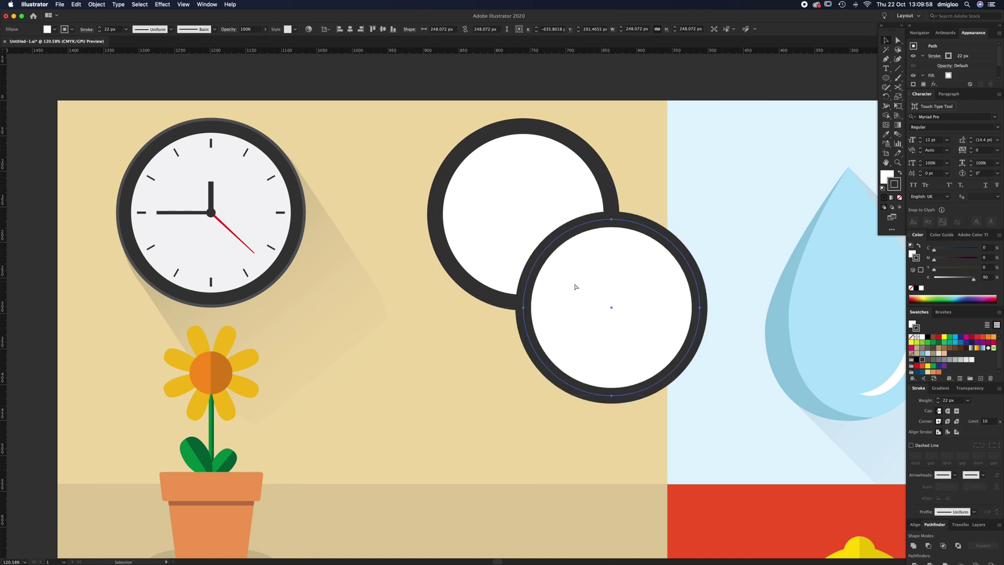
key("super+z")
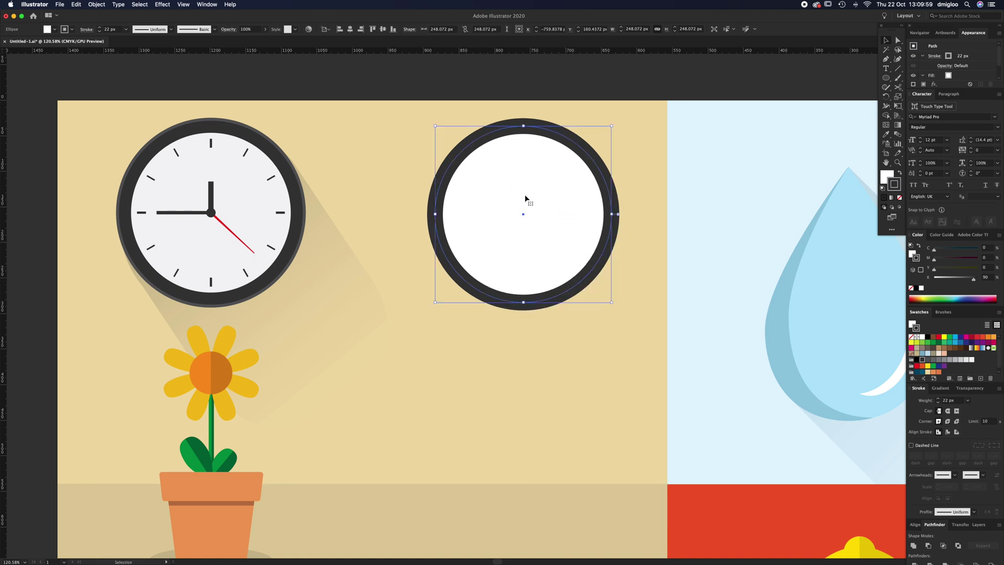
- Remove the fill from the duplicate circle and recolour its stroke to a lighter grey of 80% black
left_click(885, 177)
left_click(911, 289)
left_click(897, 188)
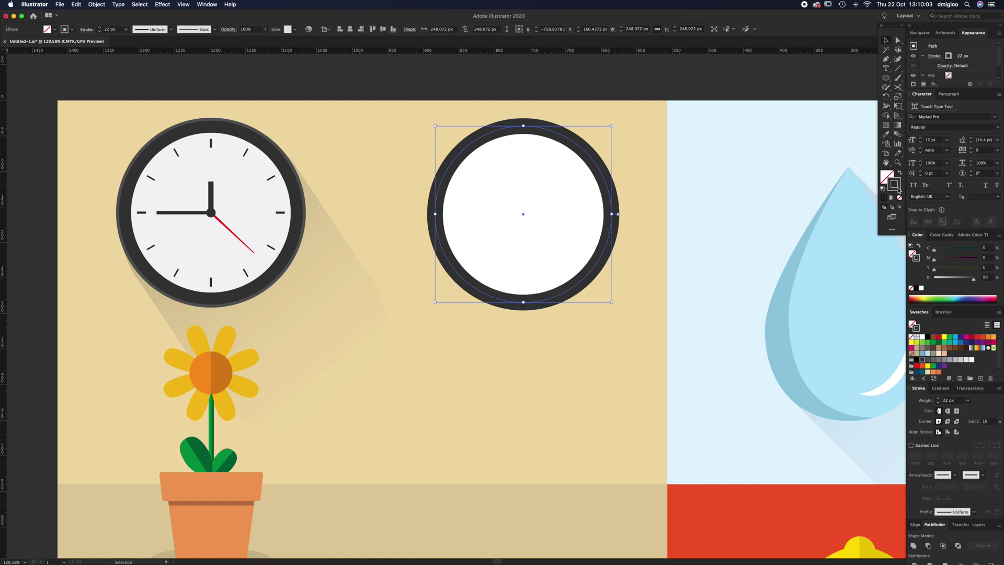
left_click(928, 361)
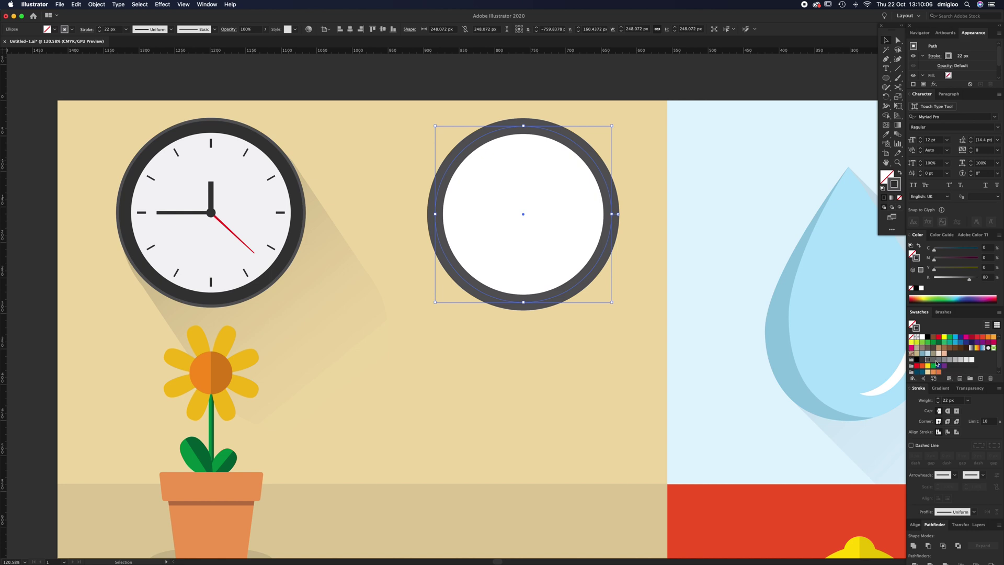
- Reduce the duplicate circle's stroke weight to 7 px and align the stroke to the outside of the path
left_click(959, 400)
key("Down")
key("Down")
key("Down")
key("Down")
key("Down")
key("Down")
key("Down")
key("Down")
key("Down")
key("Down")
key("Down")
key("Down")
key("Down")
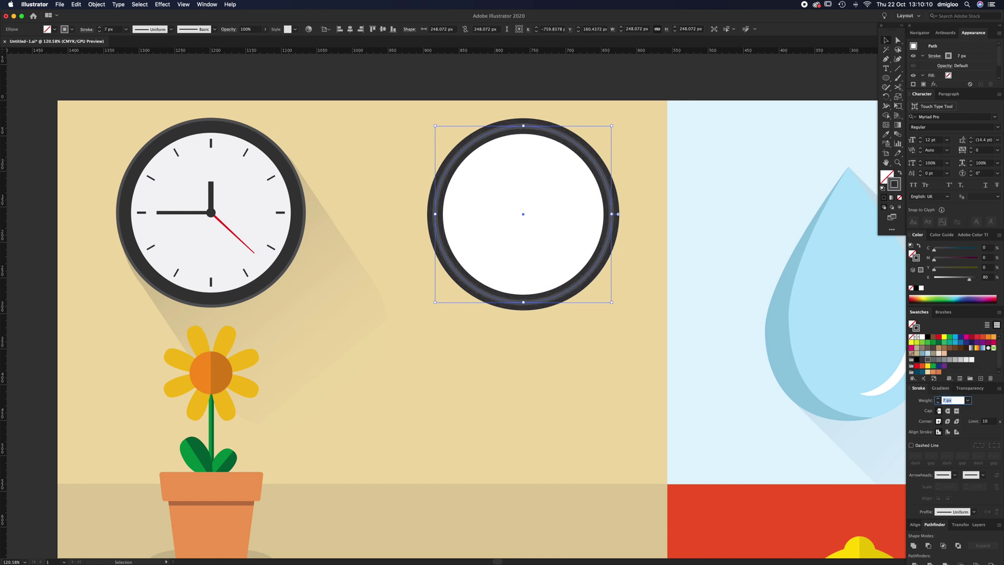
left_click(957, 432)
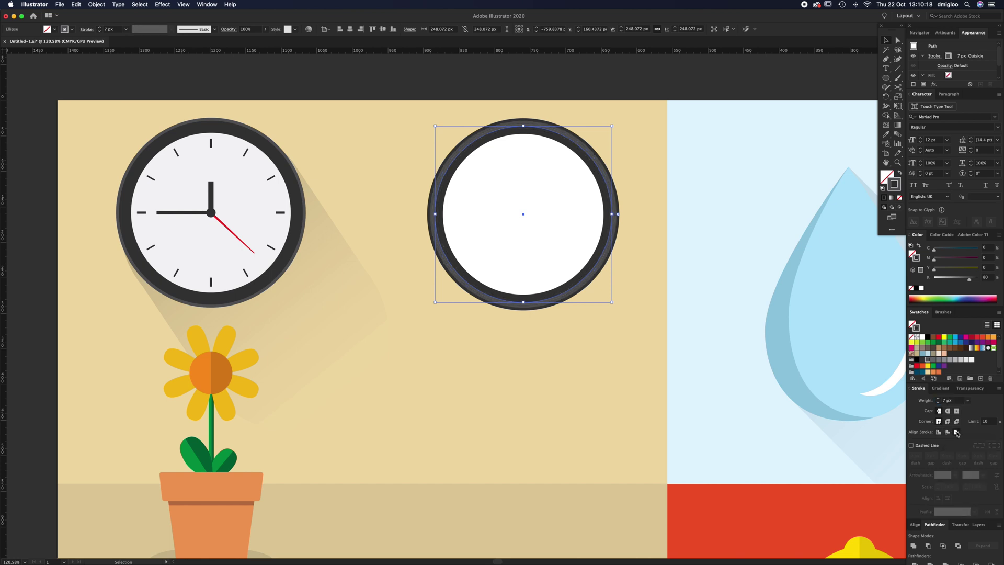
- Set the lighter grey ring's stroke weight to 4 px
left_click(956, 402)
type("5")
key("Return")
- Scale the lighter grey ring up from its centre so it rims the outer edge of the dark clock frame
left_click(586, 245, "shift")
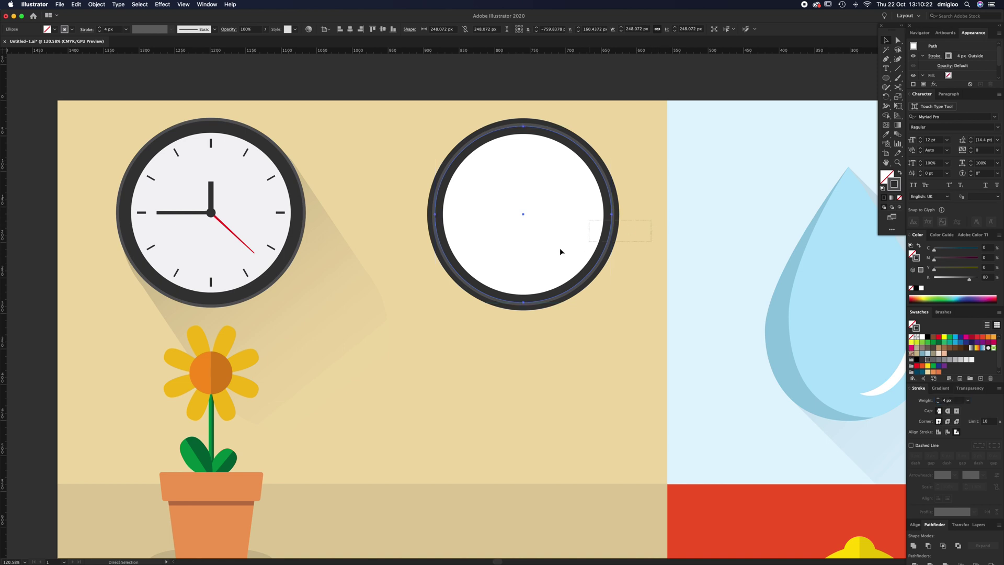
left_click(500, 257, "super")
left_click(498, 285, "super")
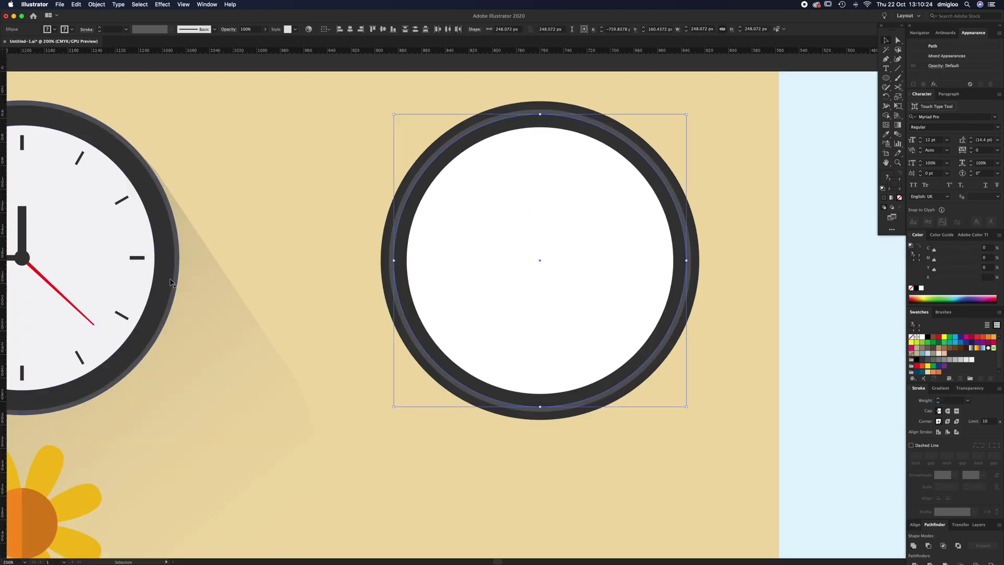
key("super+shift+a")
left_click(689, 264)
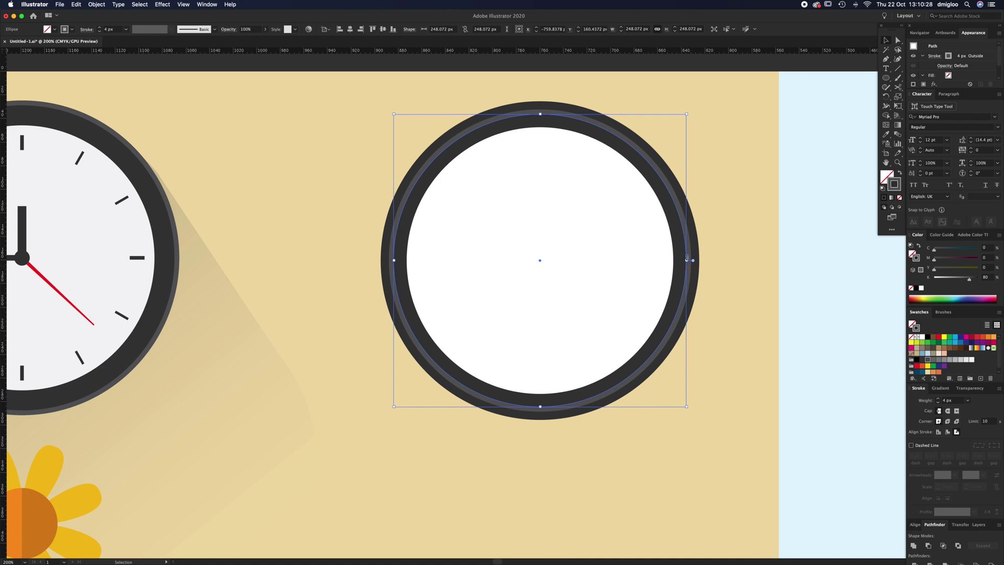
left_click_drag(687, 261, 697, 266)
key("shift")
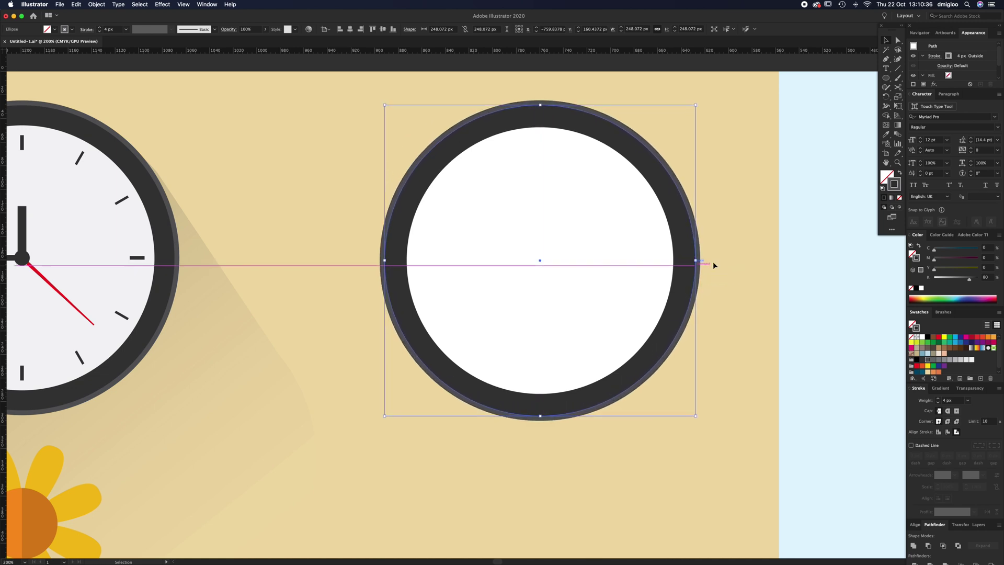
left_click(726, 256)
- Duplicate the white face circle in place and scale the copy down from its centre to about 79 px
key("z")
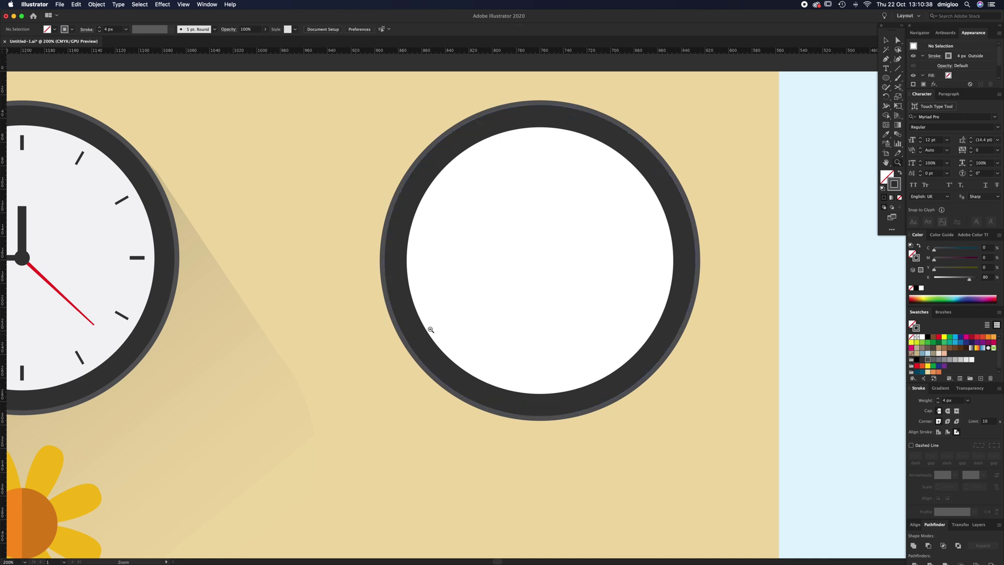
left_click_drag(430, 328, 418, 355)
left_click(453, 324, "alt")
key("v")
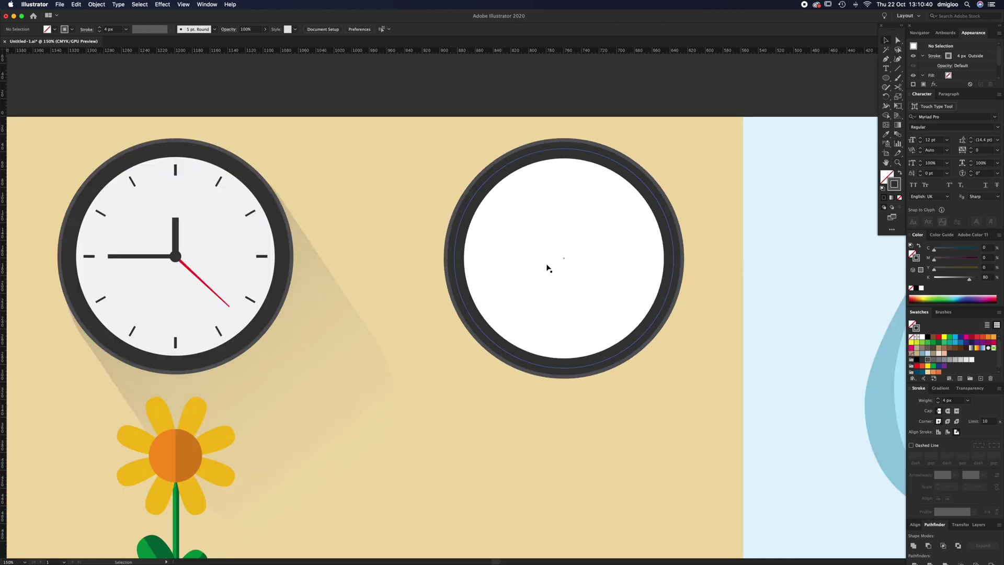
left_click(572, 272)
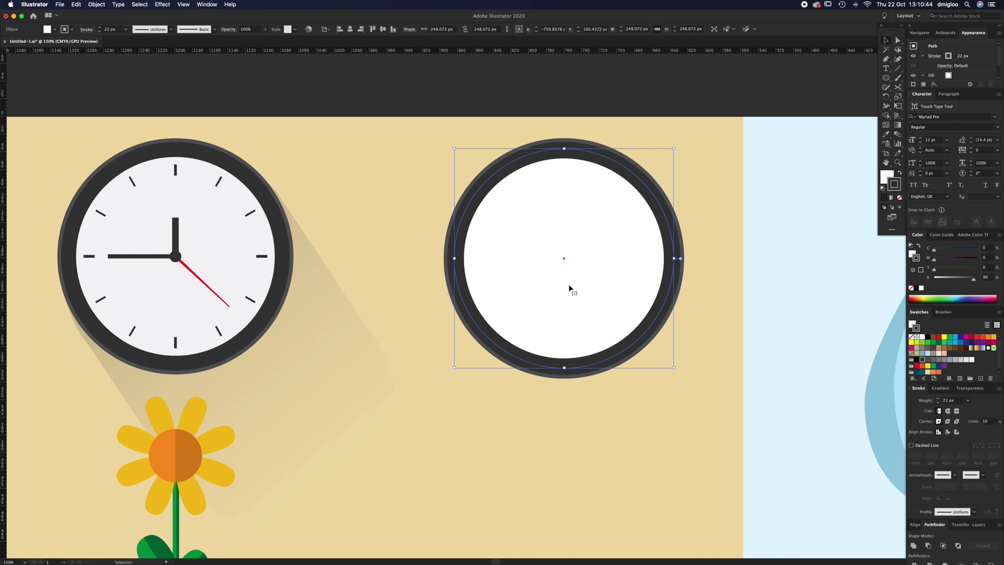
key("shift+super+]")
left_click_drag(596, 269, 582, 368)
key("super+z")
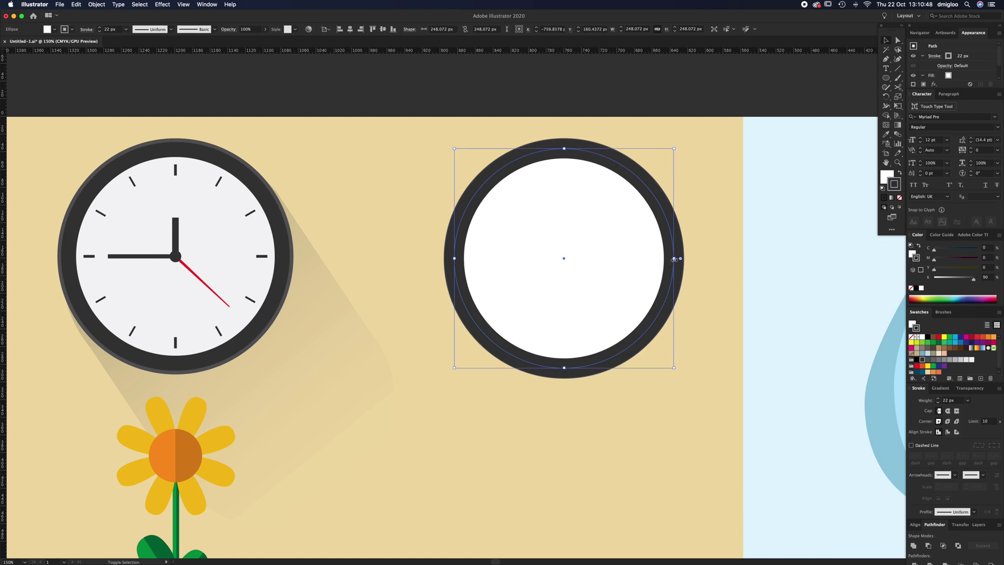
left_click_drag(674, 259, 600, 257)
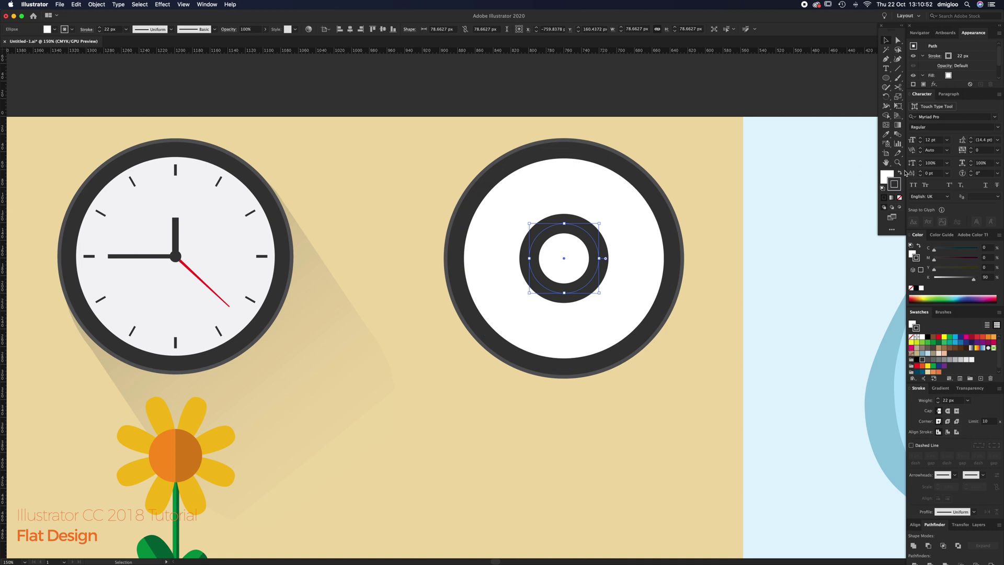
- Fill the small duplicate circle with black and remove its stroke
left_click_drag(882, 177, 884, 177)
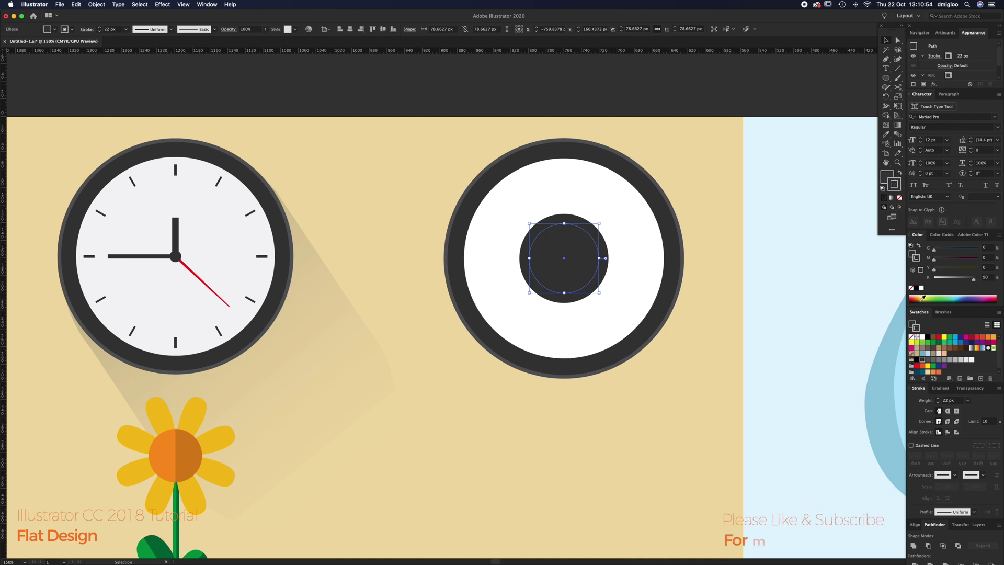
left_click(911, 338)
left_click(884, 178)
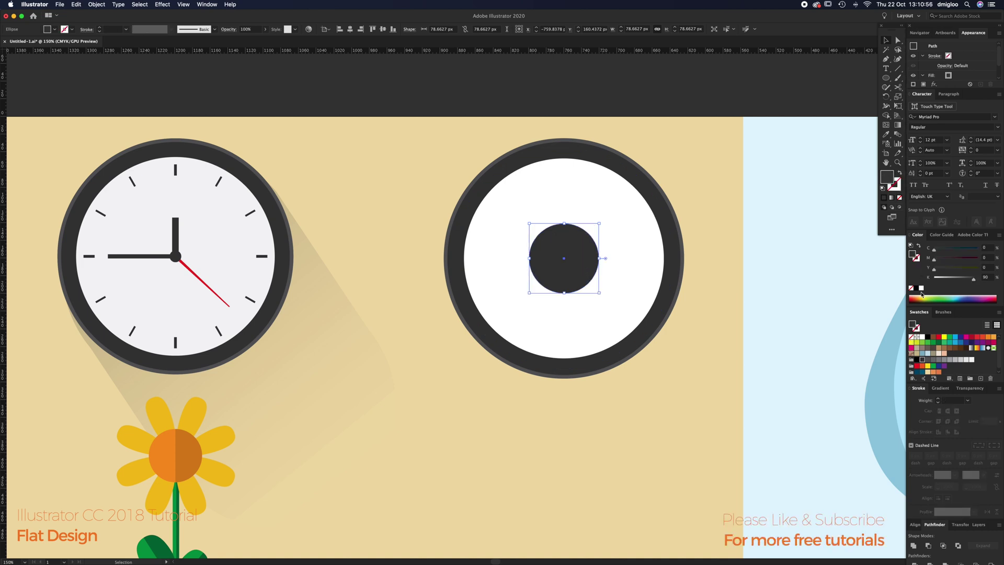
left_click(916, 288)
- Scale the small circle down to a centre hub about 9 px wide and recolour its fill to dark grey
left_click_drag(599, 223, 567, 255)
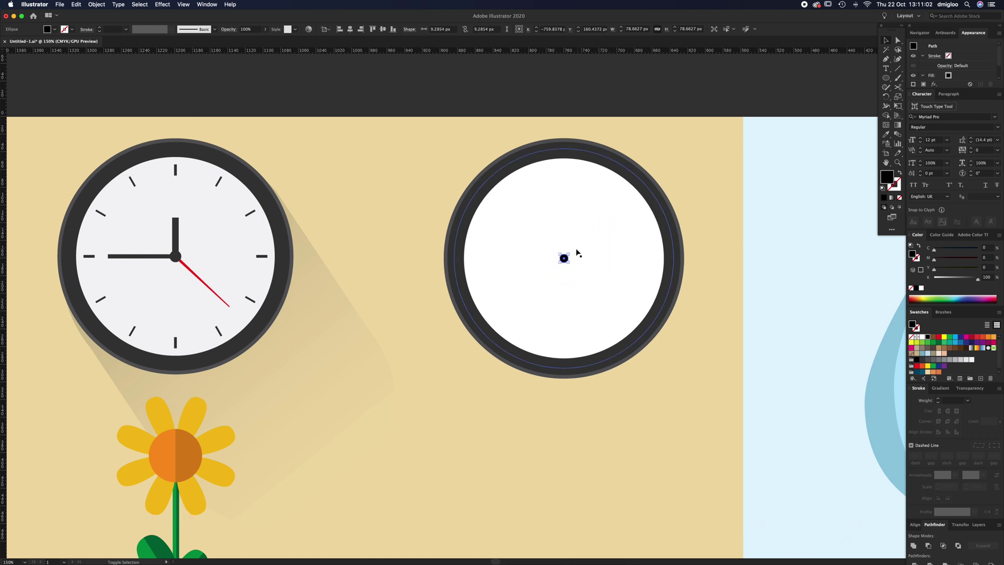
left_click(922, 360)
left_click(593, 299)
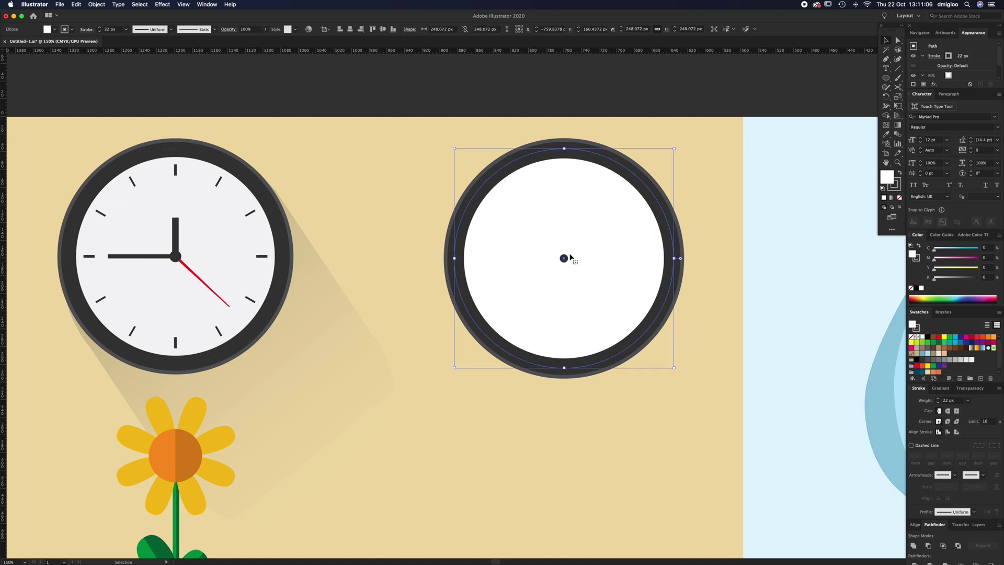
left_click(679, 135)
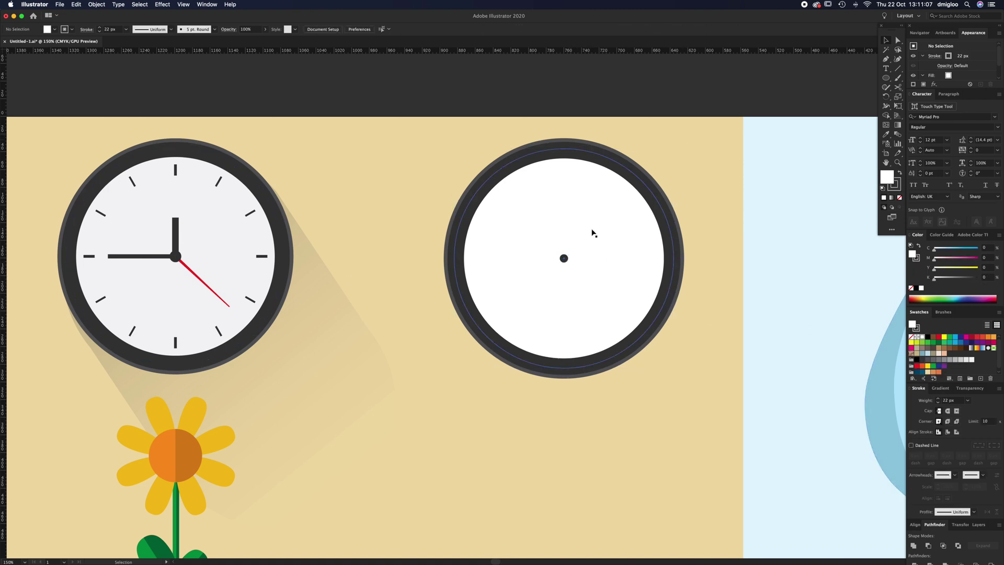
- Draw a vertical hour hand about 78 px long upward from the clock's centre and set its stroke weight to 6 px
left_click(899, 69)
left_click(564, 258)
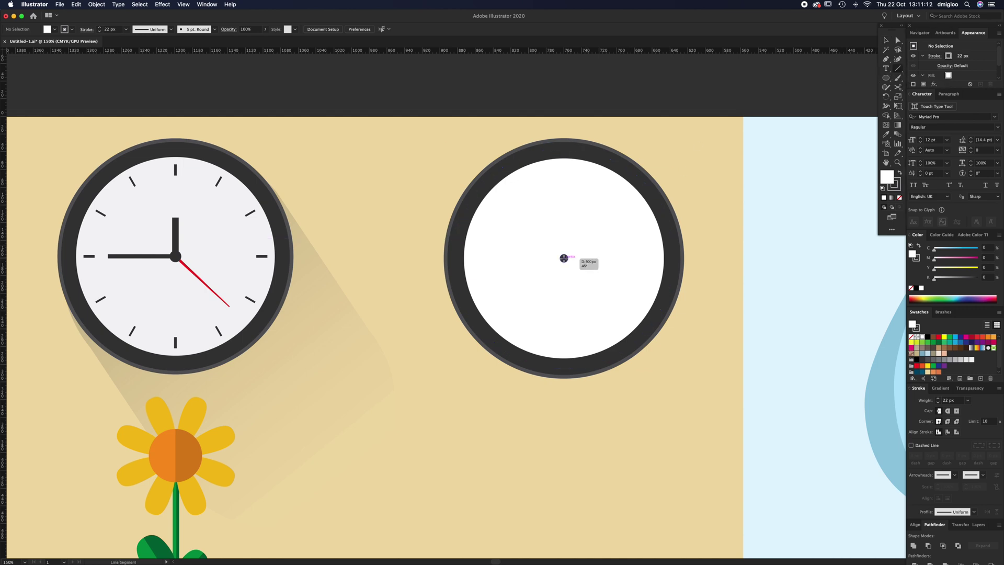
left_click_drag(564, 257, 565, 187)
key("v")
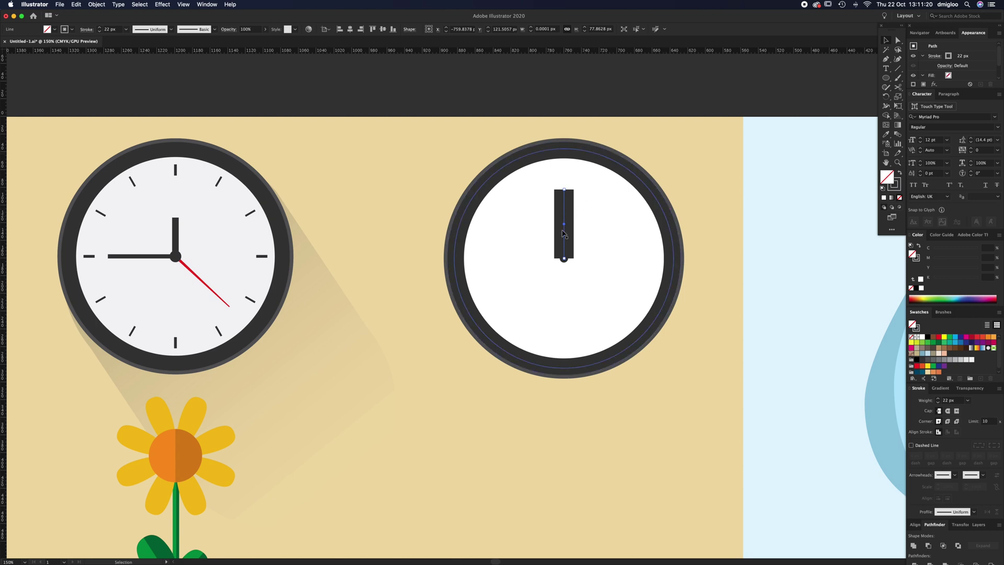
left_click(956, 401)
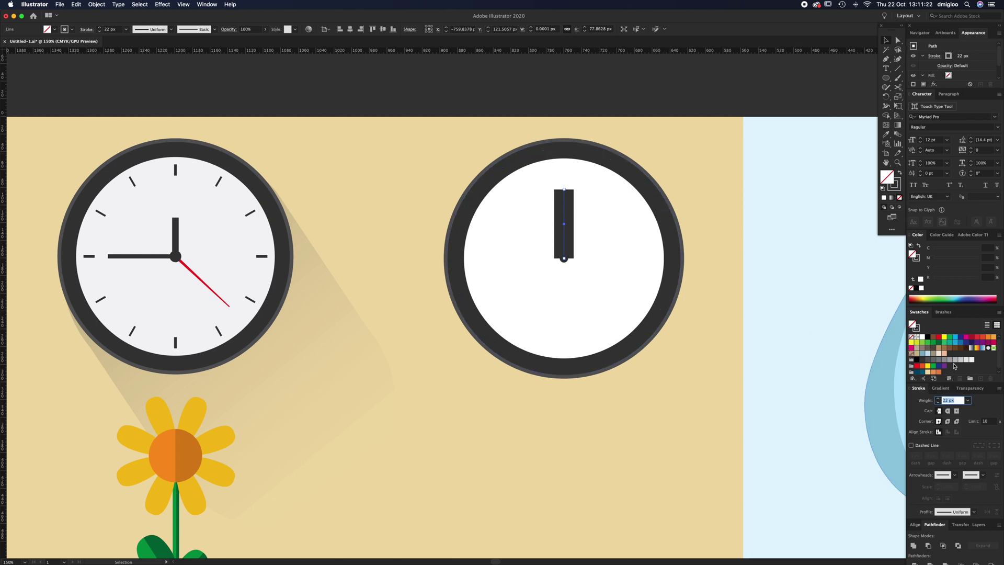
type("7")
key("Return")
left_click(956, 401)
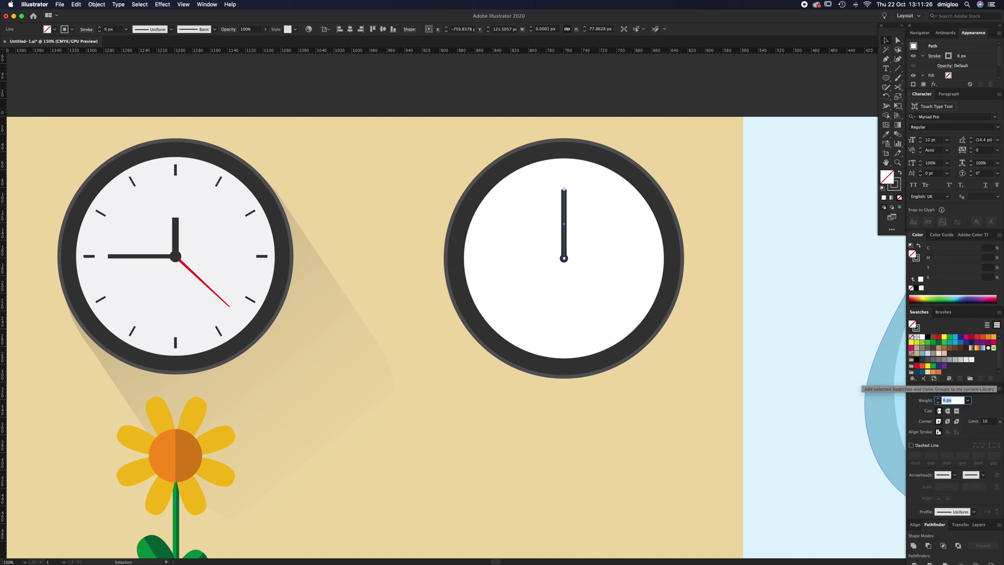
left_click(713, 193)
- Shorten the hour hand by moving its upper end point straight down towards the centre
key("a")
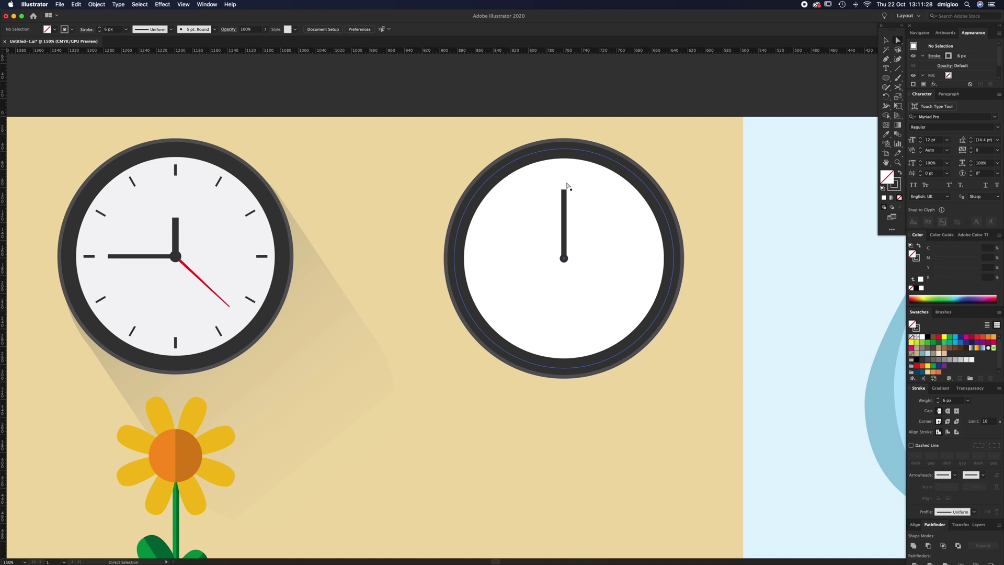
left_click_drag(567, 191, 565, 220)
key("super+z")
left_click(565, 193)
left_click(590, 238)
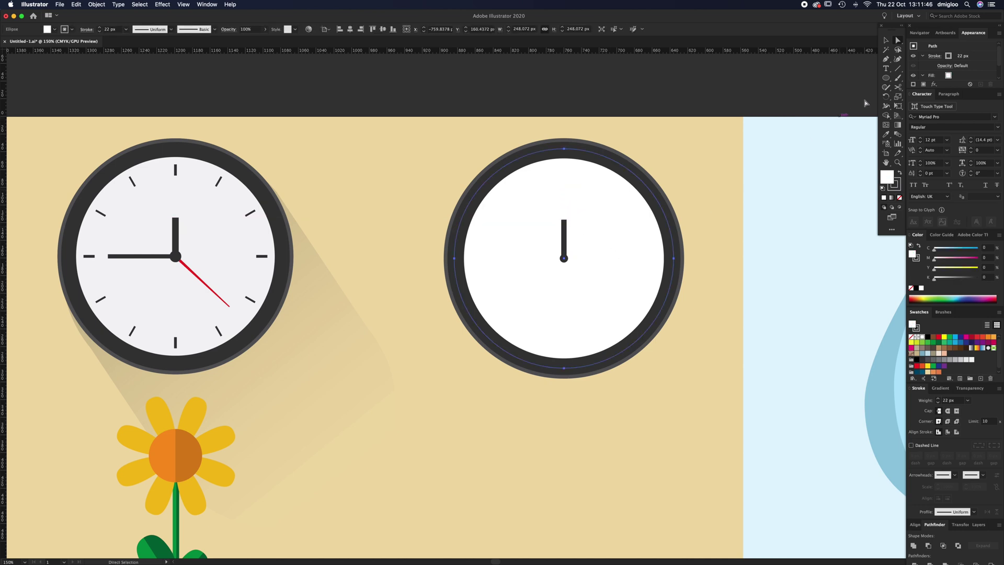
- Draw a horizontal minute hand about 90 px long from the clock's centre towards the nine o'clock side
left_click(899, 69)
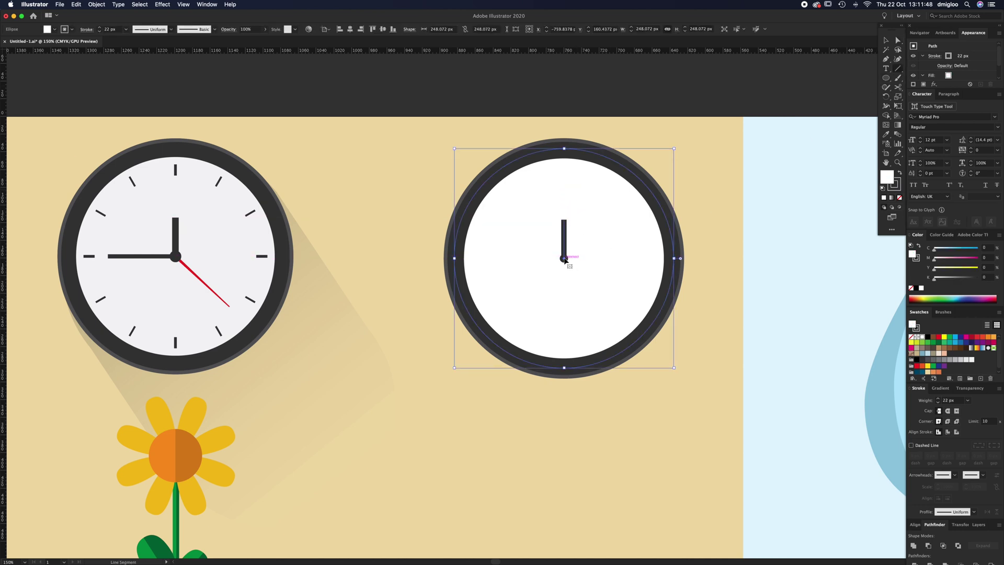
key("v")
left_click(702, 228)
left_click(898, 69)
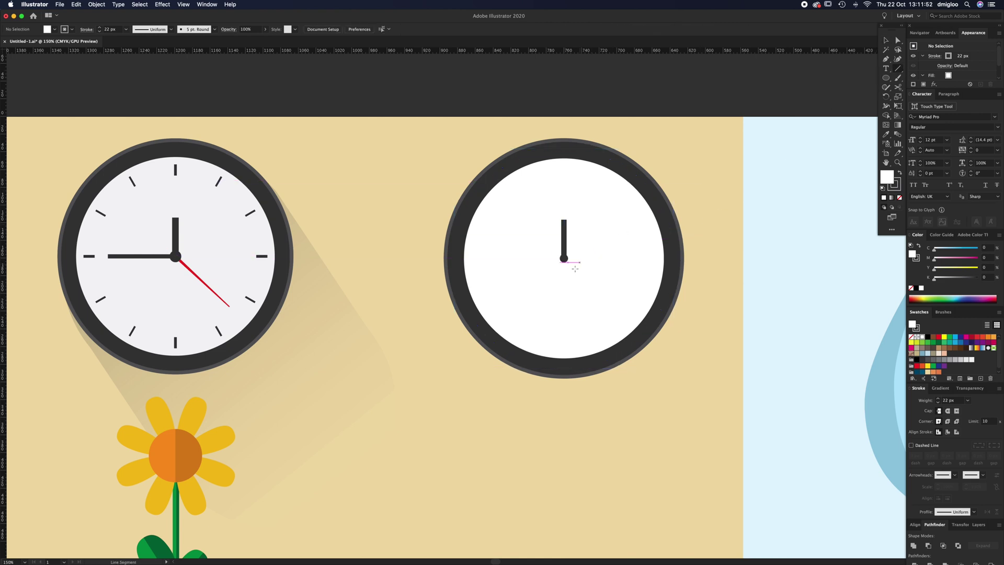
left_click_drag(564, 258, 484, 258)
- Reduce the minute hand's stroke weight to 4 px
left_click(954, 401)
key("Down")
key("Down")
key("Down")
key("Down")
key("Down")
key("Down")
key("Down")
key("Down")
key("Down")
key("Down")
key("Down")
key("Down")
key("Down")
key("Down")
key("Down")
key("Down")
key("Down")
key("Down")
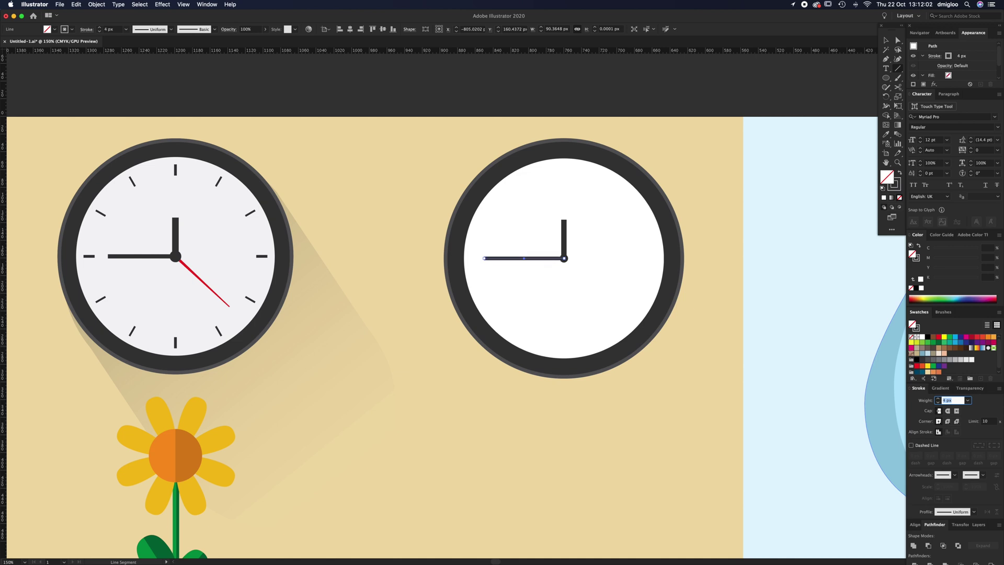
left_click(710, 207, "super")
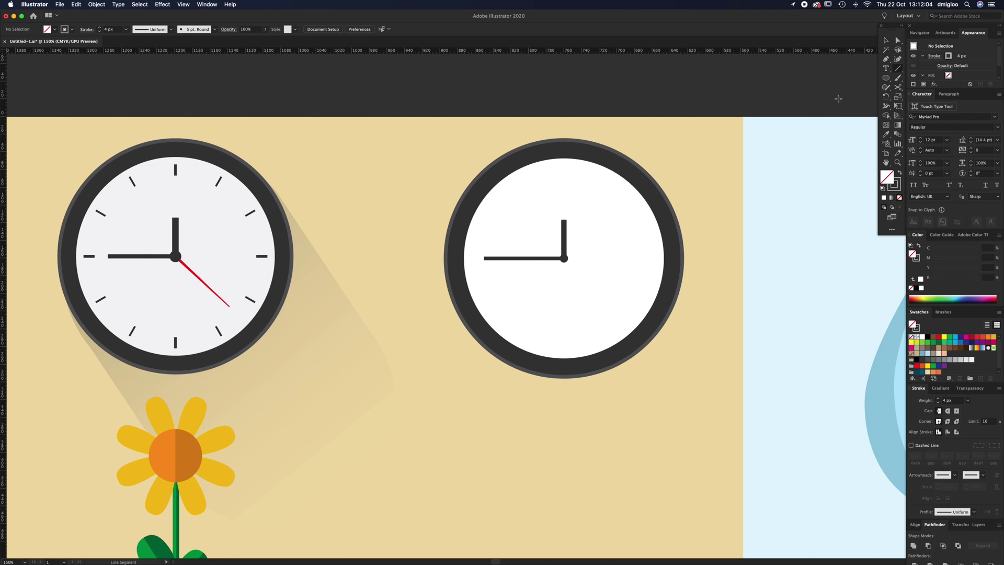
- Draw a diagonal second hand from the clock's centre, spanning about 56 by 61 px towards five o'clock, and colour its stroke red
left_click_drag(564, 258, 614, 311)
left_click(896, 186)
left_click(940, 338)
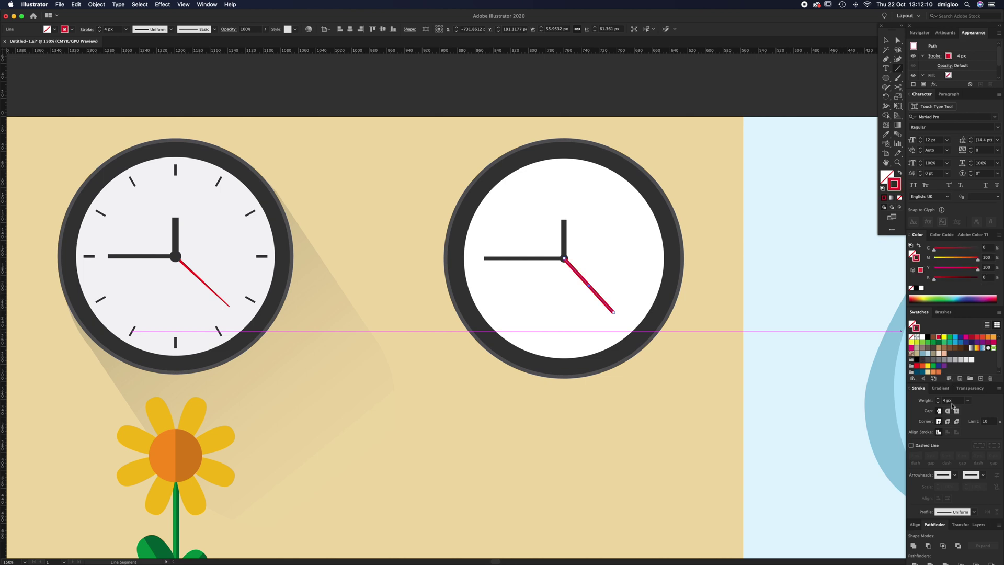
- Reduce the red second hand's stroke weight to 2 px
key("Down")
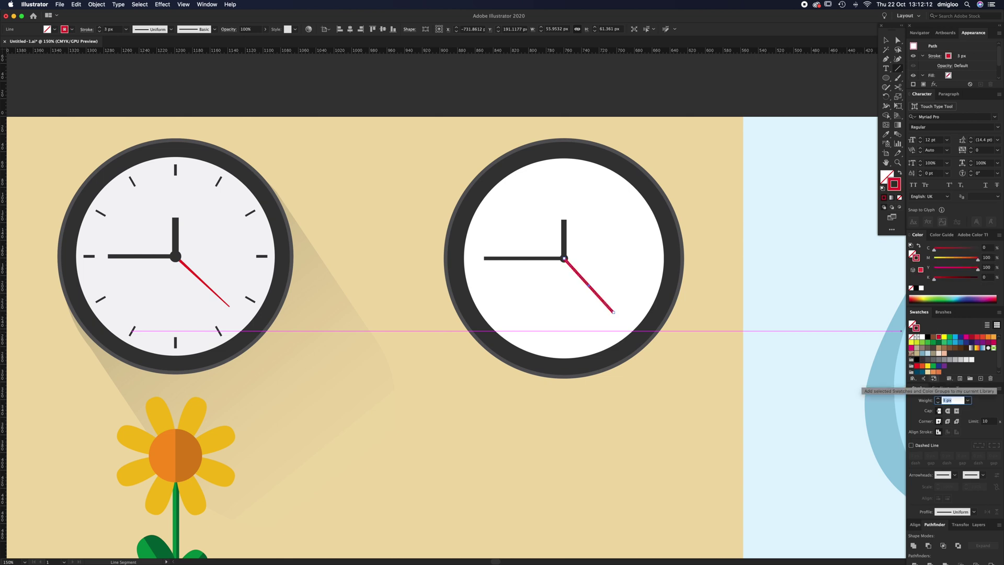
key("Down")
left_click(726, 265)
- Give the red second hand's line round caps
key("z")
left_click_drag(611, 313, 785, 257)
key("a")
left_click(618, 303)
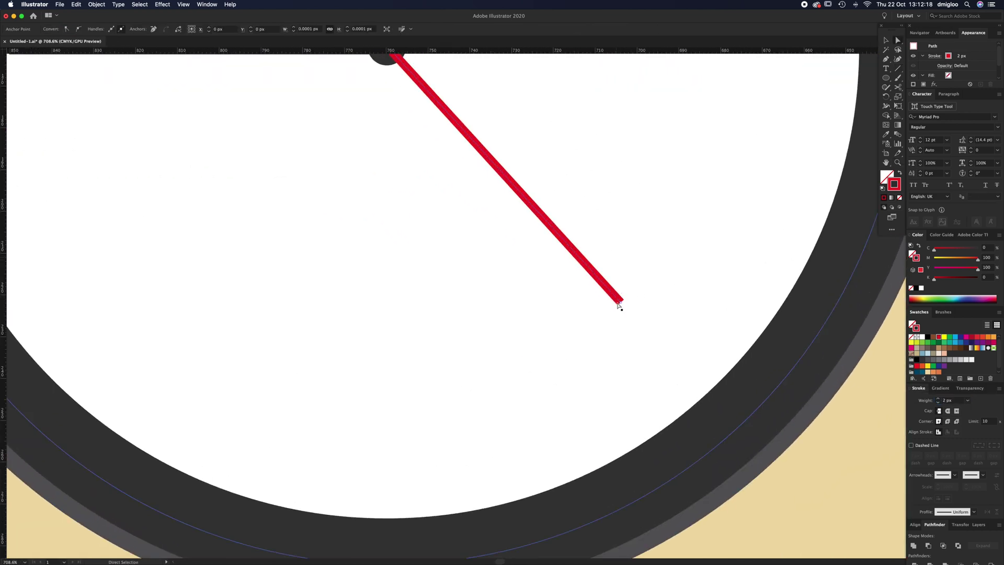
key("v")
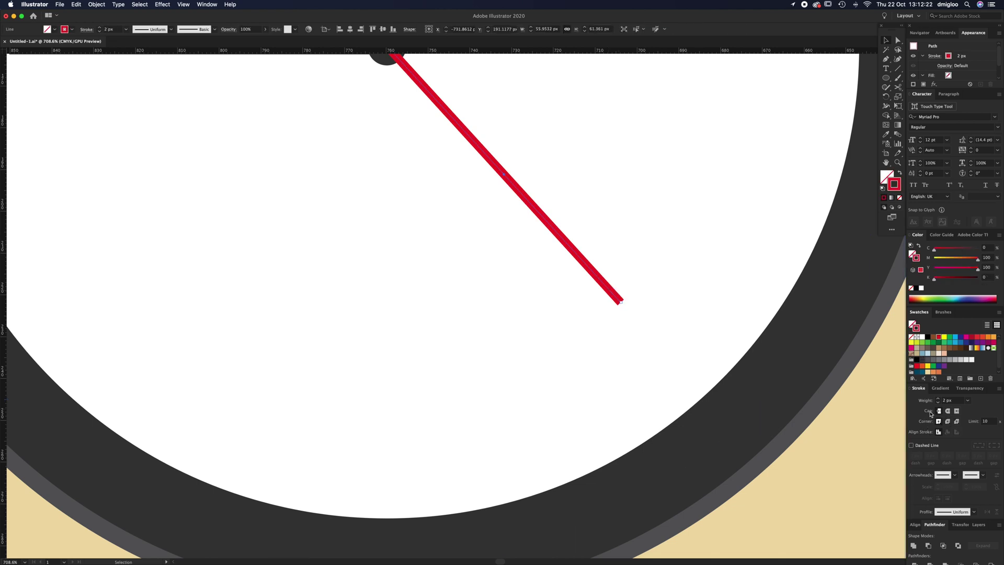
left_click(948, 413)
key("z")
left_click_drag(620, 304, 743, 276)
key("a")
key("super+z")
left_click(949, 413)
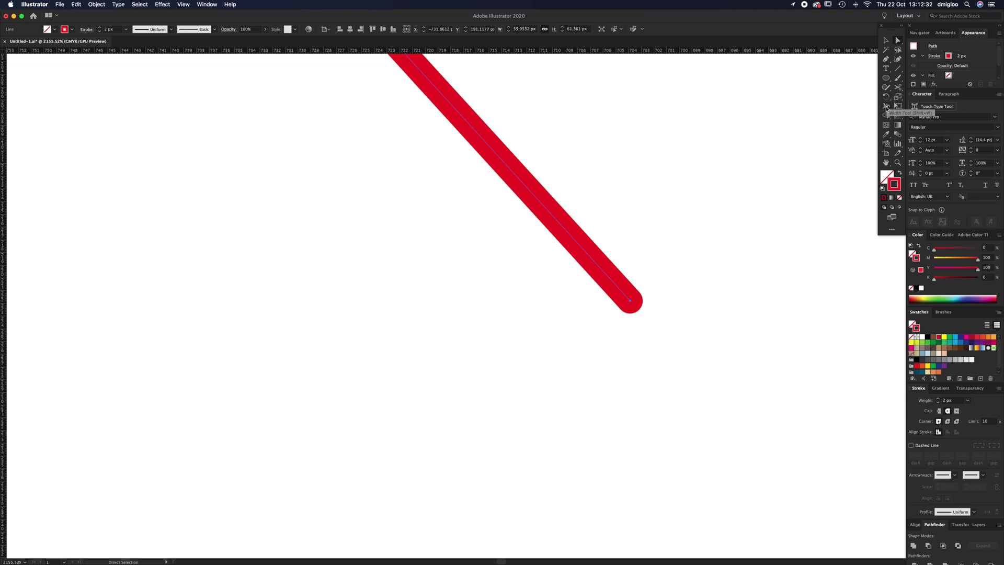
- Narrow the outer end of the second hand with the Width tool so the hand tapers outward
left_click(886, 107)
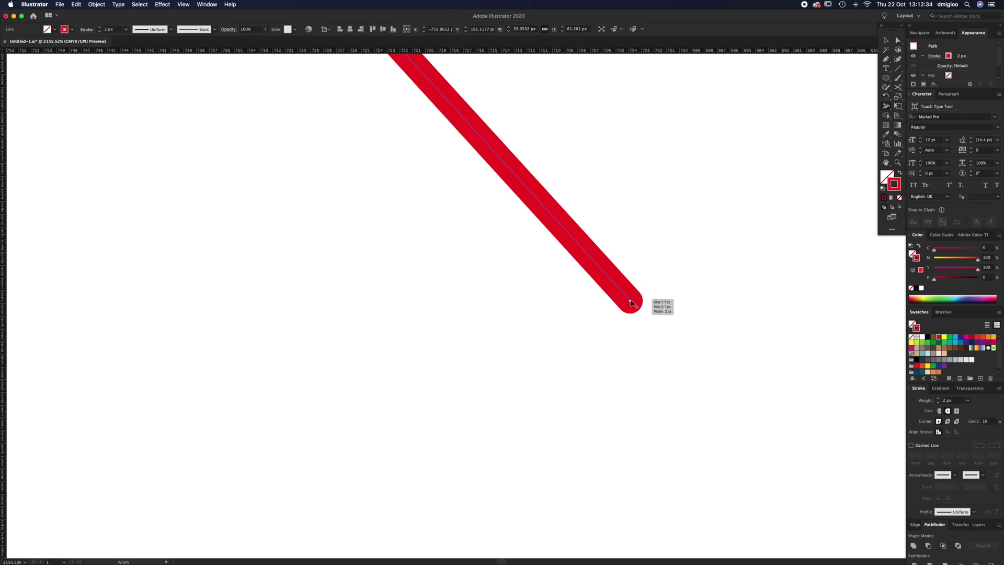
left_click_drag(630, 304, 630, 309)
key("a")
left_click(669, 299)
- Bring the dark grey centre hub forward so it sits on top of the red second hand
key("z")
left_click(465, 240, "alt")
left_click(467, 241, "alt")
left_click(467, 240, "alt")
left_click(453, 235, "alt")
left_click(441, 230, "alt")
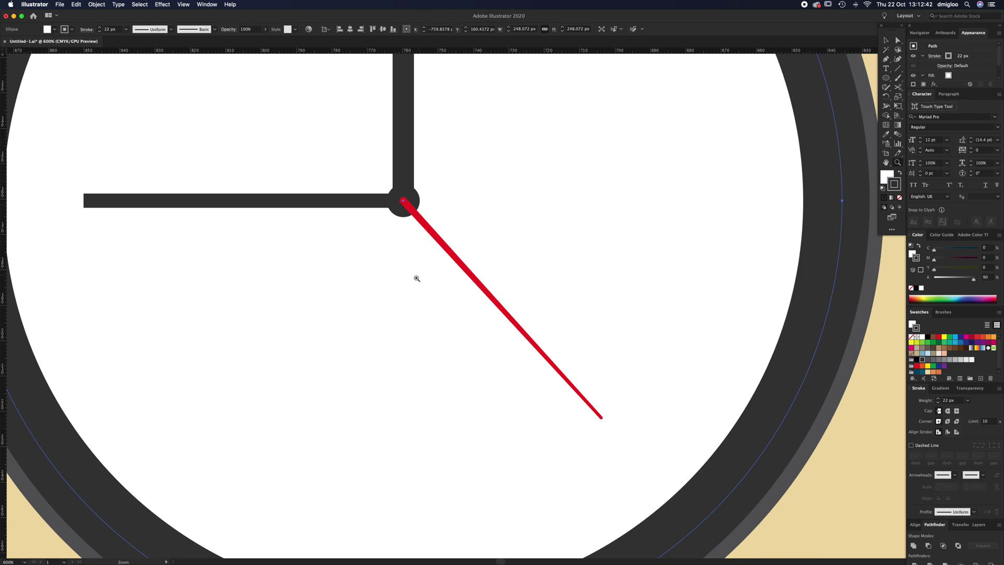
left_click_drag(400, 272, 511, 361)
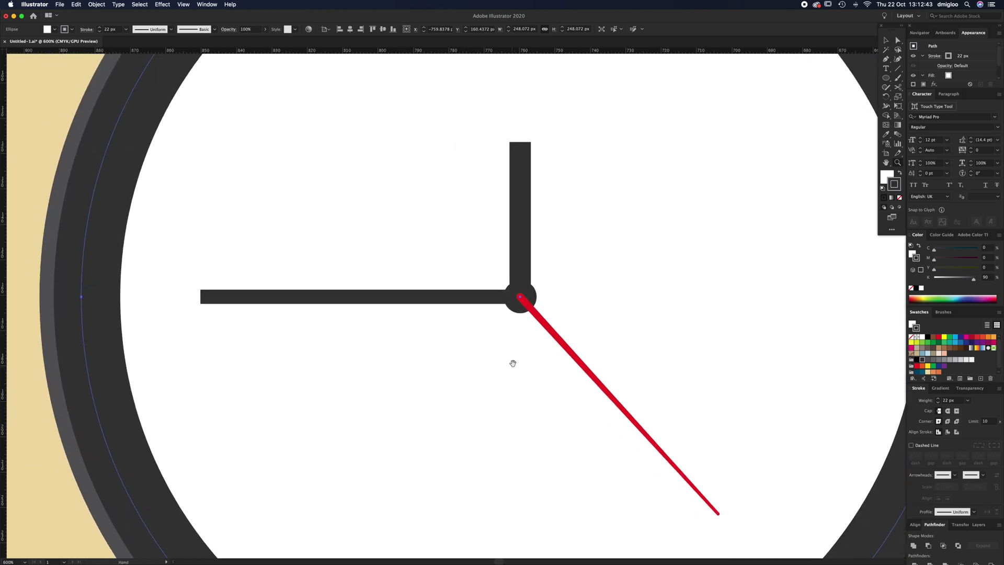
left_click(515, 309)
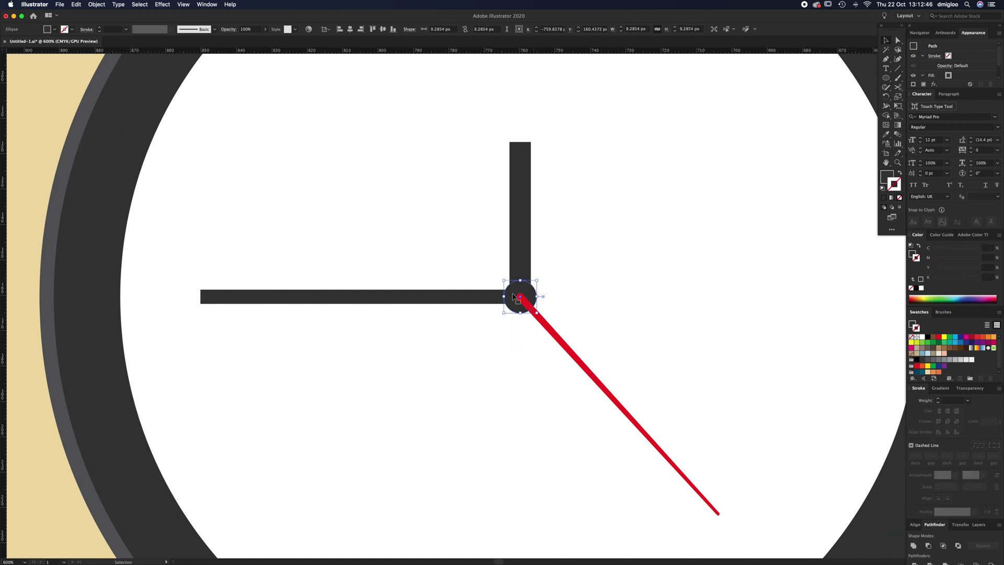
key("a")
key("v")
key("super+bracketleft")
key("super+bracketright")
left_click(608, 294)
- Draw a vertical 12 o'clock hour mark about 15 px long, using the minute hand's dark grey 4 px stroke
left_click(492, 334, "alt+super")
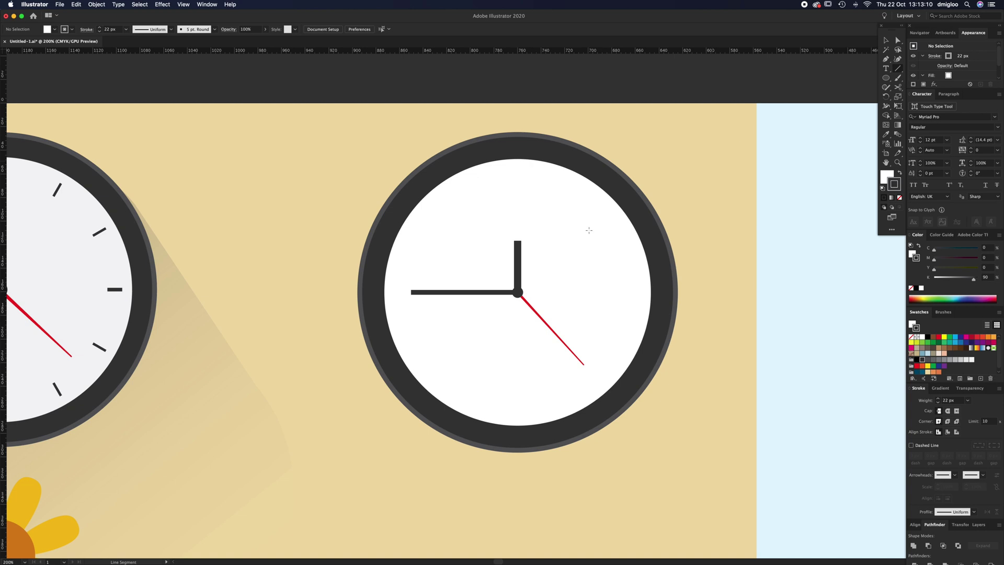
left_click(480, 293)
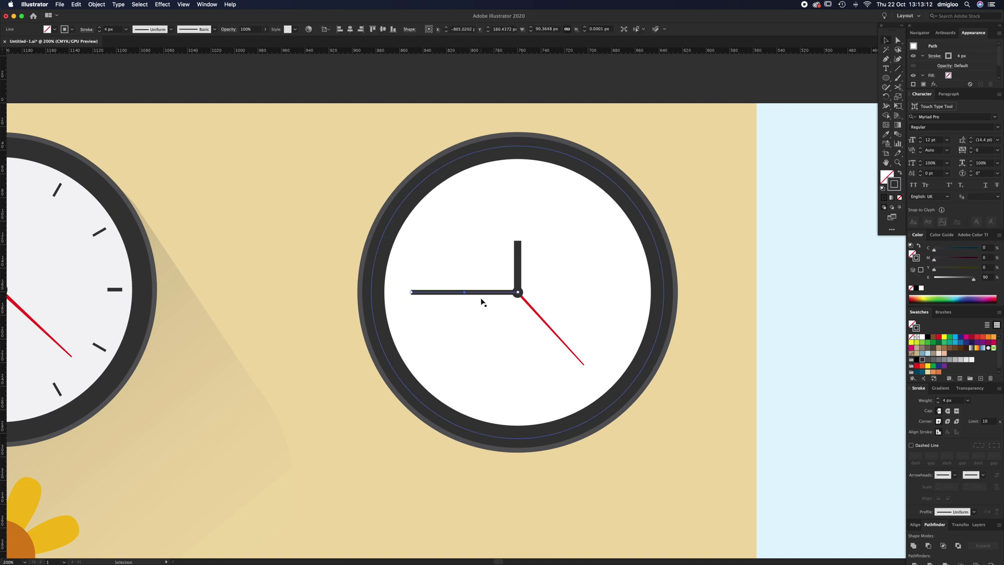
left_click(898, 68)
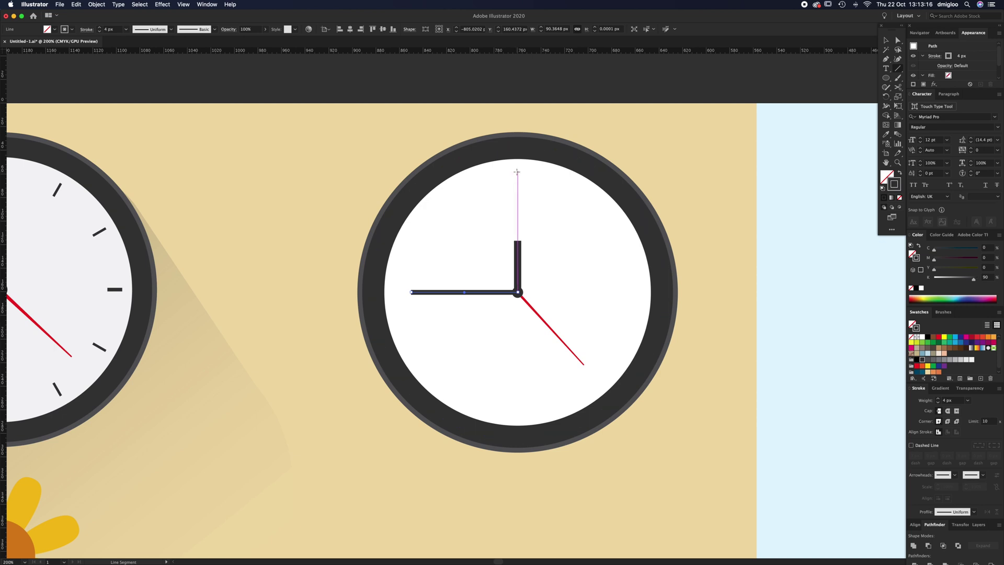
left_click_drag(517, 170, 518, 187)
key("v")
left_click(714, 168)
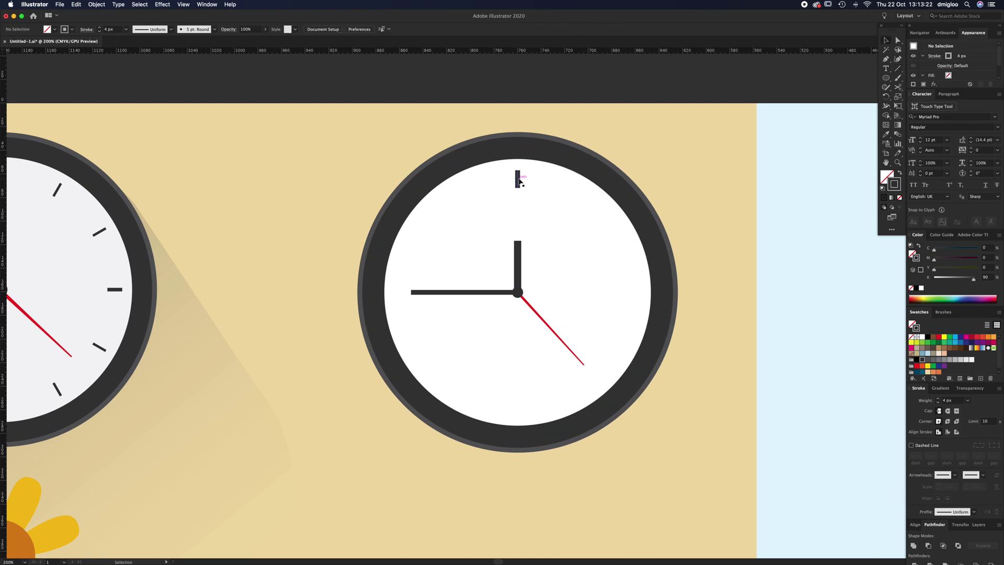
- Duplicate the 12 o'clock mark straight down to the 6 o'clock position and nudge it into place on the face
left_click(518, 179)
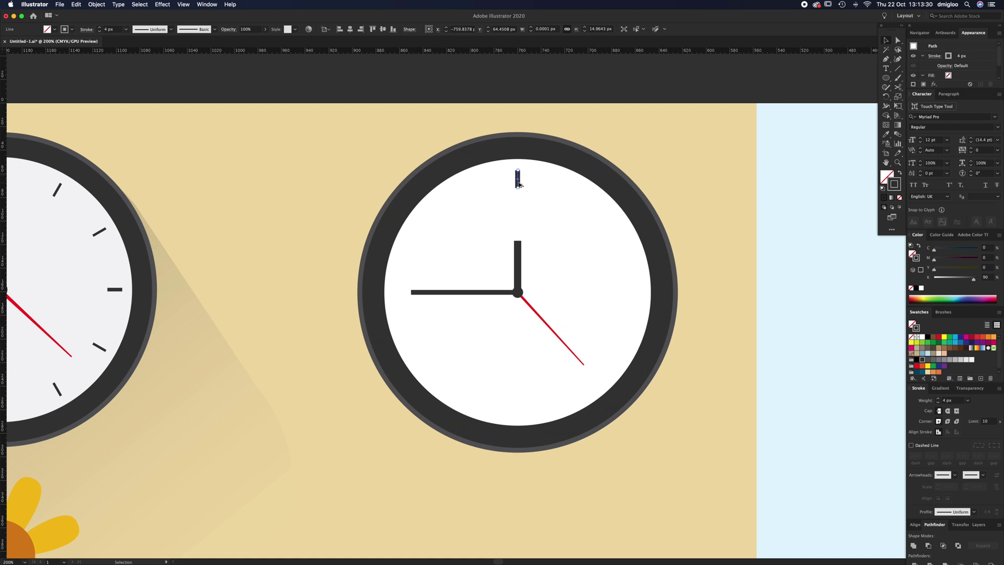
left_click_drag(518, 179, 528, 413)
key("shift+Up")
key("Down")
left_click(600, 138)
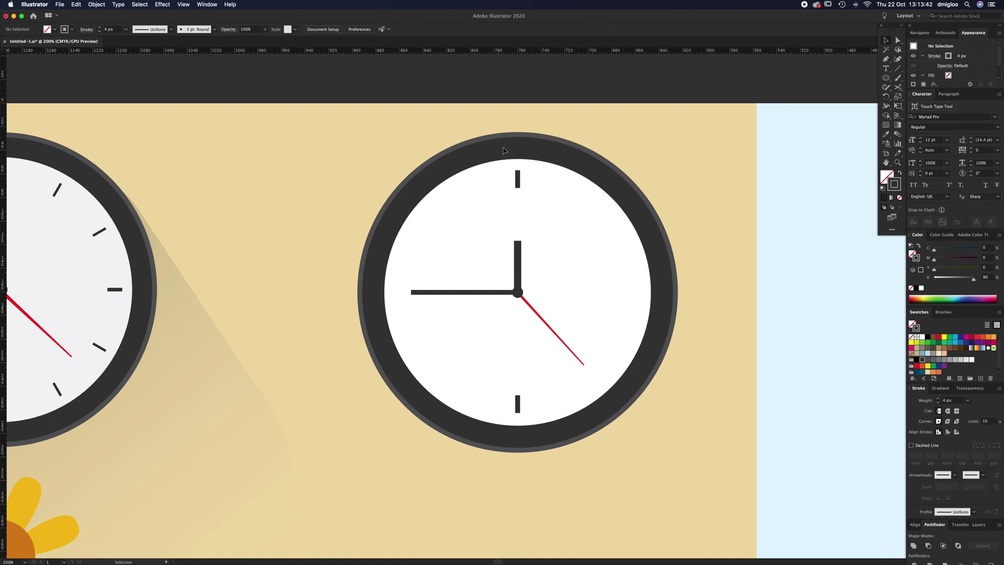
- Group the frame, face, hub and all hands together, leaving out the two hour marks
left_click_drag(565, 212, 702, 505)
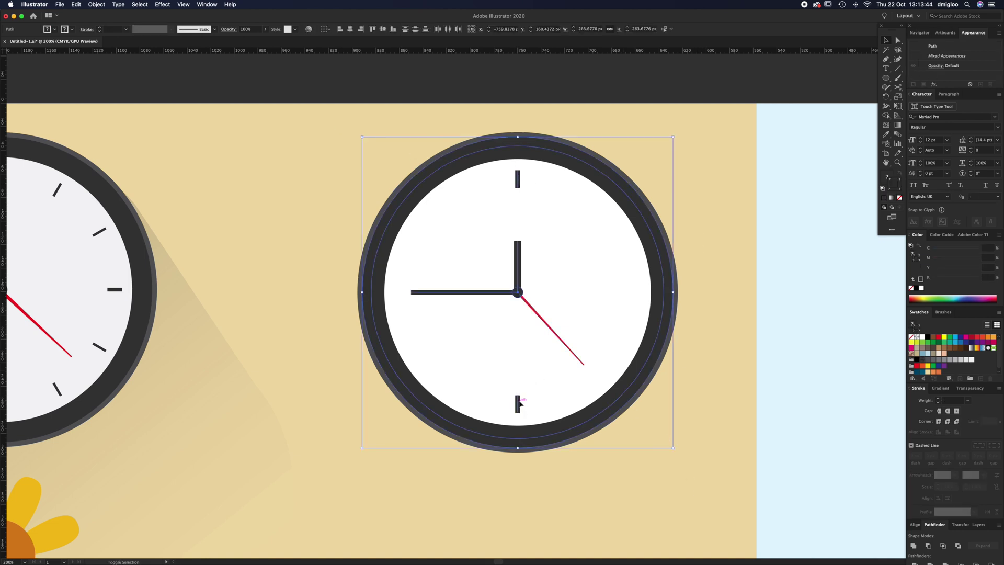
left_click(348, 141)
left_click_drag(340, 118, 720, 482)
key("super")
key("super+g")
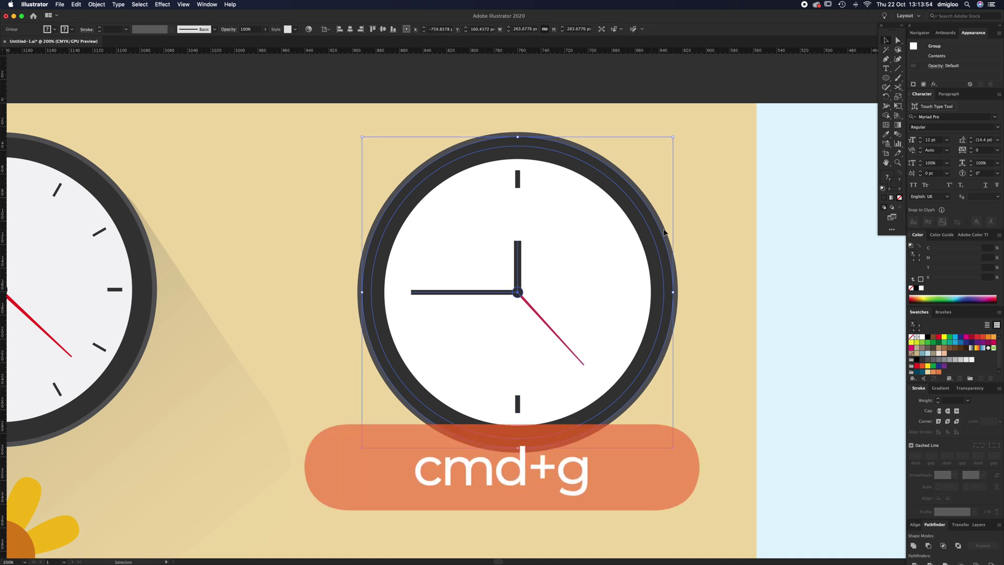
left_click_drag(518, 309, 328, 406)
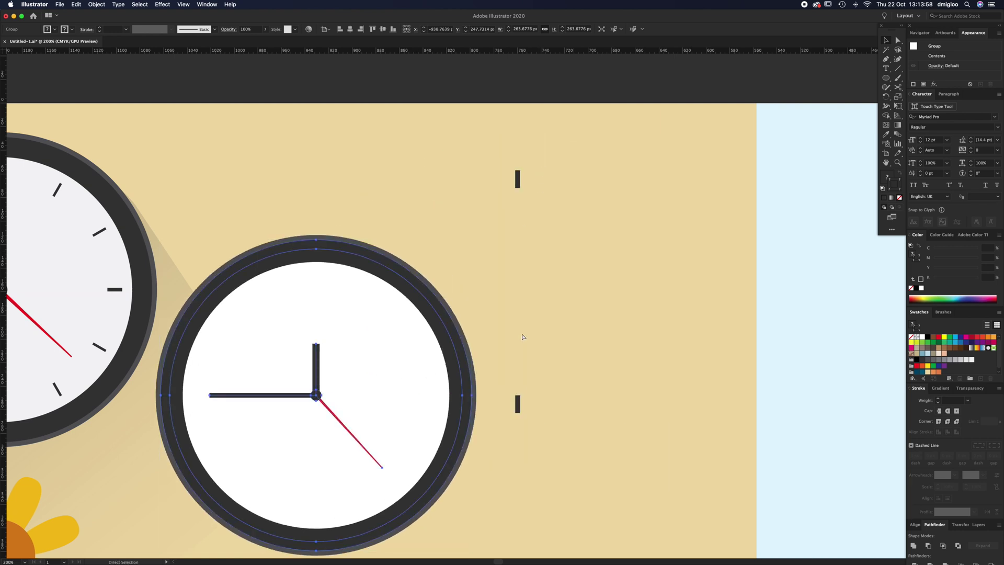
key("super+z")
left_click(559, 122)
- Group the 12 and 6 o'clock hour marks together
left_click(518, 179)
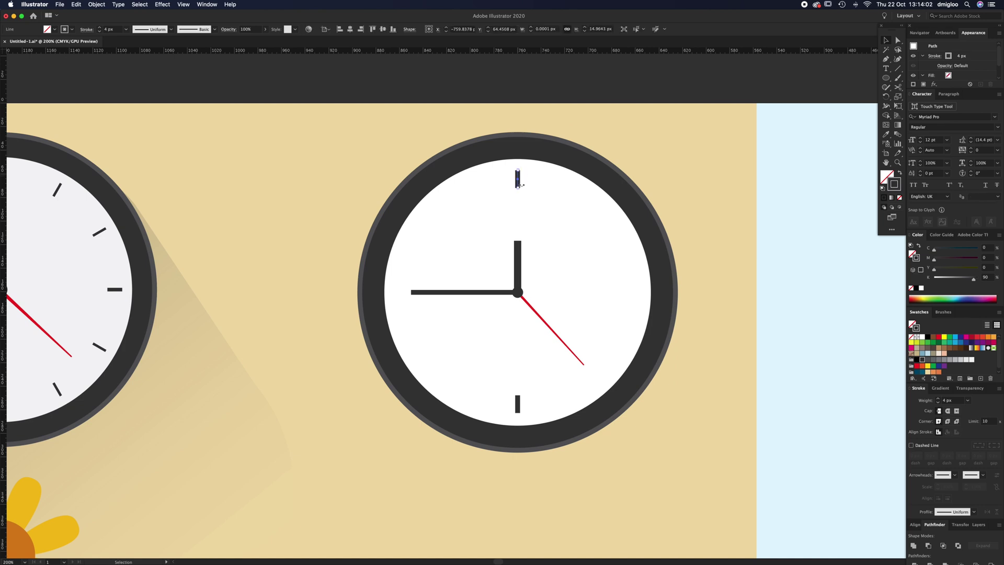
left_click(518, 404, "shift")
key("a")
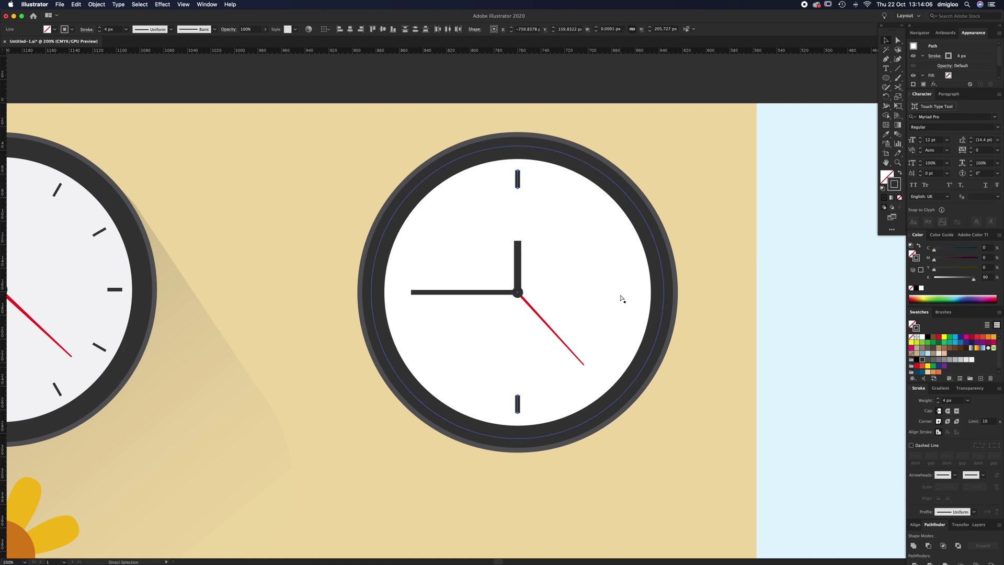
key("super+g")
left_click(726, 218)
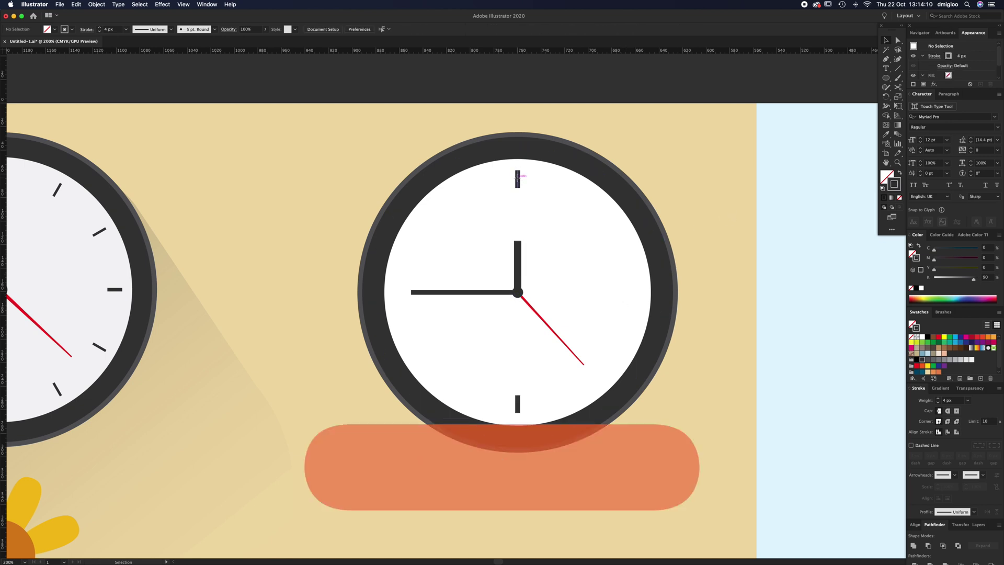
left_click_drag(518, 177, 564, 185)
key("super+z")
left_click_drag(619, 229, 682, 197)
key("super+z")
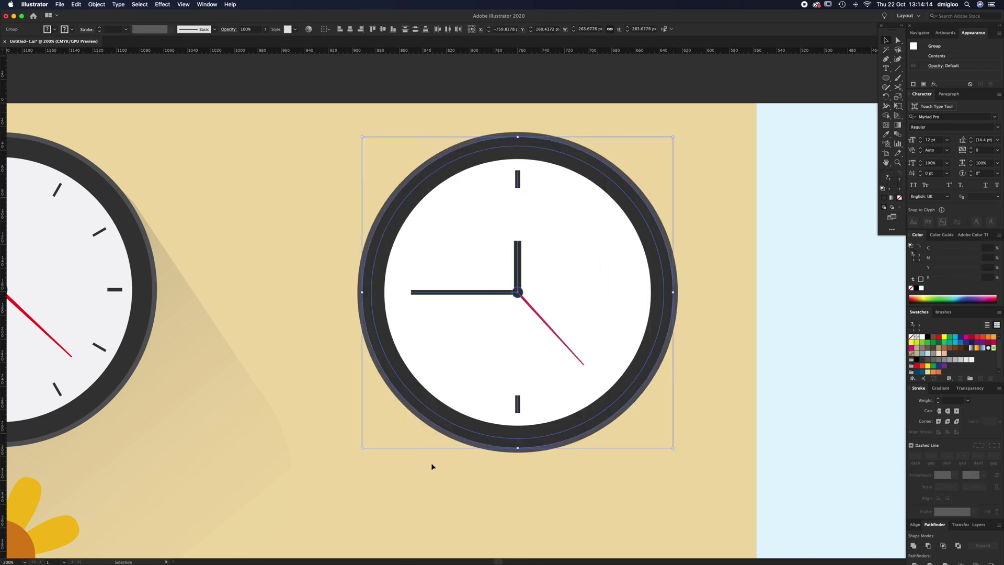
- Centre the hour-mark group and the clock group on each other horizontally and vertically, and shift both slightly down and to the left
left_click(383, 30)
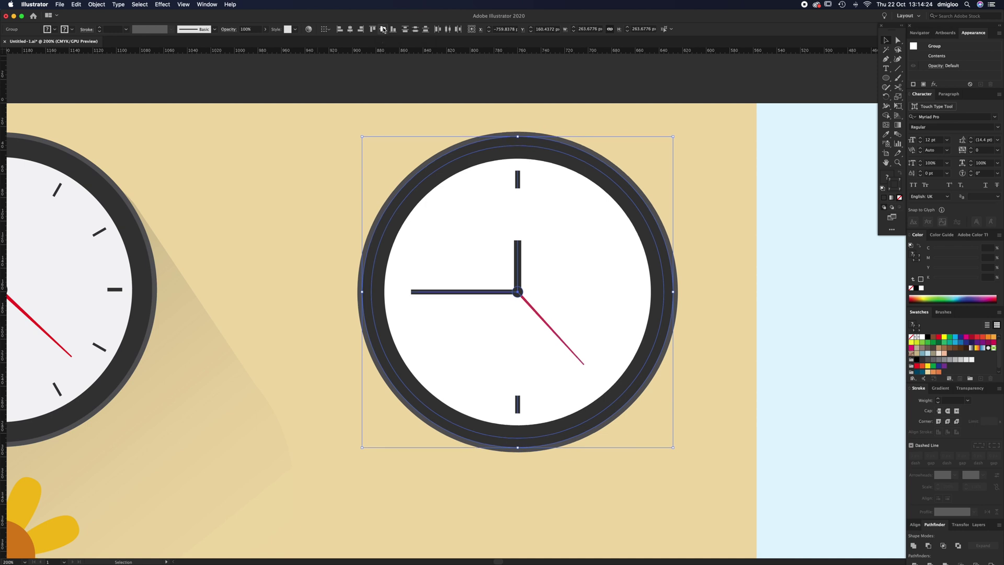
left_click(554, 100)
left_click_drag(519, 178, 527, 178)
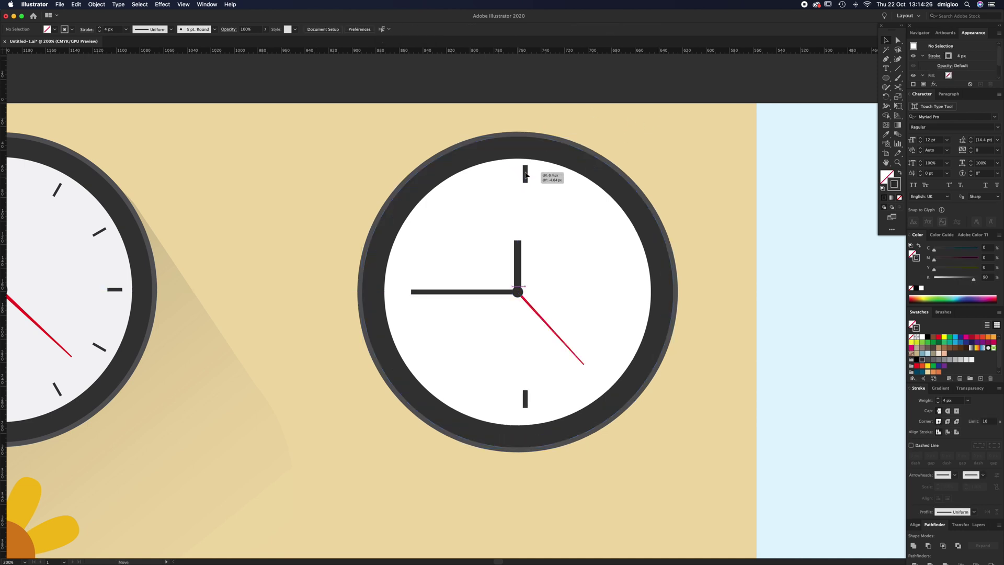
left_click(500, 187, "shift")
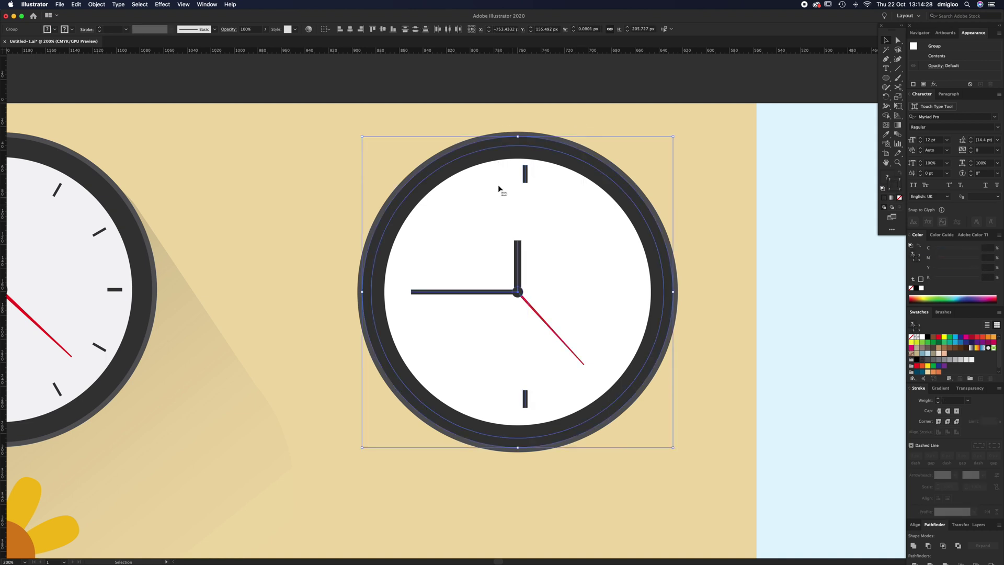
left_click(351, 30)
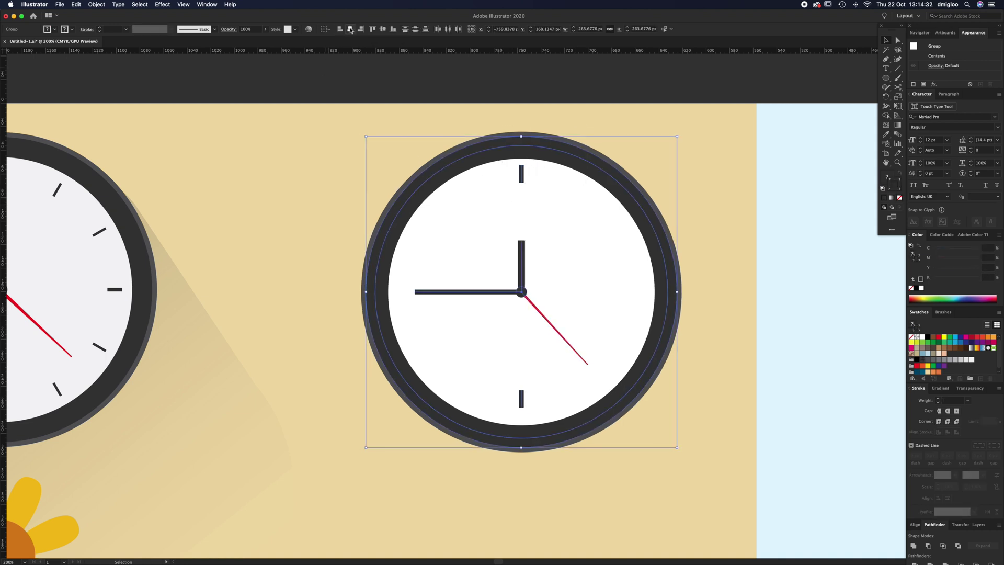
left_click(383, 30)
left_click_drag(590, 223, 569, 235)
left_click(699, 232)
- Shorten the horizontal minute hand by moving its outer anchor point slightly inward towards the hub
left_click(501, 188)
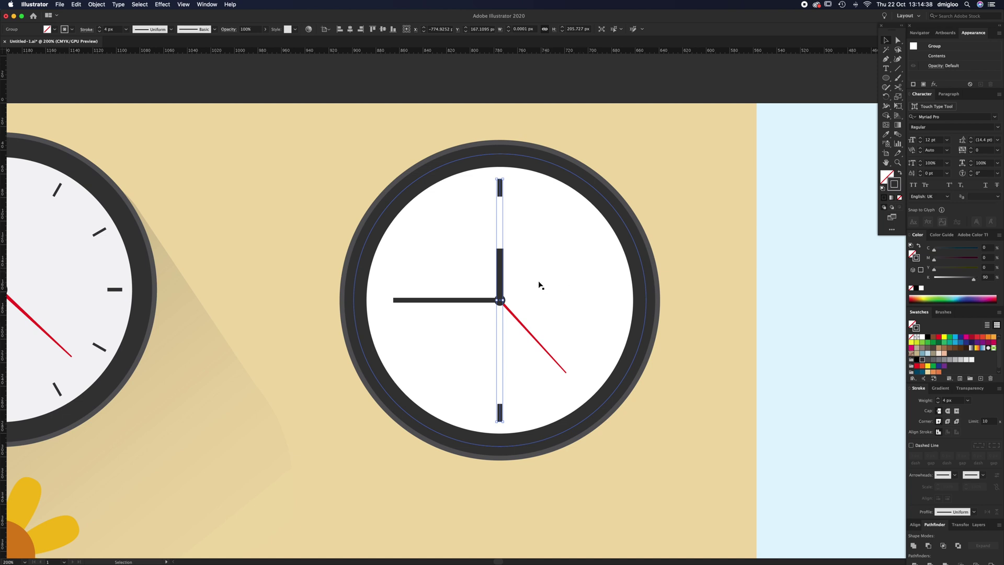
key("a")
left_click(316, 315)
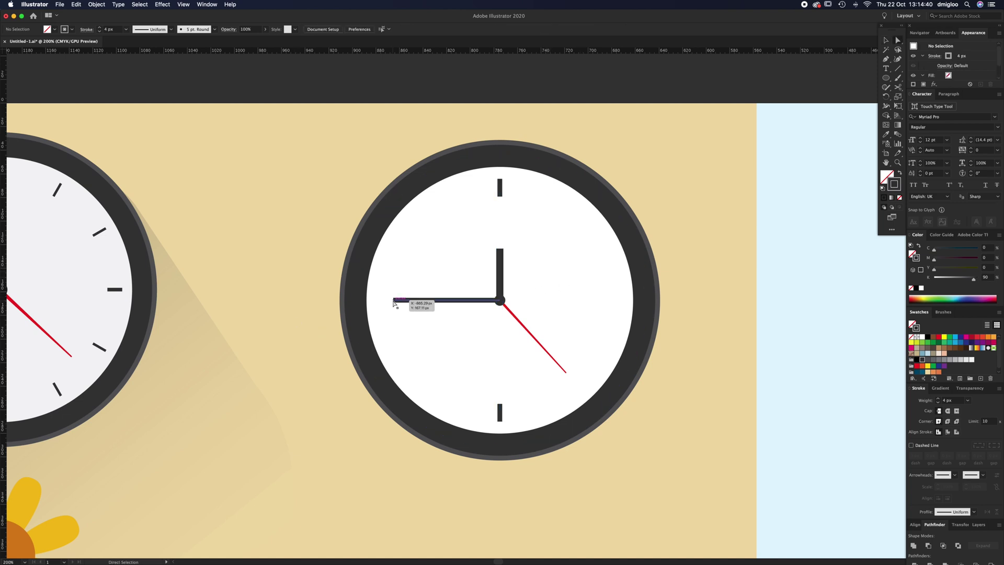
left_click_drag(393, 300, 403, 304)
left_click(314, 343)
- Copy the grouped 12 and 6 o'clock hour marks and paste the copy in place on top of them
key("v")
left_click(500, 189)
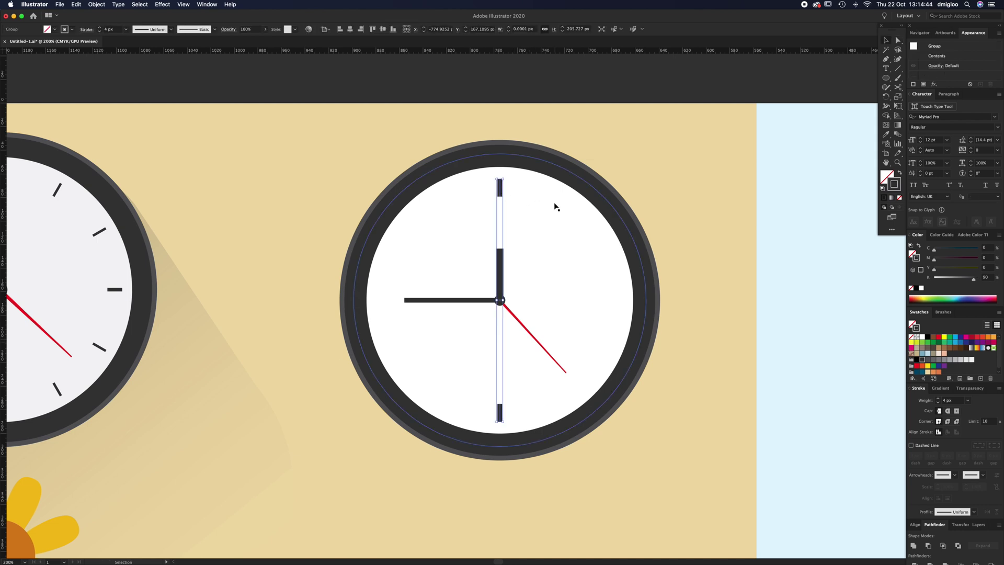
key("super+c")
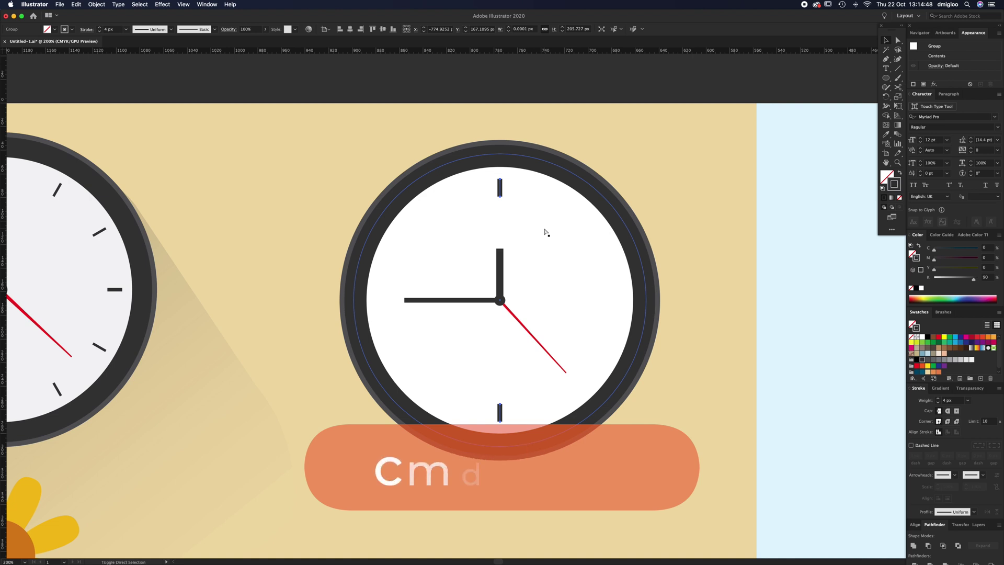
key("super+shift+v")
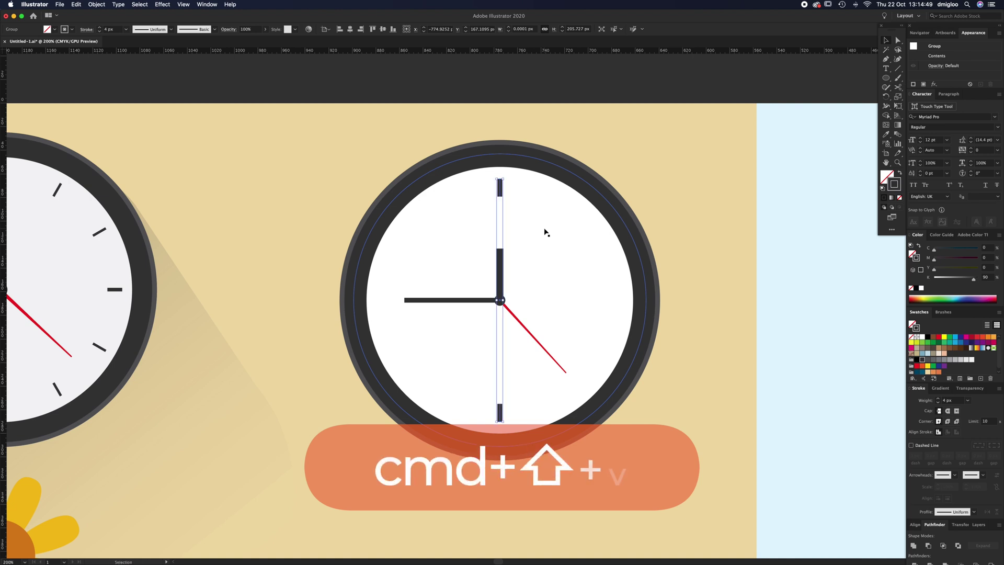
left_click(580, 129)
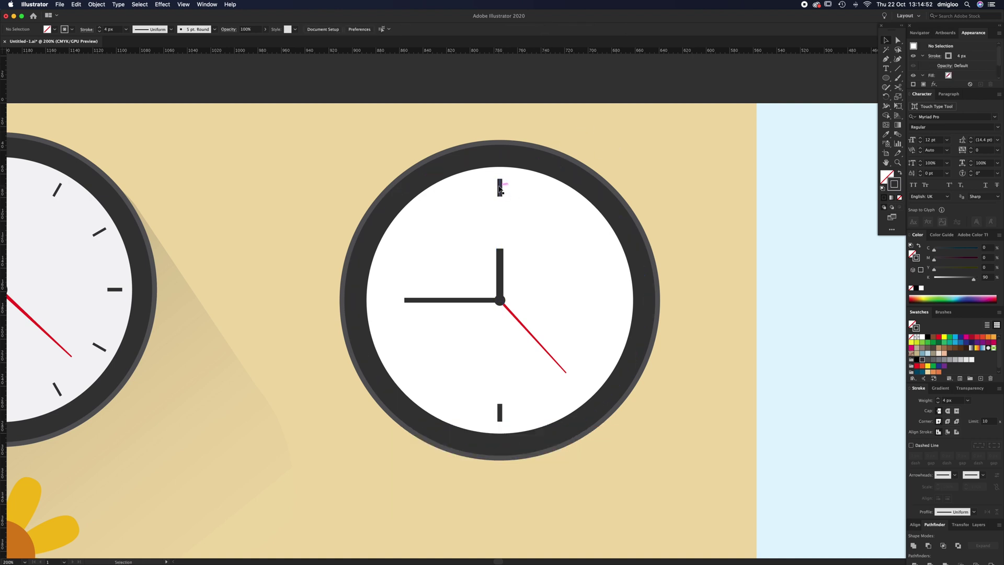
left_click_drag(500, 190, 522, 192)
key("super+z")
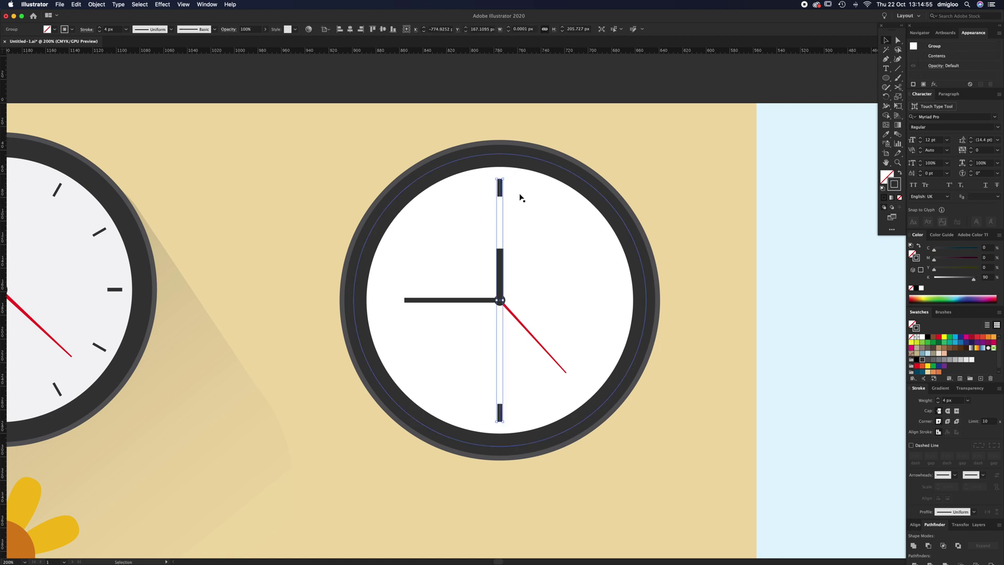
- Rotate the pasted pair of hour marks 30° about the clock's centre
left_click(886, 98)
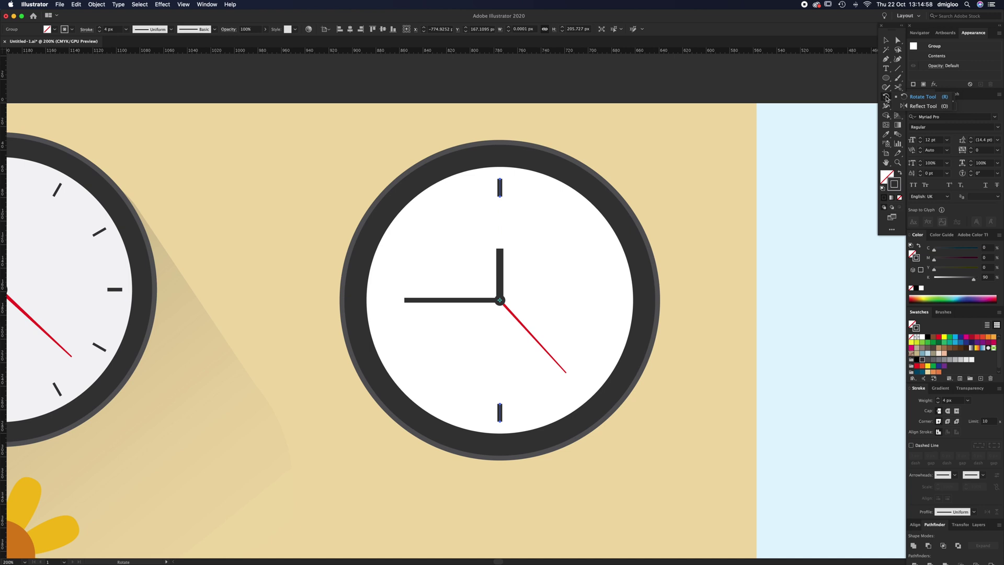
double_click(887, 97)
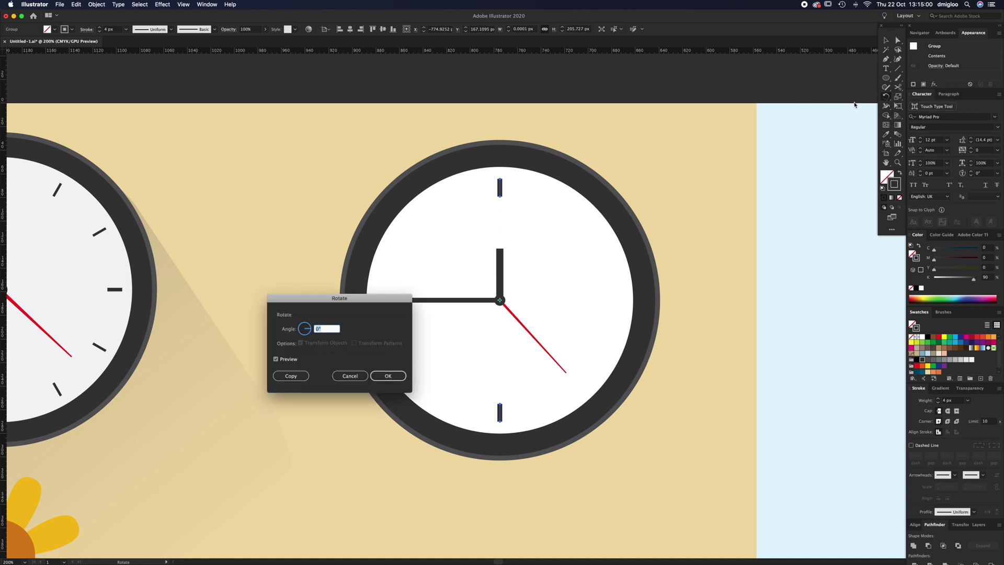
left_click_drag(345, 302, 280, 167)
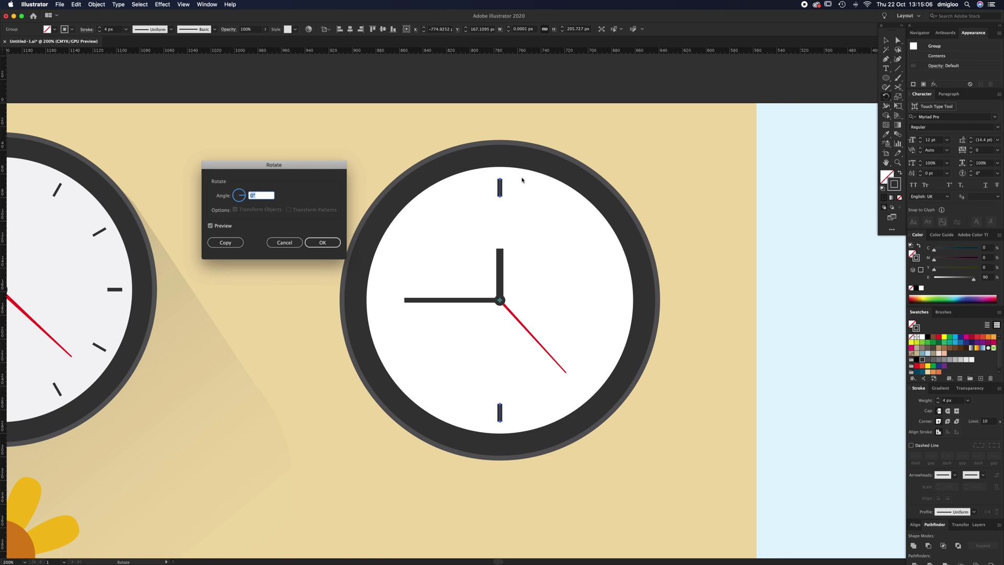
left_click_drag(278, 169, 278, 166)
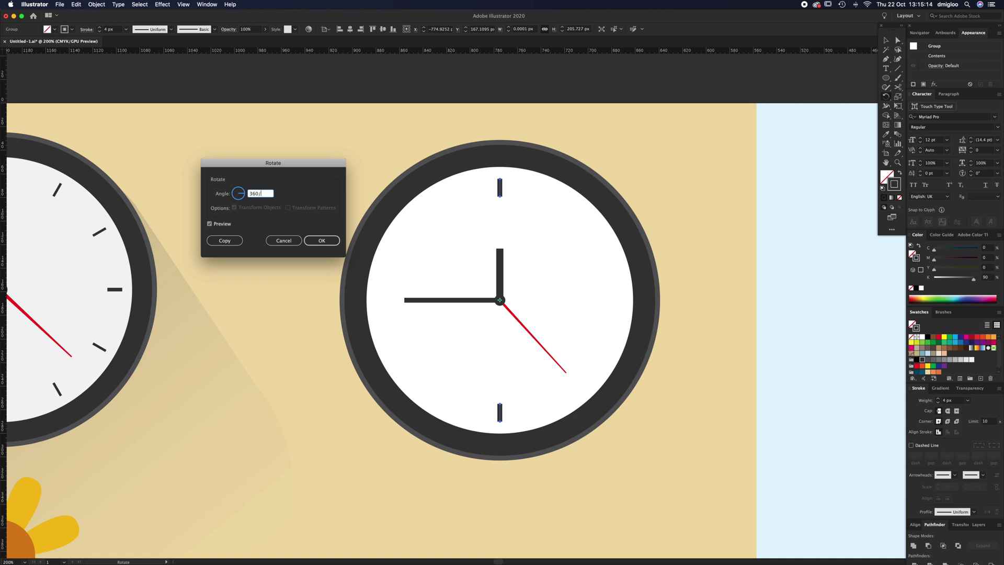
left_click(331, 243)
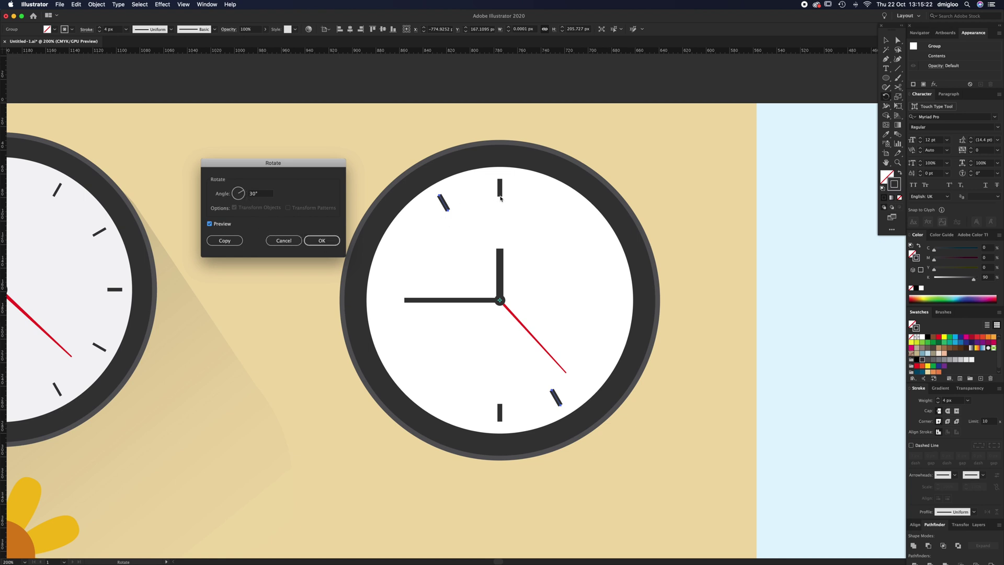
left_click(323, 240)
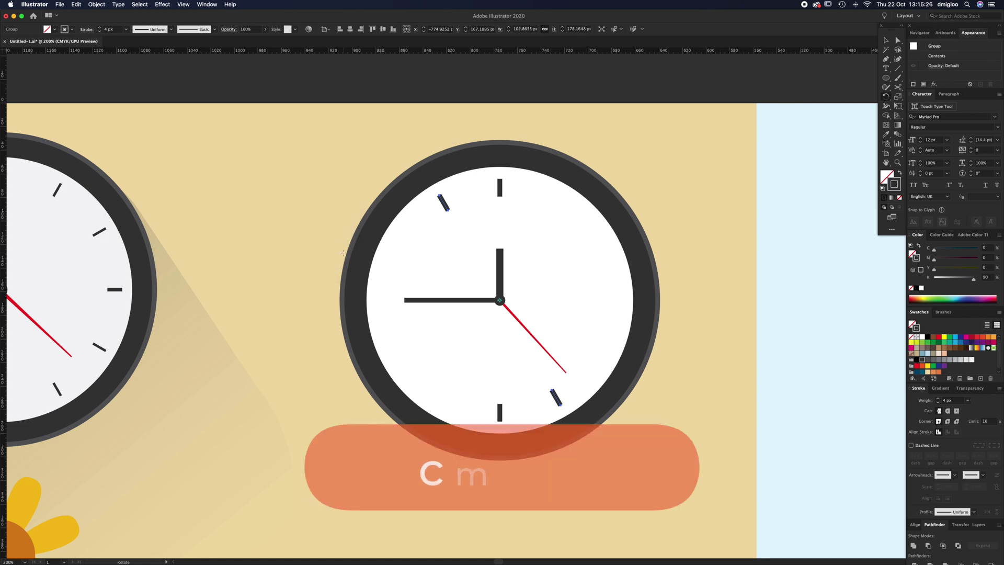
- Add two more hour-mark pairs by copying the latest pair in place and repeating the 30° rotation each time, ending at the horizontal pair
key("super+c")
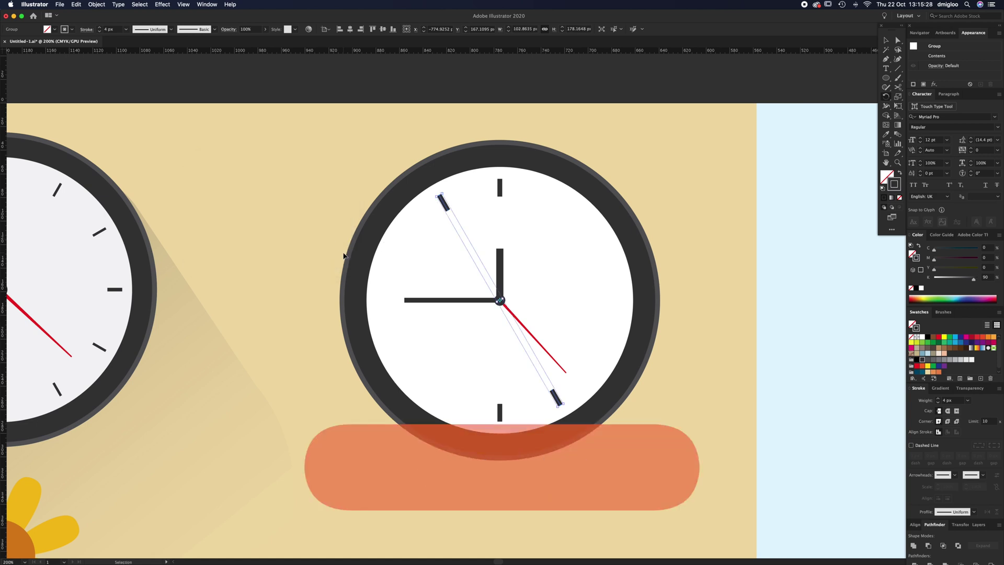
key("super+shift+v")
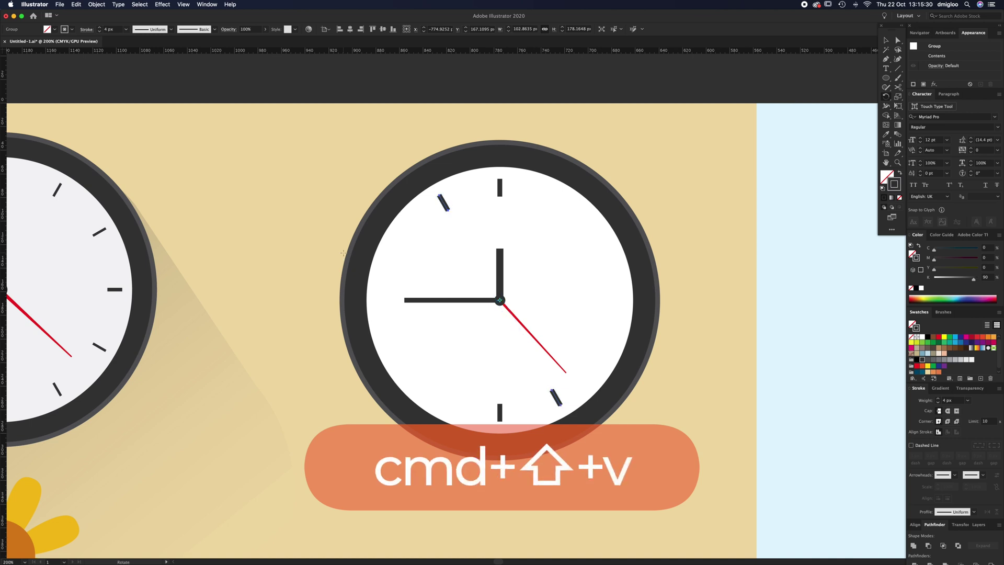
key("super+d")
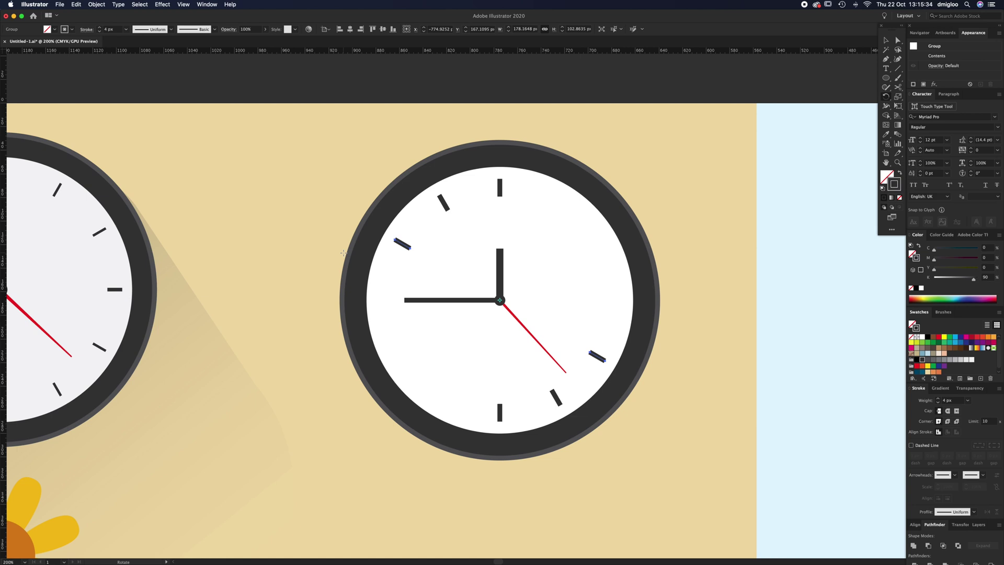
key("super+c")
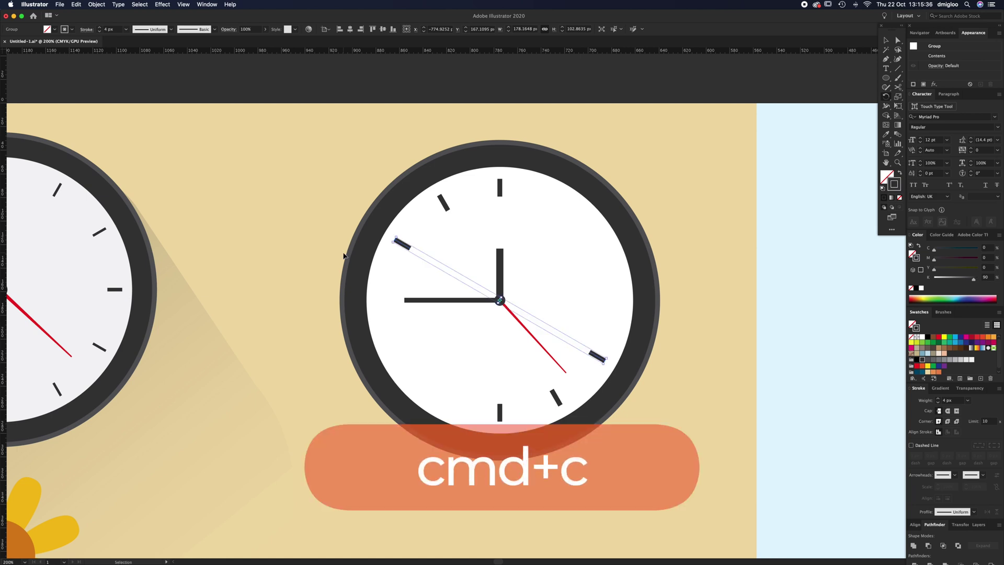
key("super+shift+v")
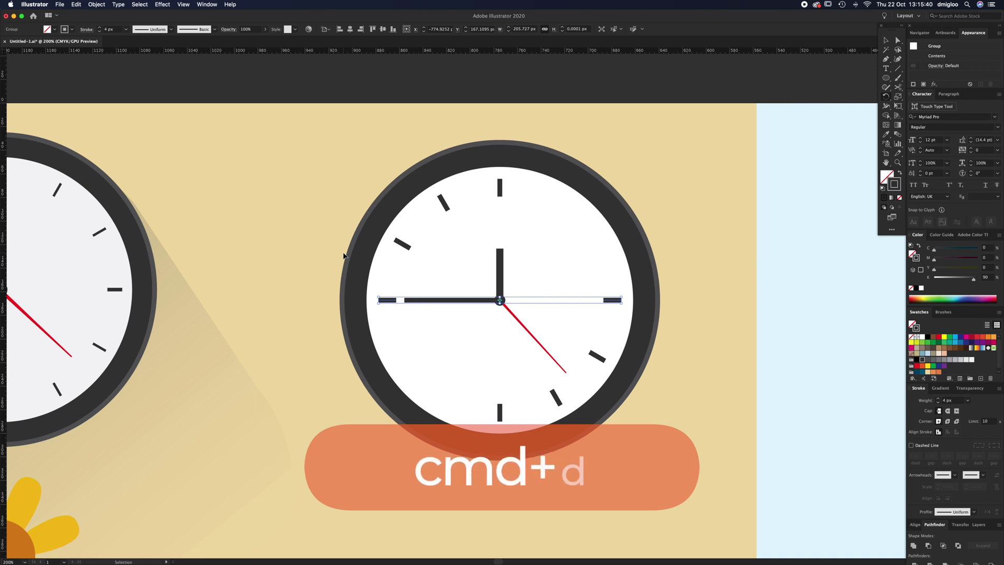
- Complete the ring of hour marks with two more mark pairs, copying the latest pair in place and repeating the 30° rotation
key("super+d")
key("super+c")
key("super+shift+v")
key("super+d")
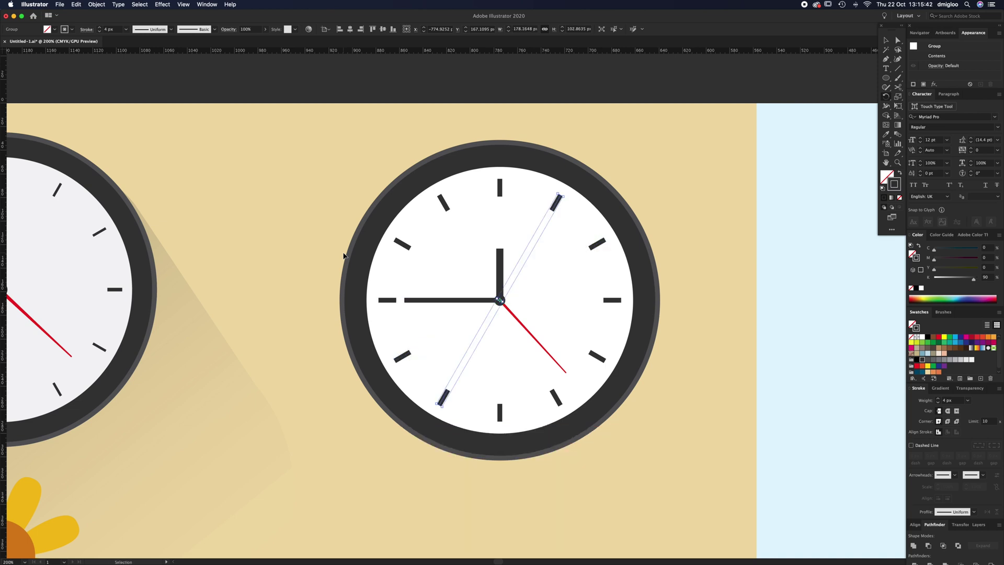
- Thicken the stroke of the vertical 12–6 and horizontal 3–9 hour-mark pairs together
key("v")
left_click(501, 188)
left_click(394, 303)
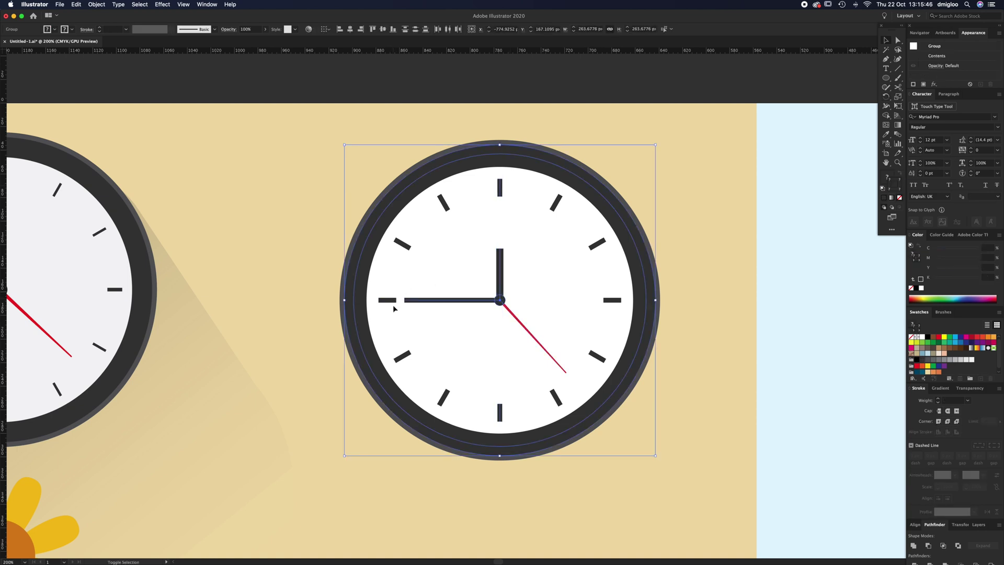
left_click(448, 120)
left_click(503, 191)
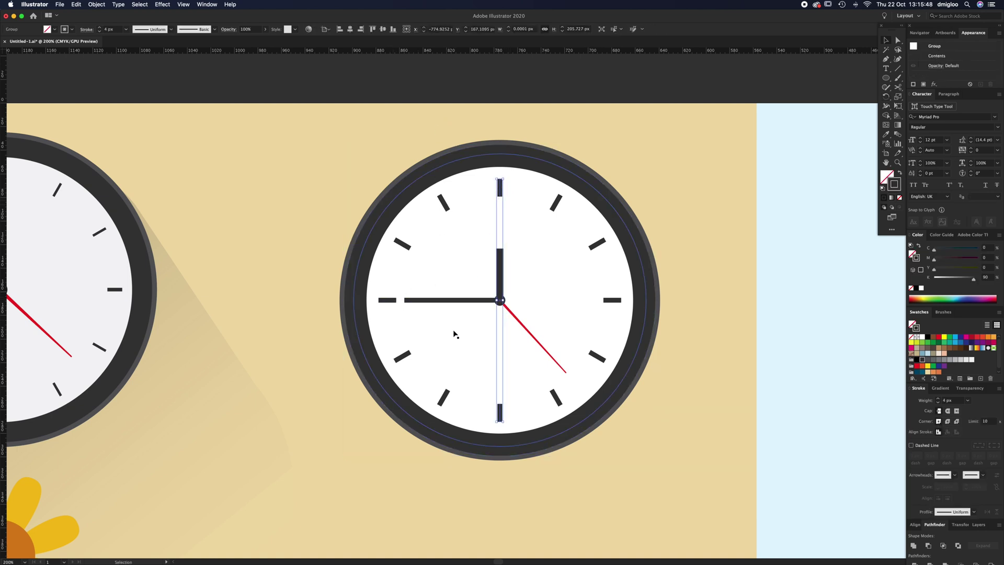
left_click(393, 302, "shift")
left_click(937, 398)
key("Up")
key("Up")
- Set the stroke weight of the four diagonal hour-mark pairs to 2 px
left_click(608, 243)
left_click(600, 243)
left_click(556, 200, "shift")
left_click(441, 205, "shift")
left_click(406, 246, "shift")
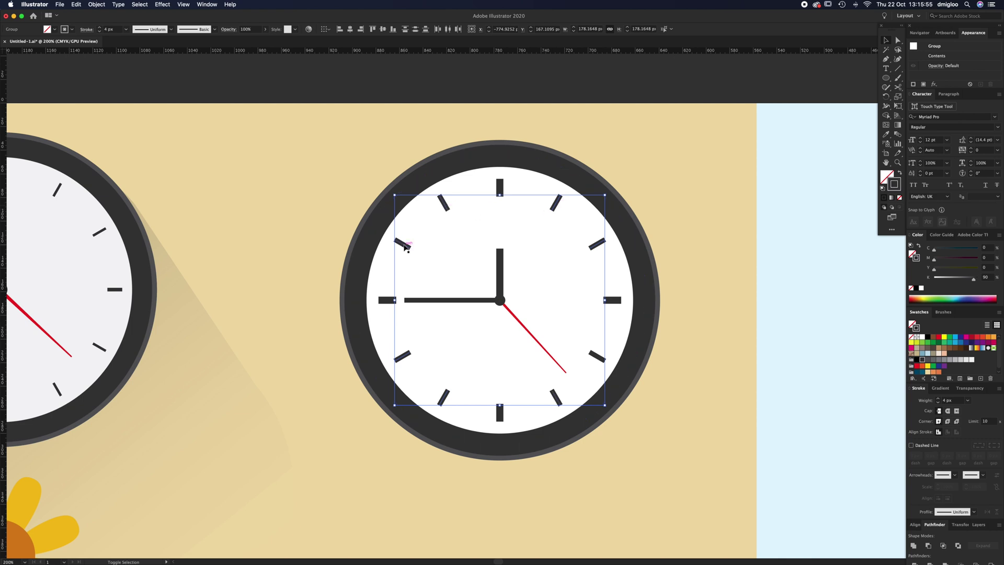
left_click(951, 401)
type("2")
key("Return")
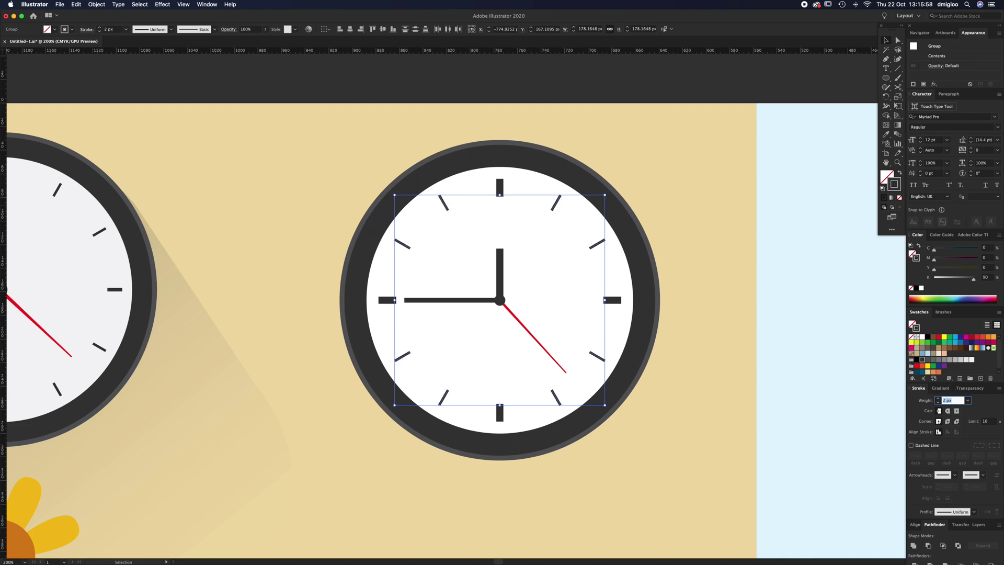
key("super+shift+a")
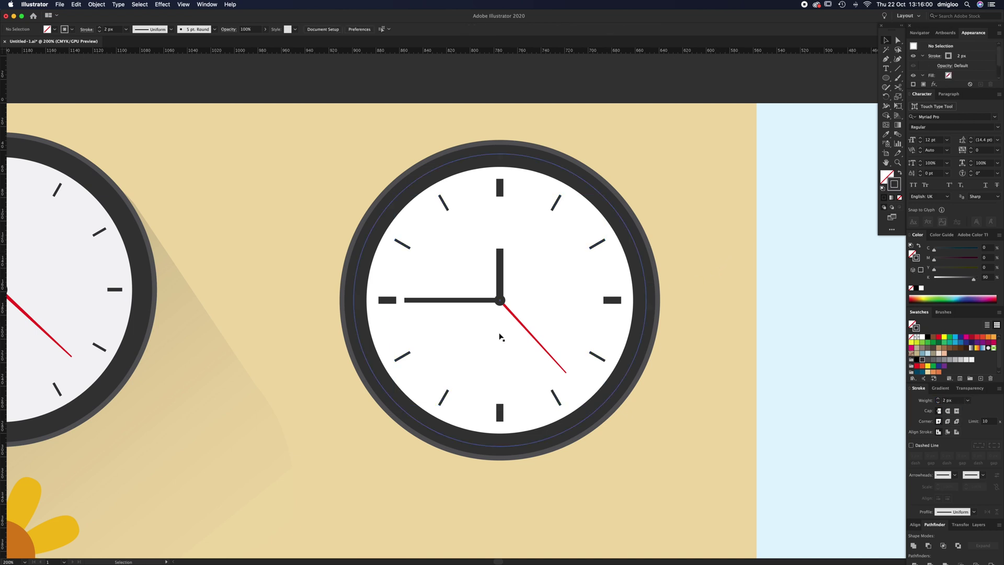
- Compare the recreated clock with the original clock illustration beside it
key("z")
left_click(489, 343, "alt")
left_click(489, 344, "alt")
key("v")
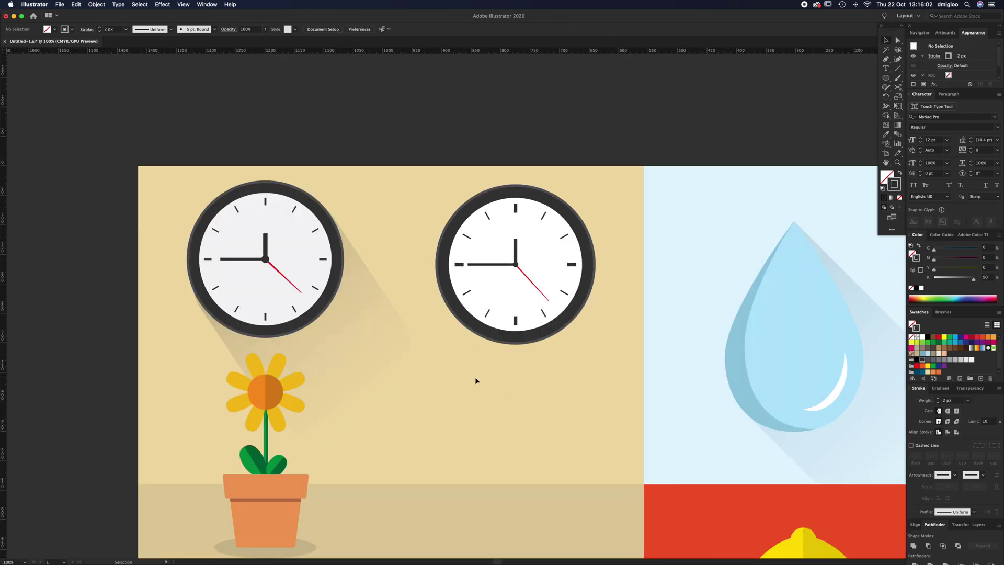
left_click(342, 328)
left_click(467, 362)
key("z")
left_click(505, 321)
key("v")
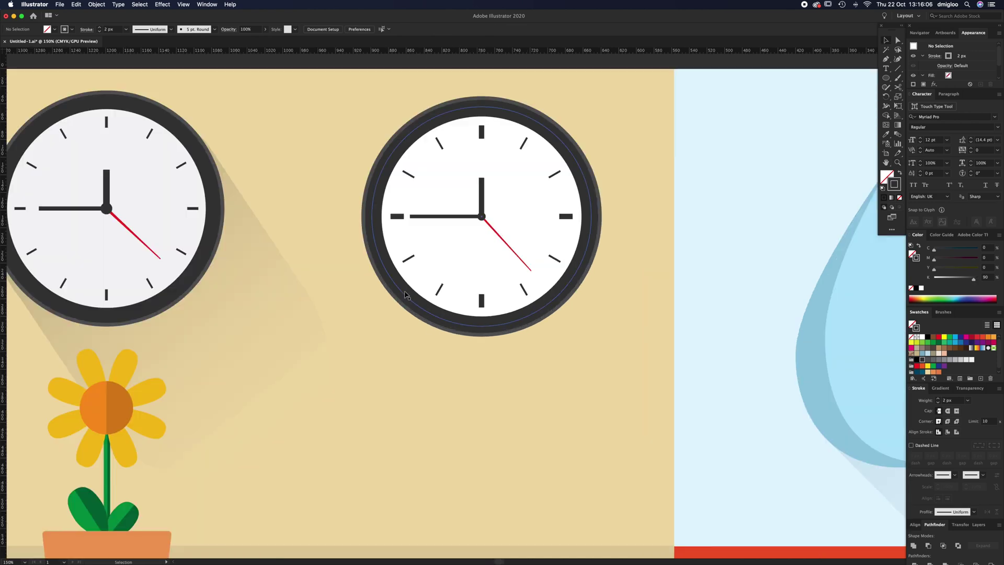
- Expand the appearance of the whole recreated clock, including its fills and strokes
key("space")
left_click_drag(455, 225, 461, 286)
left_click_drag(392, 145, 612, 352)
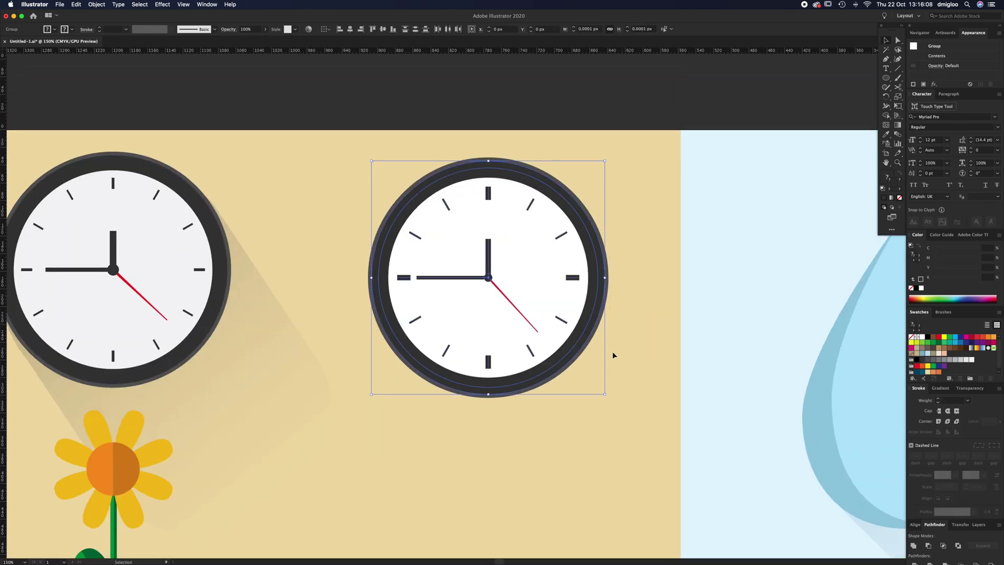
left_click(97, 4)
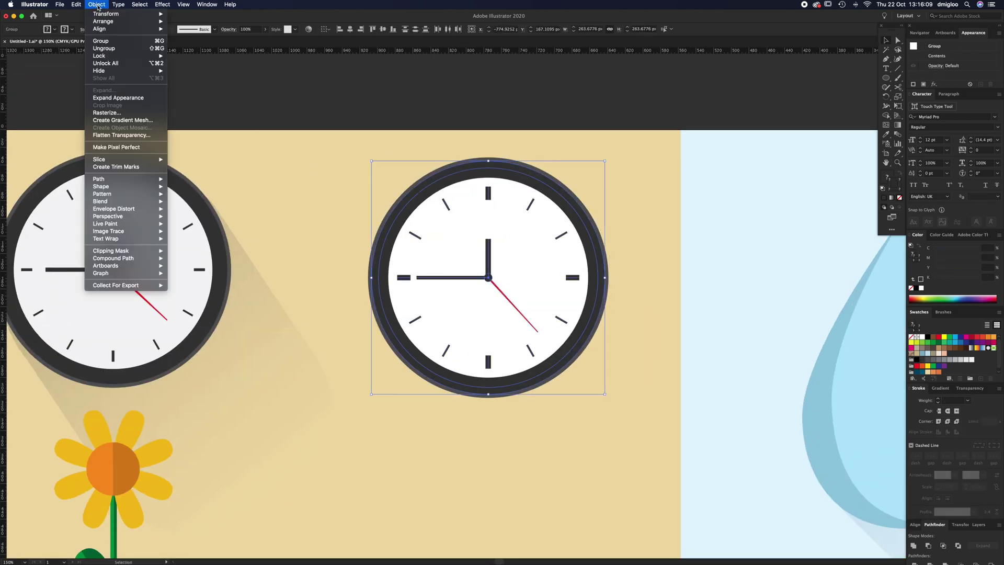
left_click(111, 99)
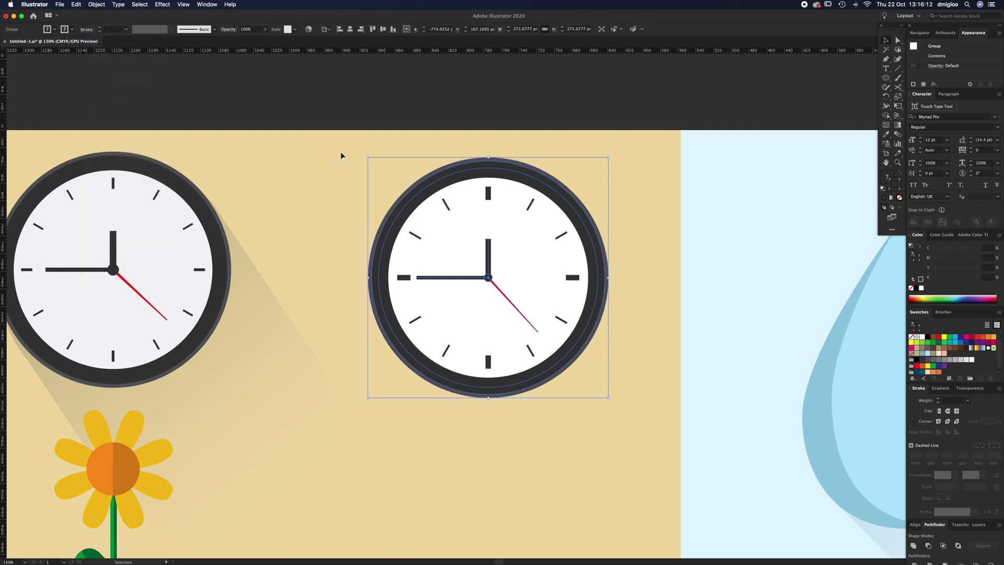
left_click(97, 4)
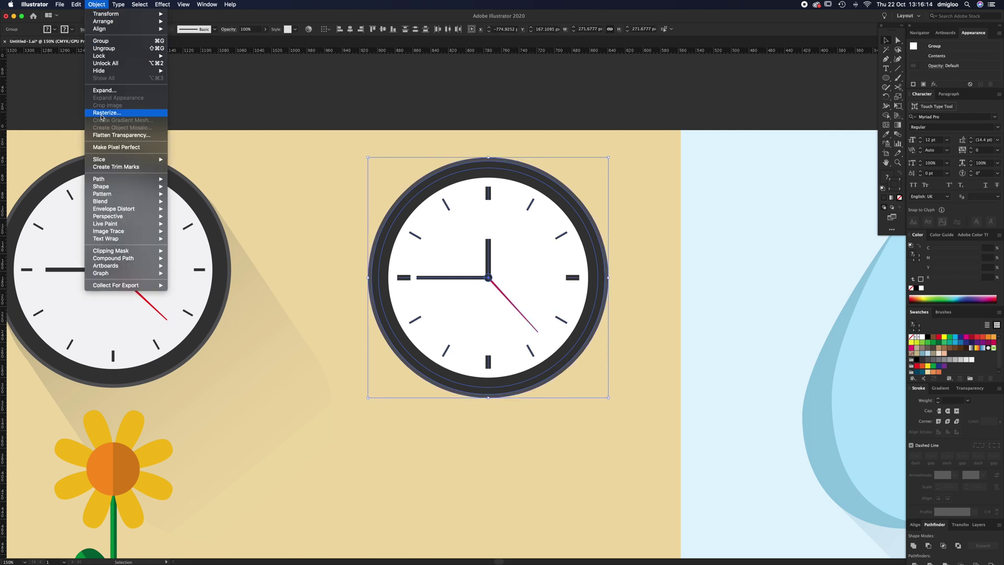
left_click(105, 91)
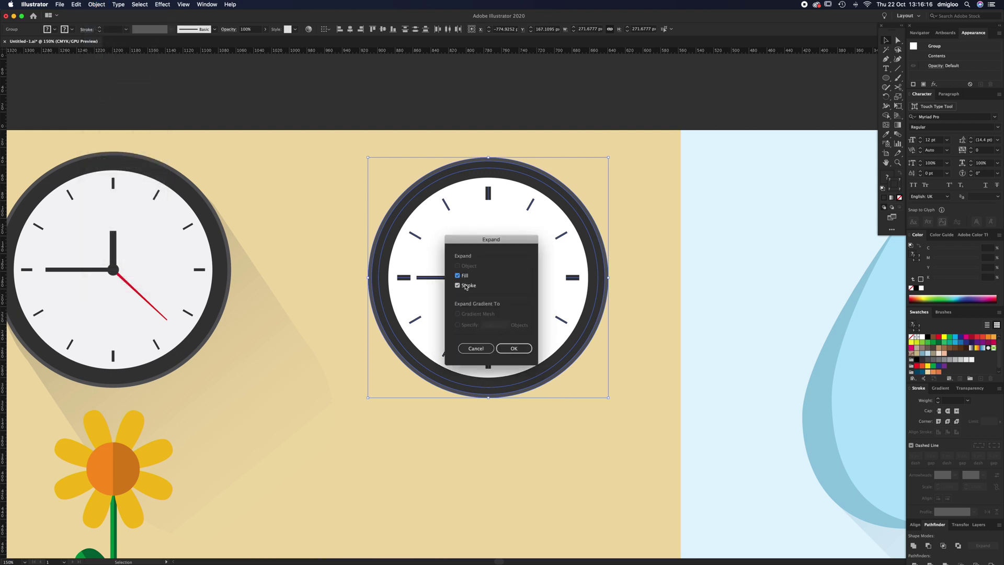
left_click(514, 348)
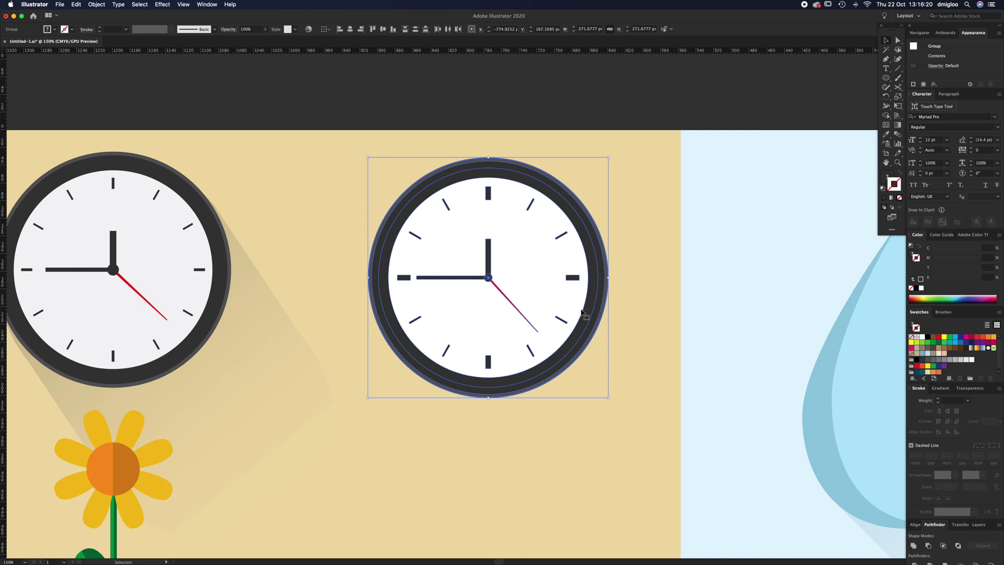
left_click(645, 264)
- Draw a closed four-sided long-shadow shape with the Pen tool from the clock's upper-right and lower-left edges, extending diagonally down and right
key("p")
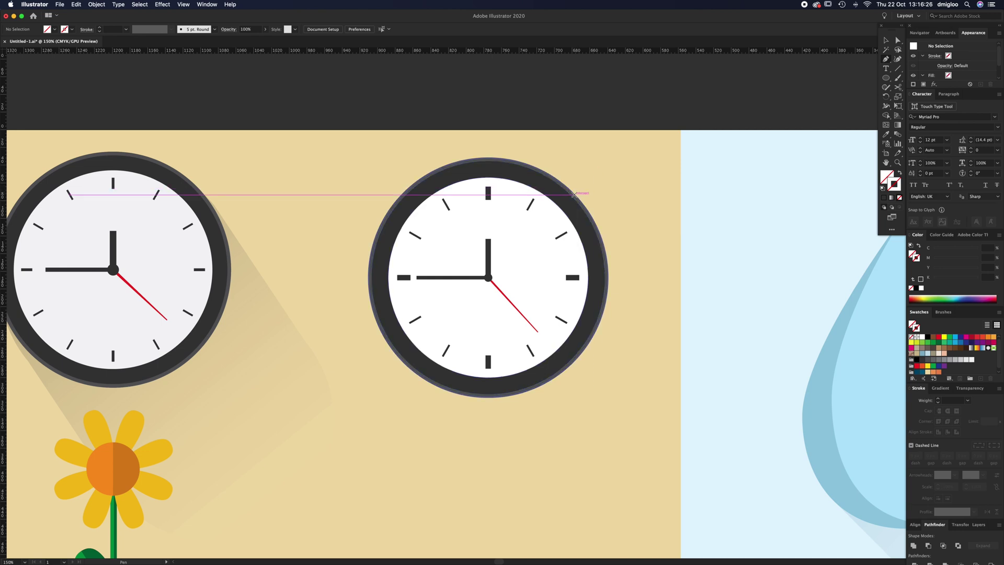
left_click(574, 193)
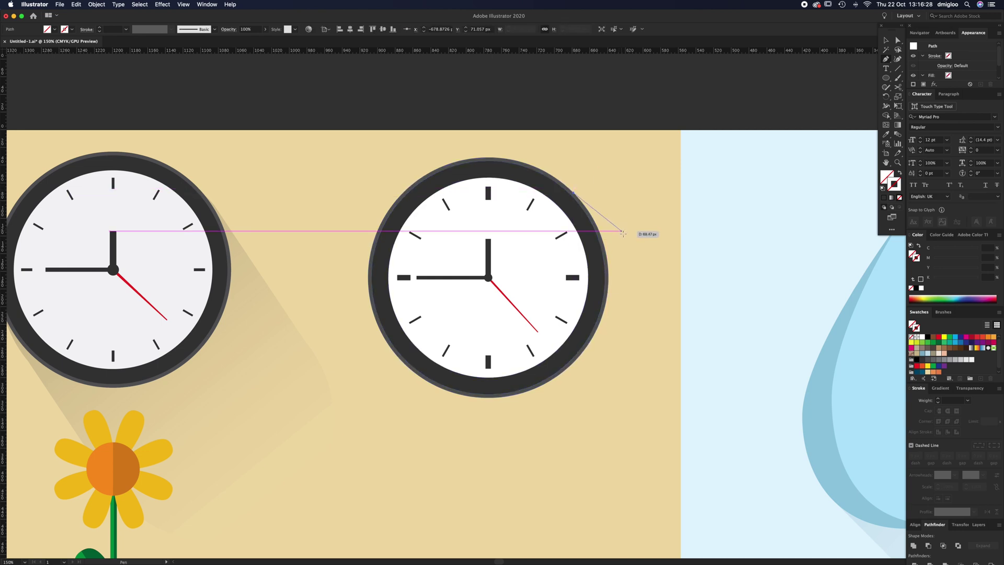
left_click(754, 373)
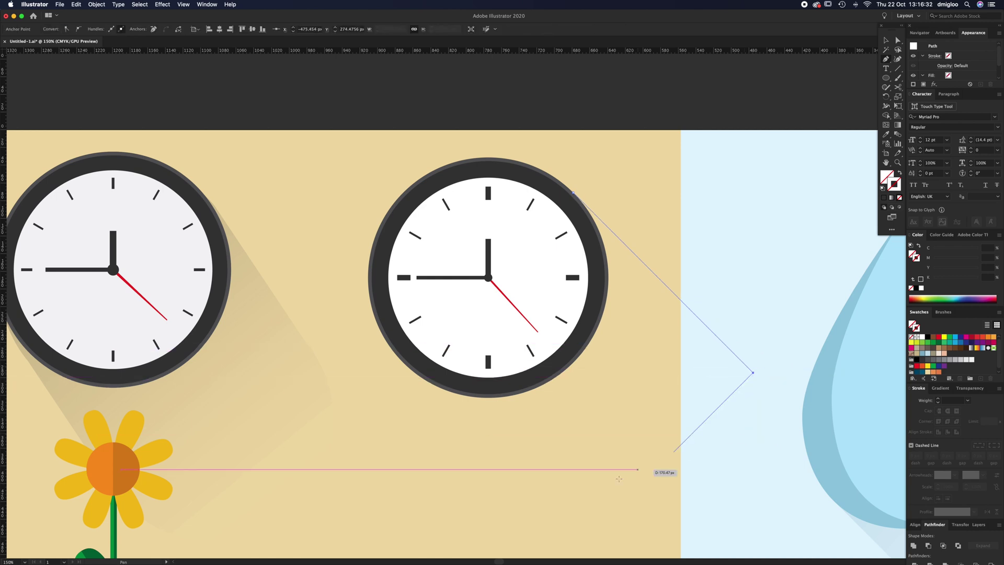
left_click(560, 541)
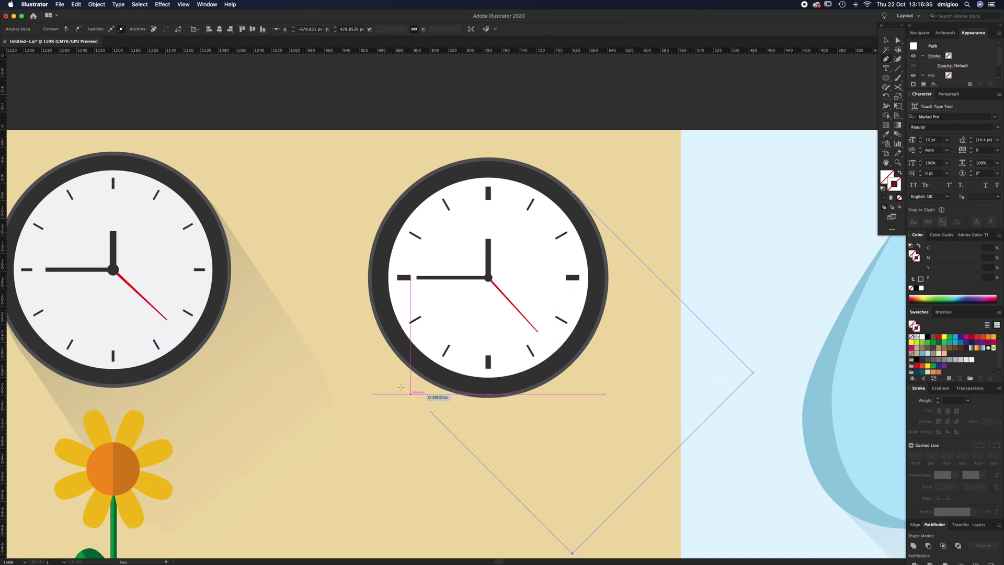
left_click(399, 357)
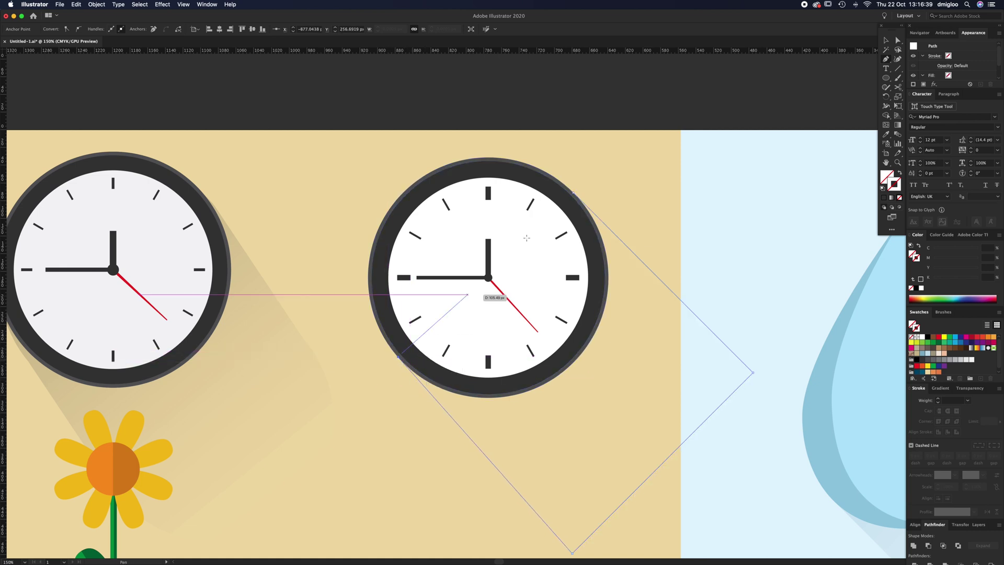
left_click(573, 195)
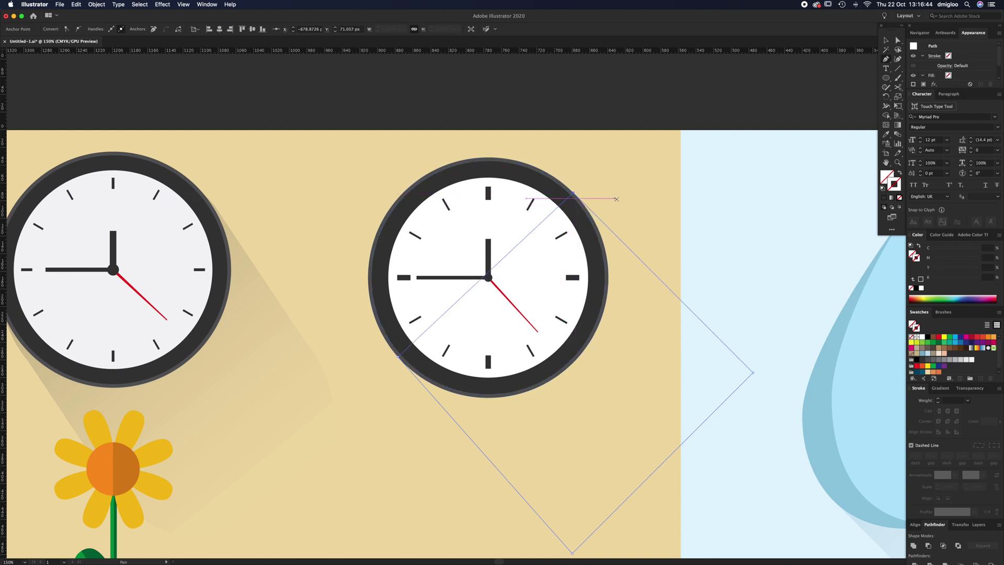
- Fill the shadow shape with the gradient sampled from the original clock's shadow and check the settings of both colour stops
key("i")
left_click(254, 374)
key("v")
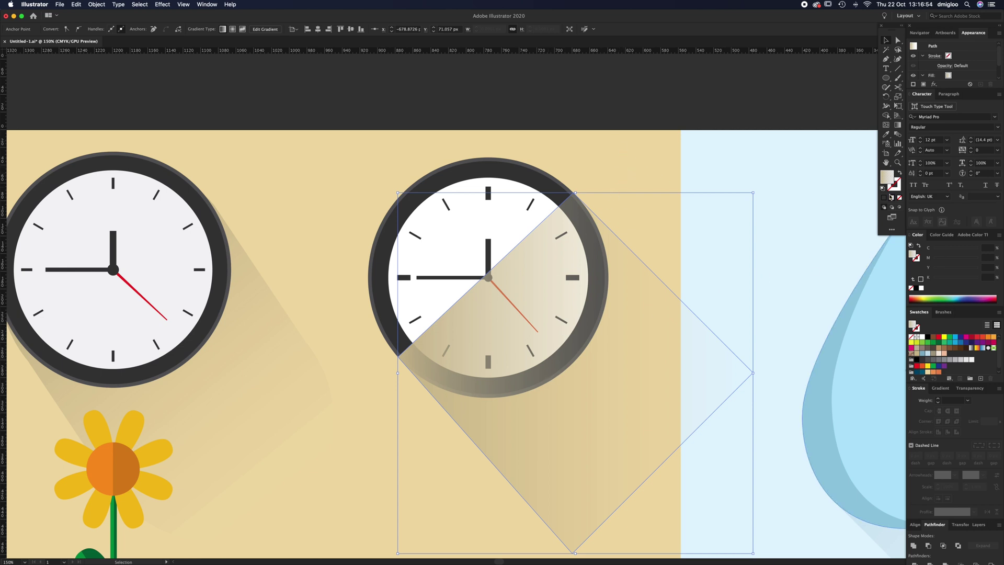
left_click(941, 388)
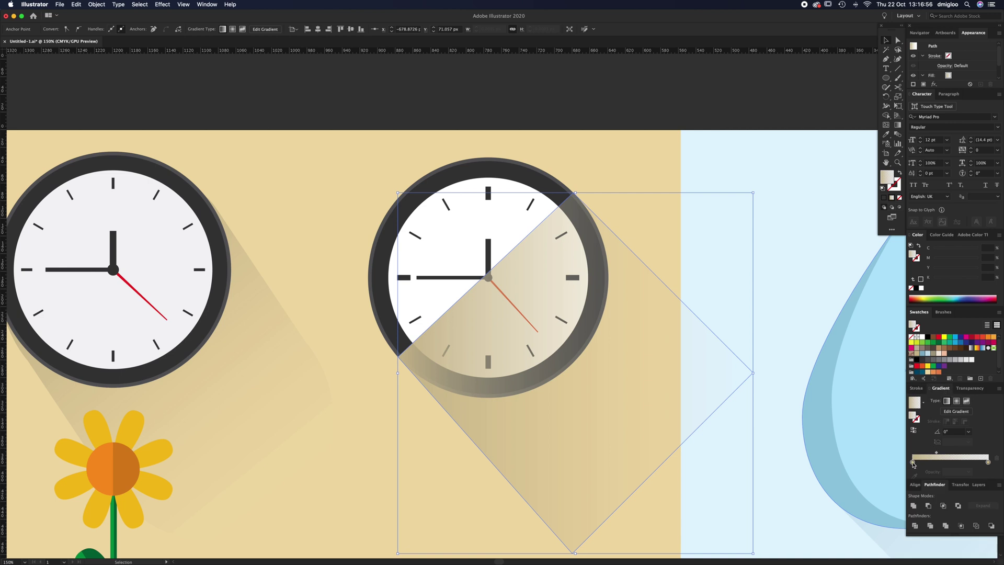
left_click(913, 462)
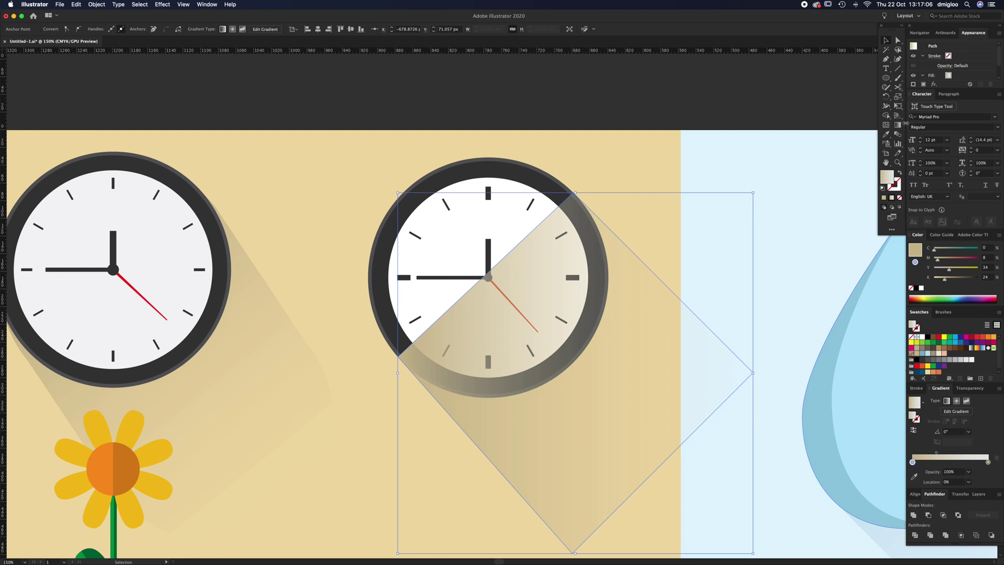
left_click(988, 462)
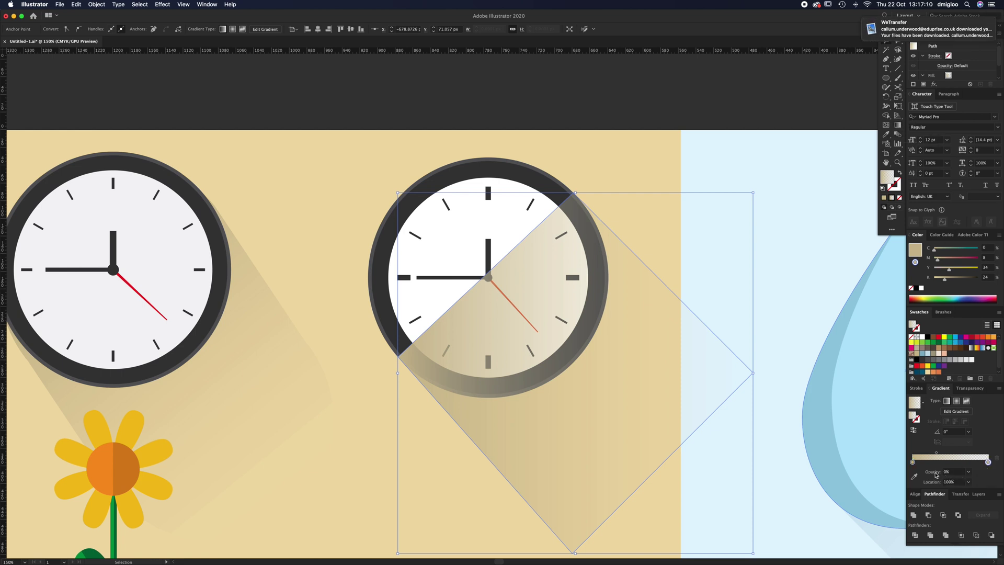
left_click(913, 463)
left_click(988, 462)
- Redirect the shadow's gradient diagonally from the clock's centre towards the shape's lower-right edge
left_click(898, 125)
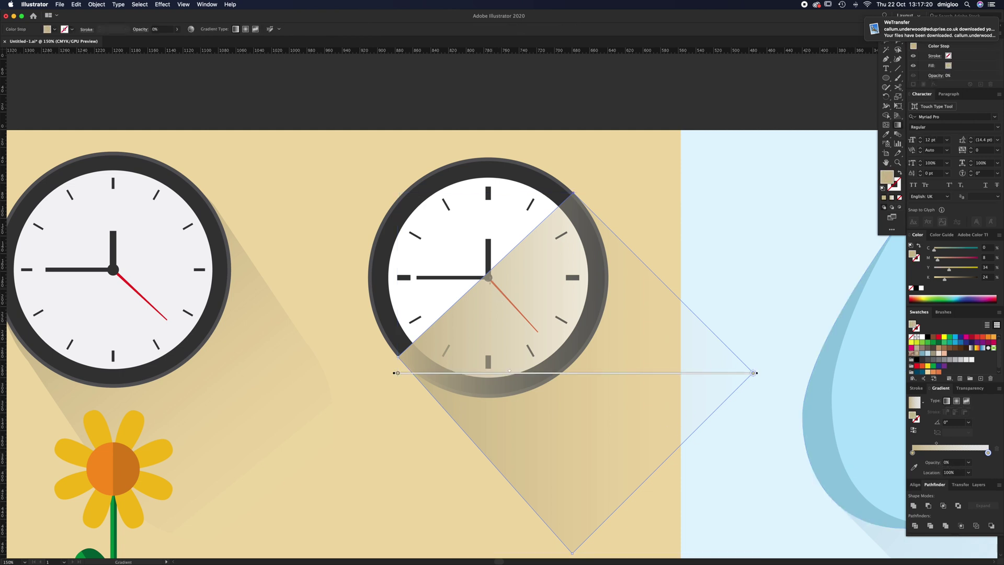
mouse_move(490, 277)
left_mouse_down()
mouse_move(482, 370)
mouse_move(572, 280)
mouse_move(549, 346)
mouse_move(582, 369)
mouse_move(659, 465)
left_mouse_up()
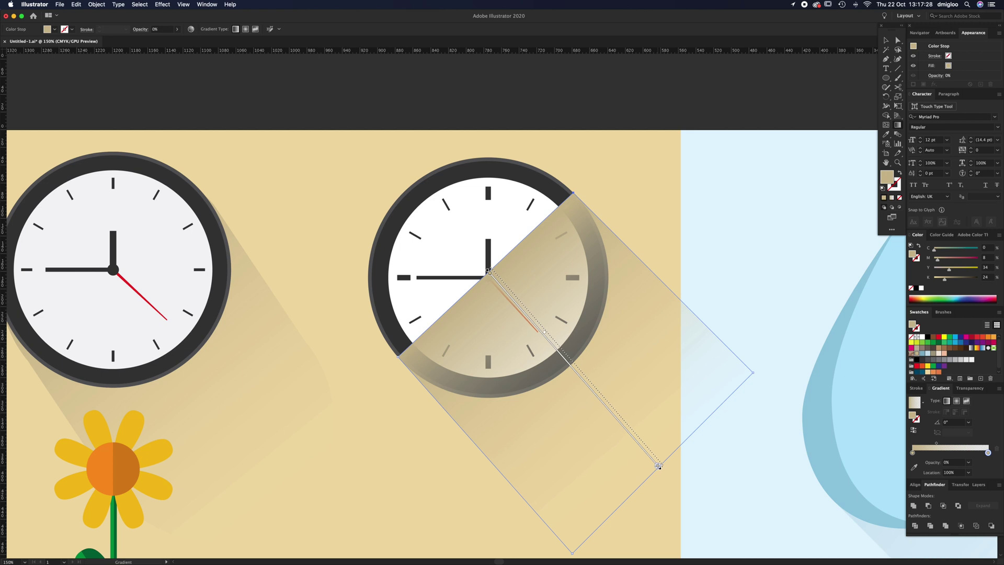
left_click_drag(659, 467, 656, 456)
key("v")
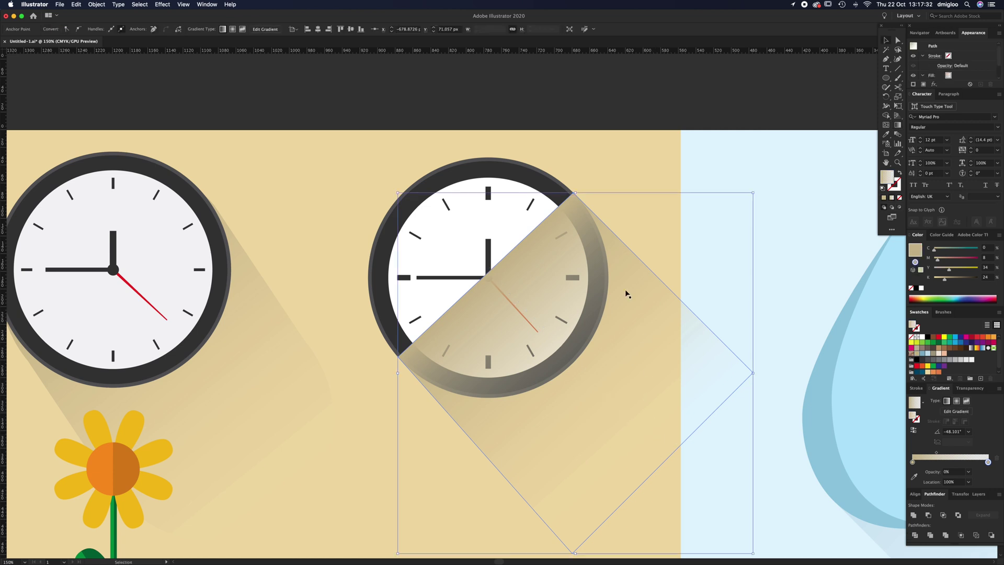
left_click(607, 182)
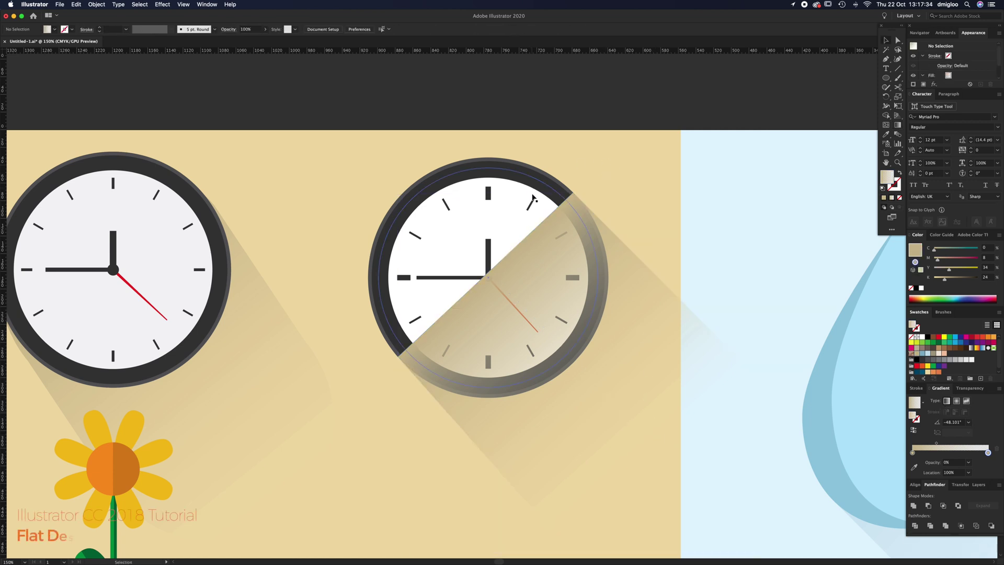
- Bring the clock group to the front so that it sits above its shadow
left_click(486, 250)
left_click(388, 134)
left_click(621, 434)
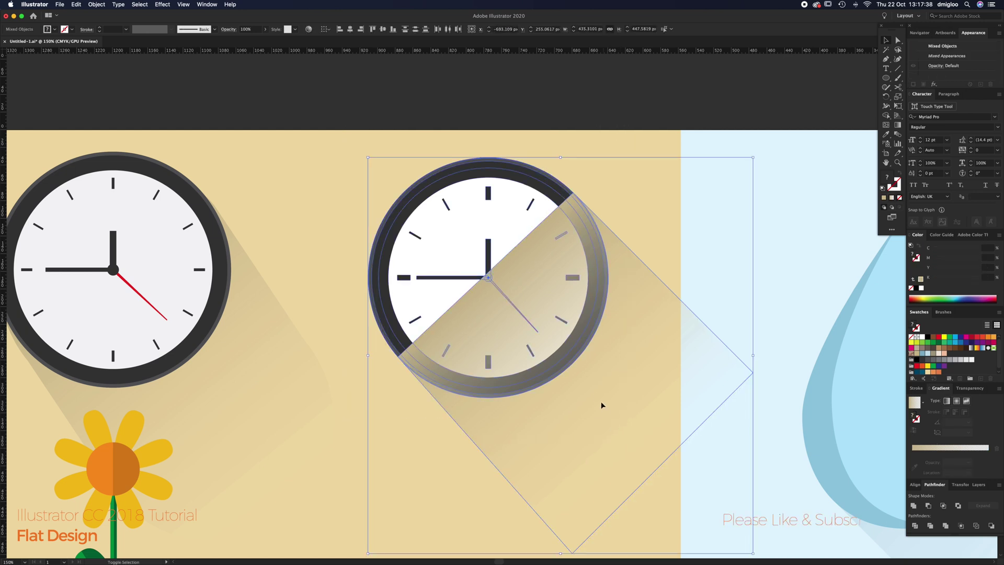
left_click(610, 434, "shift")
key("a")
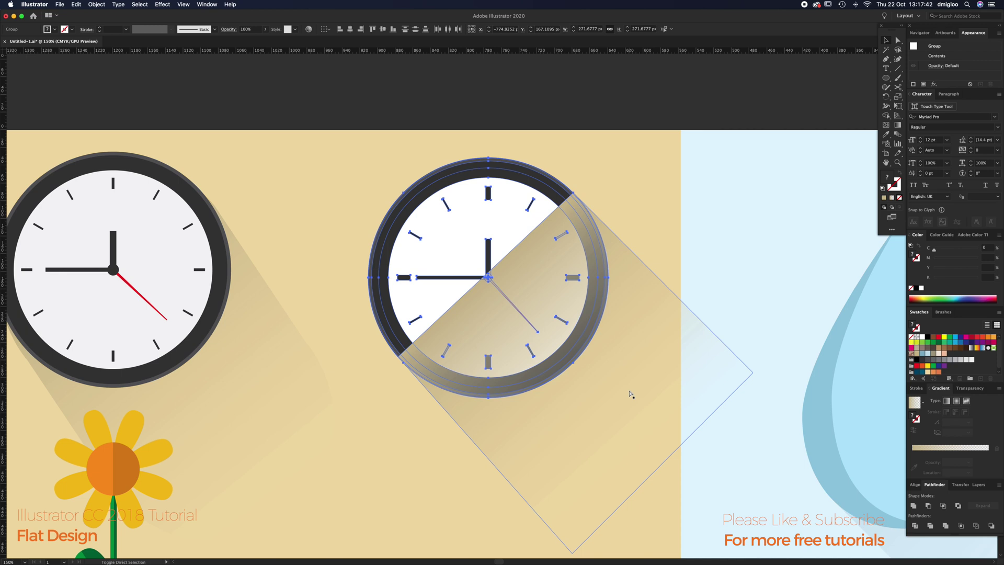
key("super+shift+bracketright")
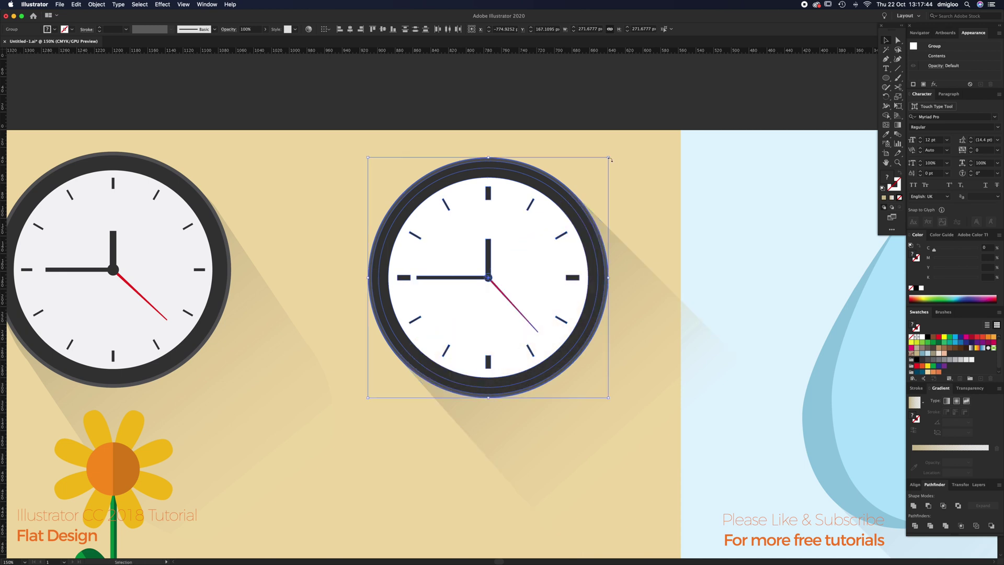
left_click(641, 189)
- Move the recreated clock together with its shadow slightly left and up, closer to the original clock
key("super+minus")
key("super+minus")
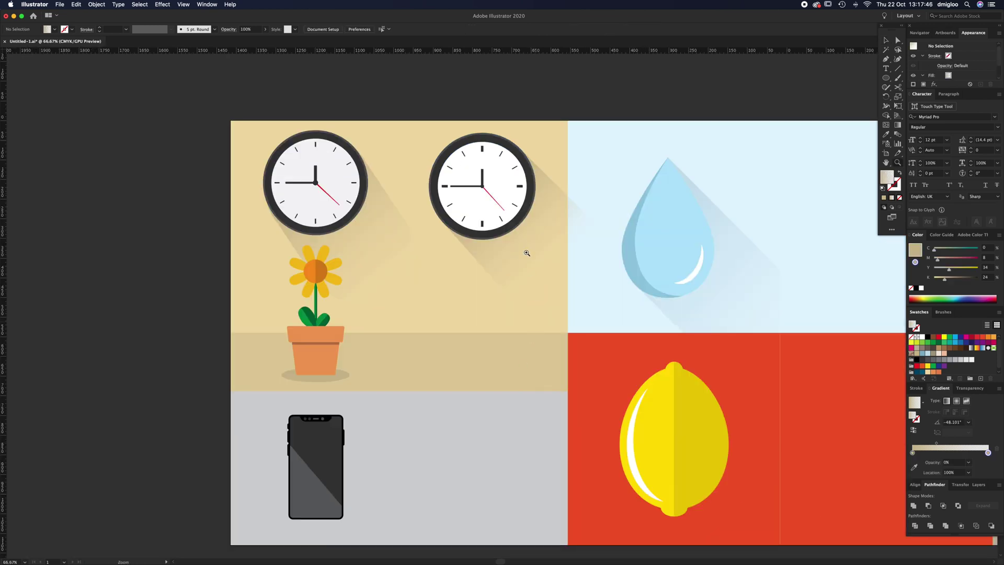
left_click_drag(565, 256, 528, 251)
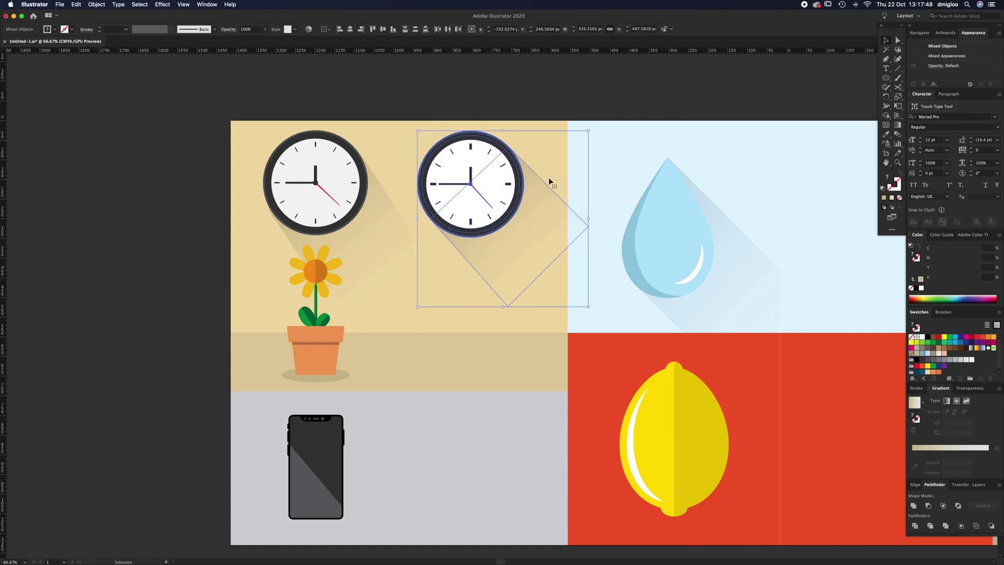
left_click(549, 102)
- Draw a circle about 213 px in diameter beside the original water drop and shift it slightly down
key("z")
left_click(692, 259)
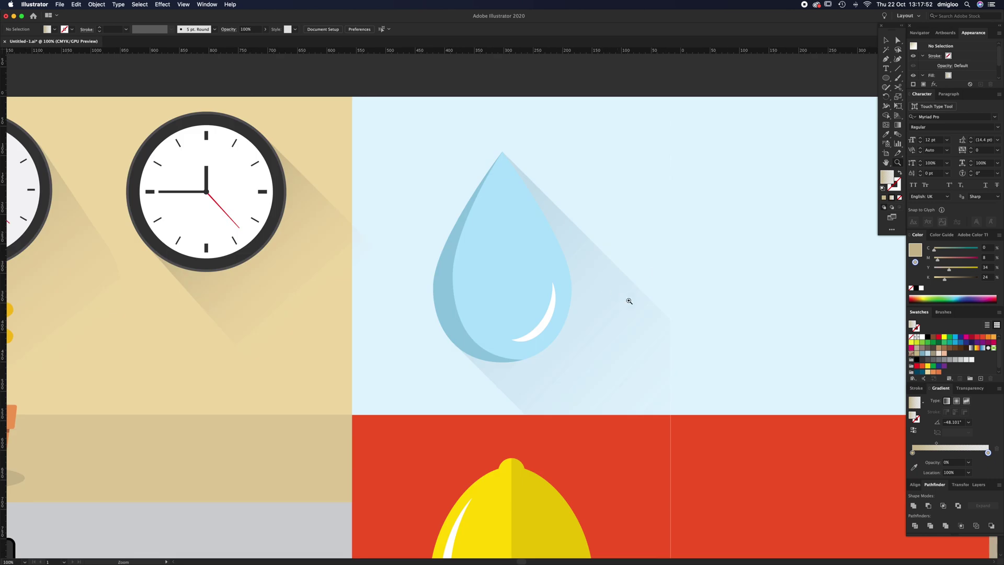
left_click(628, 298)
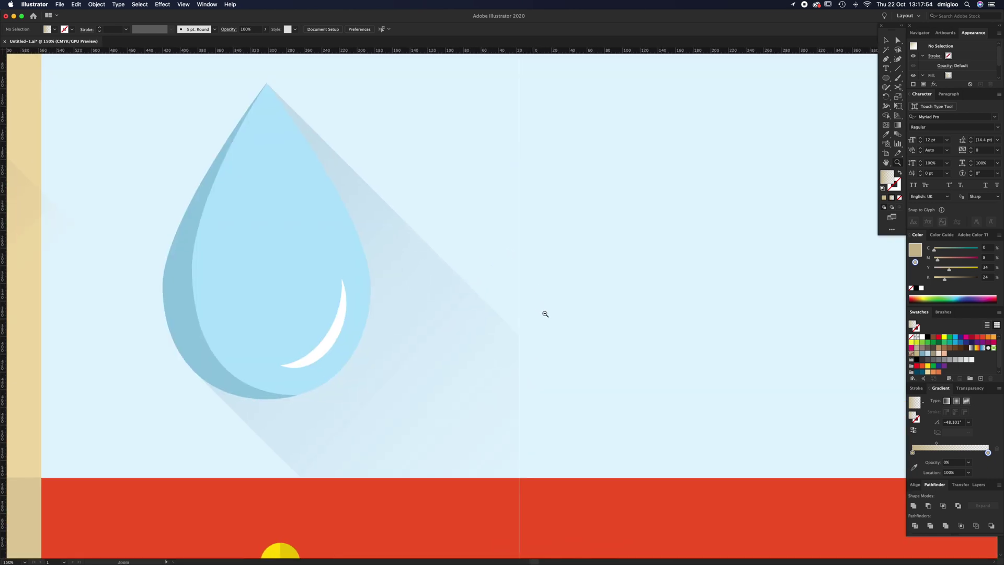
left_click(607, 296, "alt")
key("v")
left_click(886, 79)
mouse_move(596, 264)
left_mouse_down()
mouse_move(643, 306)
mouse_move(689, 317)
mouse_move(659, 300)
mouse_move(650, 308)
left_mouse_up()
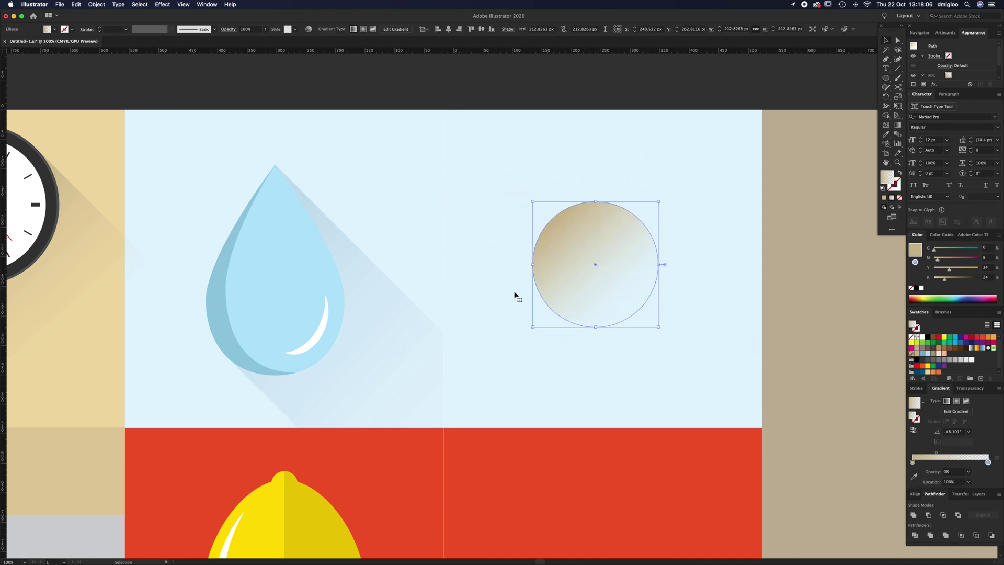
left_click_drag(601, 283, 605, 295)
- Fill the circle with the light blue sampled from the original drop's body
key("i")
left_click(283, 293)
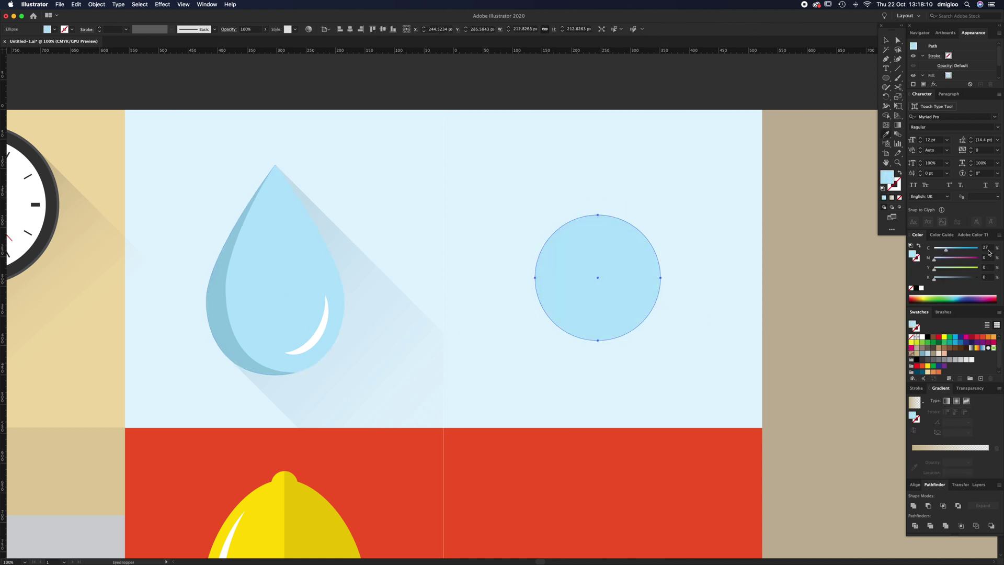
key("v")
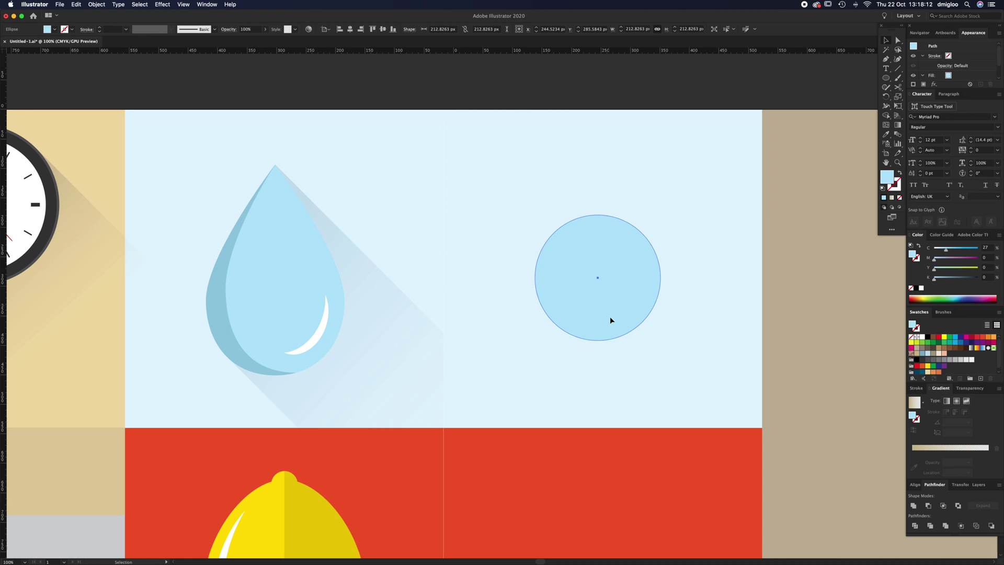
- Move the circle down and shrink it to about 200 px in diameter
left_click_drag(610, 316, 610, 342)
left_click_drag(662, 305, 657, 303)
left_click(609, 237)
- Stretch the circle's top anchor straight up to the height of the original drop's tip
key("a")
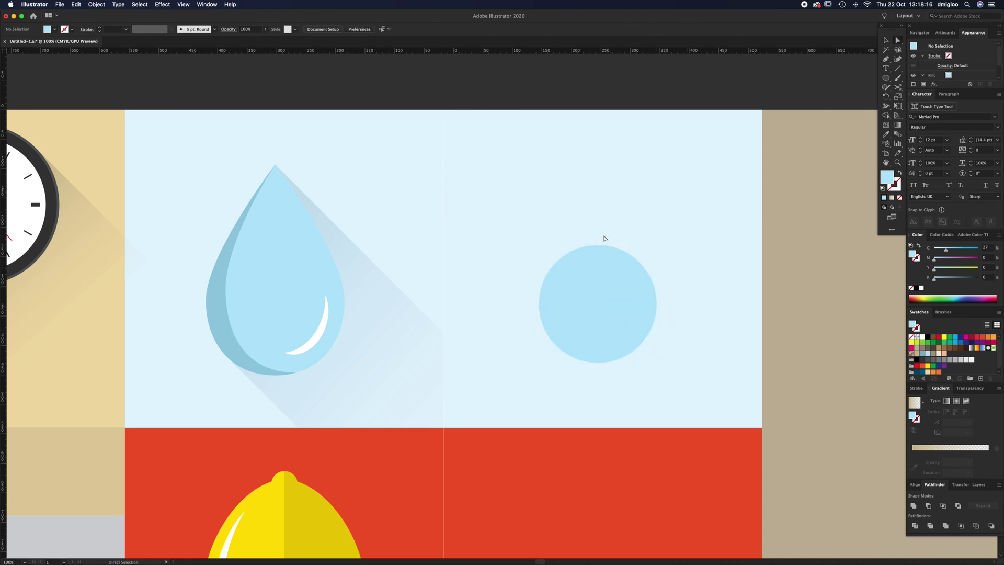
left_click(598, 245)
left_click_drag(599, 246, 598, 165)
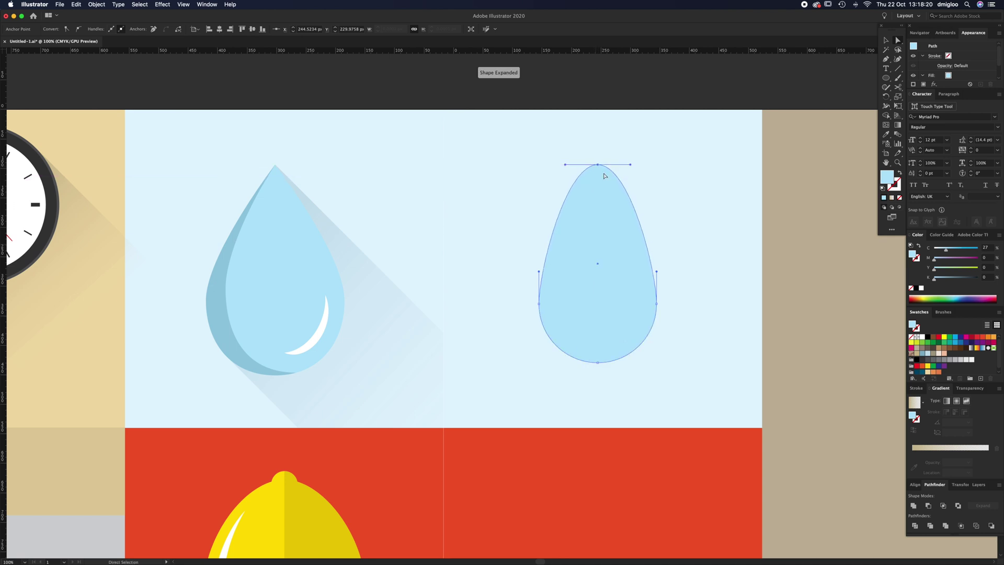
- Convert the stretched shape's top anchor to a sharp corner to form the drop's tip
key("p")
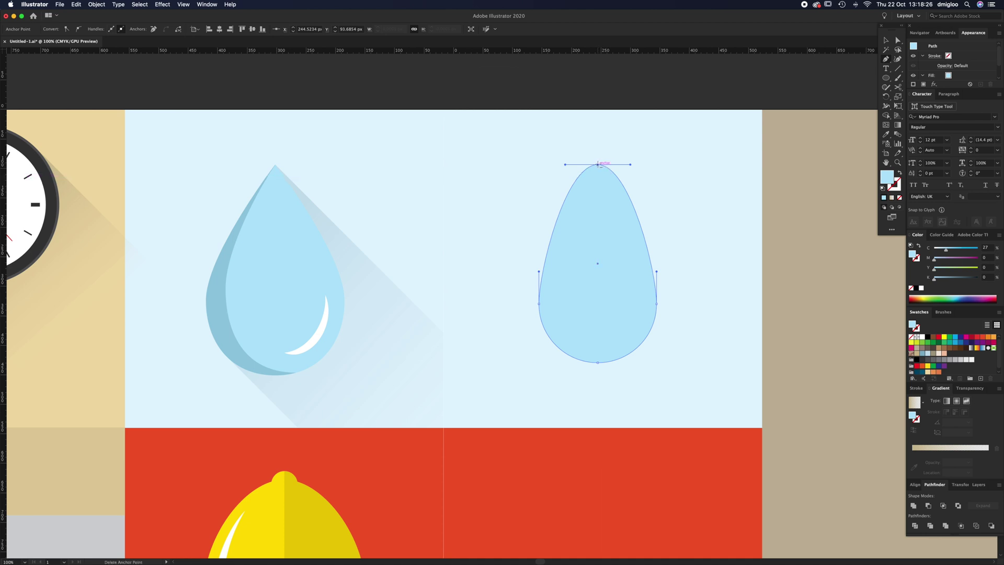
left_click(598, 164)
key("super+z")
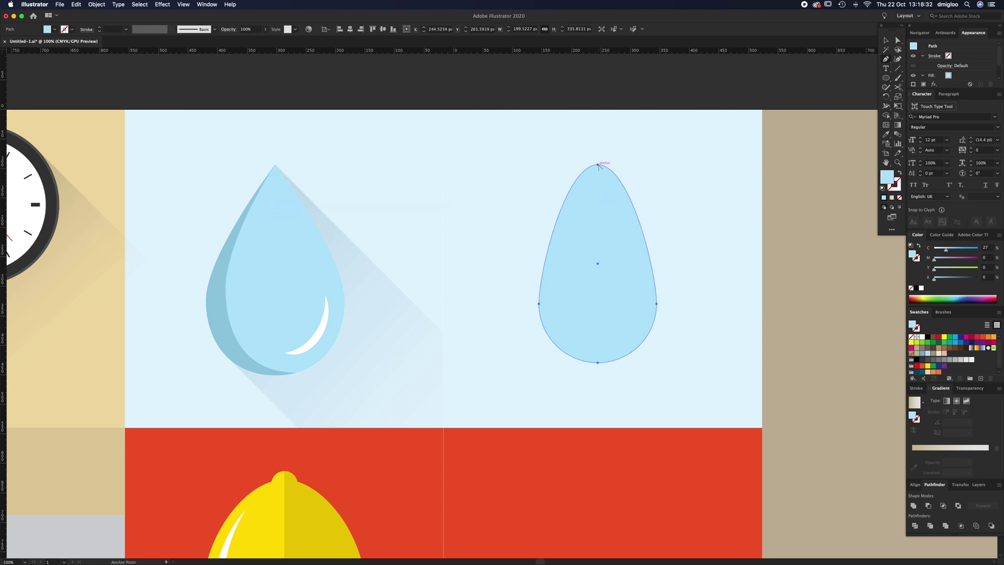
left_click(598, 165)
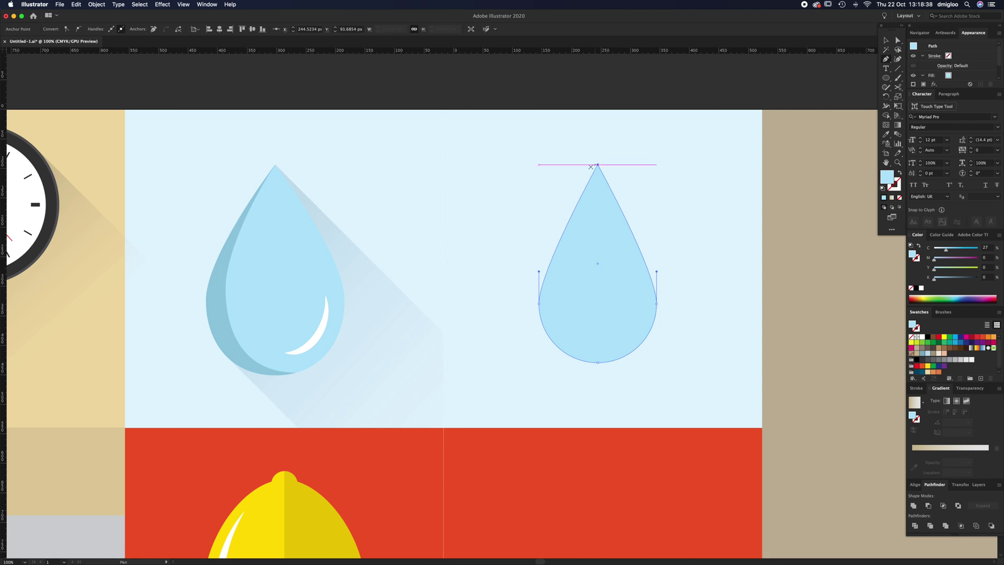
- Raise the drop's two side anchors slightly and lengthen the bottom anchor's handles to make the base rounder
key("a")
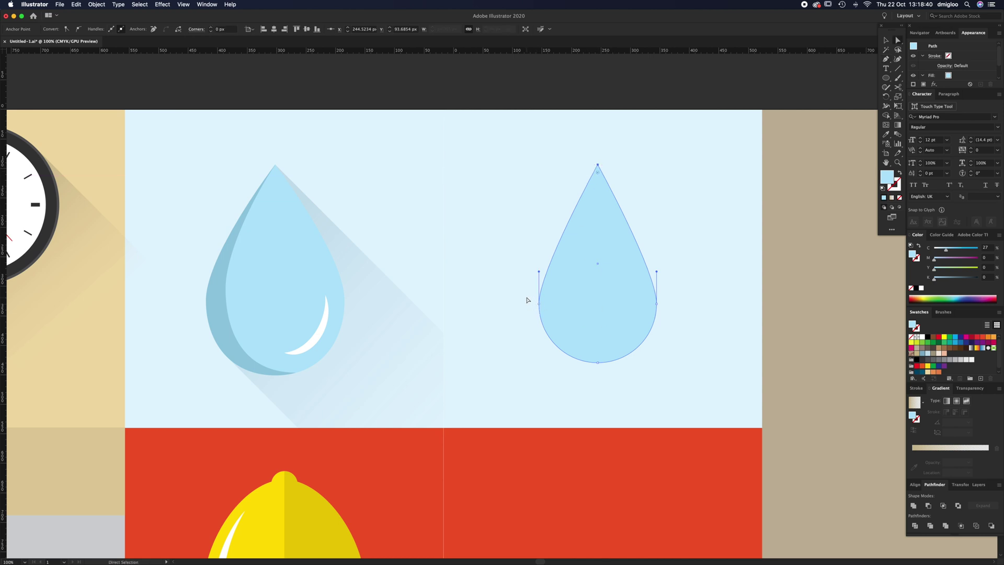
left_click_drag(680, 319, 658, 293)
key("p")
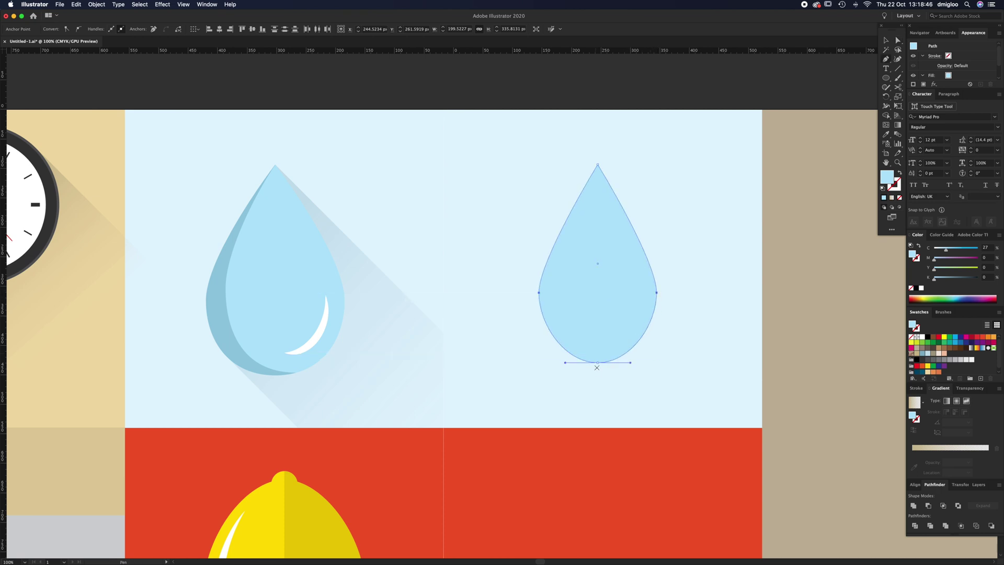
key("shift+c")
left_click(598, 362)
left_click_drag(598, 362, 555, 370)
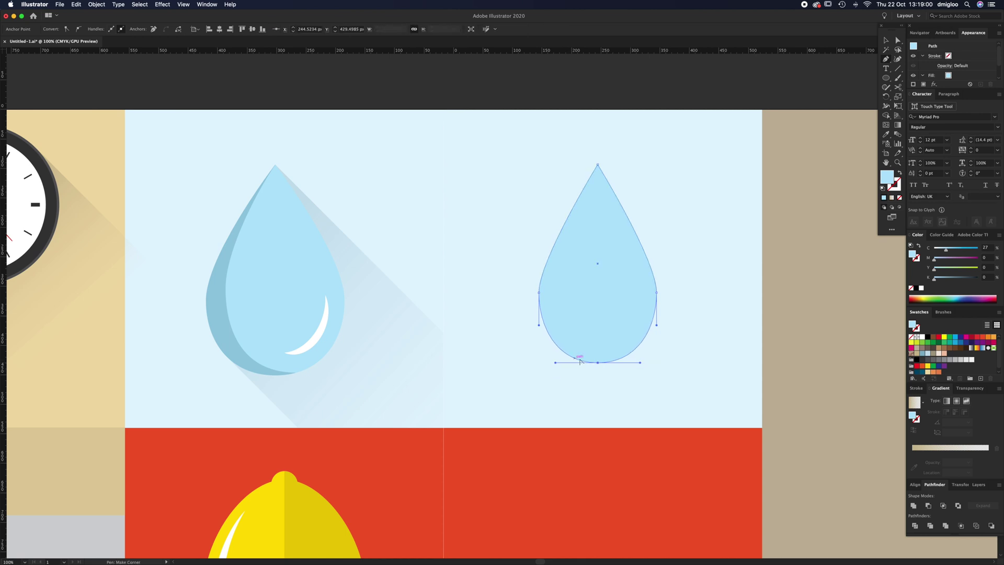
- Lower both side anchors of the drop together by about 8 px
key("v")
left_click(695, 335)
key("a")
left_click_drag(683, 278, 516, 303)
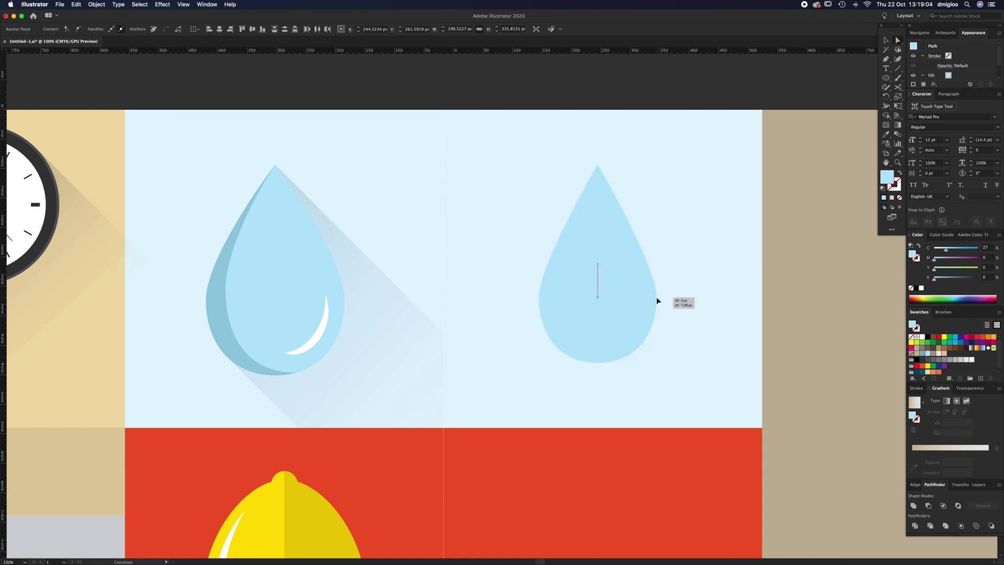
left_click(697, 303)
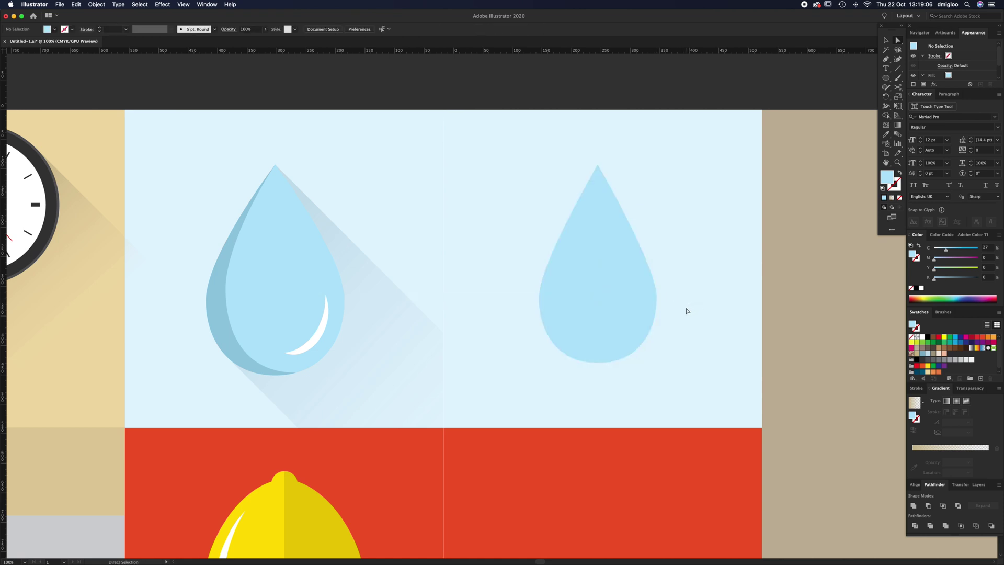
- Raise the drop's bottom anchor by about 6 px to flatten the base slightly
left_click(539, 297)
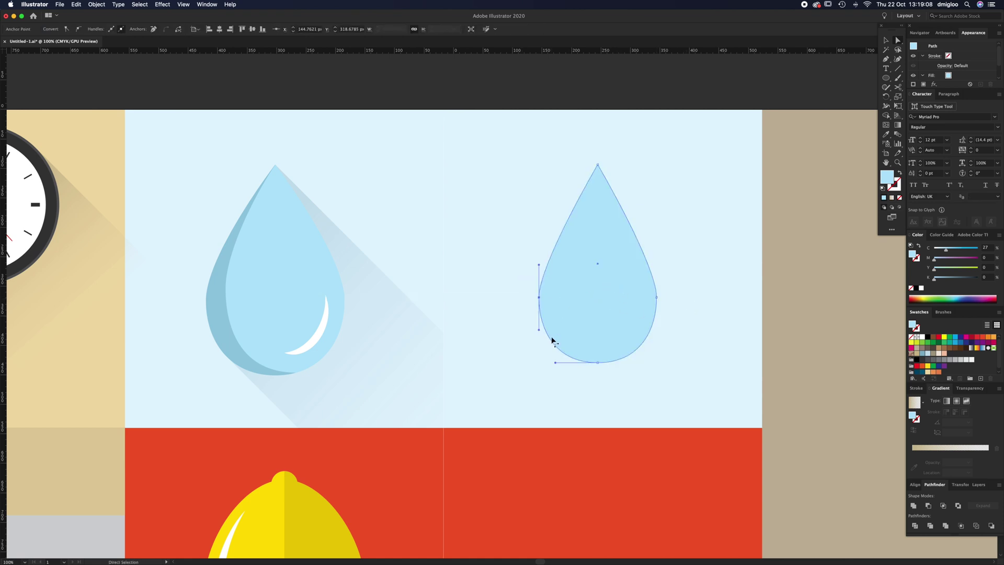
left_click_drag(598, 362, 598, 359)
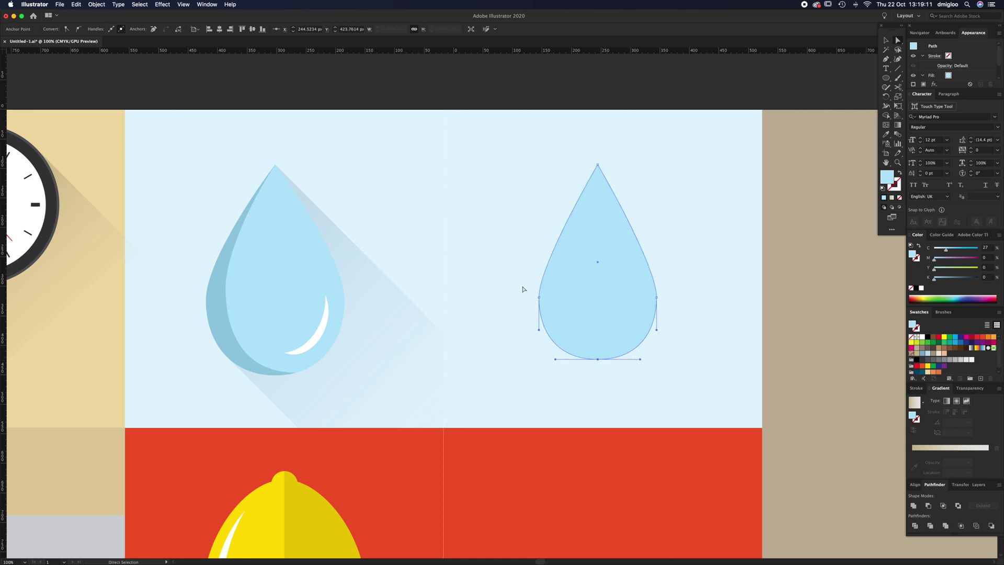
left_click(678, 303)
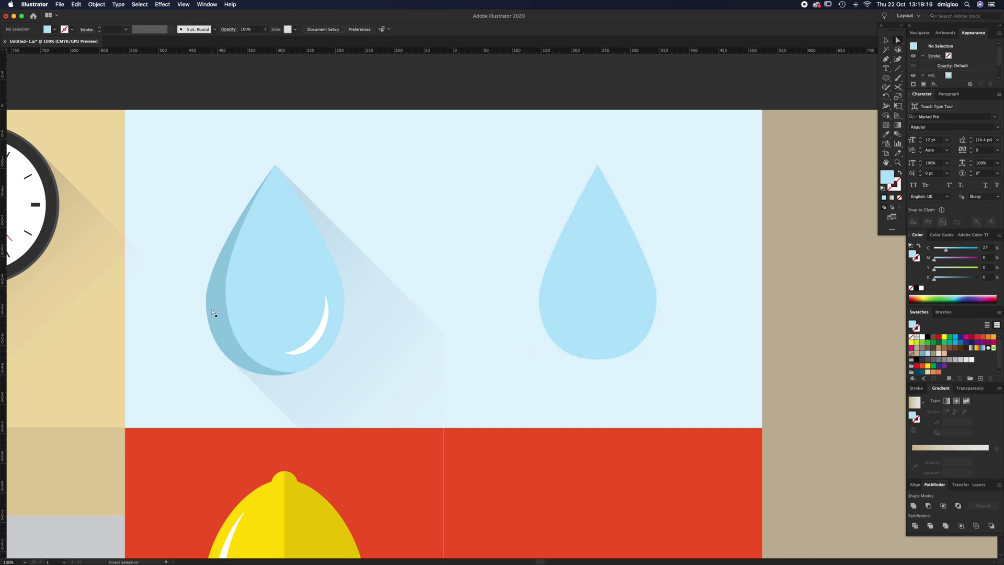
- Move the whole new drop about 8 px left and 20 px down
key("v")
left_click(594, 297)
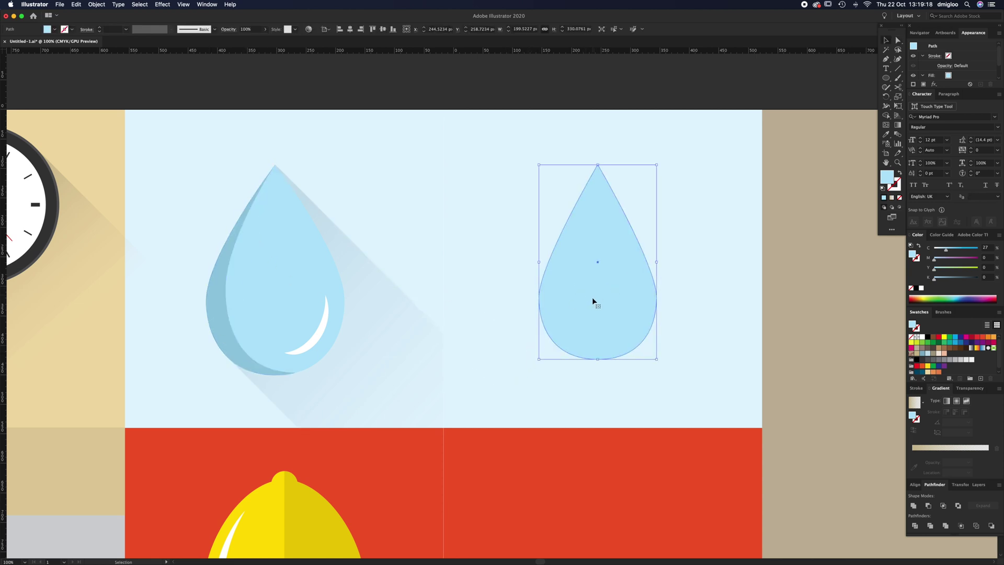
left_click_drag(600, 308, 604, 322)
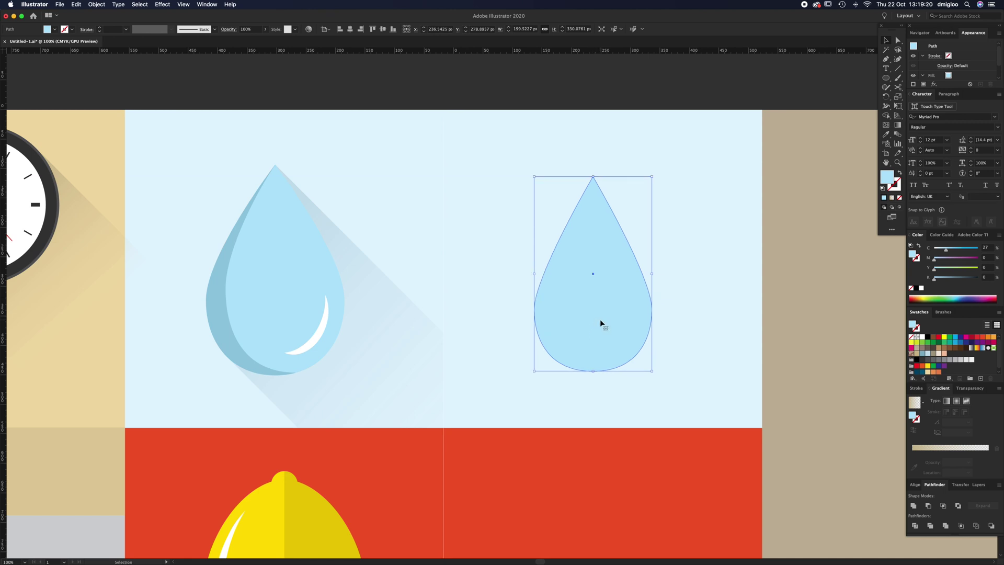
key("a")
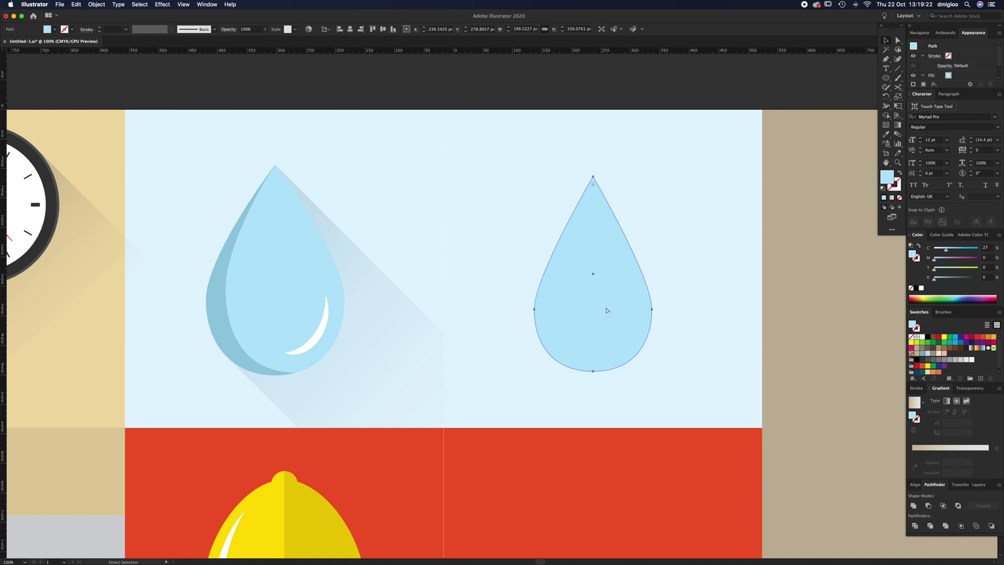
key("v")
left_click_drag(619, 318, 653, 307)
key("super+z")
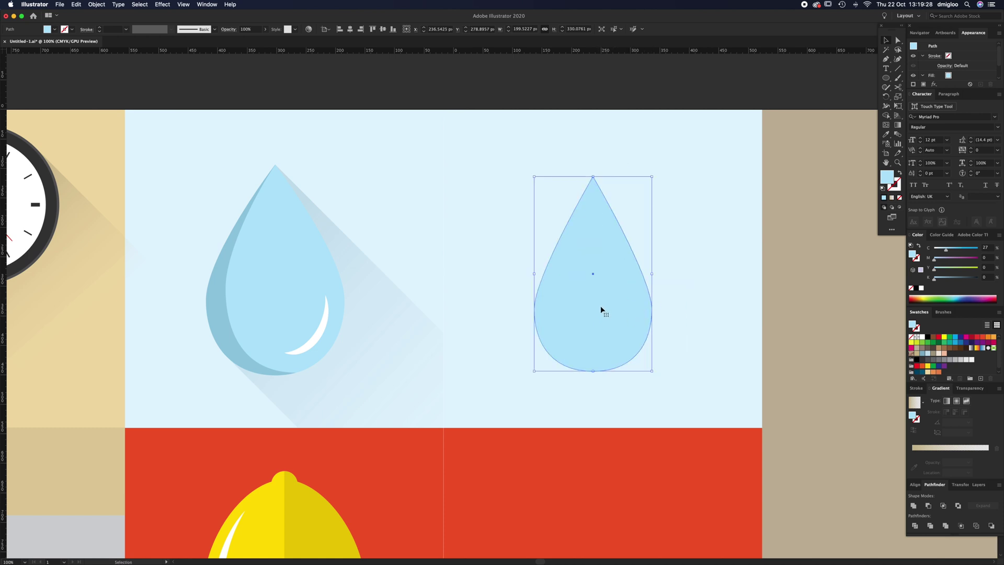
- Place a duplicate of the drop over it, offset slightly up and to the right
left_click(668, 292)
left_click(609, 324)
left_click_drag(590, 332, 616, 316)
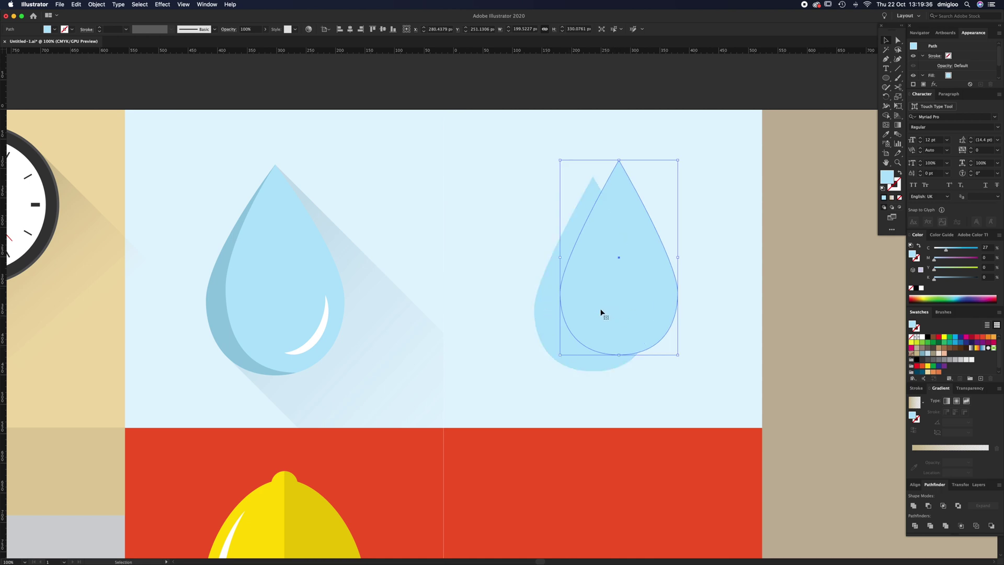
left_click_drag(575, 221, 532, 250)
key("super+z")
- Fill the duplicate drop with bright green (C 75, M 0, Y 100, K 0) to distinguish it from the blue one
left_click(686, 221)
left_click(666, 257)
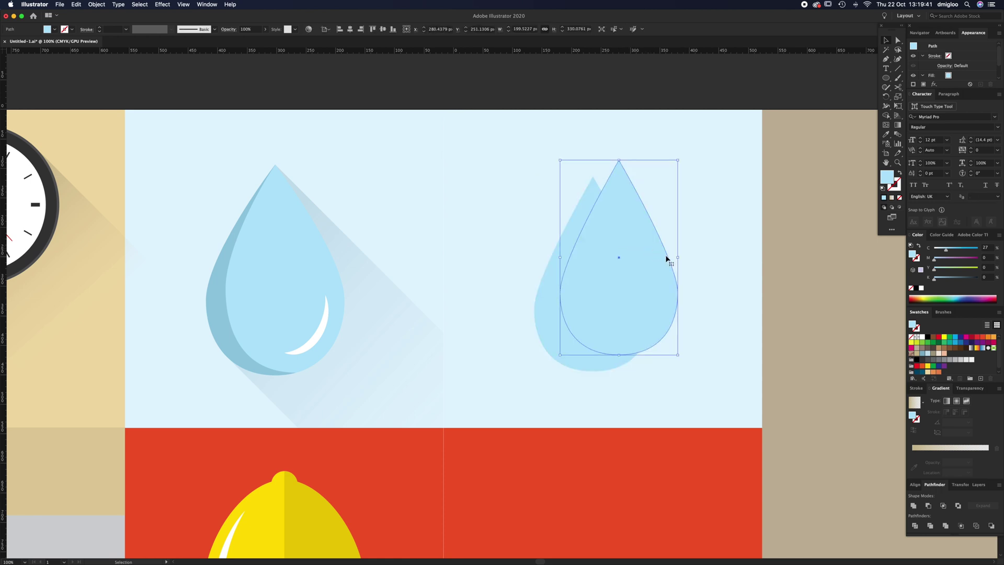
left_click(928, 342)
left_click(715, 263)
left_click(634, 306)
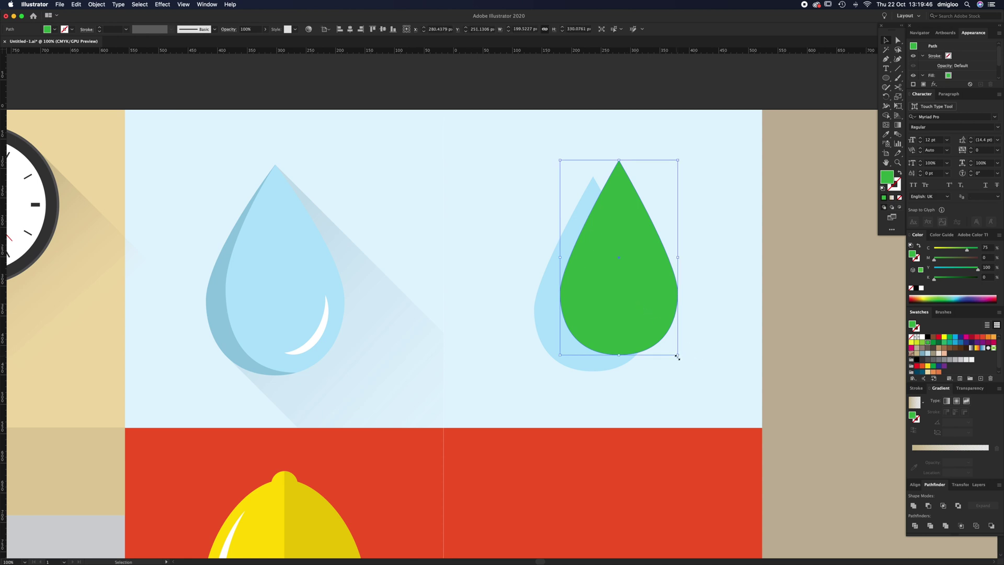
- Enlarge the green drop to about 262 × 434 px and position it so only the blue drop's left edge shows
left_click_drag(678, 356, 642, 329)
left_click_drag(692, 249, 675, 269)
key("Left")
key("Left")
key("Left")
key("Left")
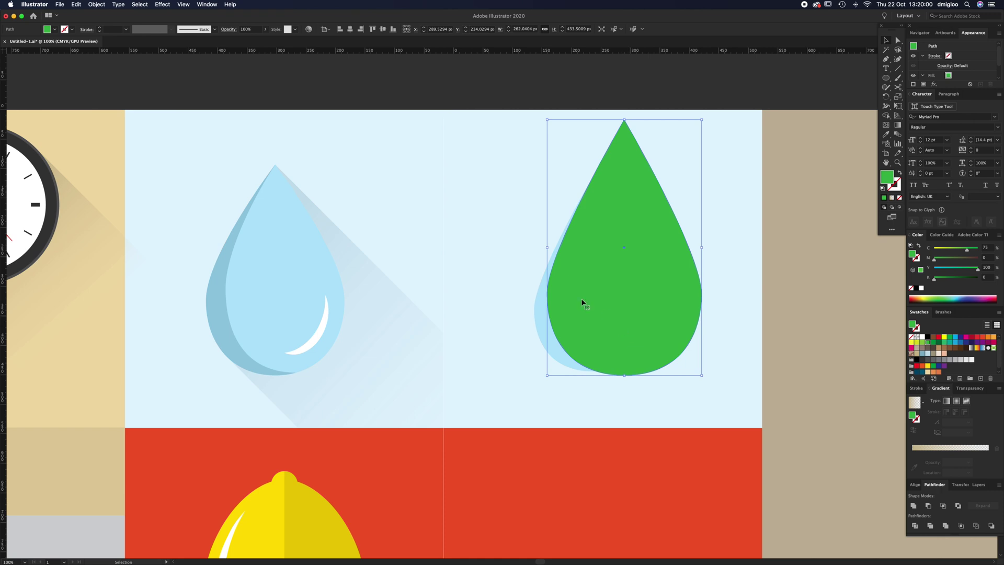
- Narrow the green drop to about 252 px wide and nudge it left to refine the exposed blue crescent
left_click_drag(547, 248, 552, 248)
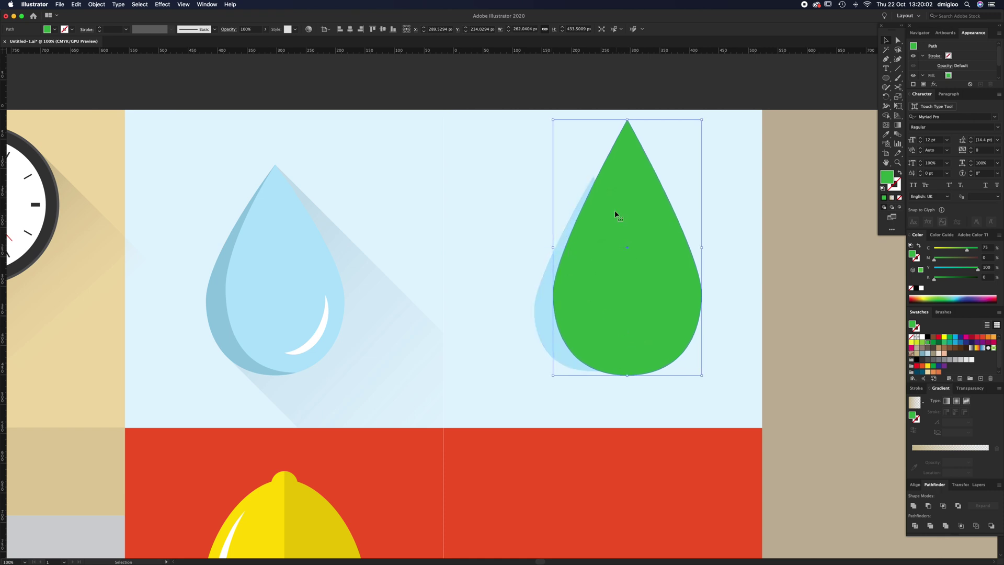
left_click_drag(620, 206, 621, 202)
left_click(718, 287)
- Subtract the green drop from a copy of the blue drop with Minus Front to cut a crescent for its left edge
left_click(634, 294)
left_click(542, 319, "shift")
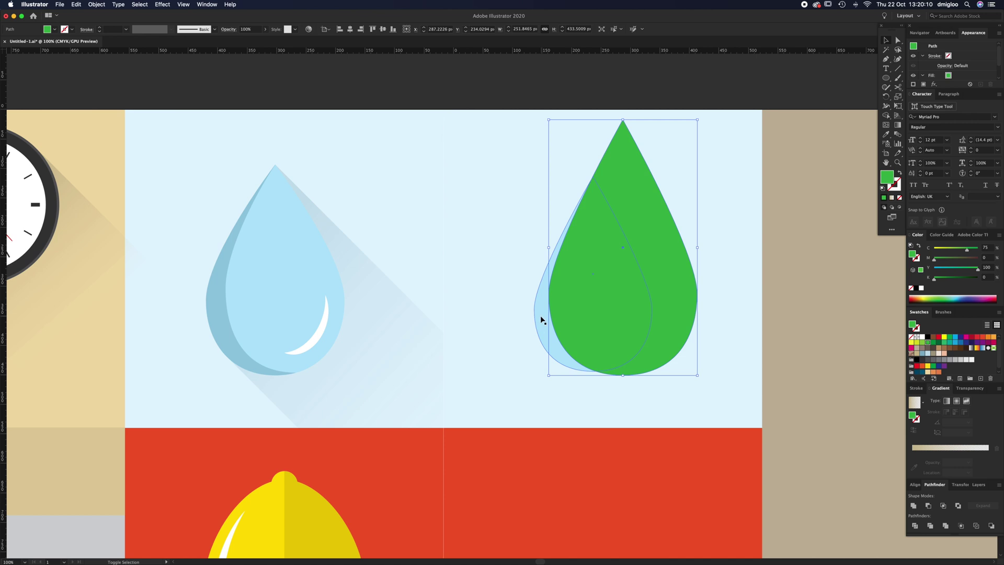
left_click(542, 319, "shift")
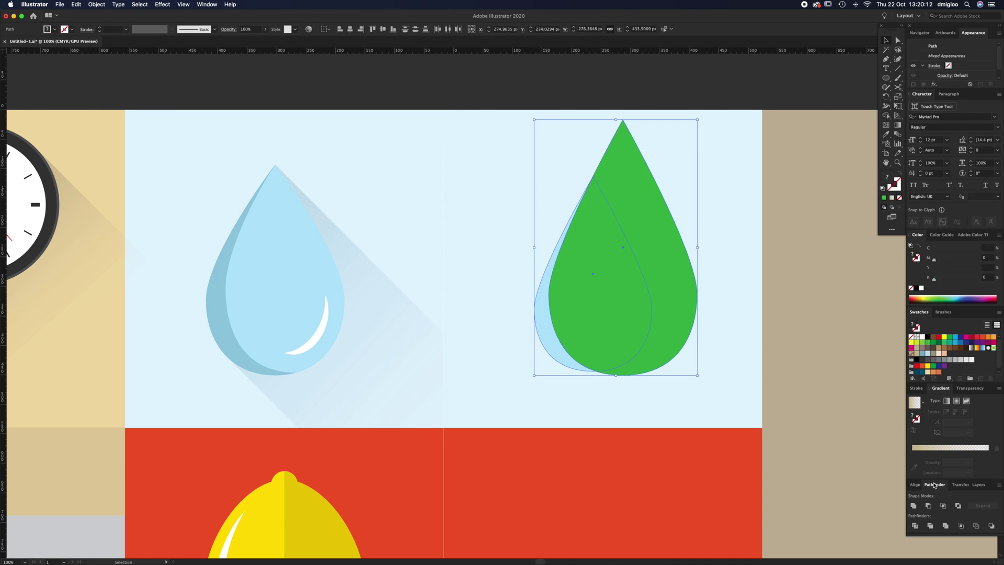
left_click(208, 4)
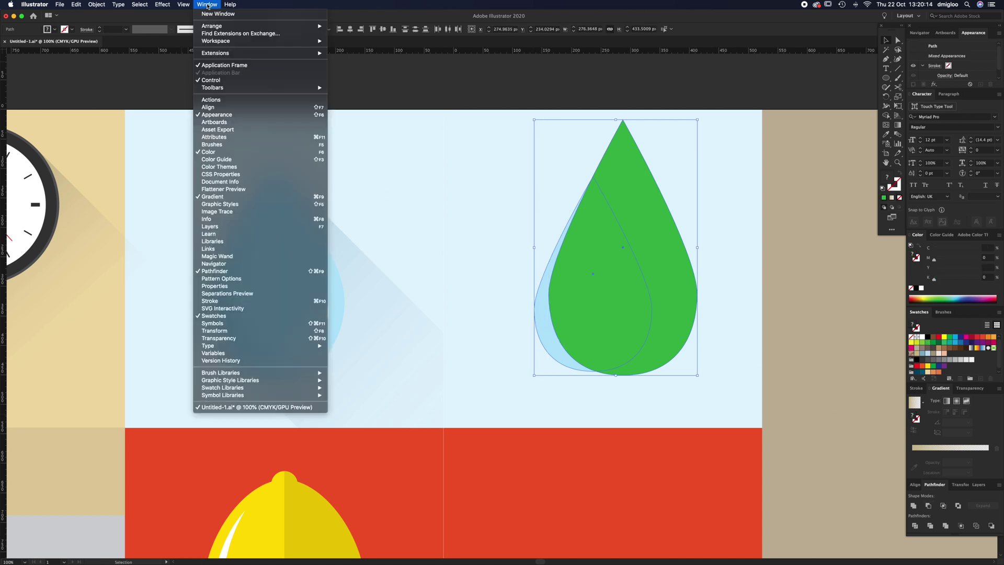
left_click(813, 375)
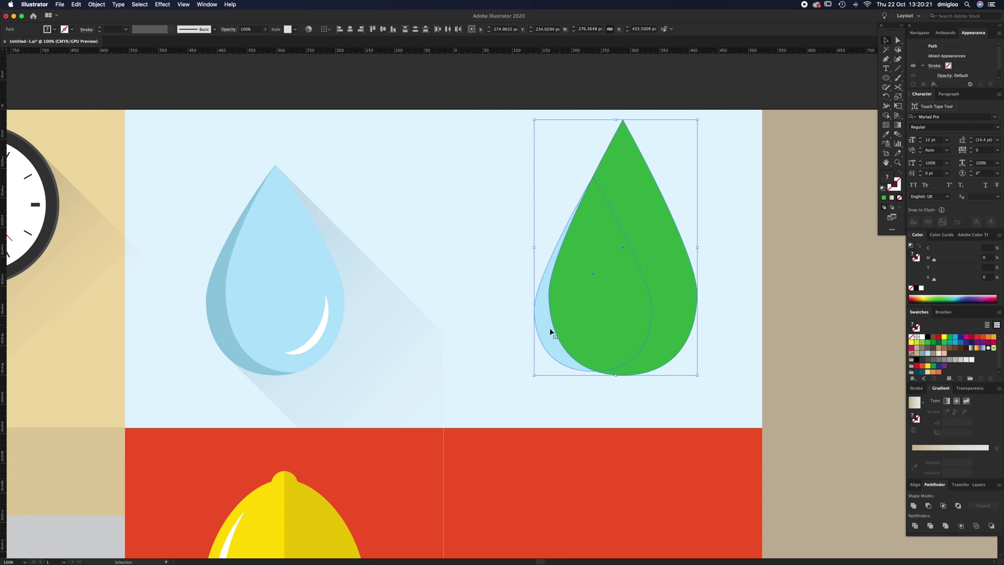
left_click(929, 506)
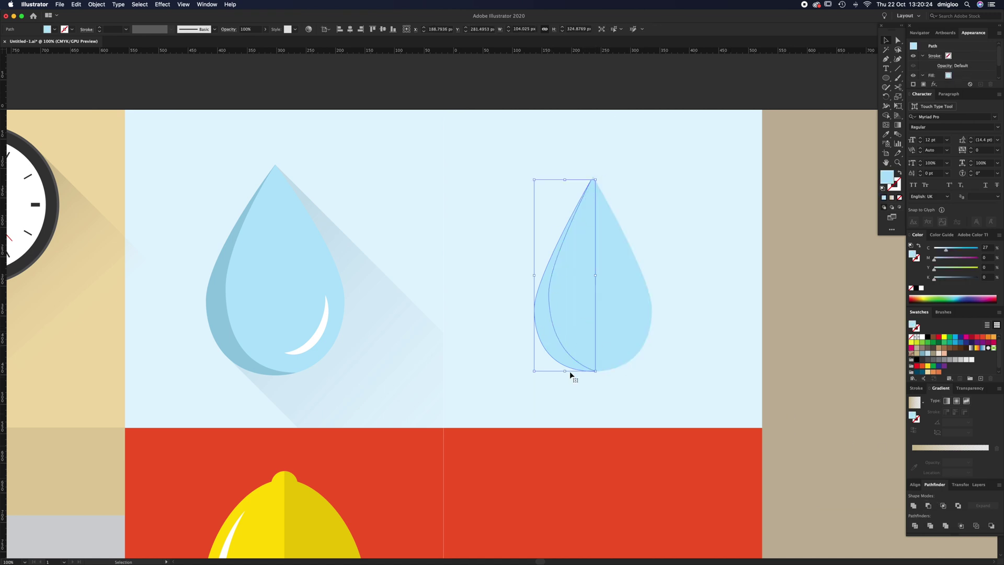
- Fill the crescent with the darker blue sampled from the original drop's shaded side and deselect it
key("i")
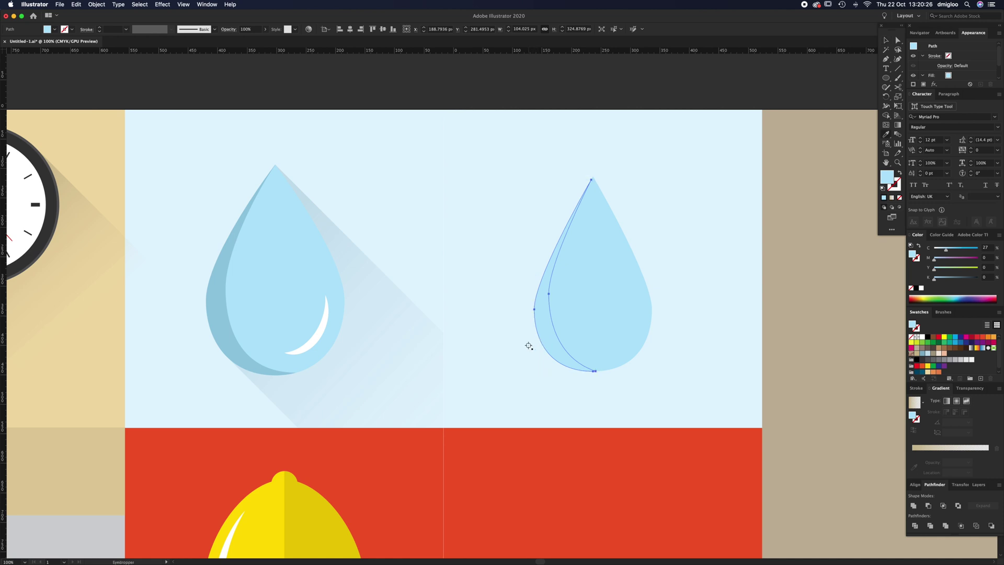
left_click(231, 331)
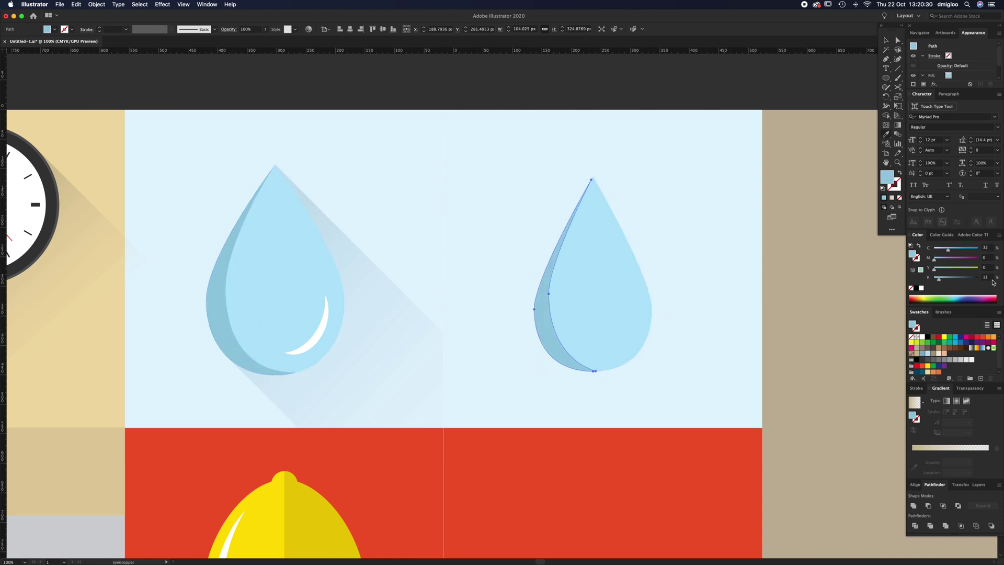
key("super+shift+a")
key("v")
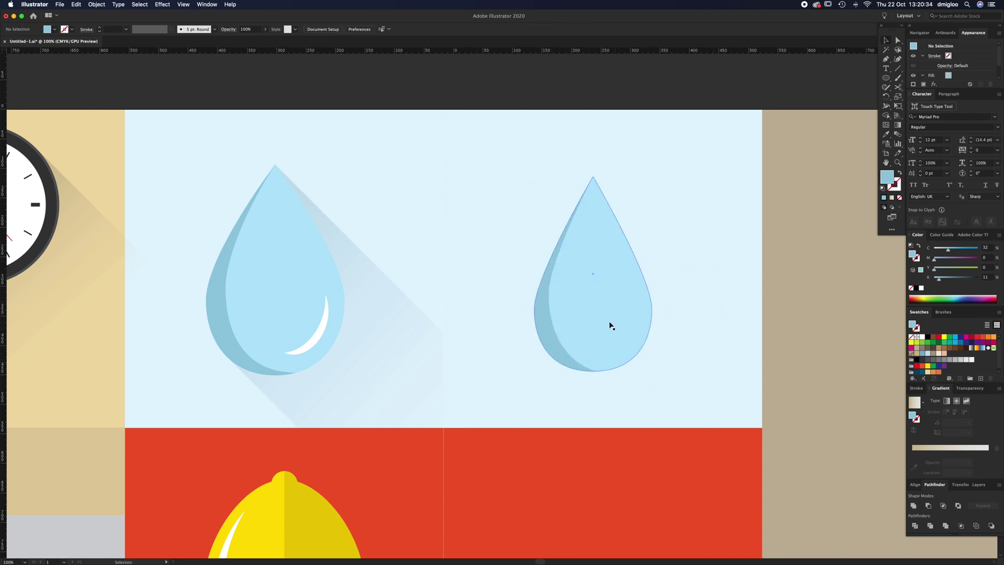
- Draw a circle about 109 px wide beside the new drop and place a slightly offset yellow copy up and left over it
left_click(886, 78)
left_click_drag(672, 236, 709, 256)
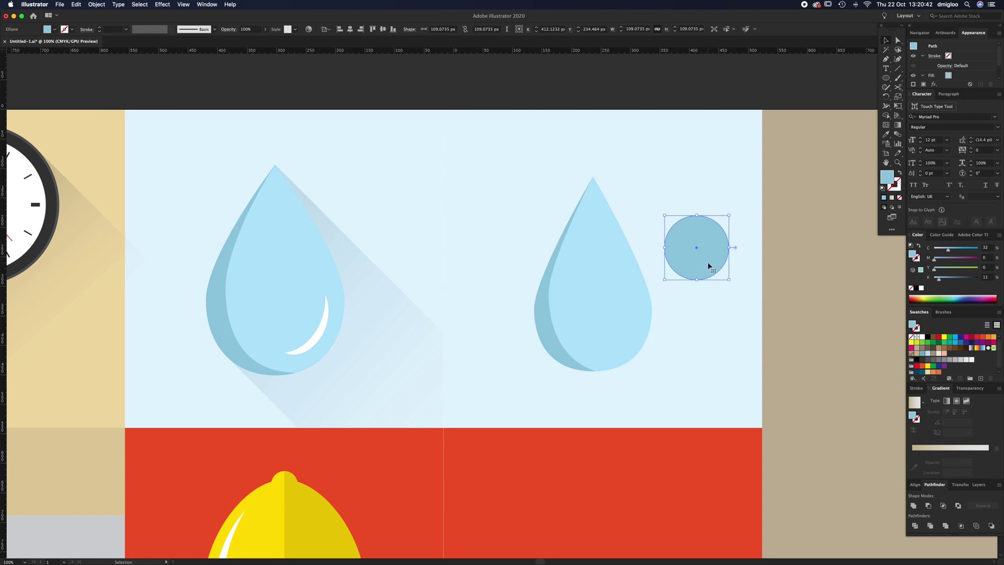
left_click_drag(709, 265, 699, 253)
left_click(945, 337)
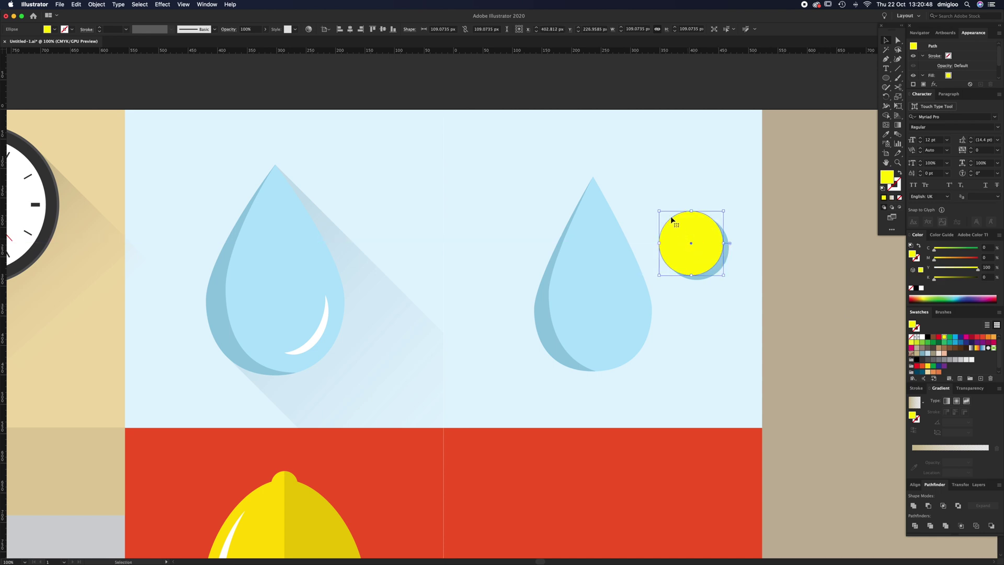
- Enlarge the yellow circle to about 141 px and subtract it from the blue circle with Minus Front to cut a thin crescent
left_click_drag(659, 211, 640, 193)
left_click_drag(694, 243, 696, 244)
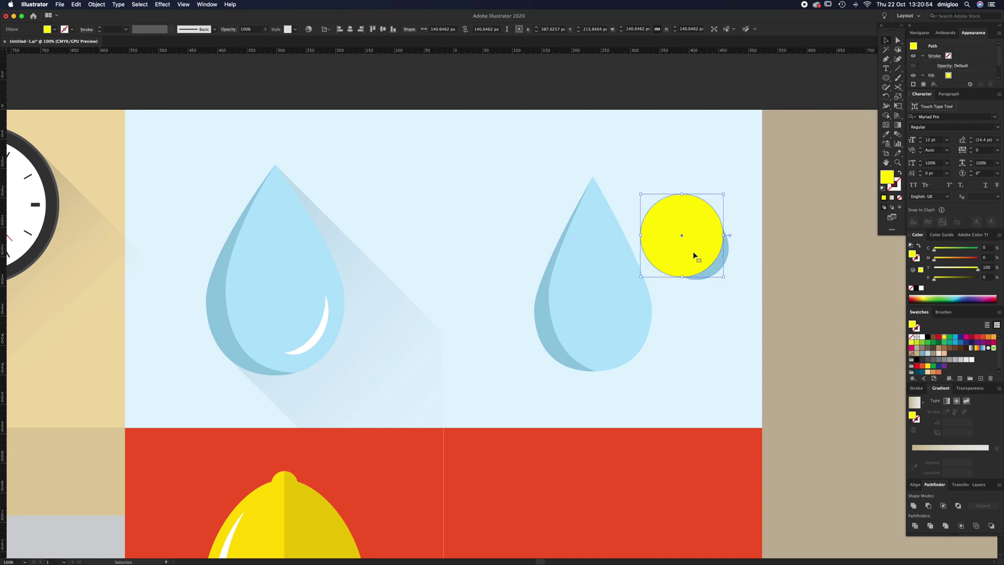
left_click(722, 245, "shift")
left_click(703, 246)
left_click(719, 267, "shift")
left_click(929, 506)
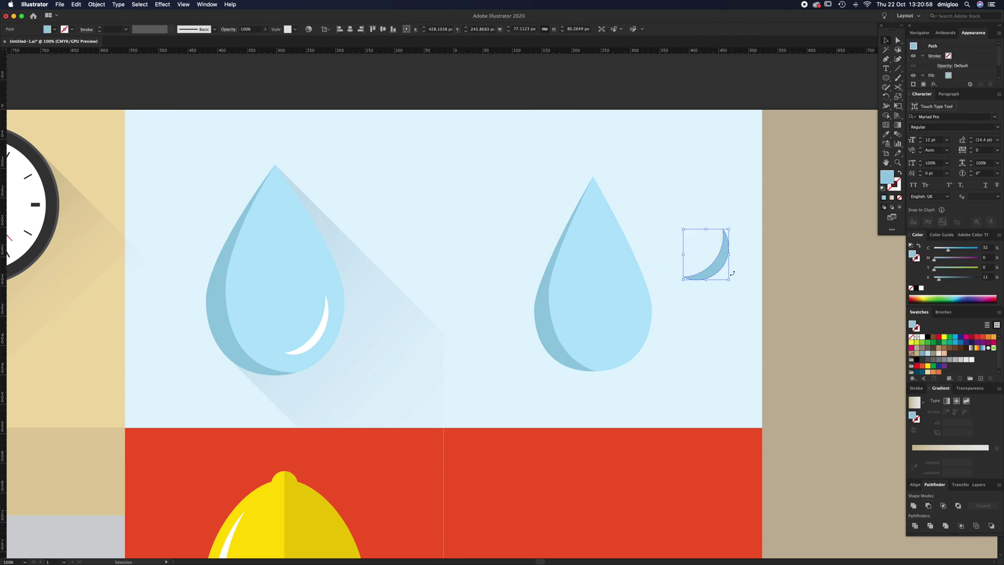
- Fill the crescent white and place it inside the new drop's lower right edge as a highlight
left_click(923, 338)
left_click_drag(721, 267, 630, 337)
left_click(681, 326)
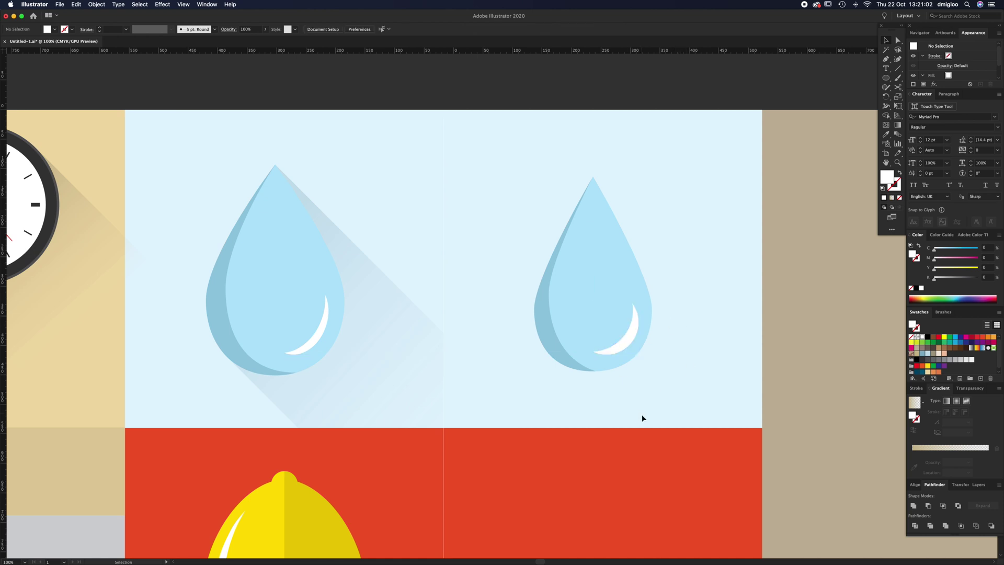
- Examine the gradient long shadow of the original drop and the shapes that make up the original lemon
left_click(375, 329)
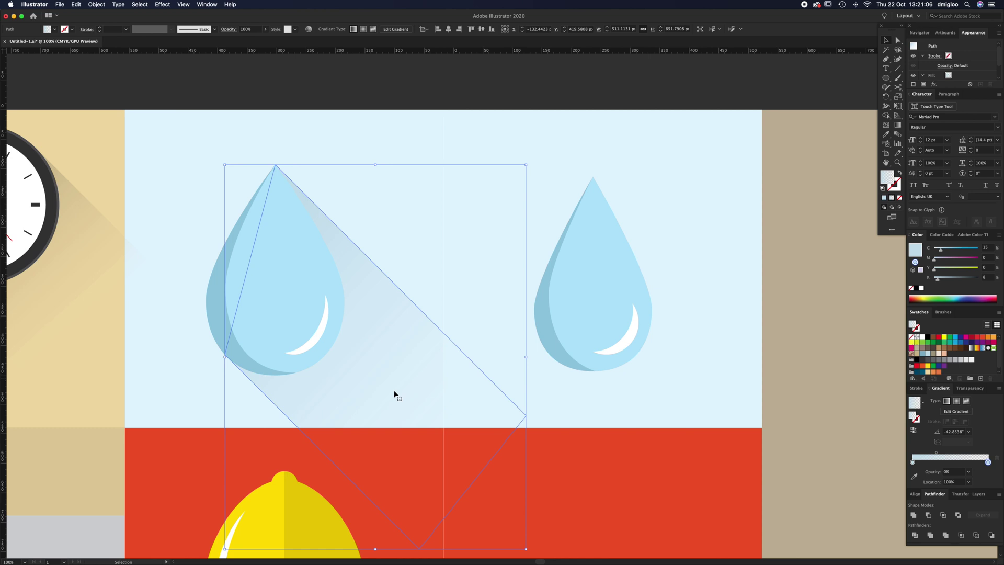
left_click(699, 372)
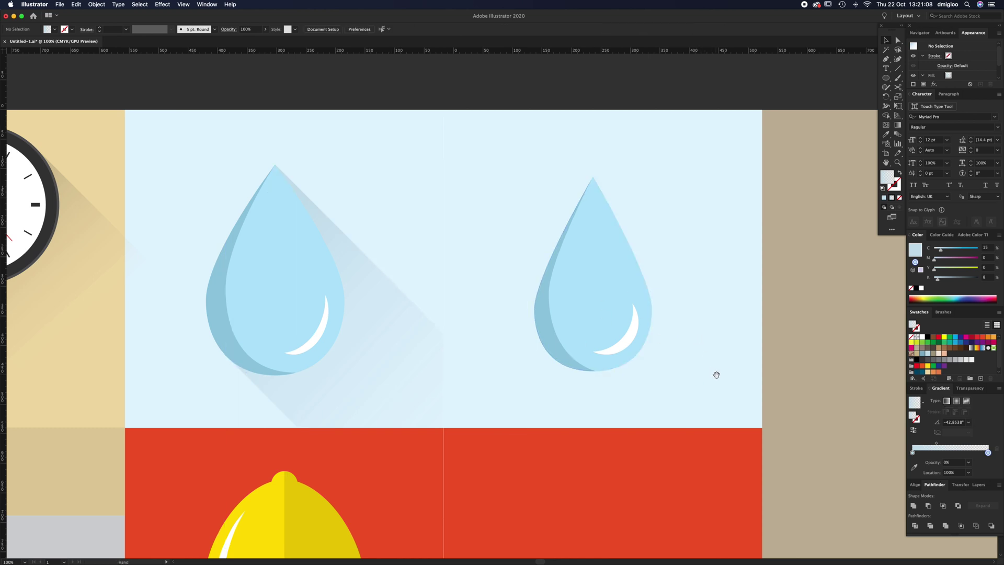
scroll(712, 371, "down", 5)
scroll(397, 376, "down", 2)
scroll(397, 376, "left", 2)
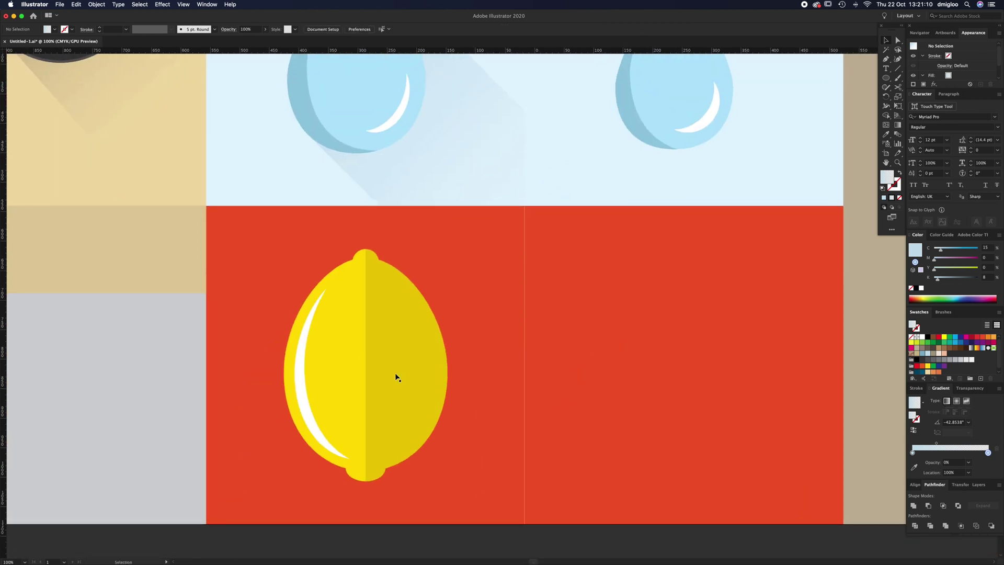
scroll(390, 345, "down", 3)
scroll(424, 290, "up", 3)
scroll(425, 289, "right", 1)
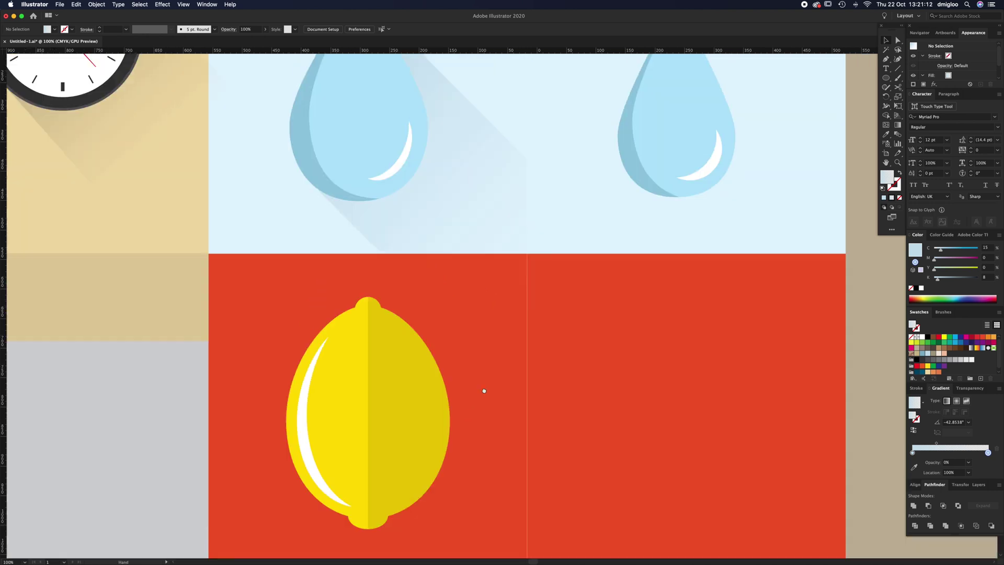
scroll(482, 391, "down", 2)
scroll(482, 390, "left", 1)
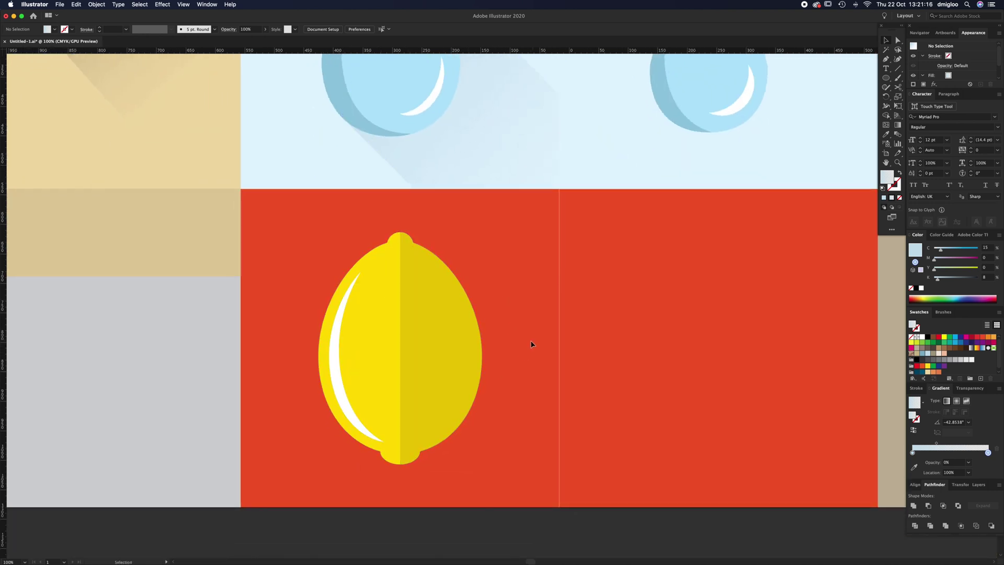
- Draw an upright ellipse about 272 × 359 px on the empty red area and fill it with the original lemon's bright yellow
left_click(889, 79)
left_click_drag(675, 260, 794, 450)
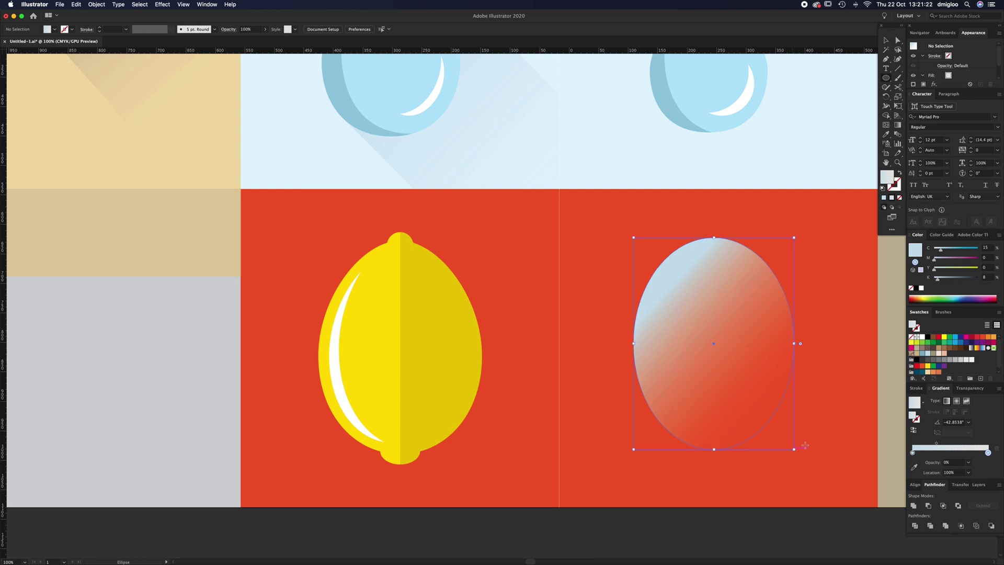
key("i")
left_click(386, 347)
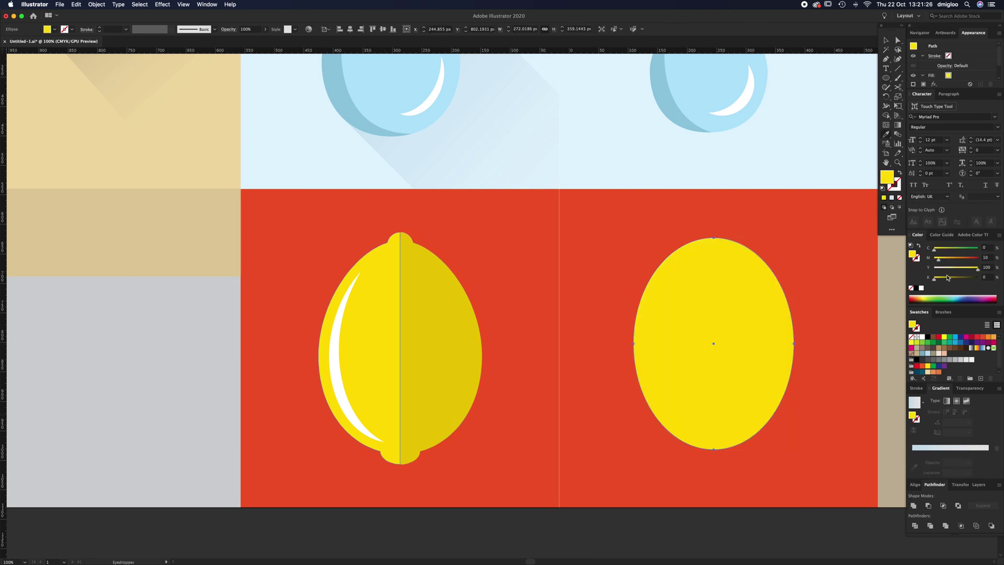
key("v")
left_click(818, 303)
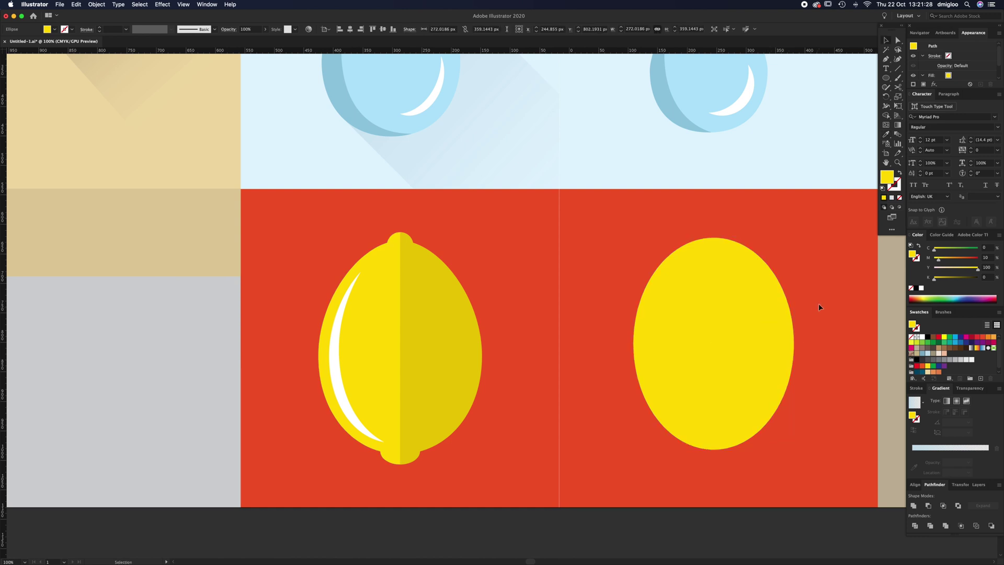
- Add a circle about 42 px wide at the lemon's top end and a small flattened ellipse at its bottom end
left_click(886, 78)
left_click_drag(707, 231, 729, 240)
left_click_drag(695, 439, 735, 461)
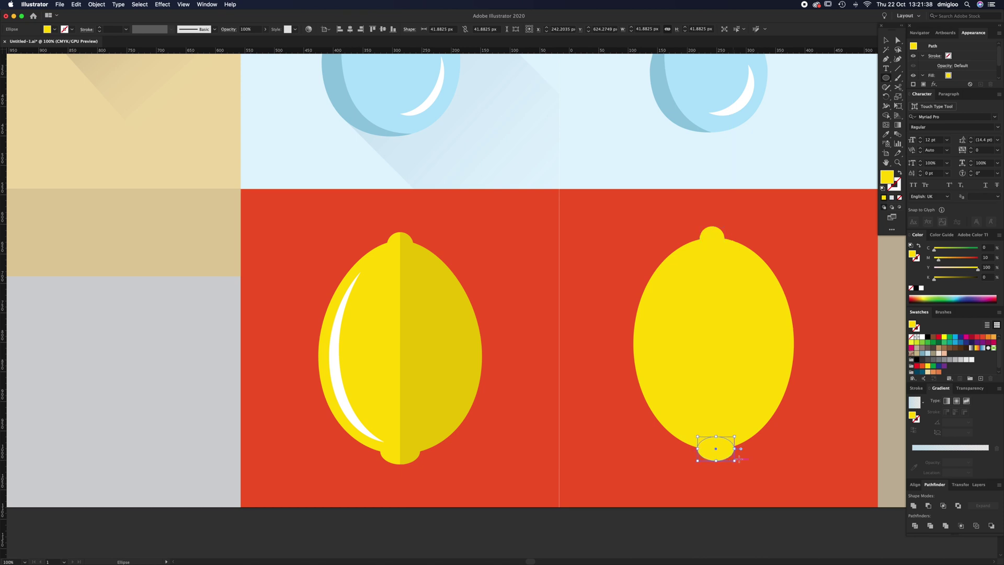
- Align the lemon body and both end shapes on their horizontal centres
left_click(804, 220)
left_click_drag(673, 449, 650, 479)
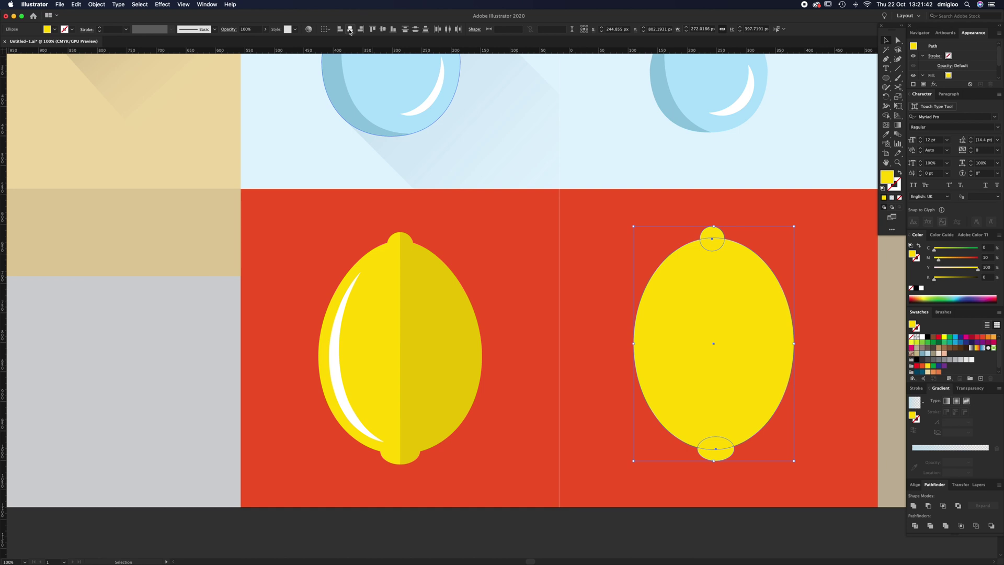
left_click(350, 30)
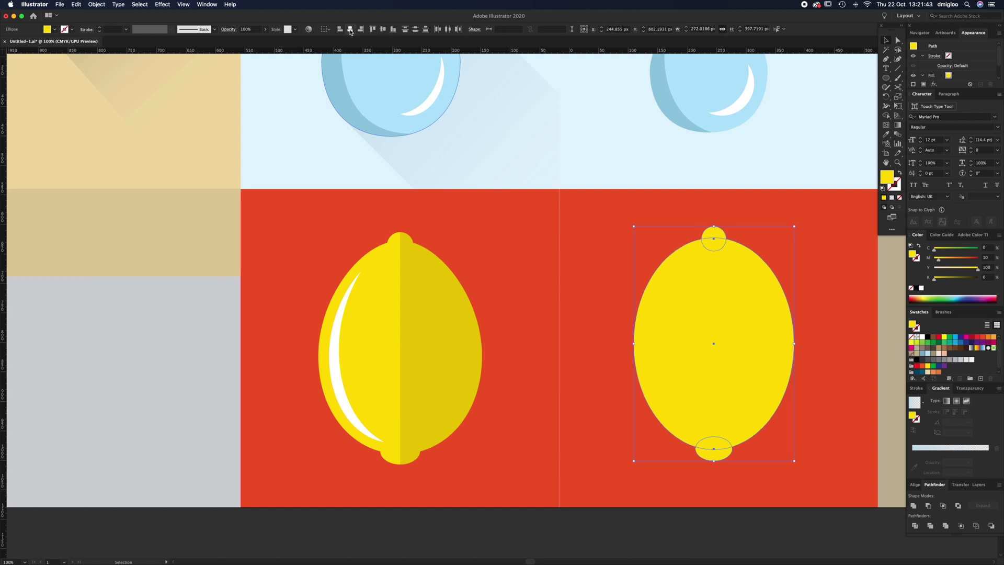
- Merge the lemon body and its two end shapes into one outline with Unite and deselect it
left_click(810, 257)
left_click_drag(660, 453, 657, 473)
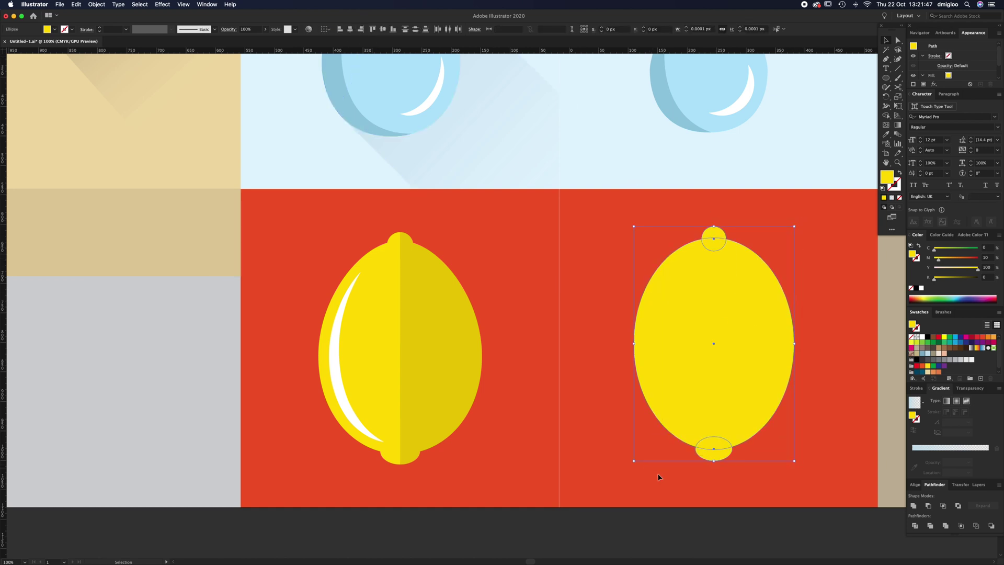
left_click(914, 505)
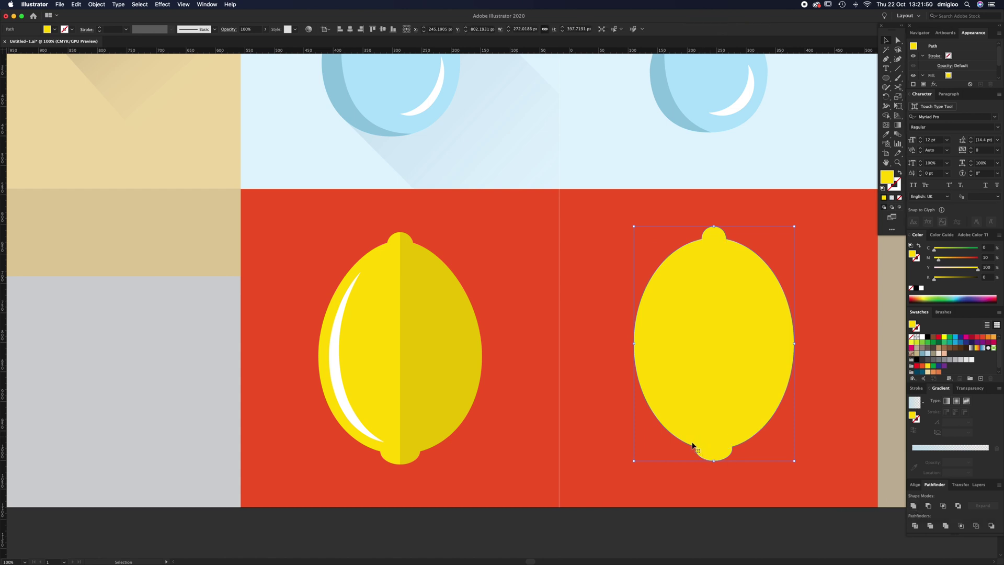
key("super+z")
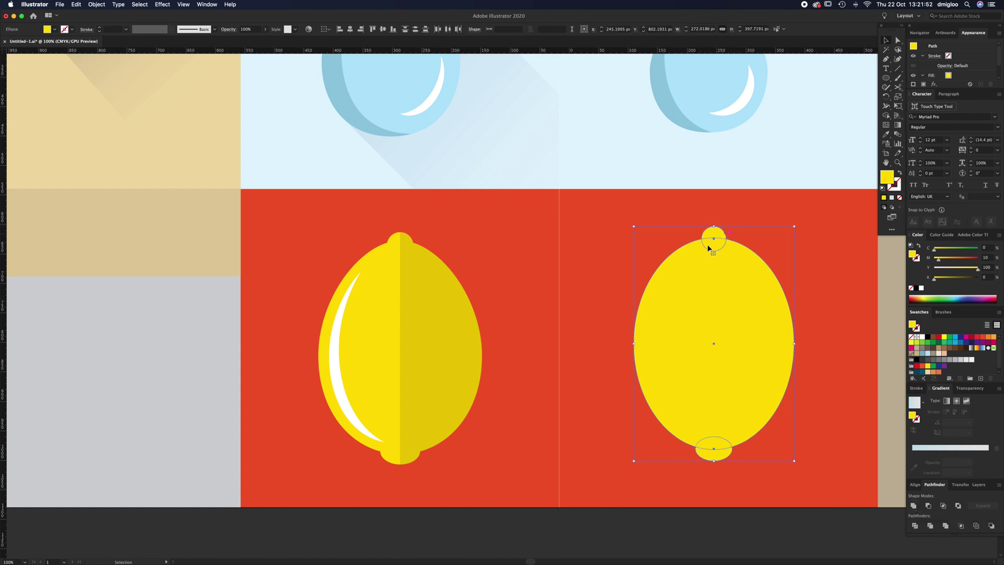
left_click(914, 505)
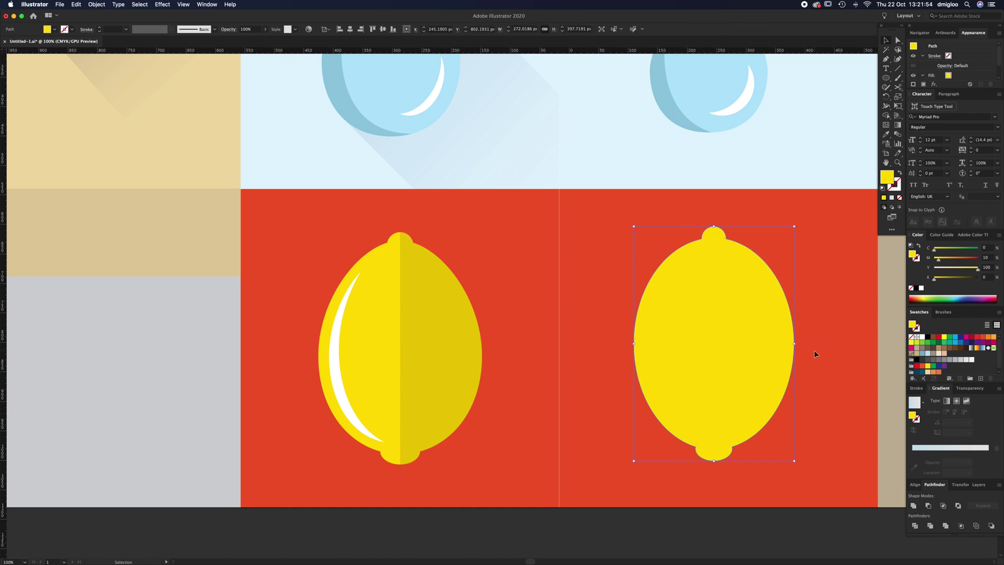
left_click(815, 350)
- Delete the anchor points along the merged lemon's right side to leave only its left half
key("a")
left_click(716, 337)
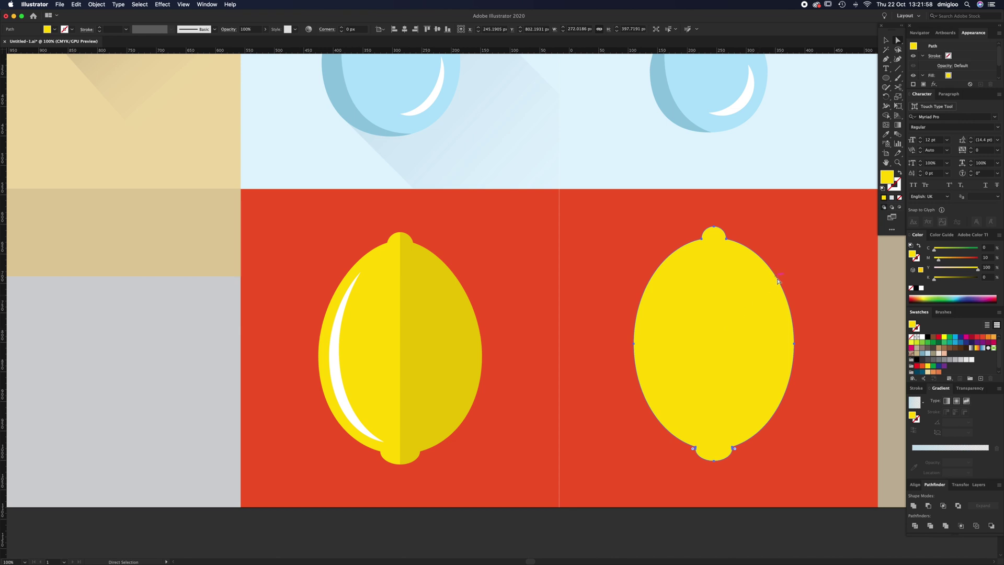
left_click_drag(835, 219, 725, 473)
left_click(727, 463)
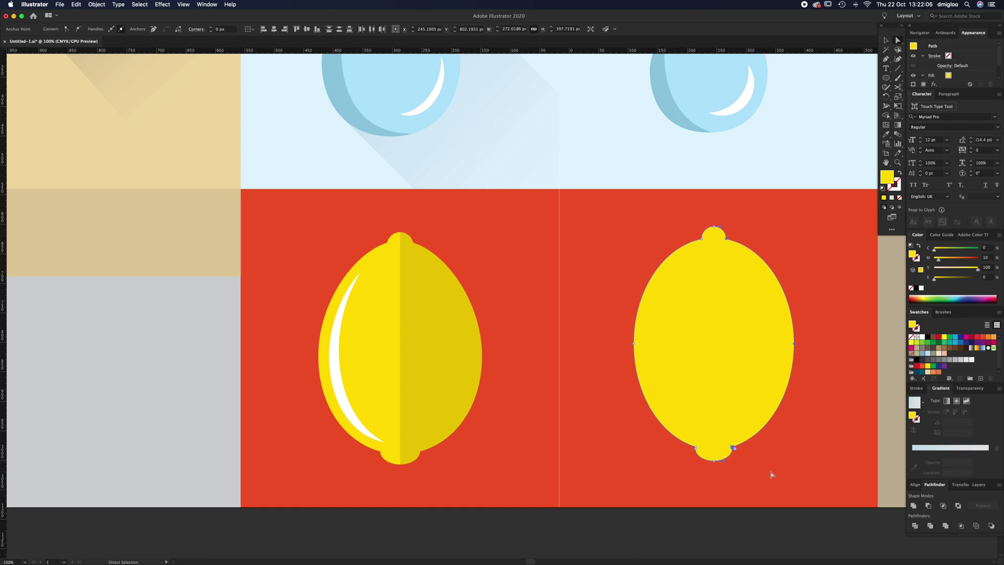
key("Delete")
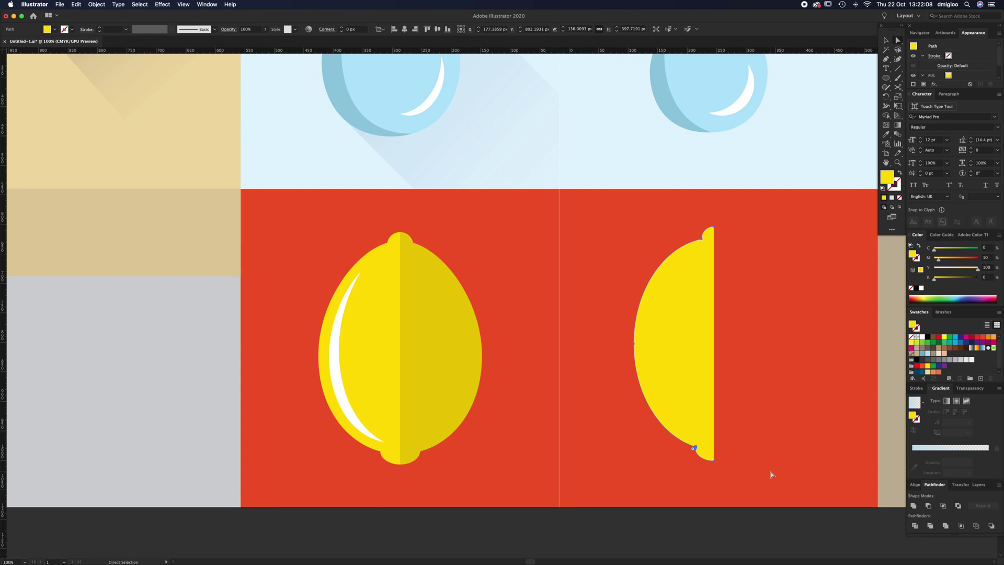
- Join the half lemon's two end anchors to close it with a straight edge, checking the path in Outline view
left_click(714, 228)
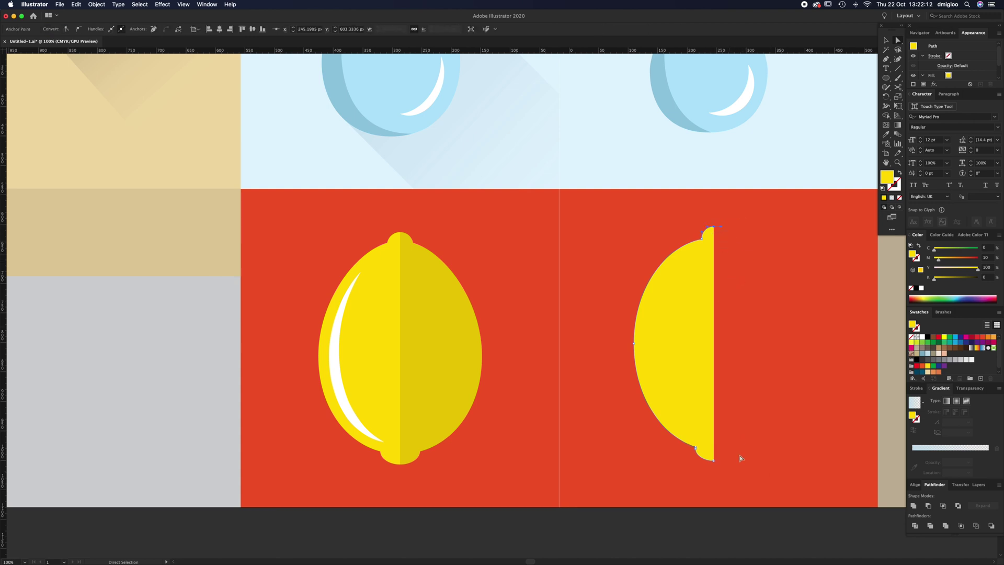
left_click(715, 461, "super")
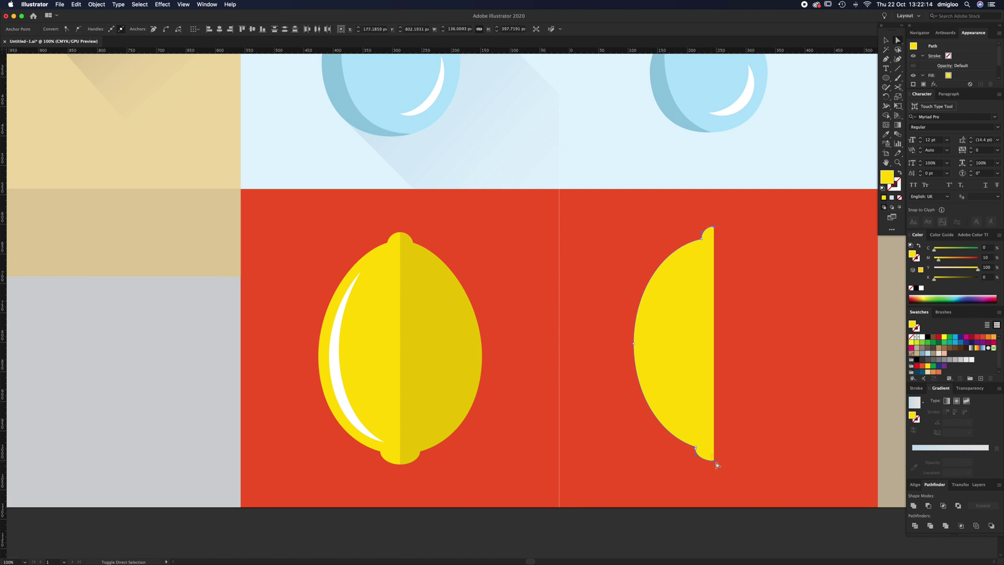
left_click(763, 328)
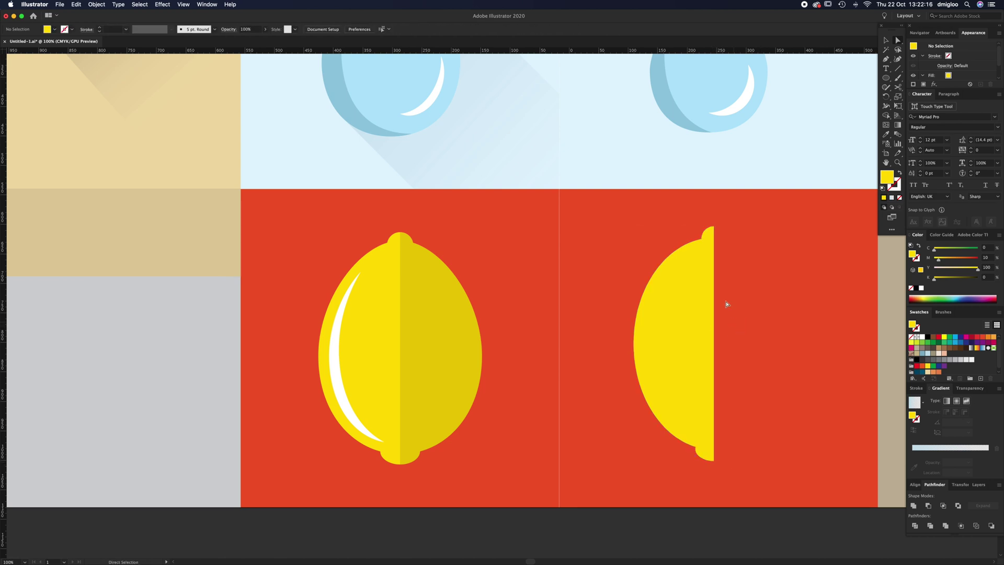
key("super+y")
left_click(715, 293)
key("Delete")
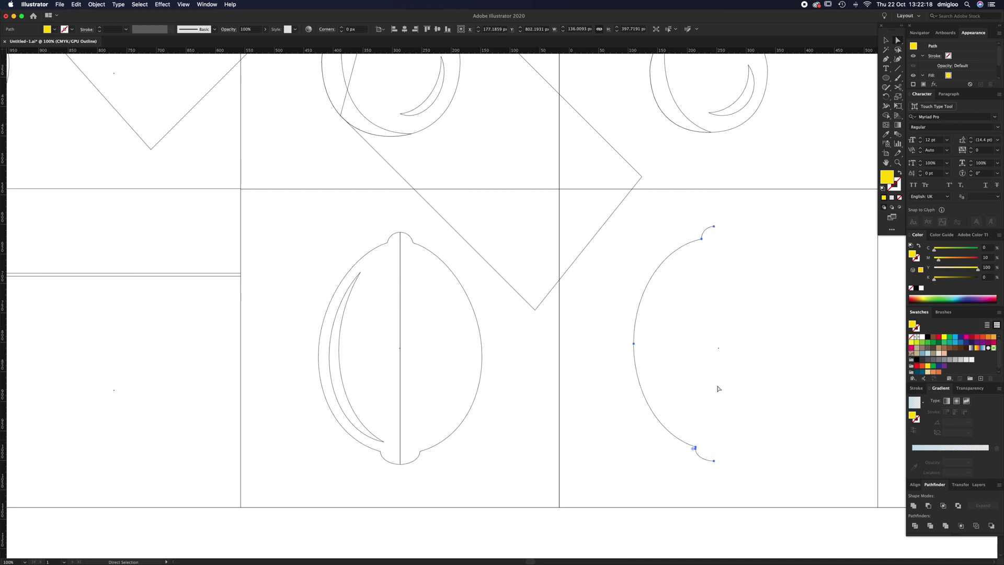
key("super+j")
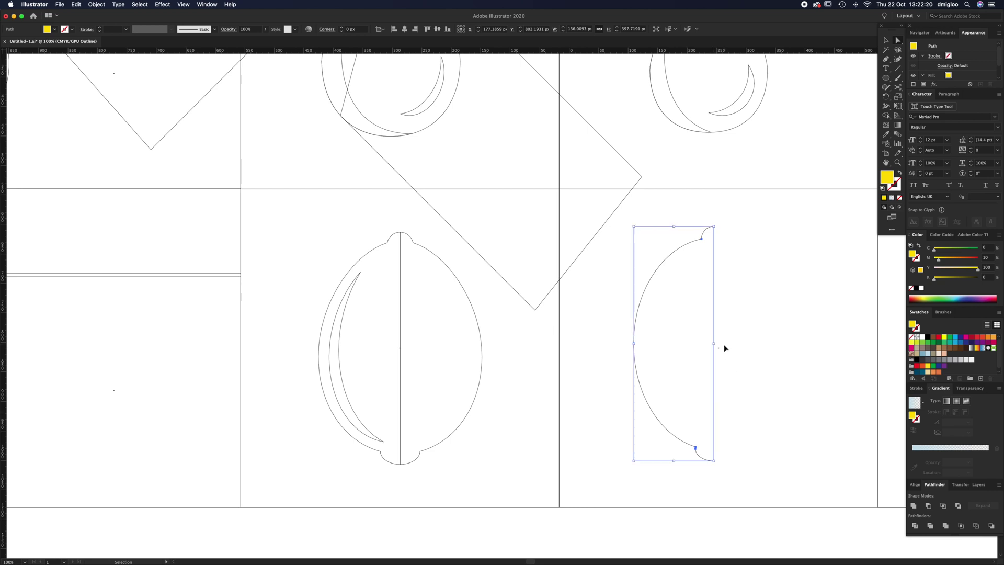
left_click(776, 334)
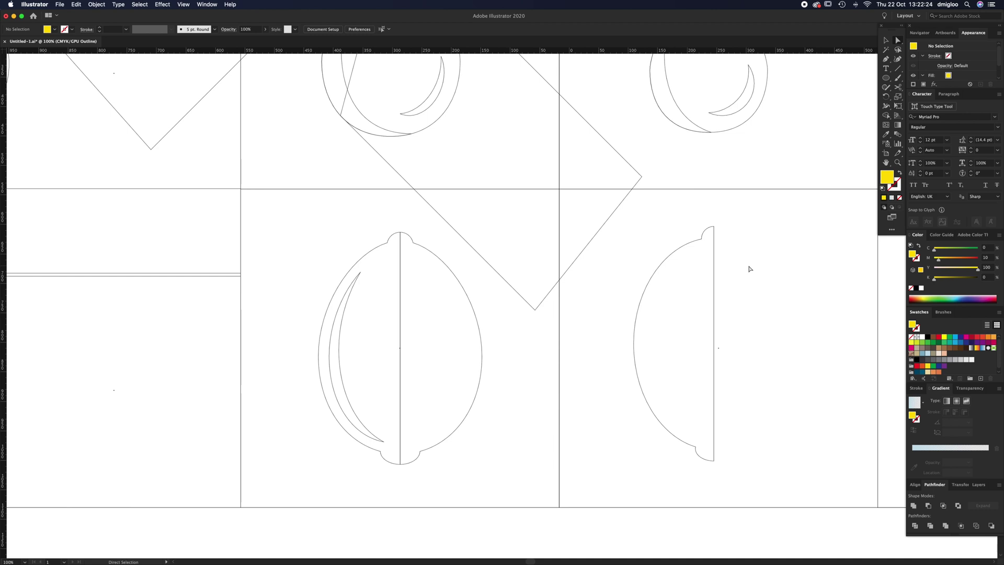
key("super+y")
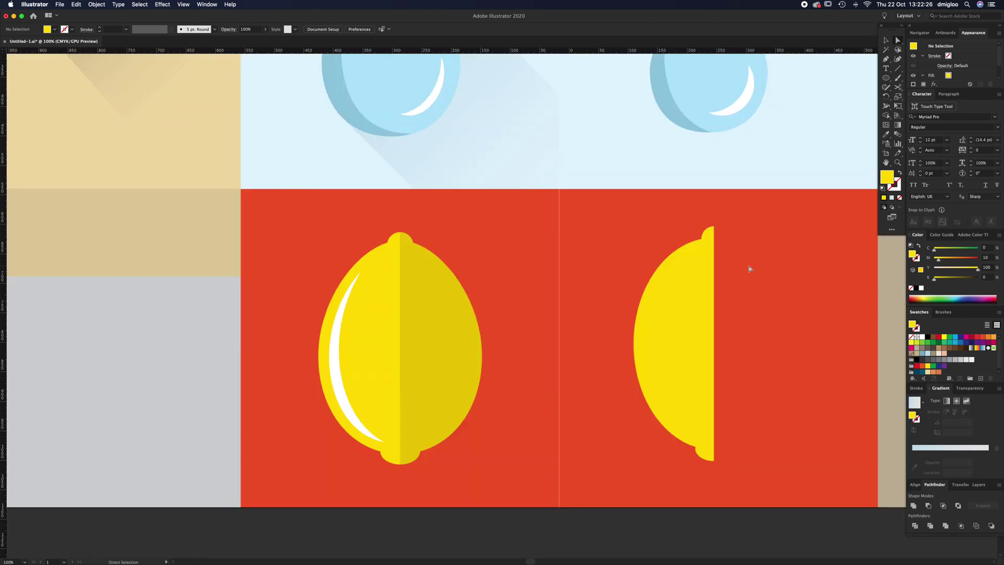
- Duplicate the half lemon about 198 px to its right at the same height
left_click(683, 356)
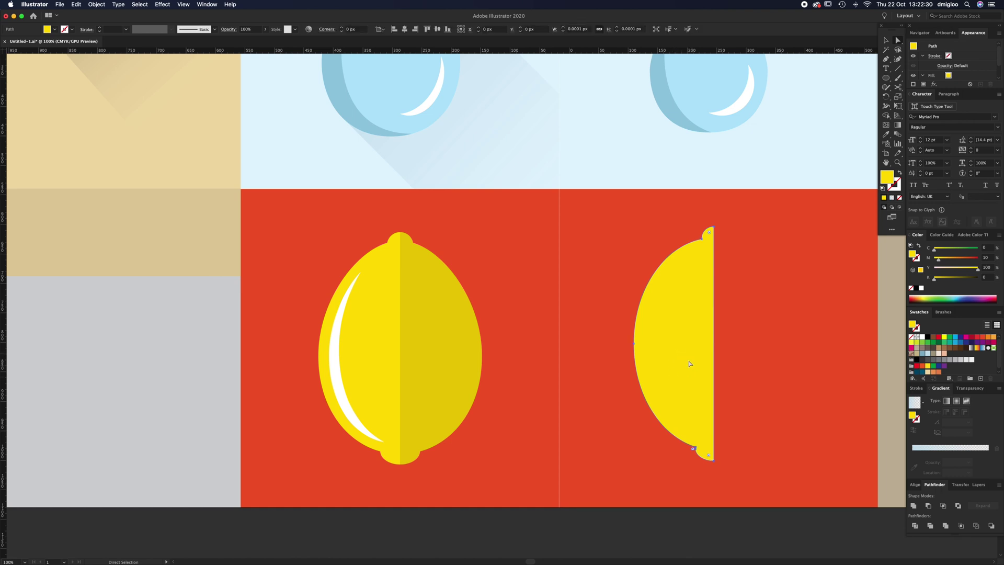
left_click_drag(688, 363, 633, 341)
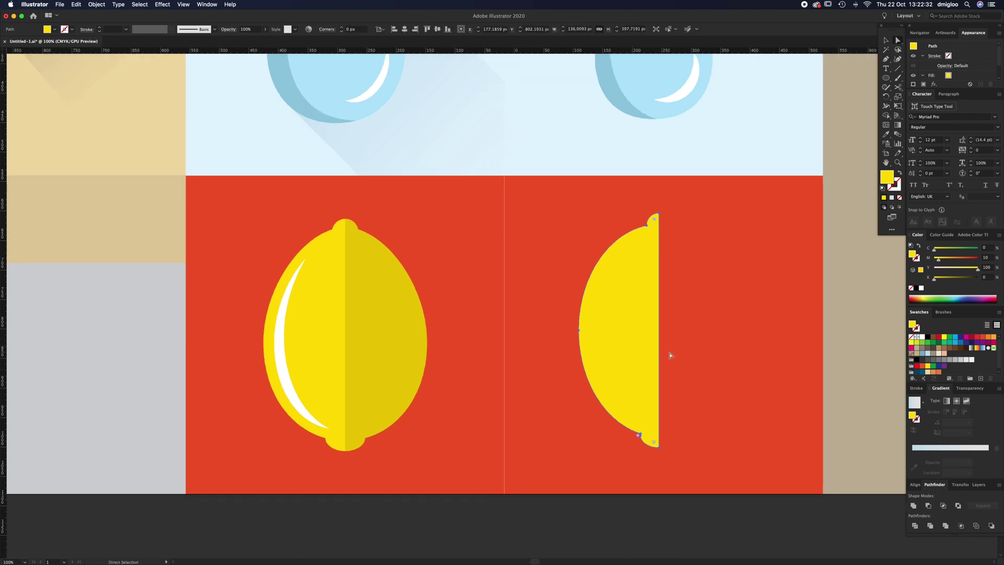
key("v")
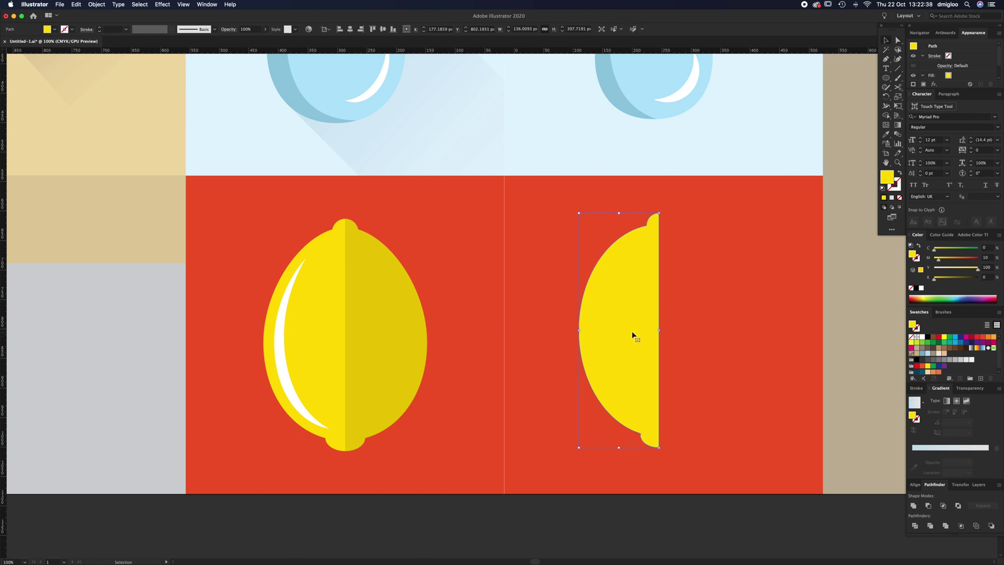
left_click_drag(639, 334, 746, 331)
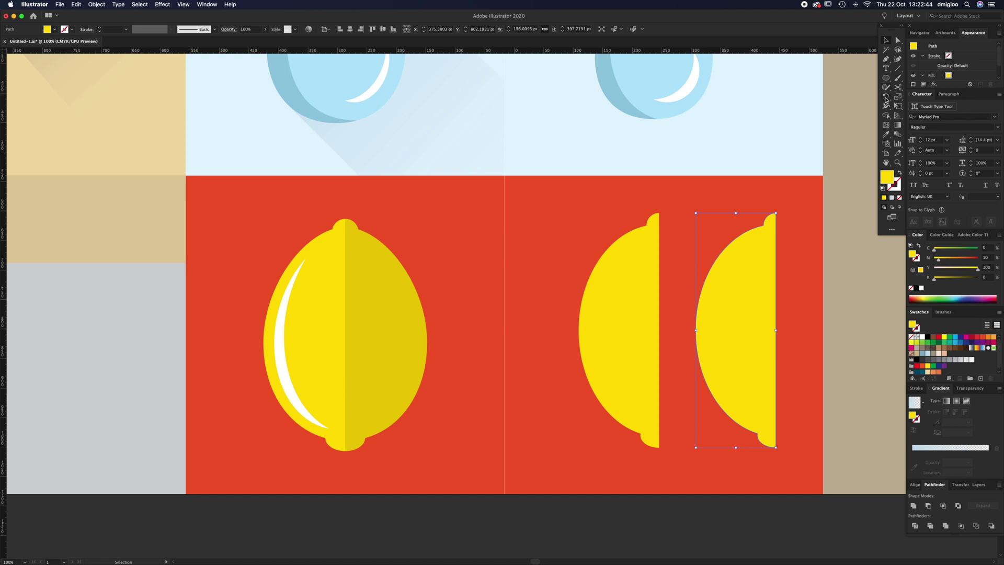
- Mirror the duplicated half lemon across the vertical axis with Reflect
left_click_drag(886, 99, 904, 106)
double_click(888, 97)
left_click(703, 238)
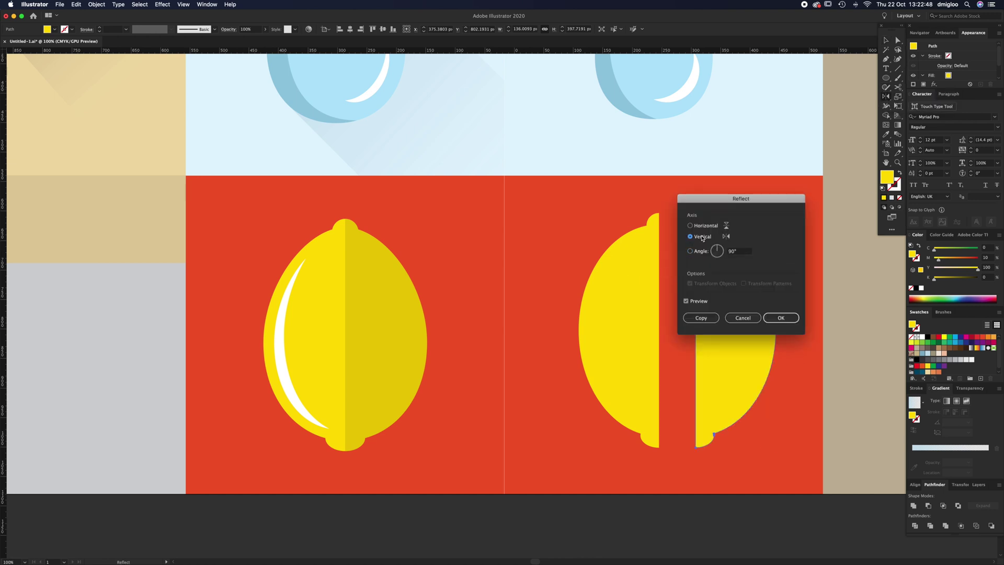
left_click(797, 318)
- Move the mirrored half against the left half so their straight edges meet, checking the seam up close
key("v")
left_click_drag(711, 352, 674, 350)
key("z")
left_click_drag(646, 405, 807, 369)
key("v")
left_click_drag(721, 428, 730, 426)
left_click_drag(710, 488, 701, 496)
key("super+z")
key("super+minus")
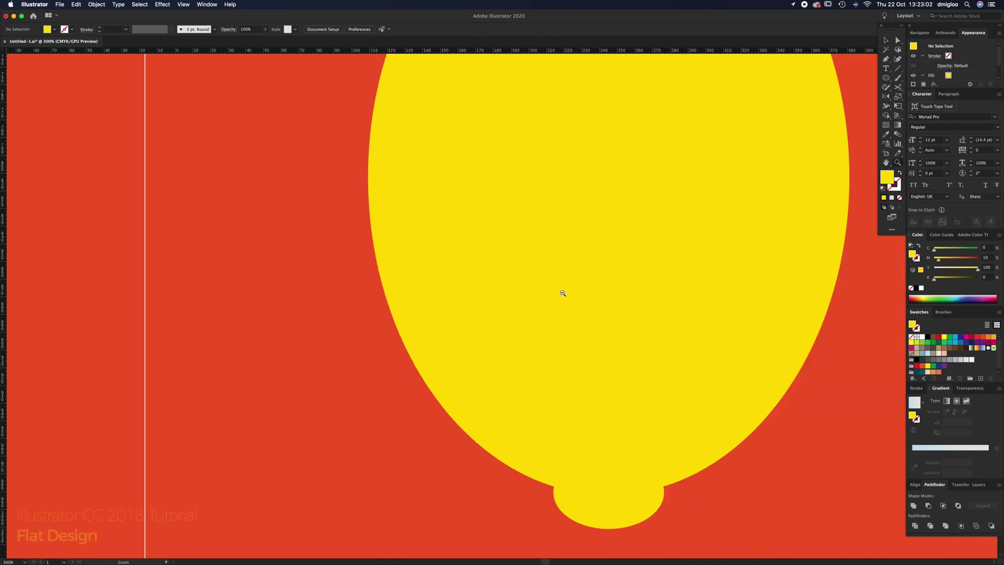
left_click(562, 294, "alt+super")
left_click(563, 293, "alt+super")
left_click(563, 293, "alt+super")
left_click_drag(412, 328, 557, 363)
- Darken the new lemon's right half by setting its fill's black (K) value to 15%
left_click(632, 311)
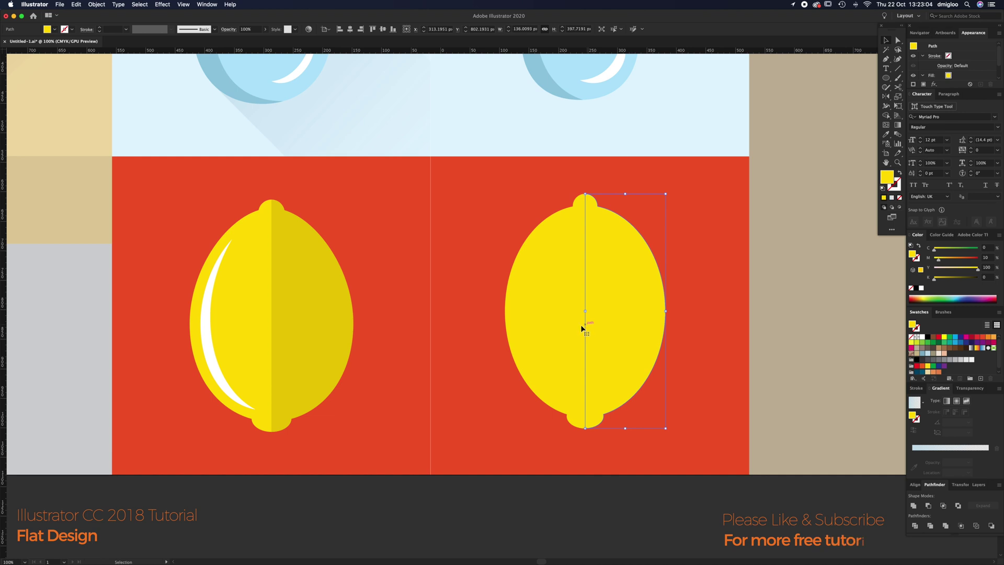
left_click(989, 277)
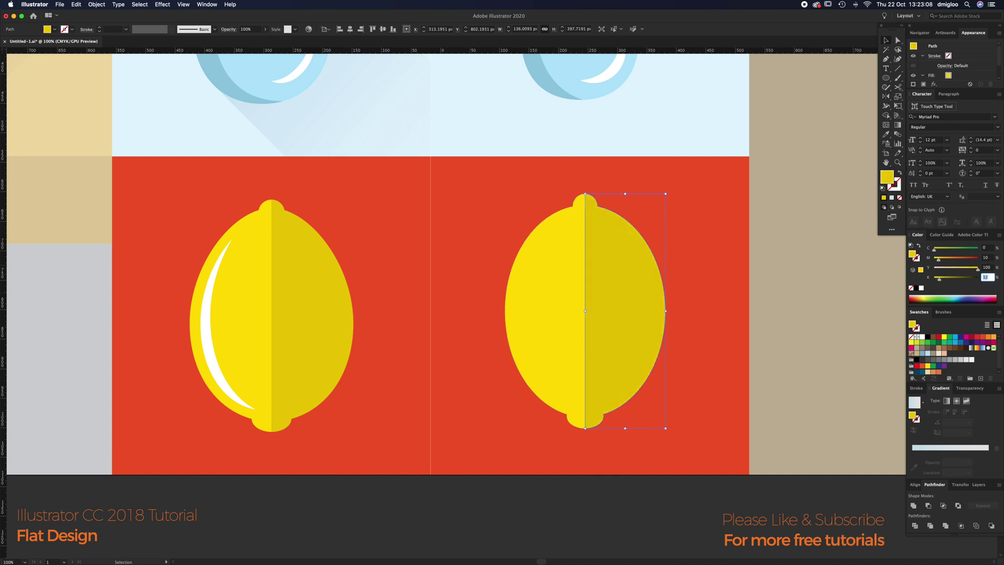
left_click(507, 352)
scroll(491, 376, "left", 2)
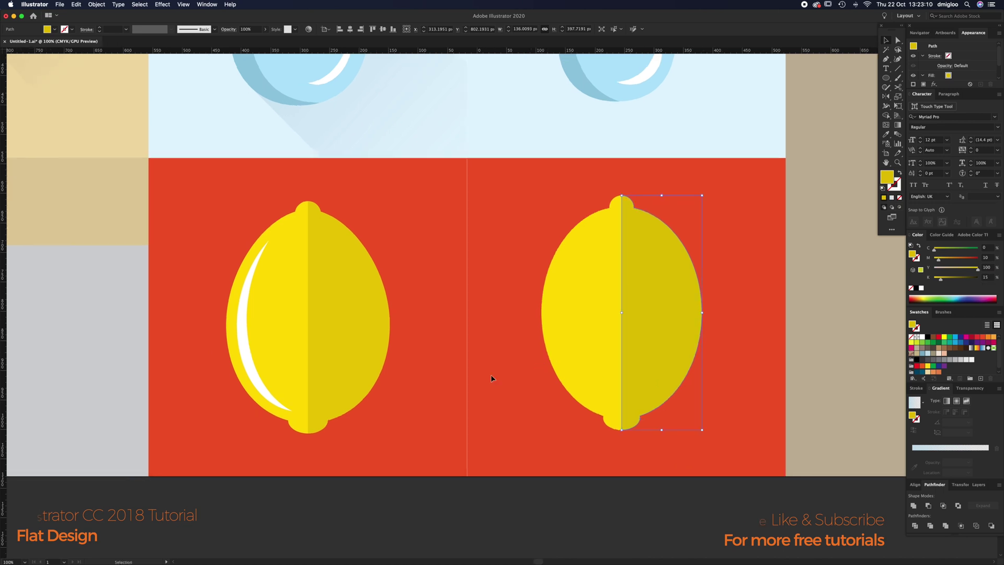
- Duplicate the lemon's left half beside the lemon and overlay a second copy, enlarged to about 159 × 464 px and filled dark green
left_click(268, 391)
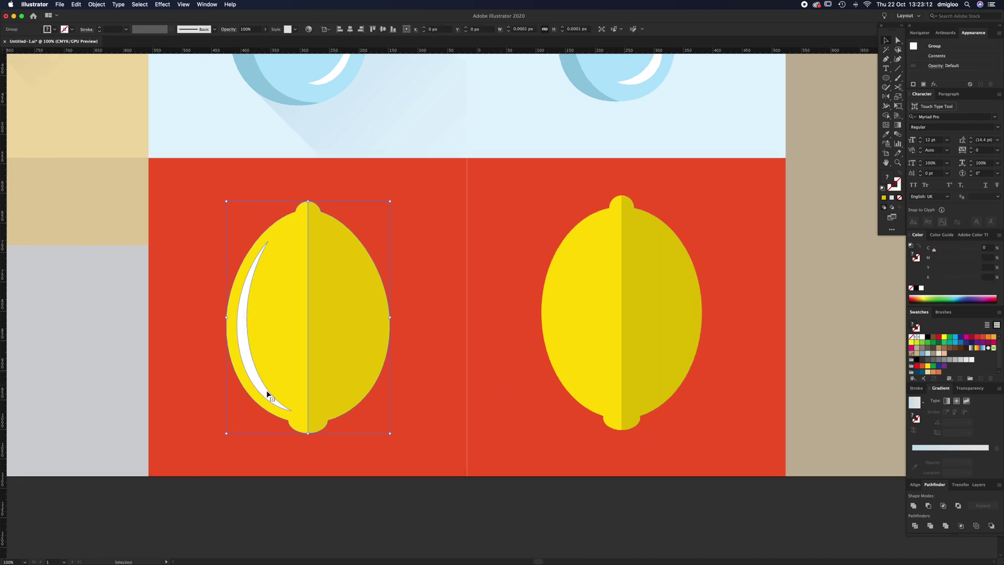
left_click(569, 311)
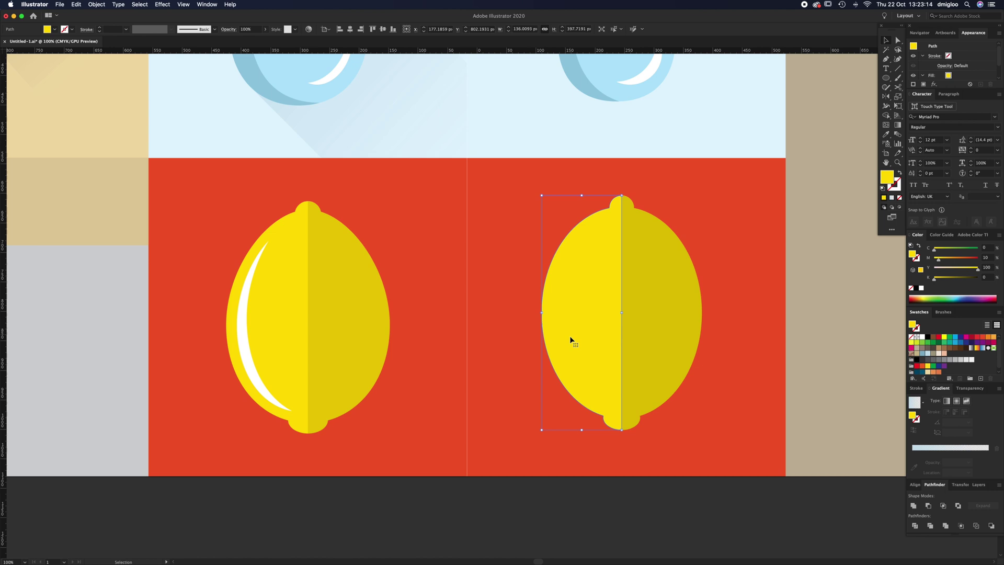
left_click_drag(567, 329, 752, 371)
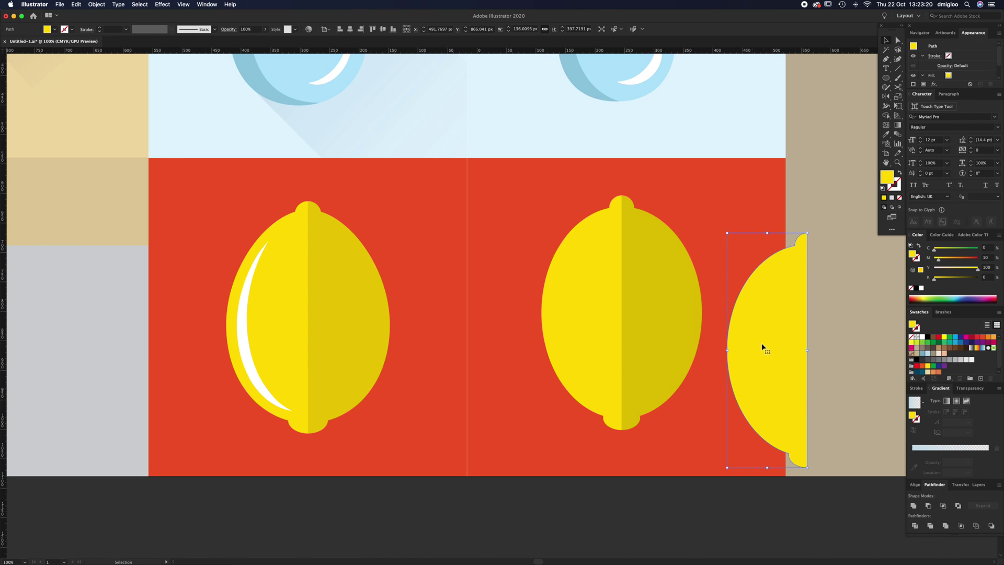
left_click_drag(755, 357, 830, 349)
left_click(940, 343)
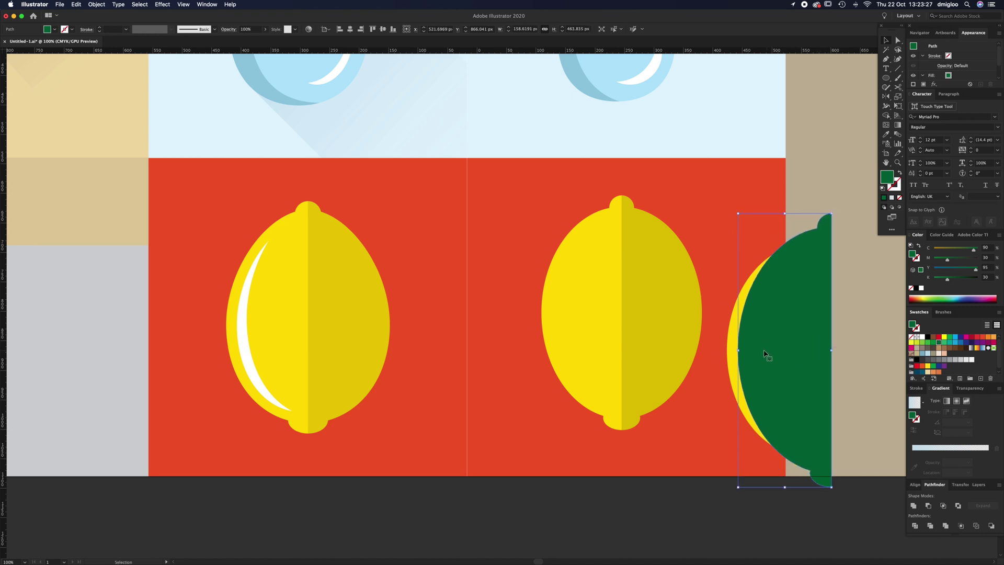
- Subtract the green copy from the yellow half with Minus Front and fill the remaining crescent white
left_click(729, 354, "shift")
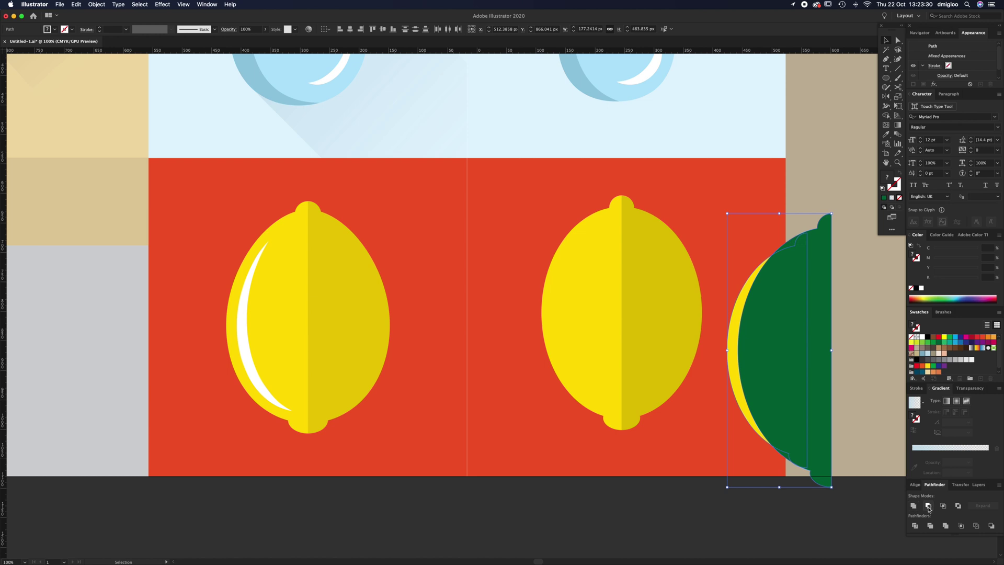
left_click(929, 506)
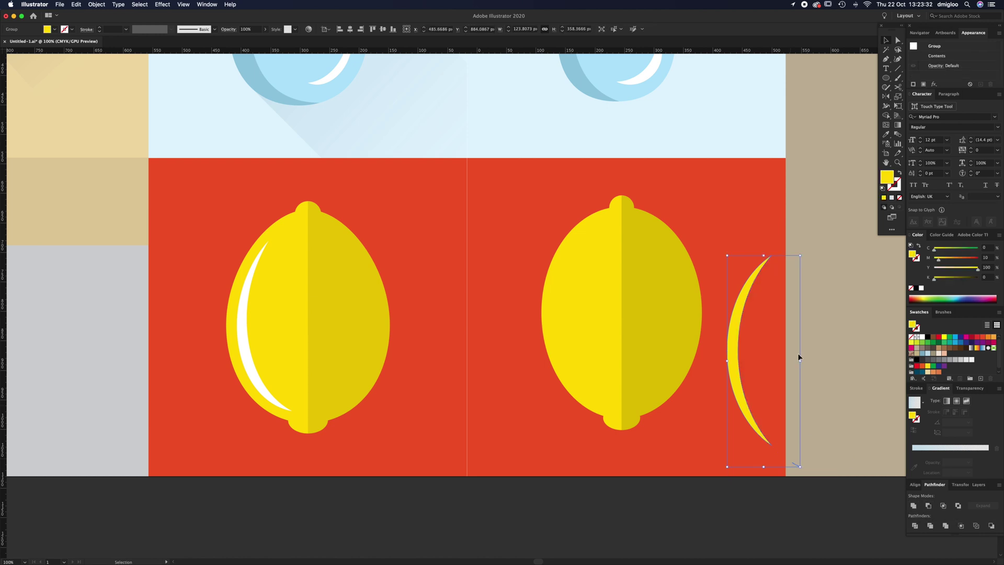
left_click(924, 338)
- Delete the leftover sliver at the white crescent's lower right
mouse_move(736, 341)
left_mouse_down()
mouse_move(561, 299)
mouse_move(722, 341)
left_mouse_up()
key("a")
left_click(799, 433)
key("v")
- Place the white crescent inside the lemon's left edge as a highlight and stretch it to about 293 px tall
left_click_drag(724, 309, 558, 317)
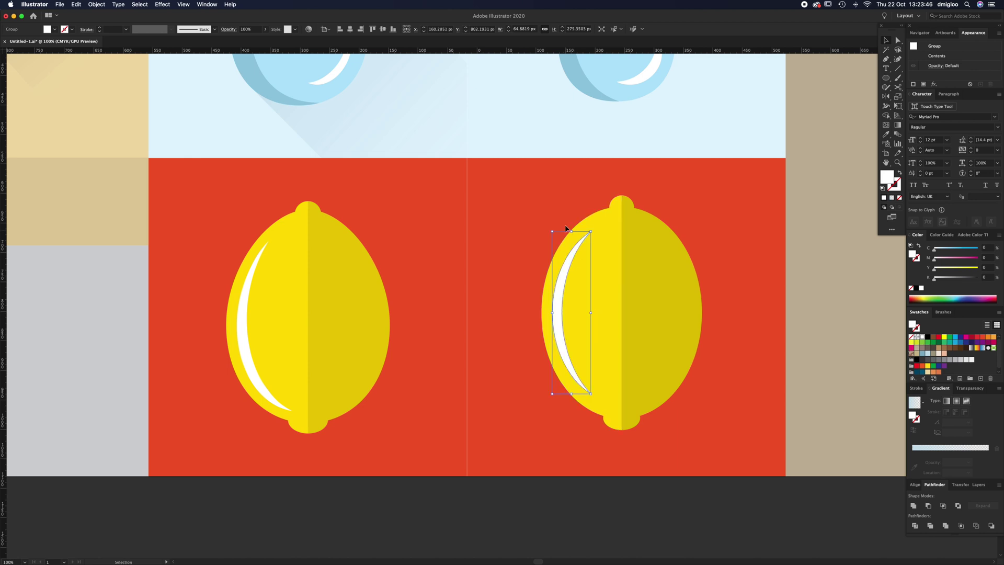
left_click_drag(572, 231, 572, 226)
left_click_drag(572, 393, 571, 398)
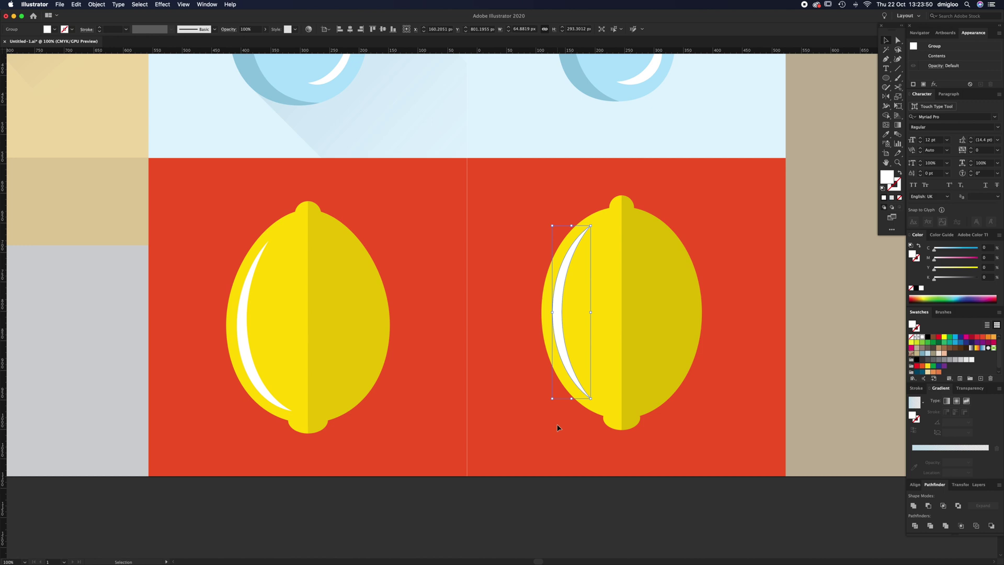
left_click(561, 423)
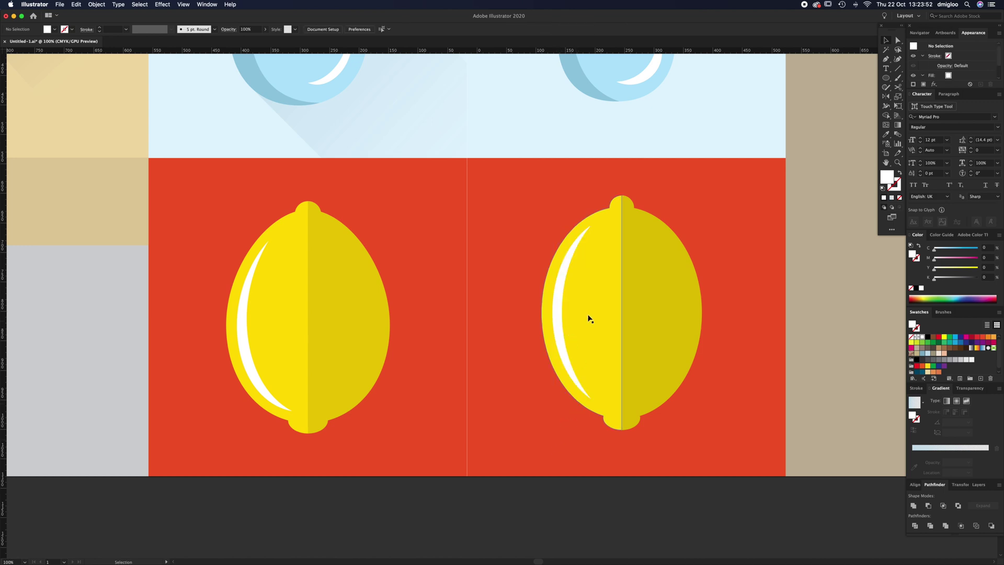
- Draw an upright white triangle about 190 px wide and 164 px tall with the Polygon tool, up and left of the reference tree
left_click(579, 290, "alt+super")
left_click_drag(614, 249, 346, 366)
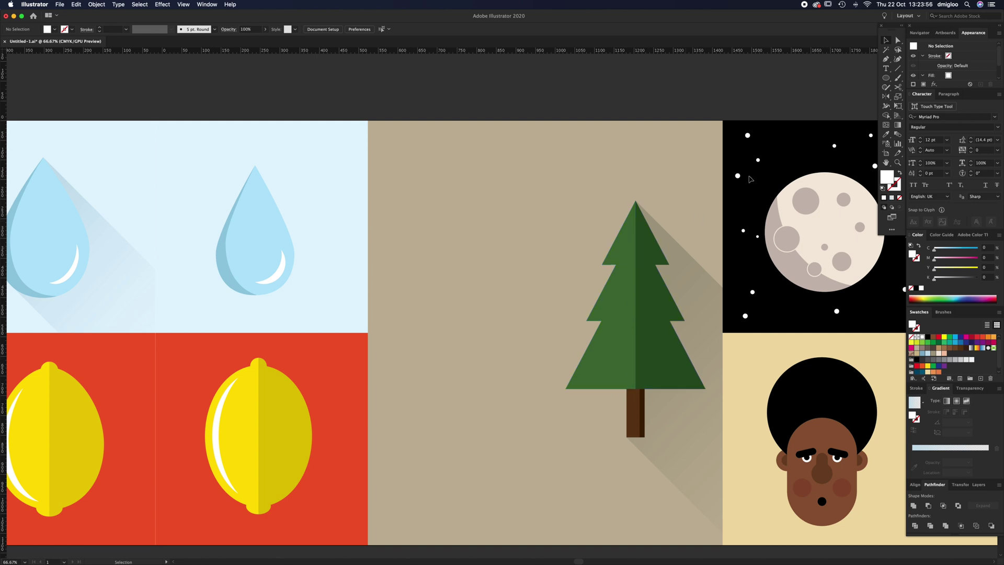
left_click(887, 78)
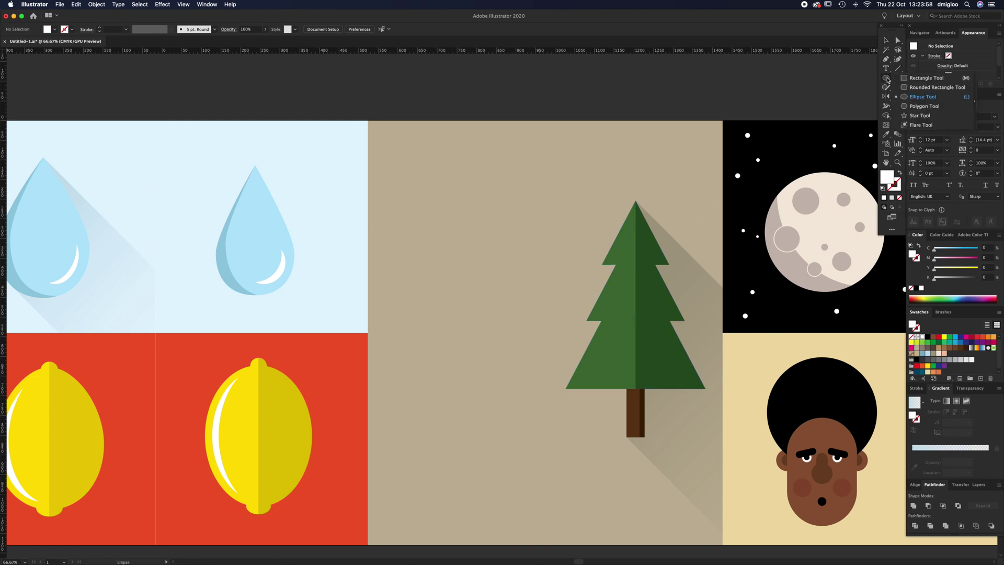
left_click(913, 106)
left_click_drag(484, 199, 542, 242)
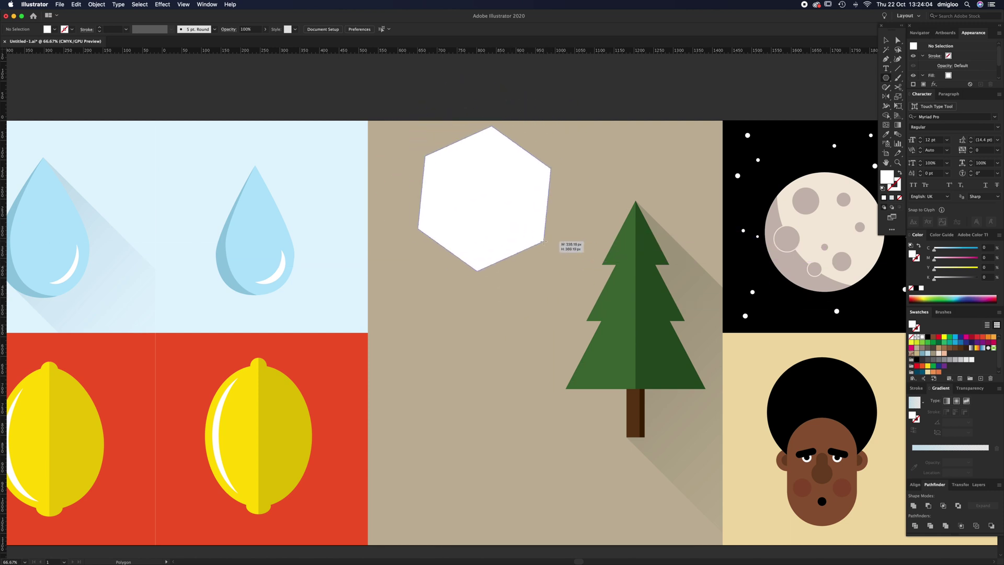
key("Up")
key("Up")
key("Up")
key("Up")
mouse_move(543, 242)
left_mouse_down()
mouse_move(559, 269)
mouse_move(524, 217)
left_mouse_up()
key("Down")
key("Down")
key("Down")
key("Down")
key("Down")
key("Down")
key("Down")
key("v")
left_click(488, 209)
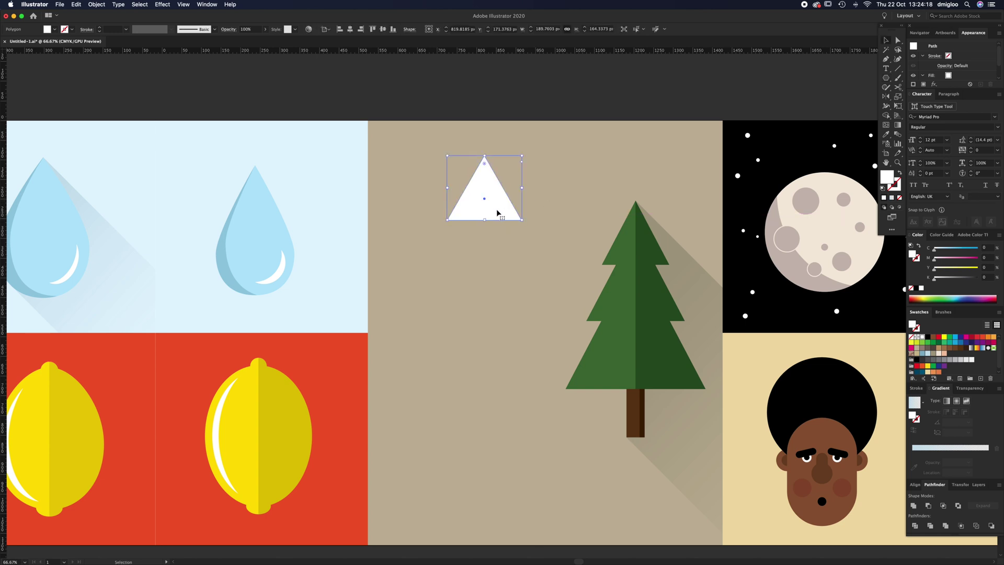
- Stack two overlapping copies of the triangle straight below it, enlarged to about 293 px and 395 px wide
left_click_drag(495, 210, 494, 239)
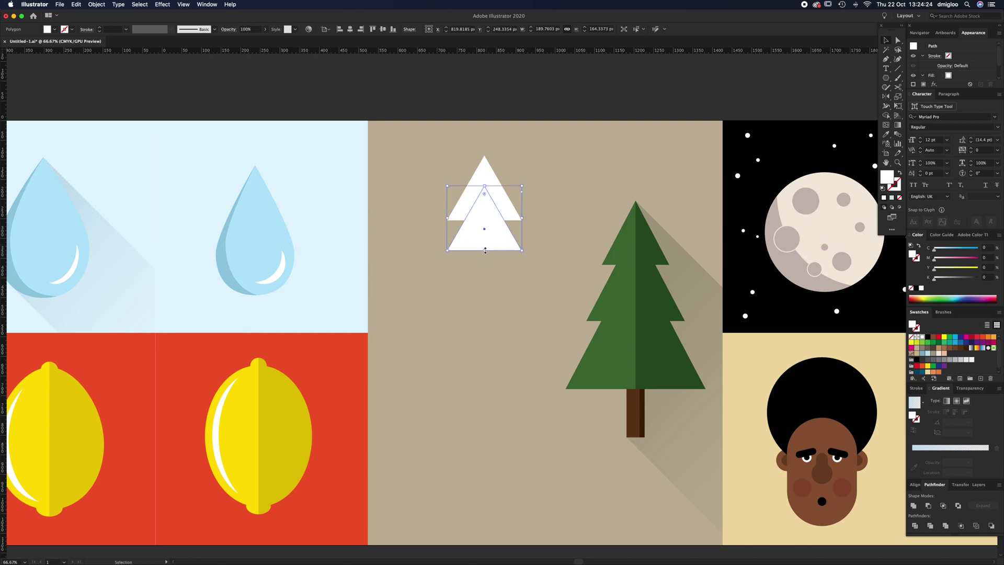
left_click(485, 252, "super")
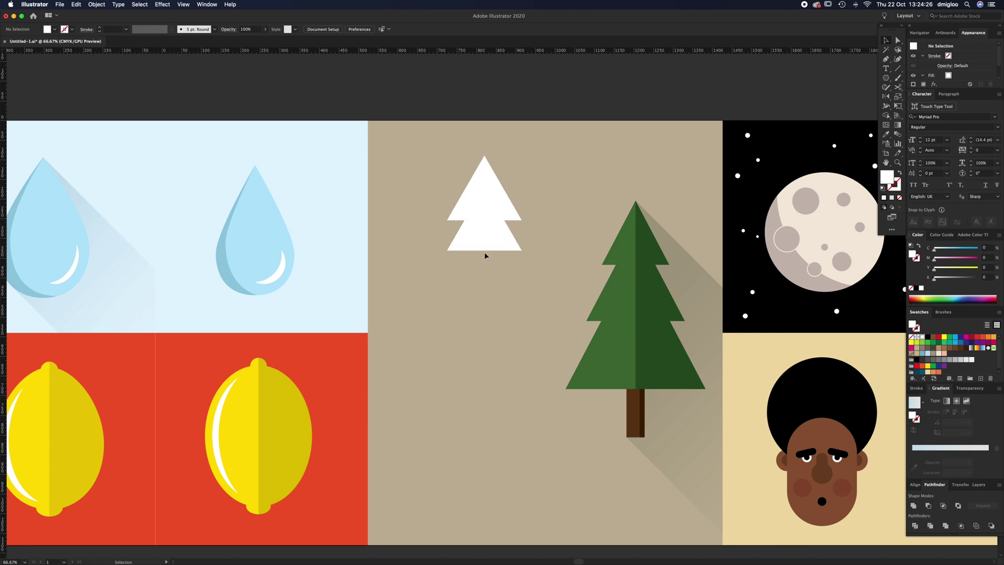
left_click_drag(485, 251, 486, 286)
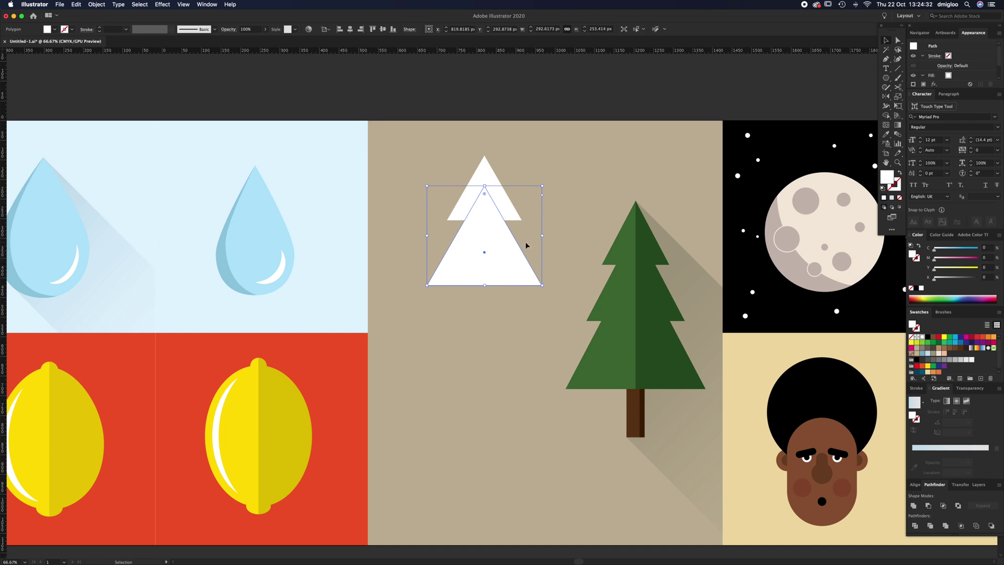
left_click_drag(498, 254, 498, 301)
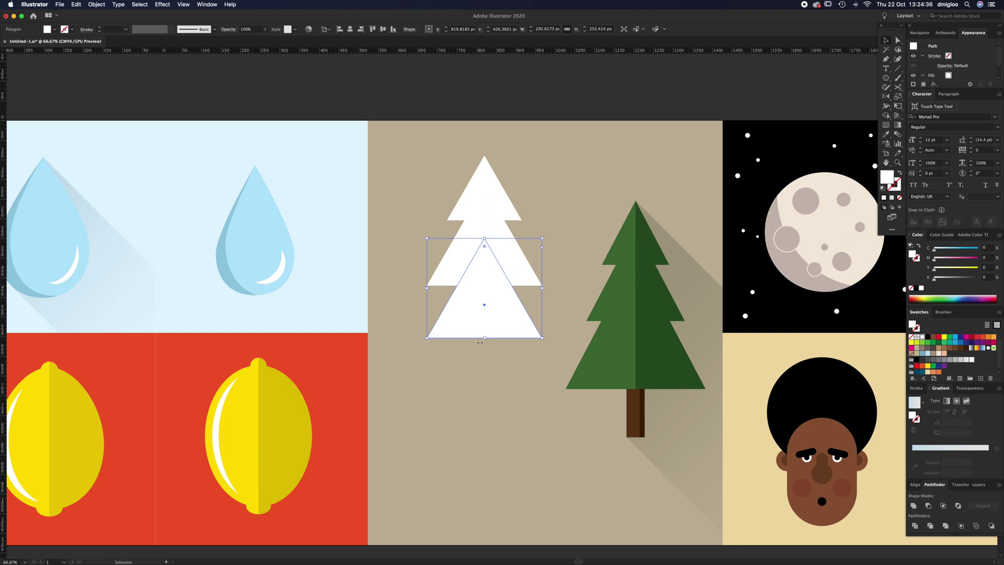
left_click_drag(486, 339, 487, 354)
left_click_drag(488, 371, 498, 320)
- Merge the three triangles with Unite and fill the shape with the reference tree's lighter green
left_click_drag(538, 175, 481, 274)
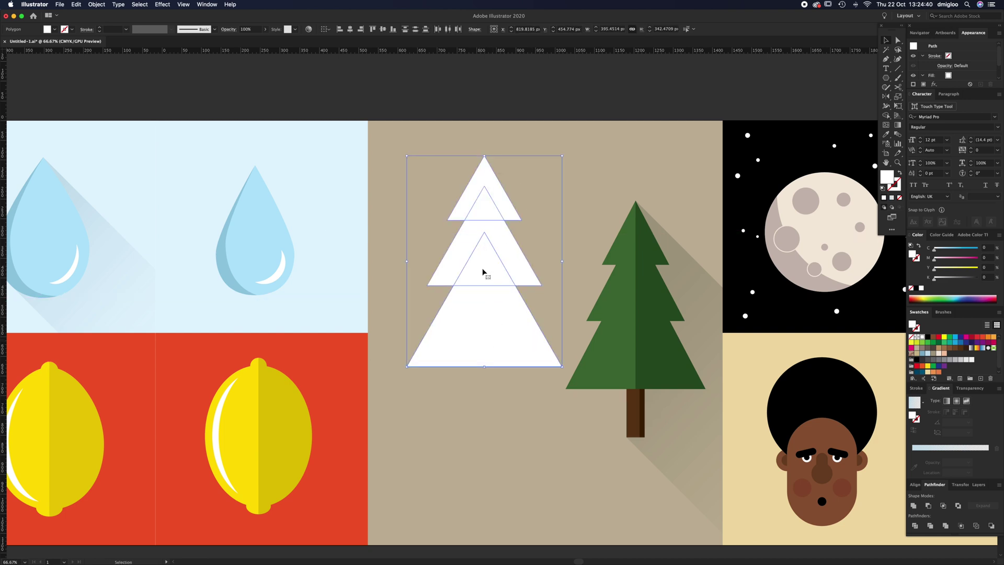
left_click(913, 505)
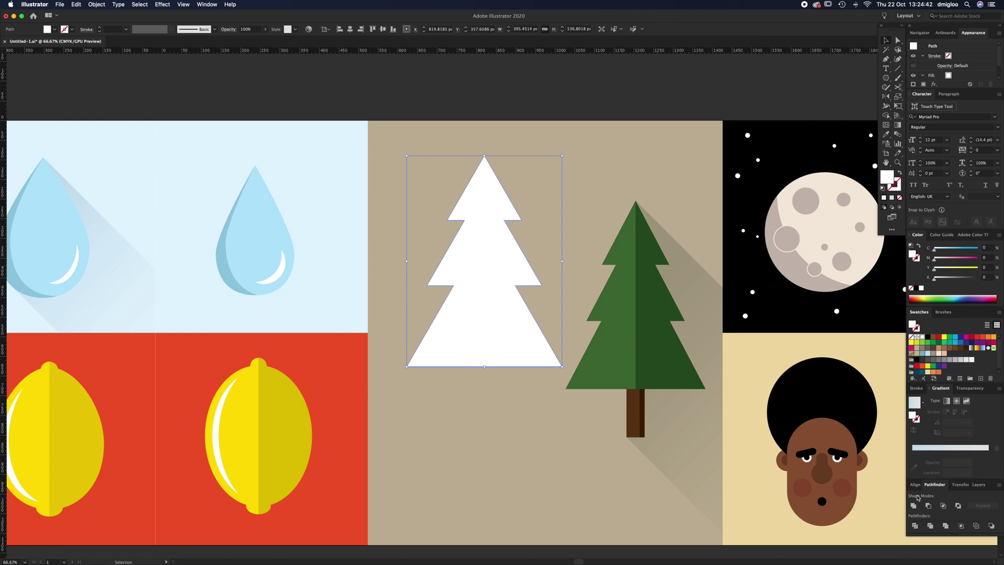
key("i")
left_click(614, 362)
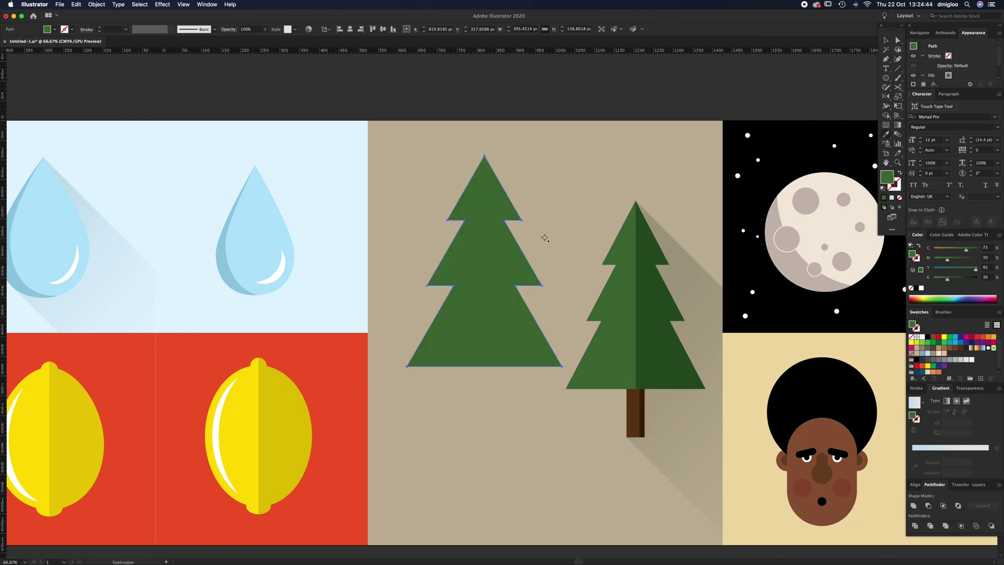
- Move the green tree shape so its base lines up with the base of the reference tree's foliage
key("v")
left_click_drag(498, 336, 486, 359)
key("a")
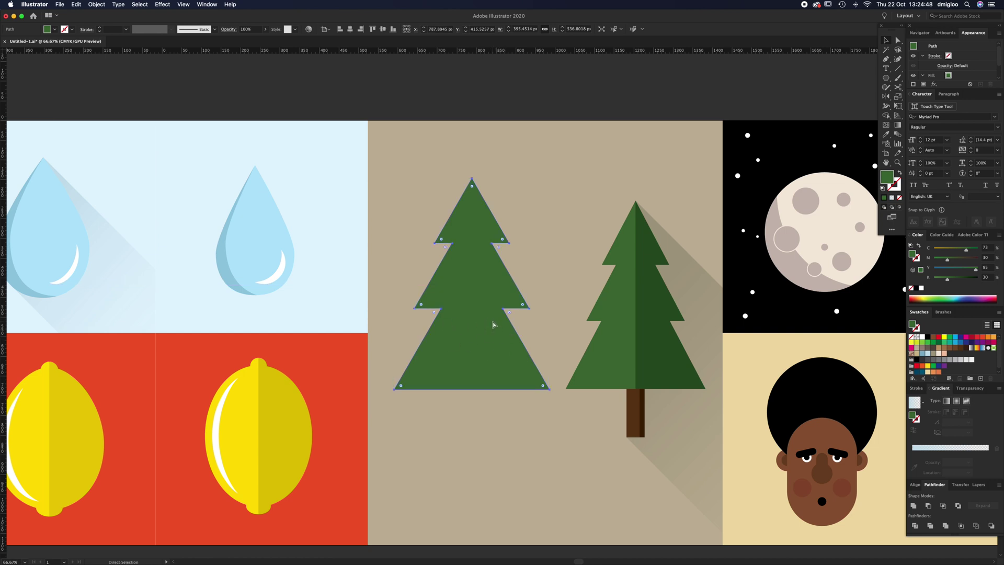
key("v")
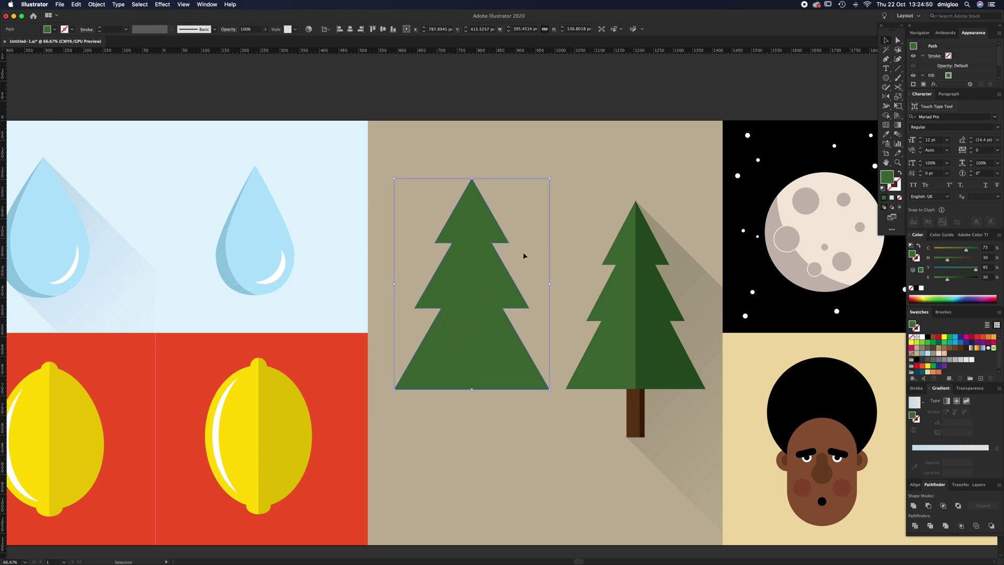
- Try to delete the anchor points along the new tree's right side, then undo the deletion
key("super+shift+a")
key("a")
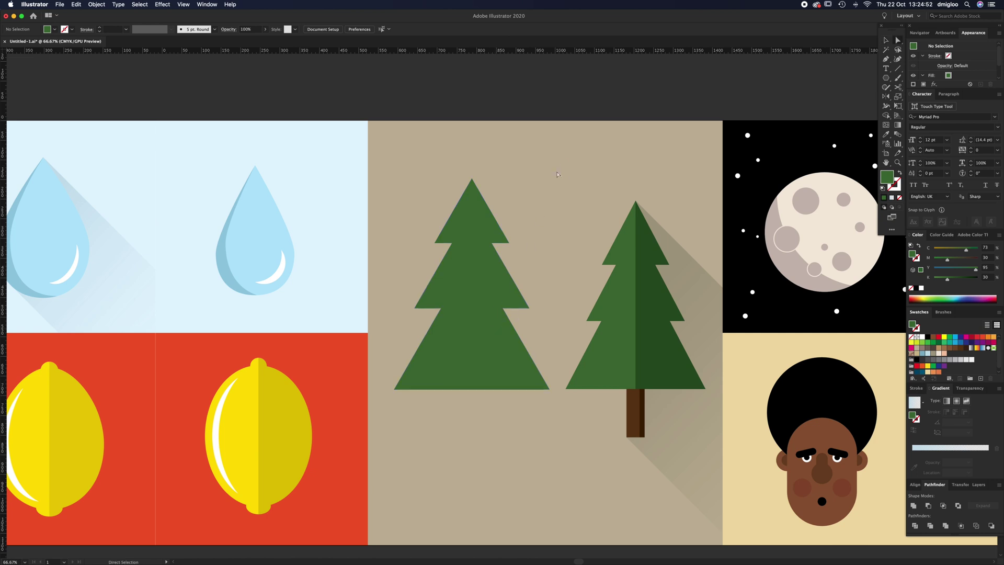
left_click(522, 383)
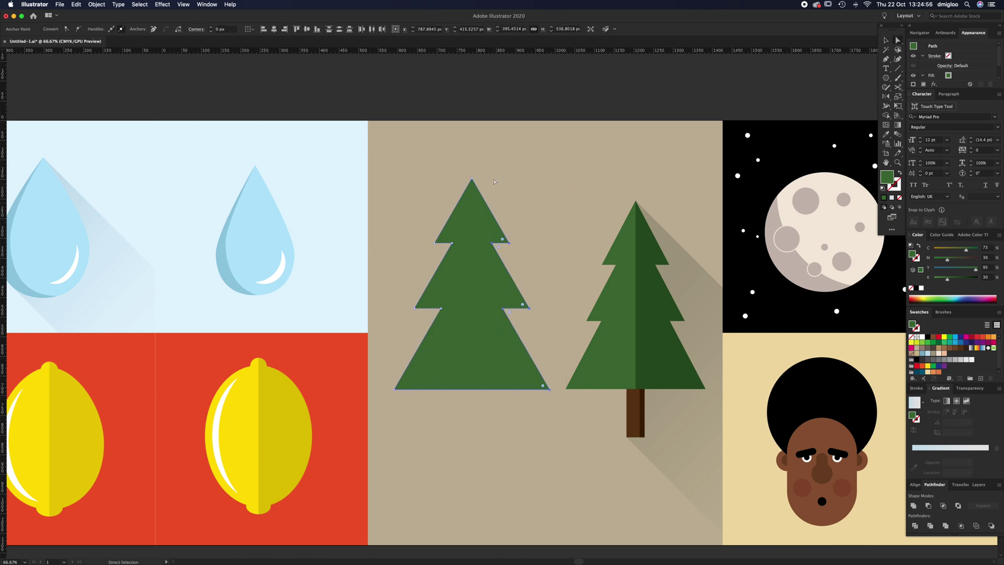
key("Delete")
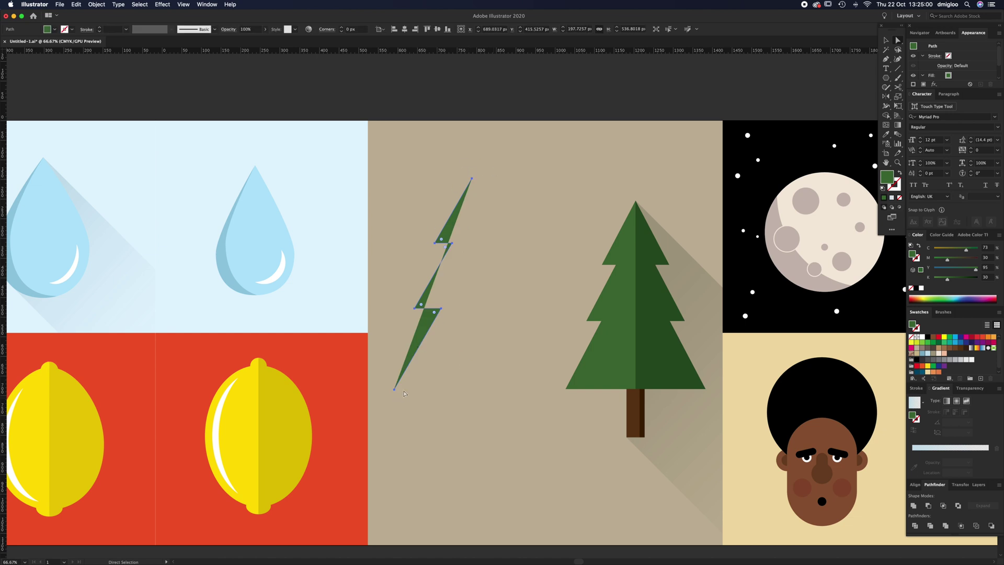
key("super+z")
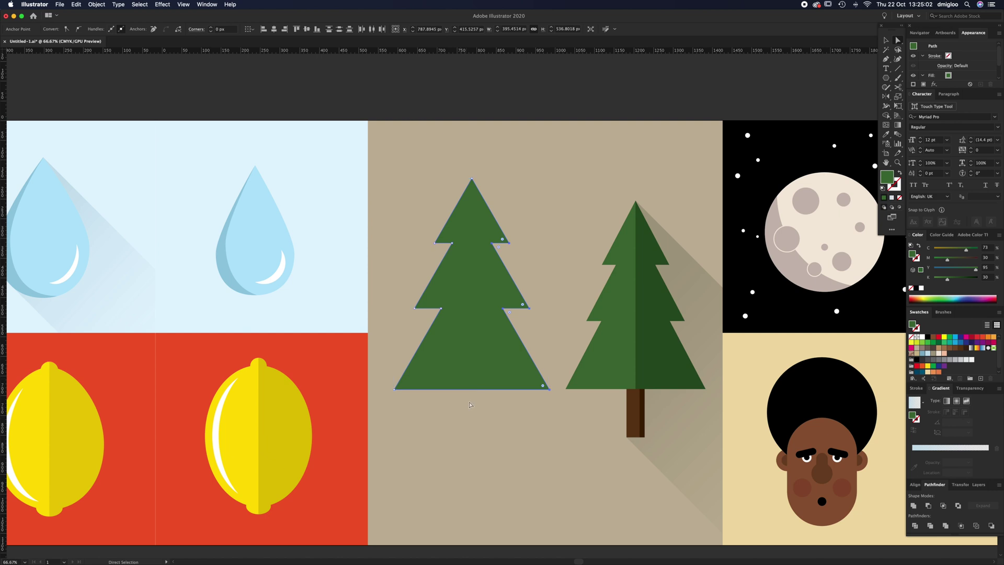
- Add an anchor point at the middle of the tree's base and delete the right-side anchors to leave only the left half
key("plus")
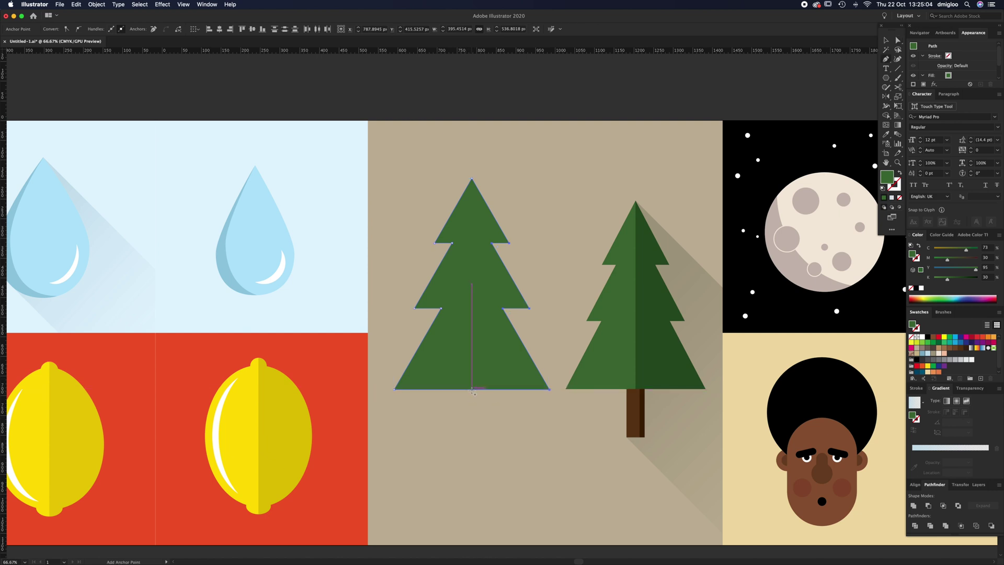
left_click(474, 390)
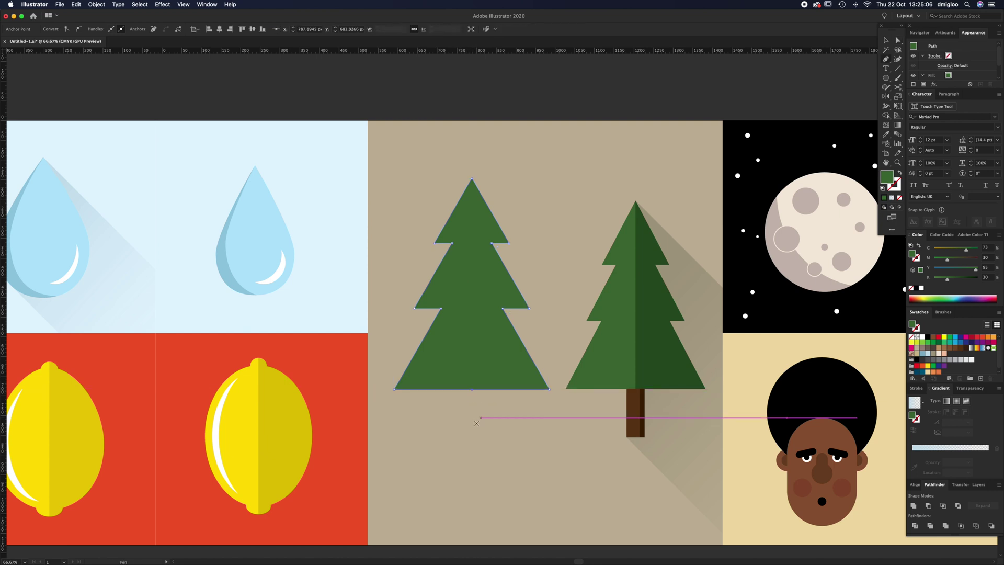
key("a")
left_click_drag(472, 390, 473, 413)
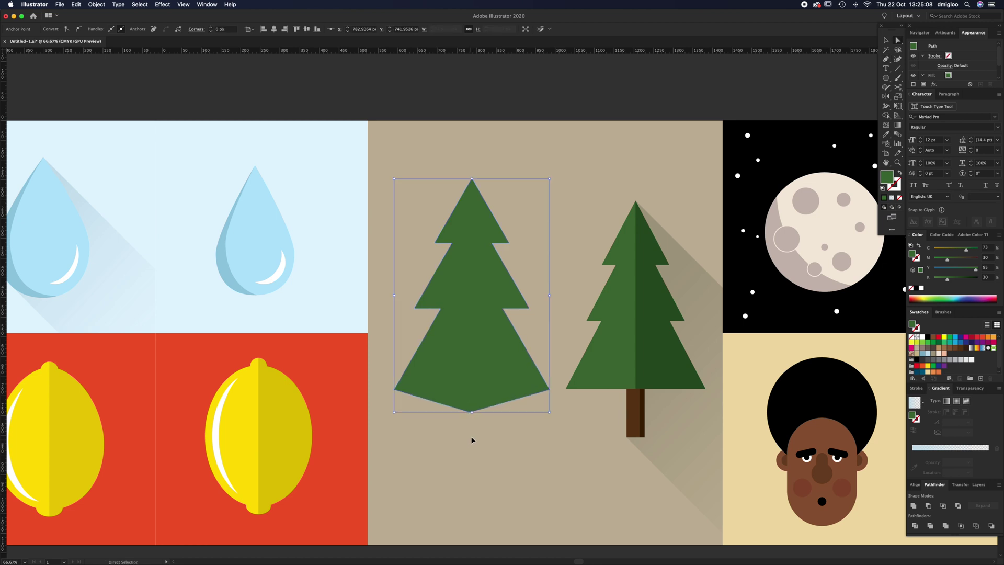
key("super+z")
left_click_drag(551, 394, 552, 394)
key("Delete")
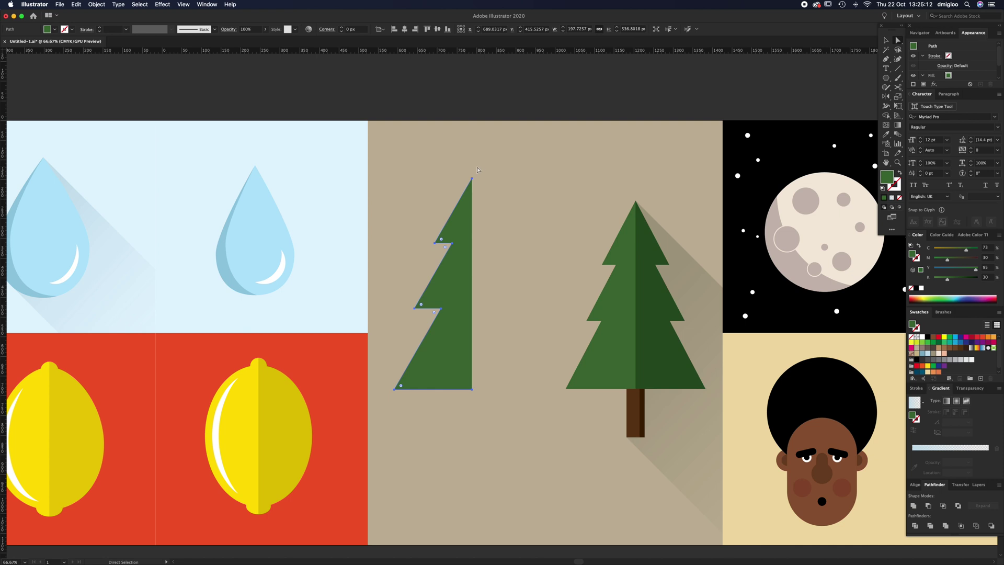
- Duplicate the half tree, reflect the copy across the vertical axis and join it to the original along the centre line
left_click(473, 179)
left_click_drag(394, 176, 472, 400)
left_click(501, 321)
key("v")
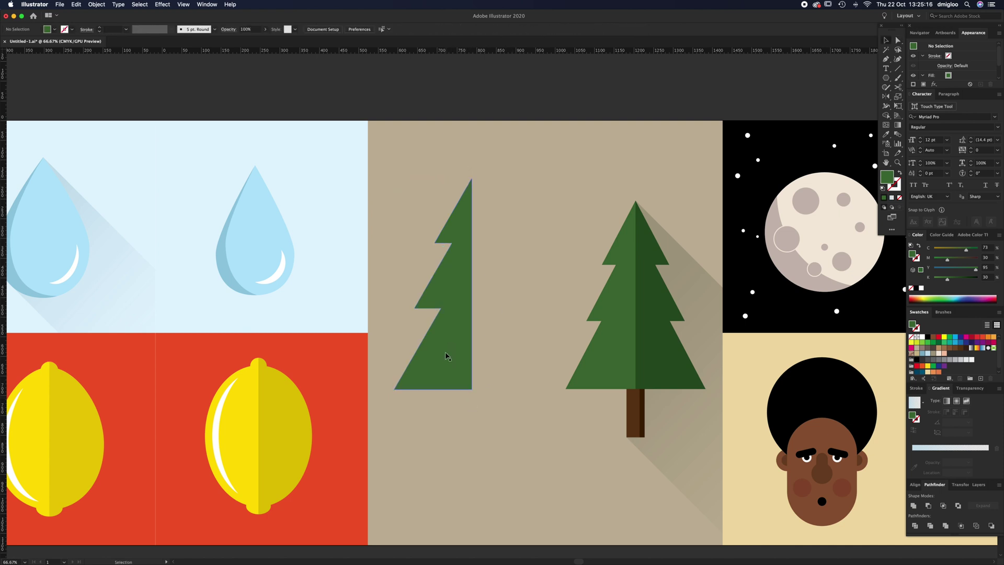
left_click_drag(446, 358, 538, 353, "alt")
double_click(886, 96)
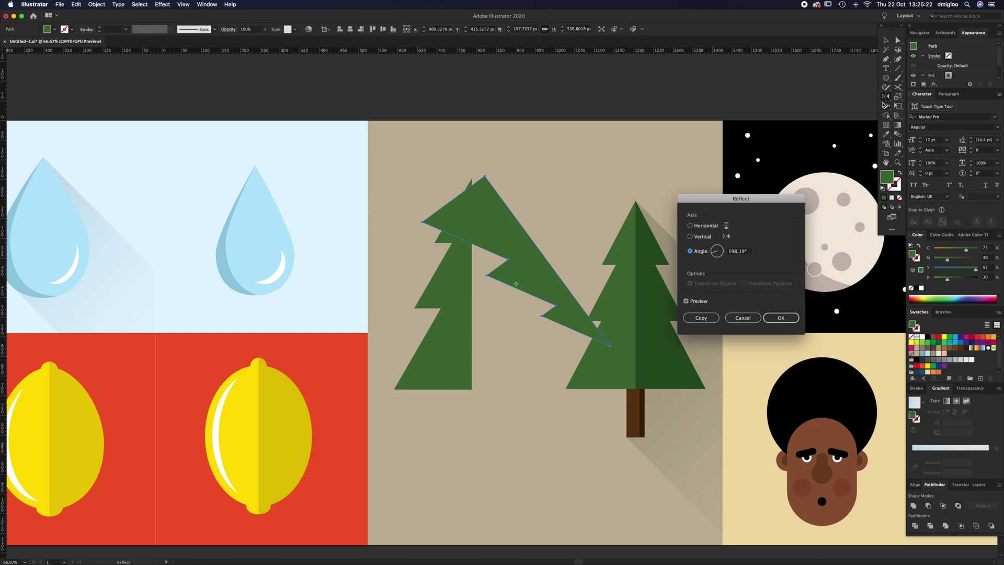
left_click(690, 237)
left_click(781, 318)
left_click_drag(494, 364, 495, 352, "shift")
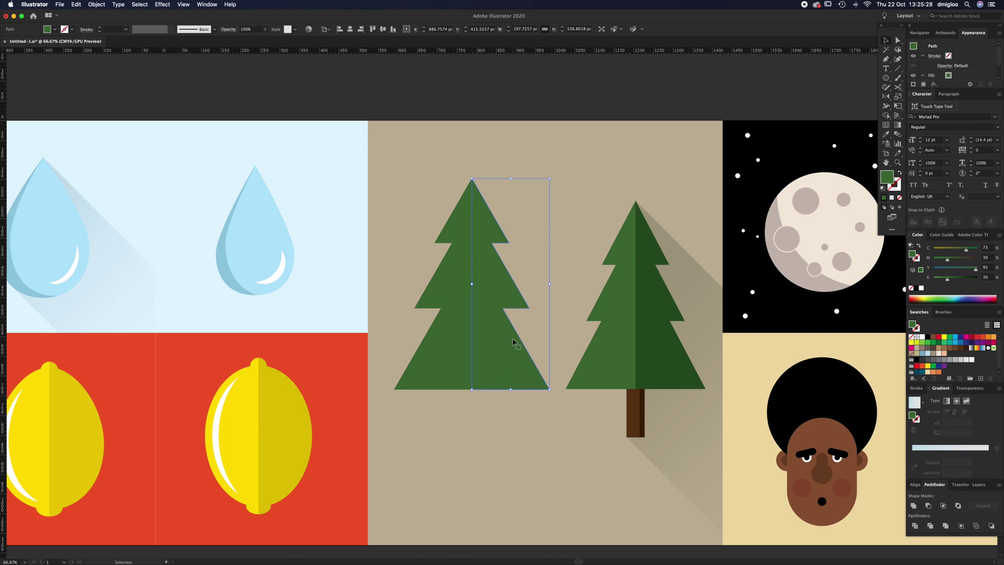
- Fill the mirrored right half of the tree with the reference tree's darker green
key("i")
left_click(656, 349)
key("v")
left_click(553, 312)
- Draw a trunk rectangle about 45 by 143 px under the new tree and fill it with the reference trunk's lighter brown
key("z")
left_click(544, 293)
left_click(673, 258)
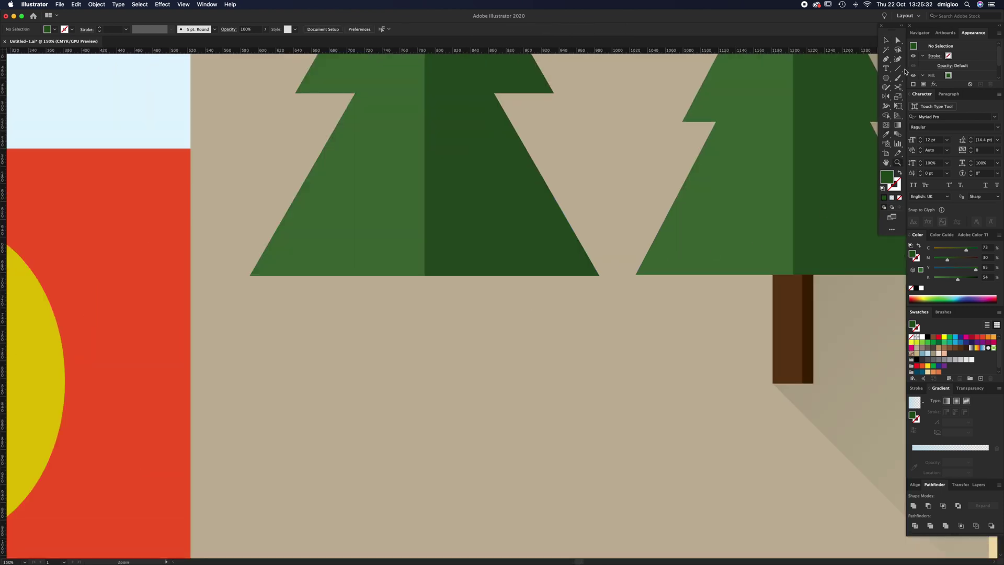
left_click_drag(886, 79, 913, 77)
left_click_drag(407, 264, 448, 390)
key("i")
left_click(794, 314)
key("v")
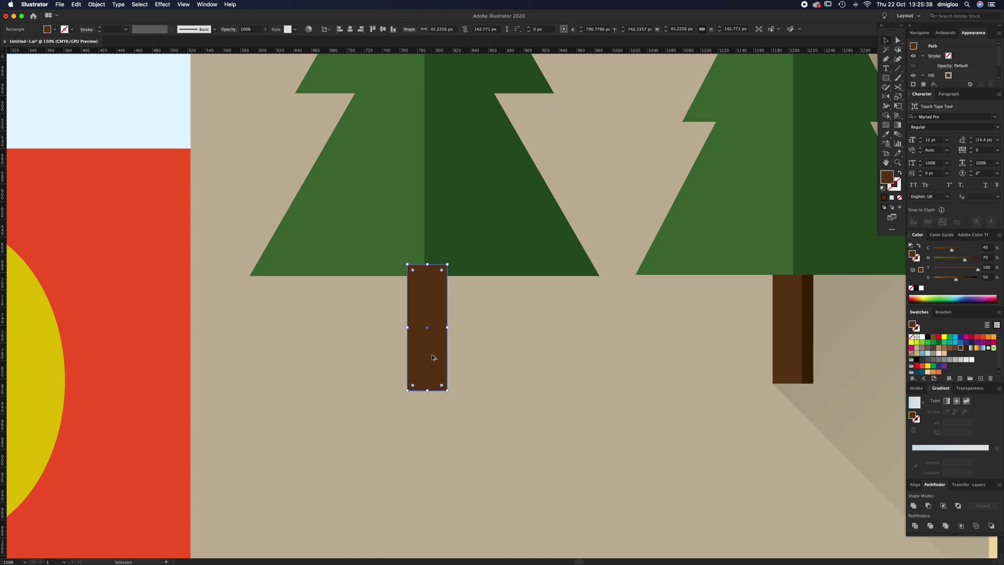
- Add a narrow full-height strip along the trunk's right side, filled with the reference trunk's darker brown
left_click(456, 347)
left_click(431, 355)
key("a")
key("v")
left_click_drag(408, 327, 428, 347)
key("i")
left_click(809, 321)
key("v")
left_click(504, 331)
left_click(480, 347)
- Bring both foliage halves in front of the trunk so they cover its upper end
left_click(388, 233)
left_click(453, 231, "shift")
key("a")
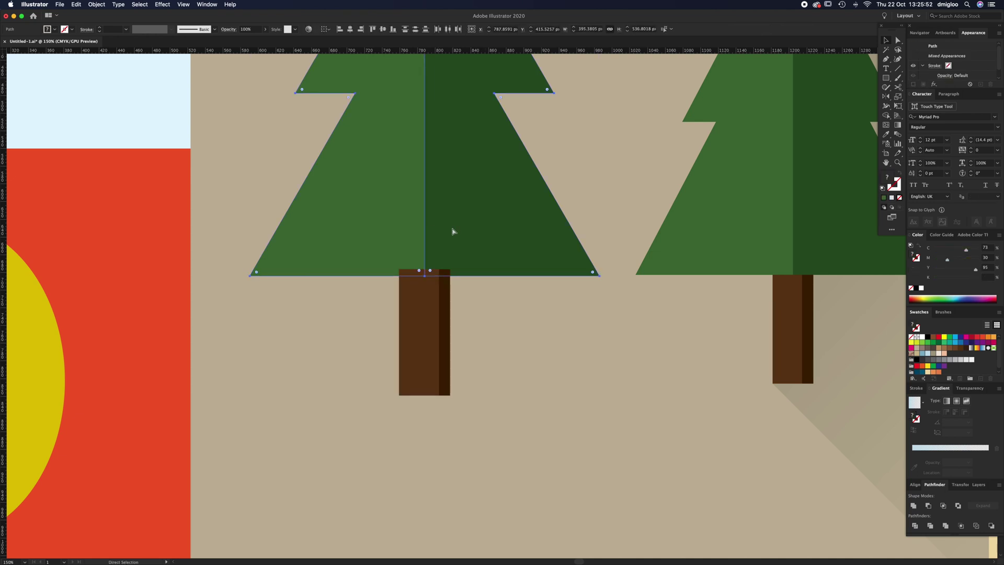
key("super+bracketright")
key("super+bracketleft")
key("v")
left_click(541, 308)
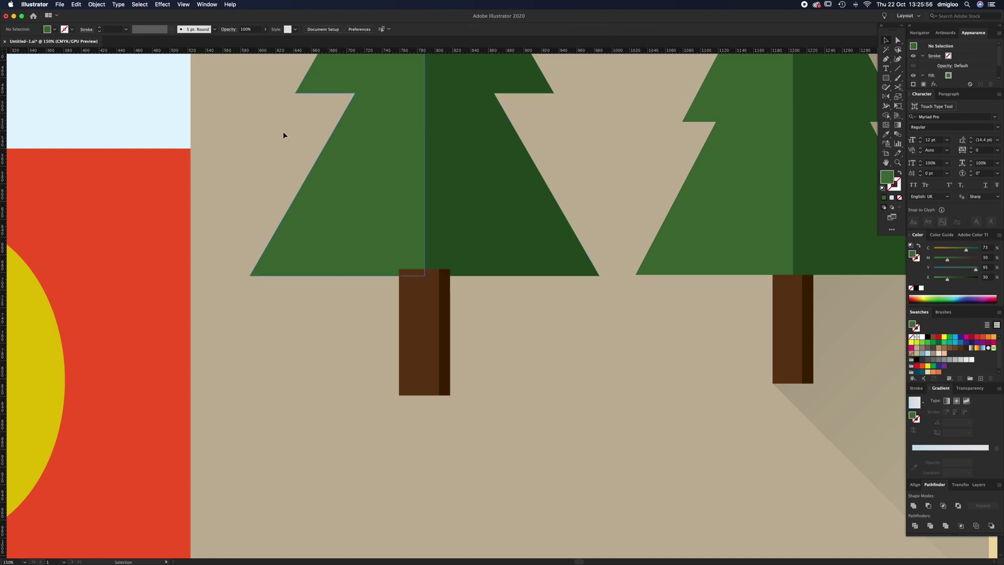
left_click(529, 157, "shift")
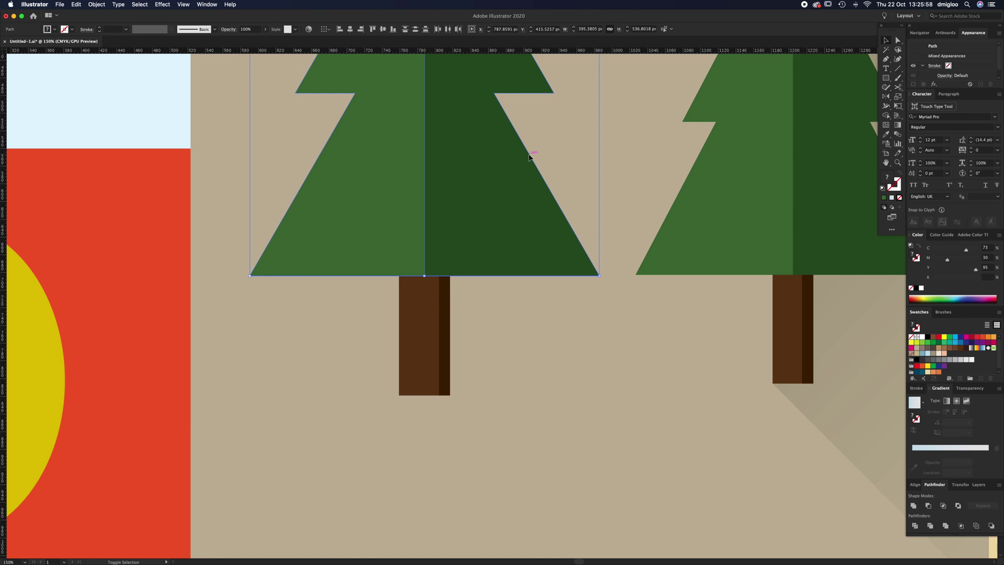
left_click(505, 292)
- Compare the finished tree with the reference and examine the reference tree's long gradient shadow
key("z")
left_click(521, 282, "alt")
left_click(522, 282, "alt")
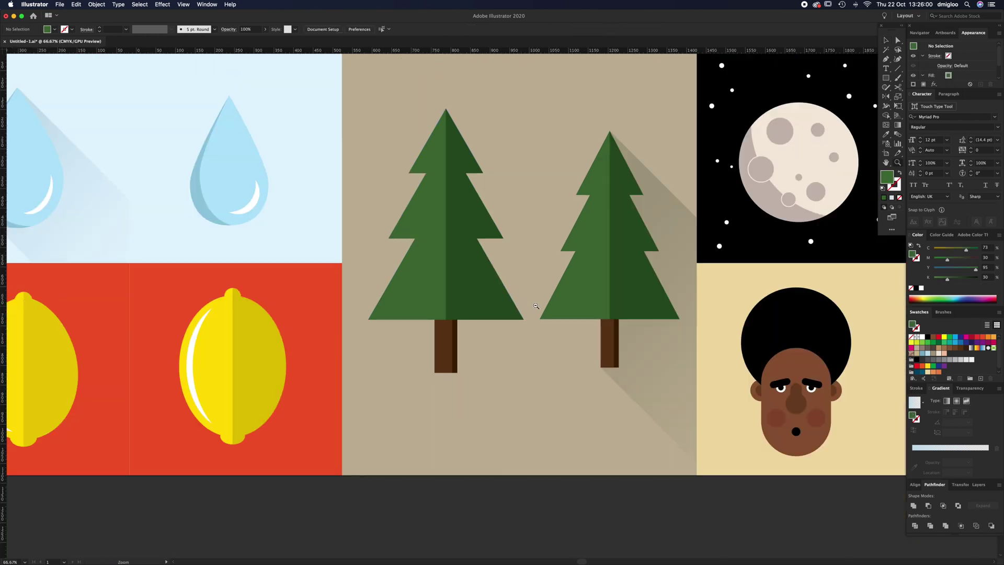
left_click_drag(522, 358, 459, 366)
key("v")
left_click(567, 370)
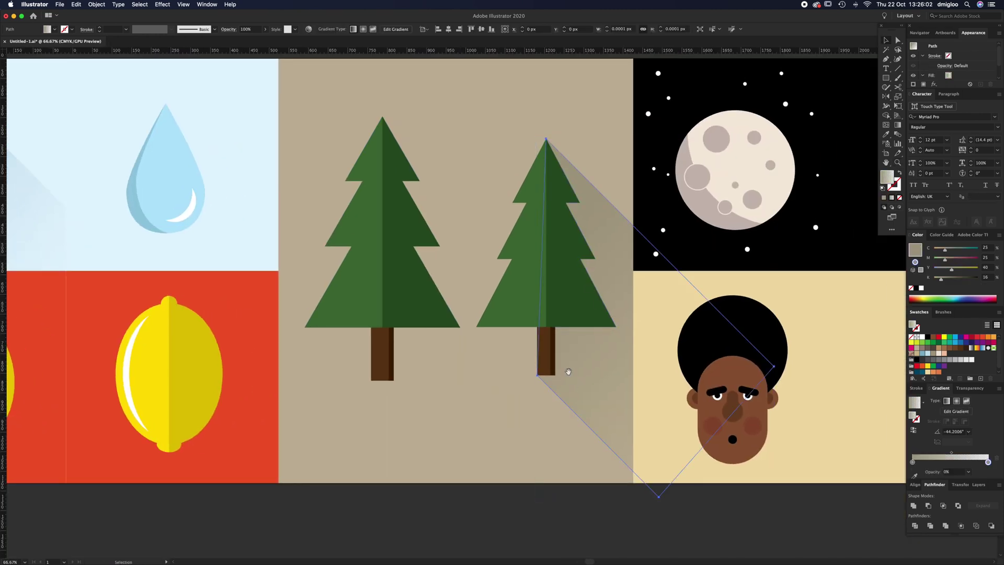
left_click(498, 400)
- Draw a circle about 310 px in diameter on the black background beside the reference moon
left_click_drag(595, 300, 388, 354)
key("z")
left_click(544, 254)
left_click_drag(619, 299, 388, 310)
key("v")
left_click(889, 79)
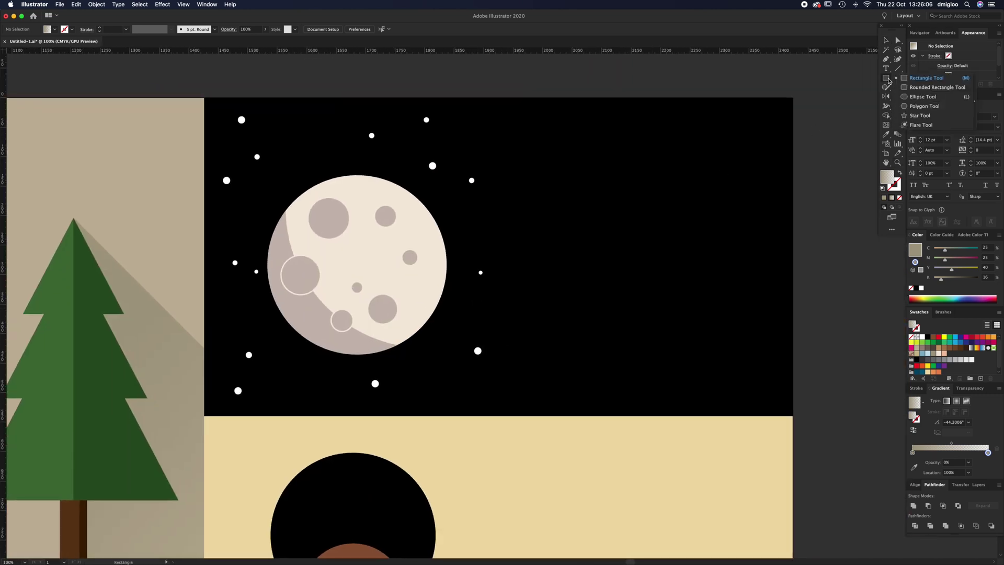
left_click(923, 97)
left_click_drag(639, 242, 732, 273)
key("v")
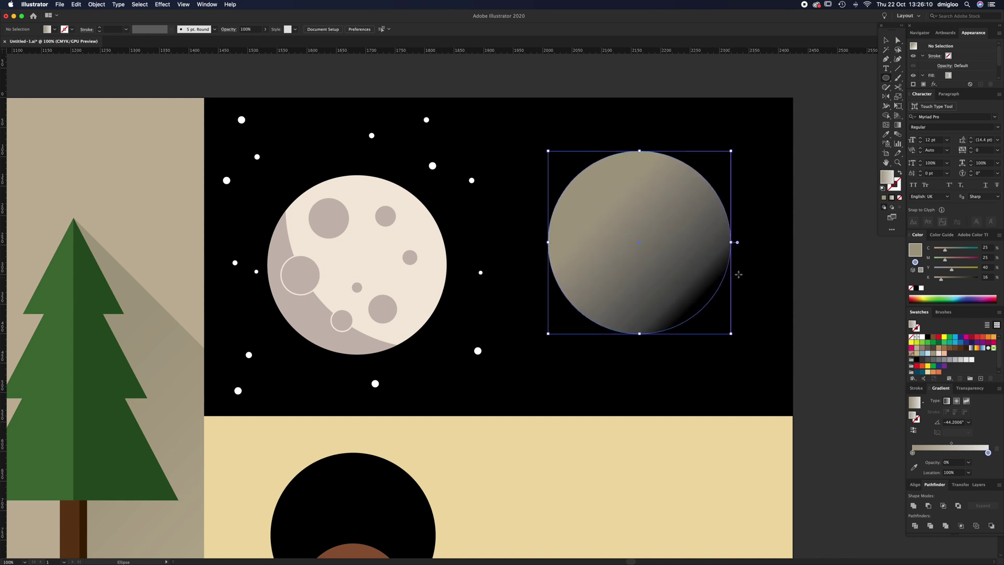
left_click_drag(668, 281, 678, 310)
- Fill the new moon circle with the reference moon's cream colour
key("i")
left_click(390, 255)
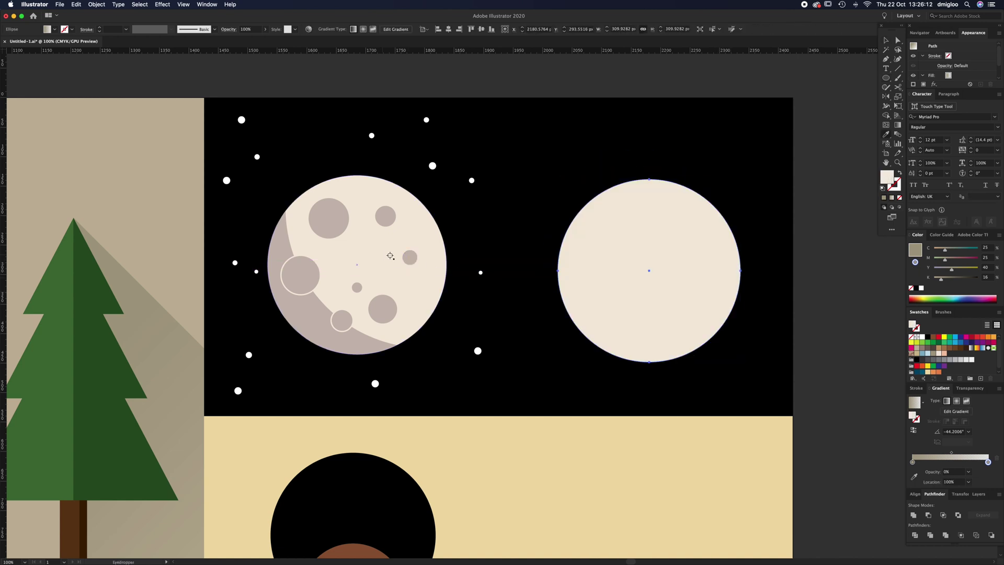
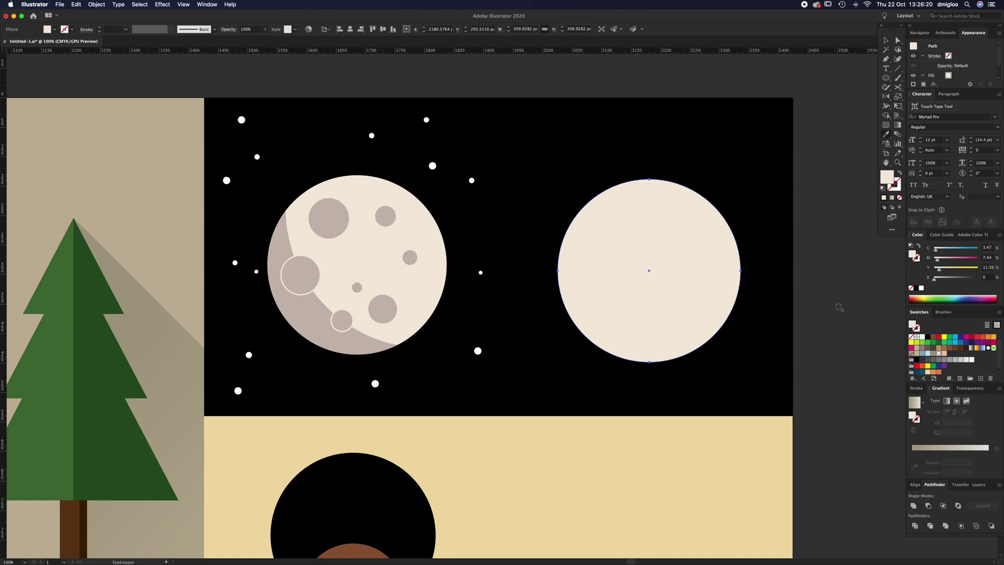
key("v")
left_click(812, 277)
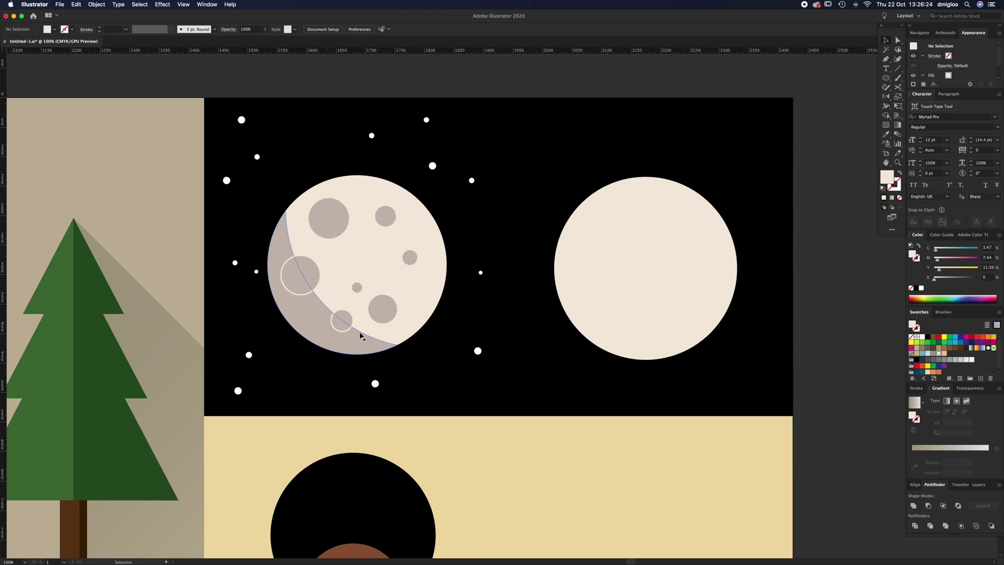
- Duplicate the moon circle slightly up and to the right, and fill the copy with the grey-brown swatch
left_click(629, 293)
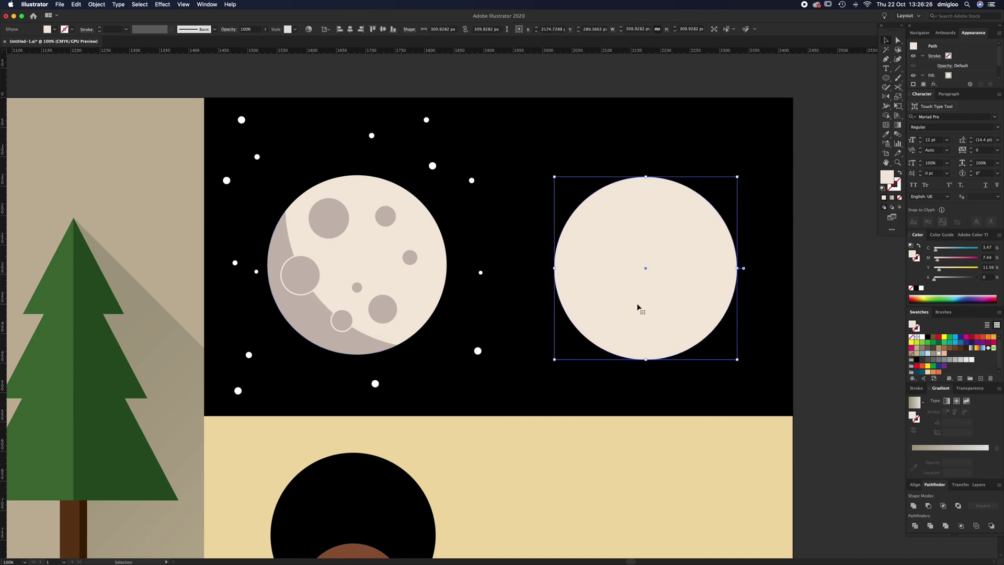
left_click_drag(633, 313, 657, 298)
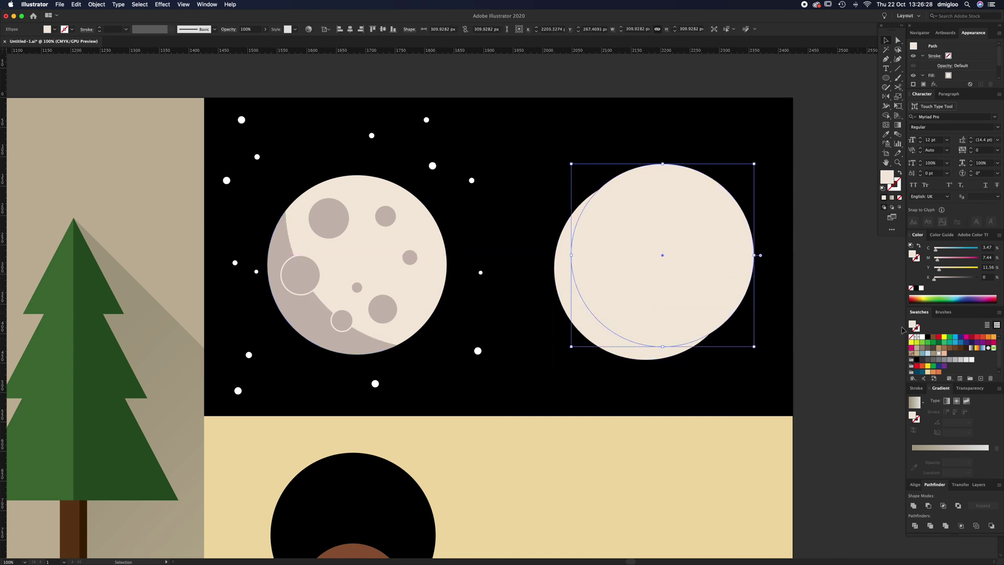
left_click(916, 361)
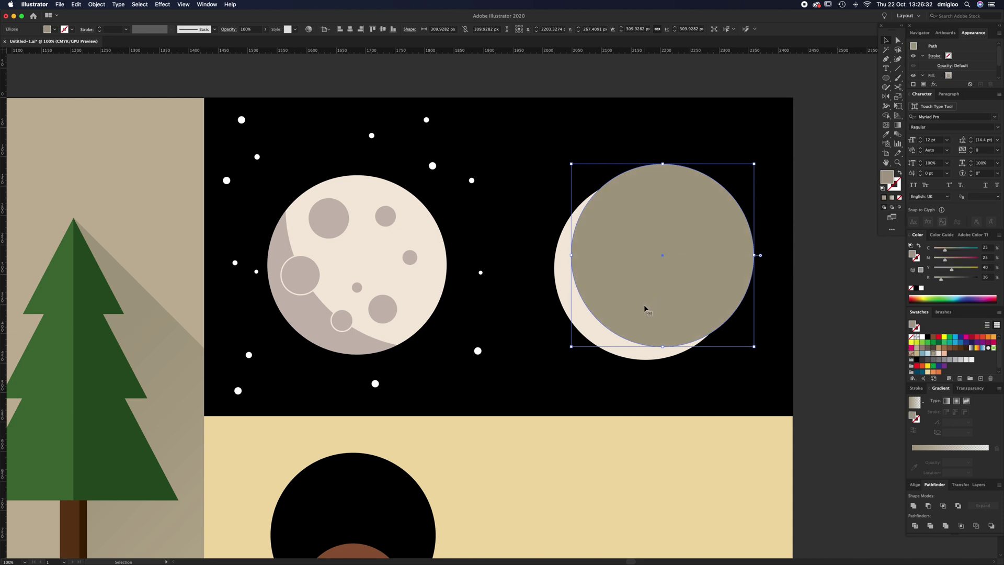
- Duplicate the grey-brown circle up and to the right, fill the copy with cream and enlarge it to about 414 px
left_click_drag(638, 312, 665, 293)
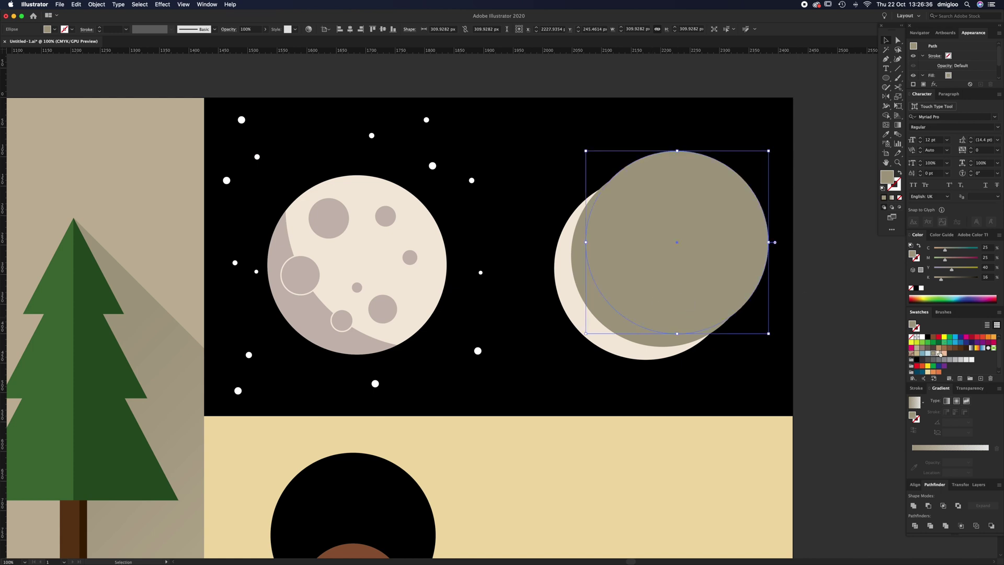
left_click(939, 354)
left_click_drag(769, 152, 830, 90)
left_click_drag(658, 245, 663, 240)
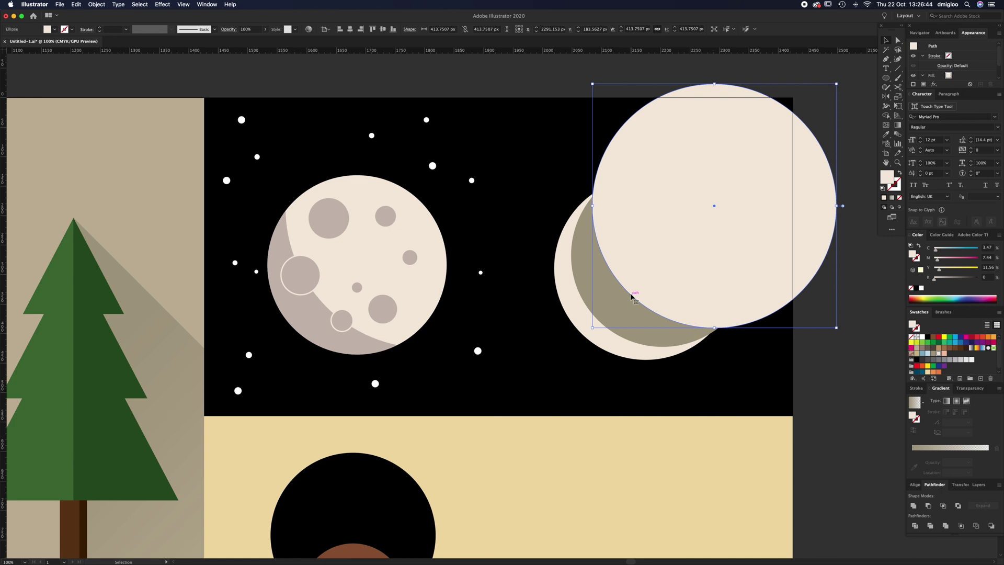
- Subtract the large circle from the grey-brown one with Minus Front and align the crescent with the moon's lower-left edge
left_click(622, 313, "shift")
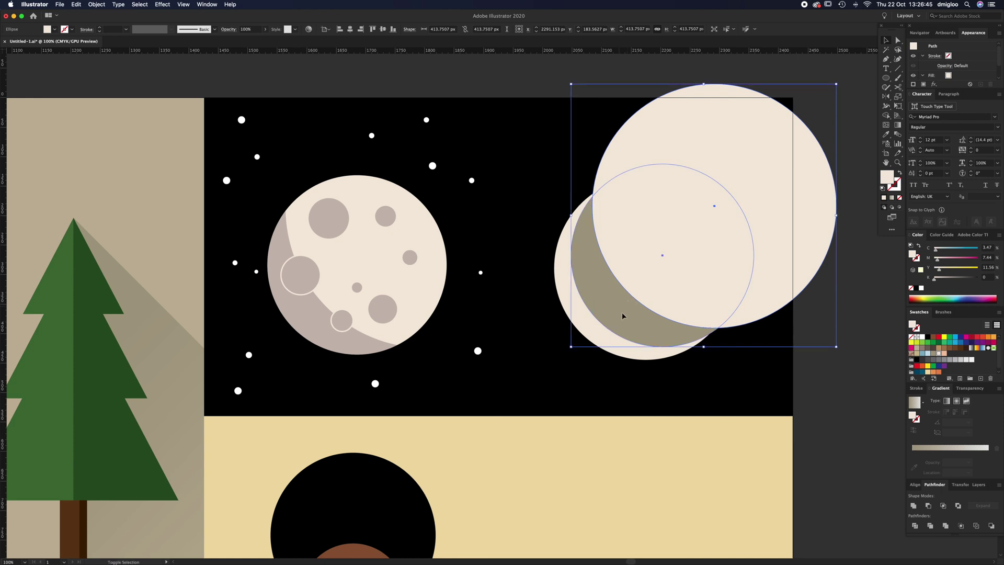
left_click(928, 507)
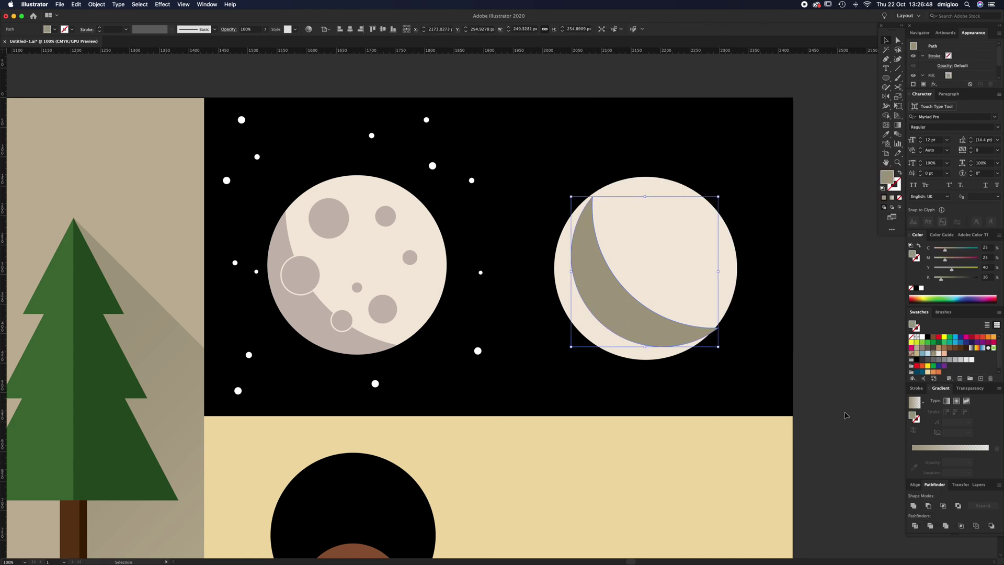
left_click_drag(629, 321, 614, 335)
key("super+equal")
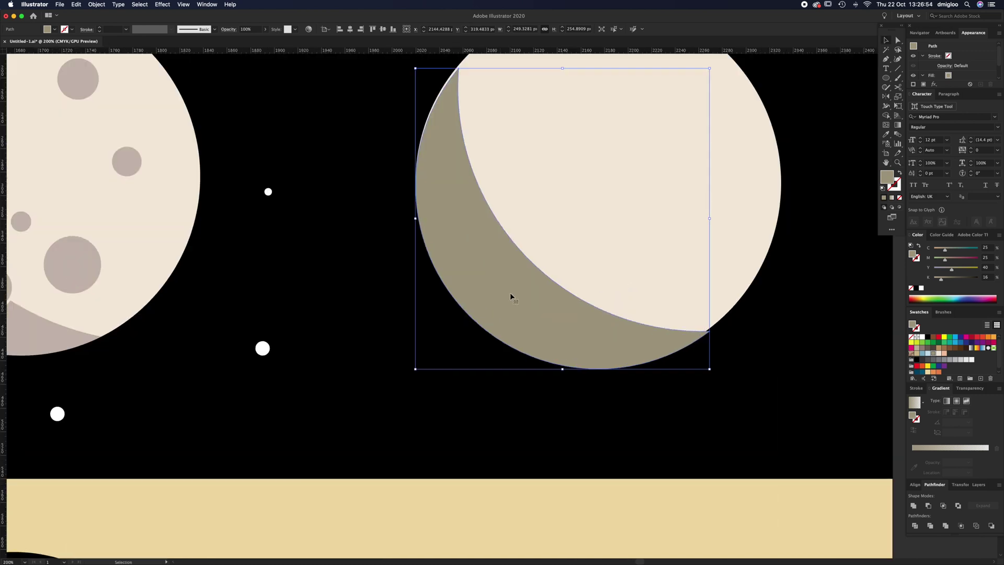
scroll(552, 261, "up", 3)
key("Up")
left_click_drag(475, 225, 473, 223)
left_click(575, 209)
- Fill the crescent with the reference moon's shadow colour
key("super+minus")
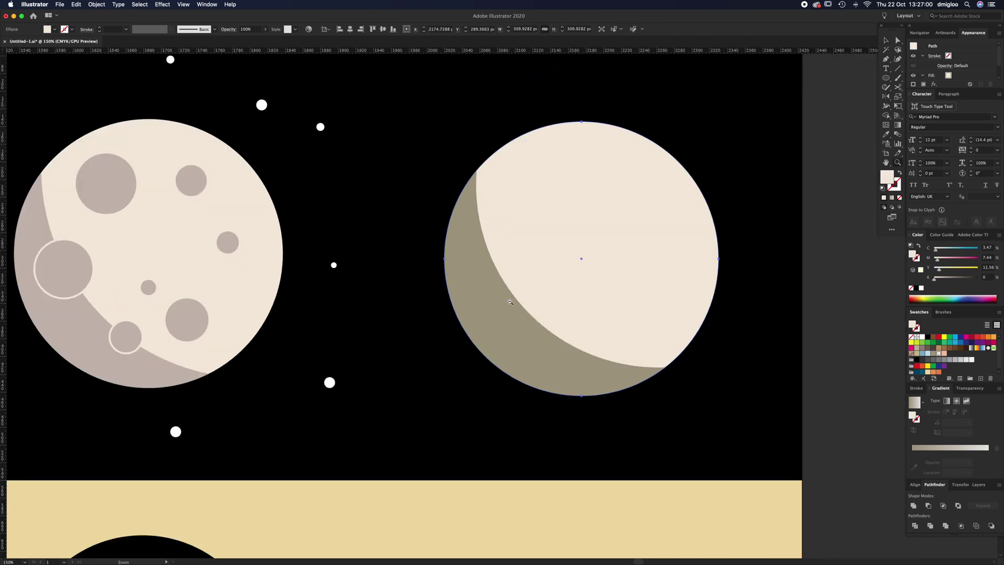
scroll(512, 302, "right", 2)
scroll(397, 337, "left", 3)
left_click(544, 327)
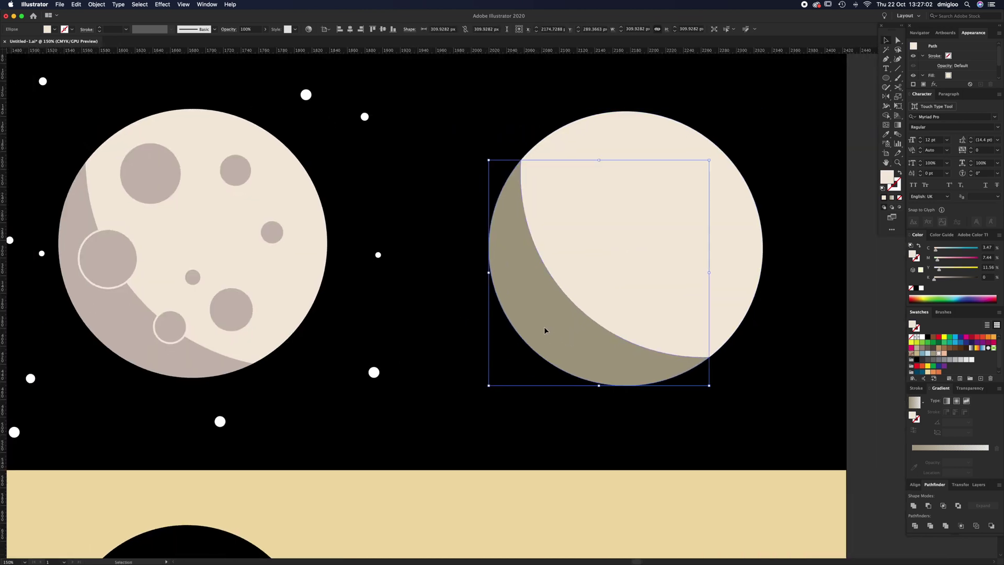
key("i")
left_click(193, 345)
key("v")
left_click(460, 344)
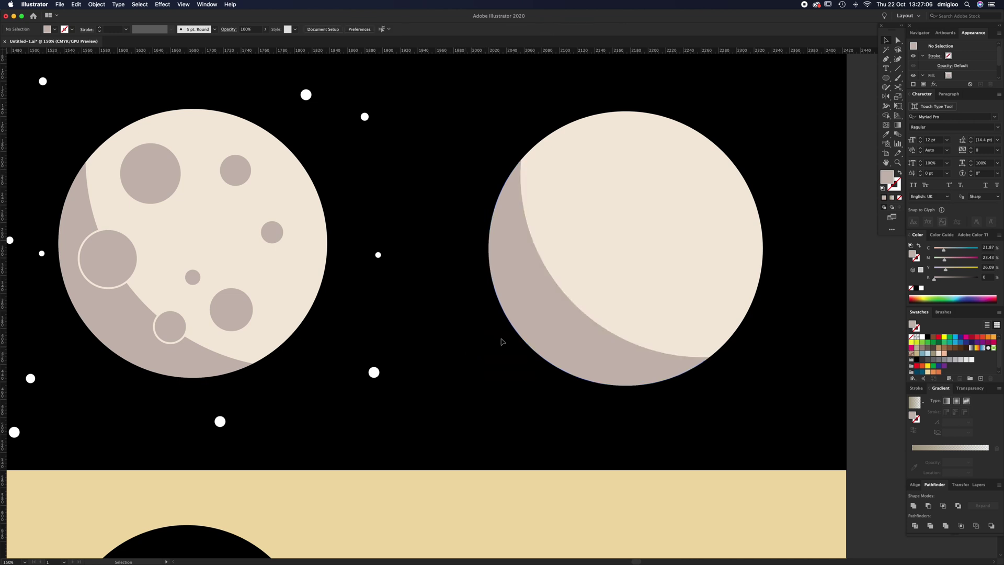
- Draw six circular craters of varying sizes on the new moon, two of them overlapping the crescent's inner edge
key("l")
left_click_drag(582, 162, 603, 184)
left_click_drag(664, 168, 671, 176)
left_click_drag(680, 235, 711, 262)
left_click_drag(621, 292, 624, 295)
left_click_drag(538, 254, 570, 272)
left_click_drag(633, 343, 654, 352)
key("v")
left_click(649, 322)
left_click(631, 352)
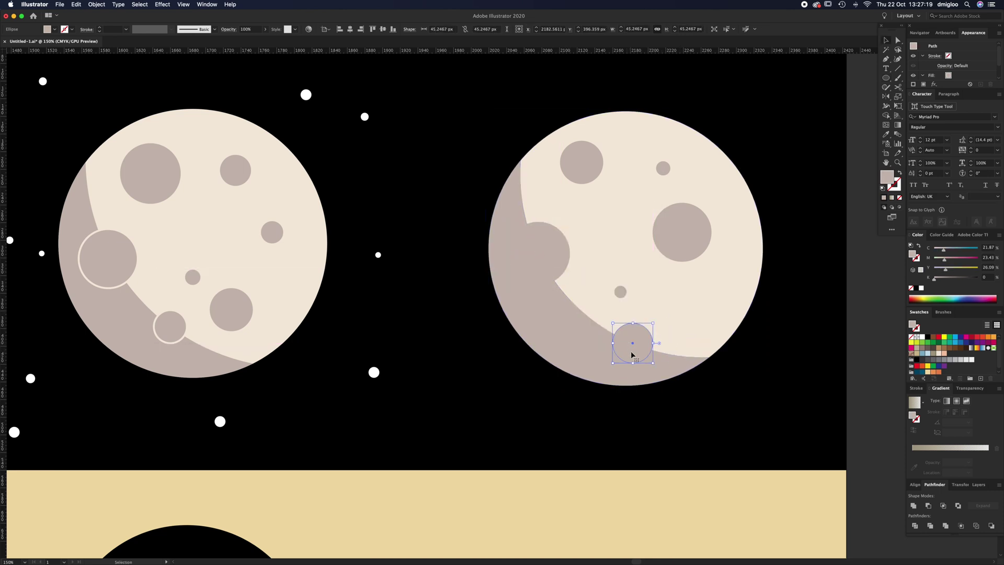
left_click(551, 266, "shift")
left_click(897, 188)
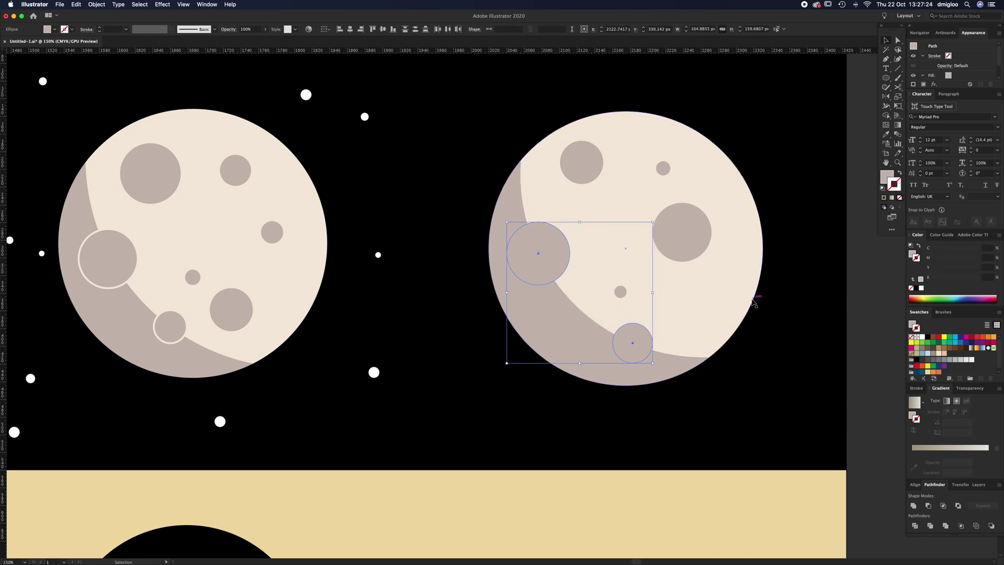
- Sample the moon's cream fill with nothing selected and save it as a swatch
left_click(864, 328)
key("i")
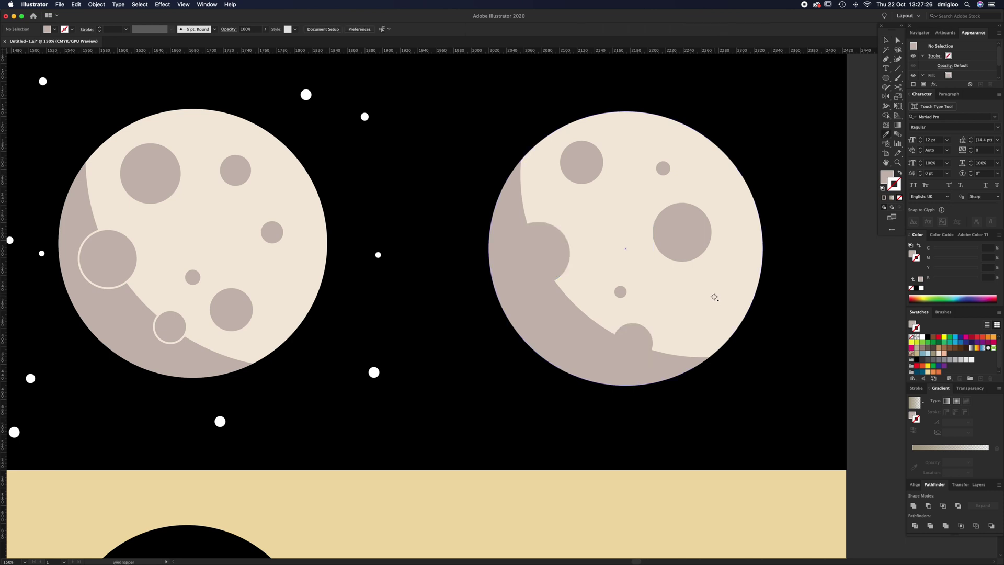
left_click(886, 180)
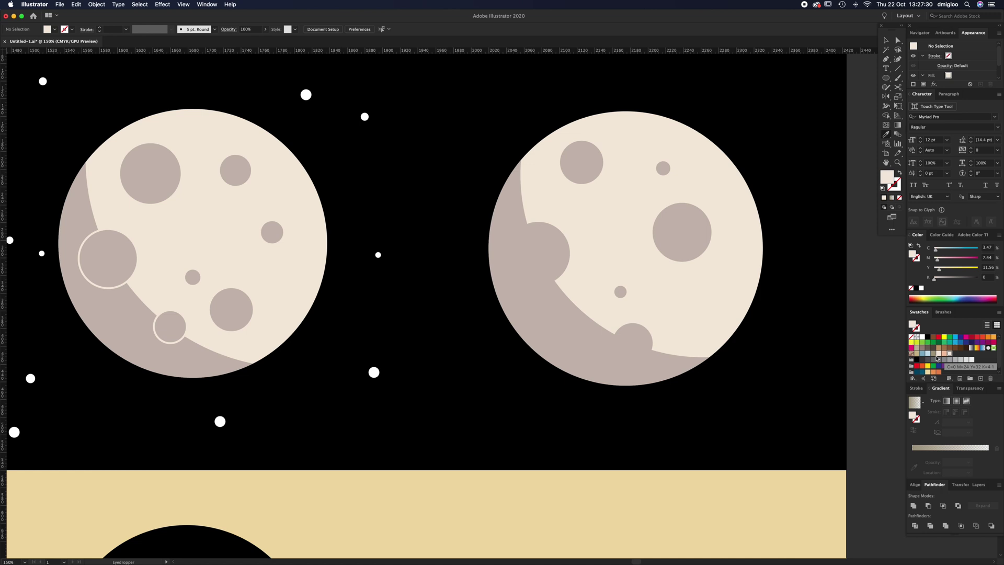
- Give the two craters on the crescent's inner edge a 3 px stroke in the moon's cream colour
key("v")
left_click(648, 343)
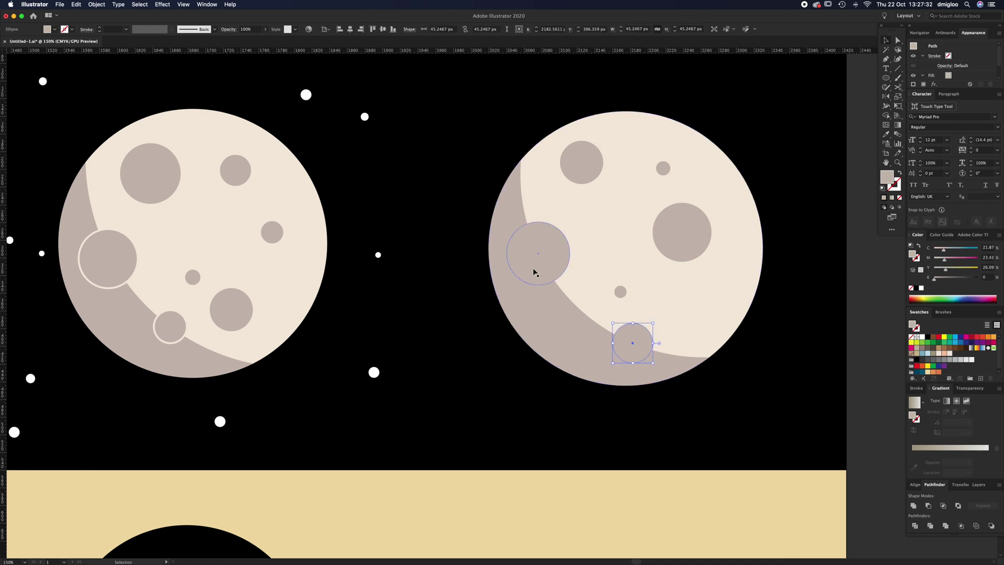
left_click(544, 265, "shift")
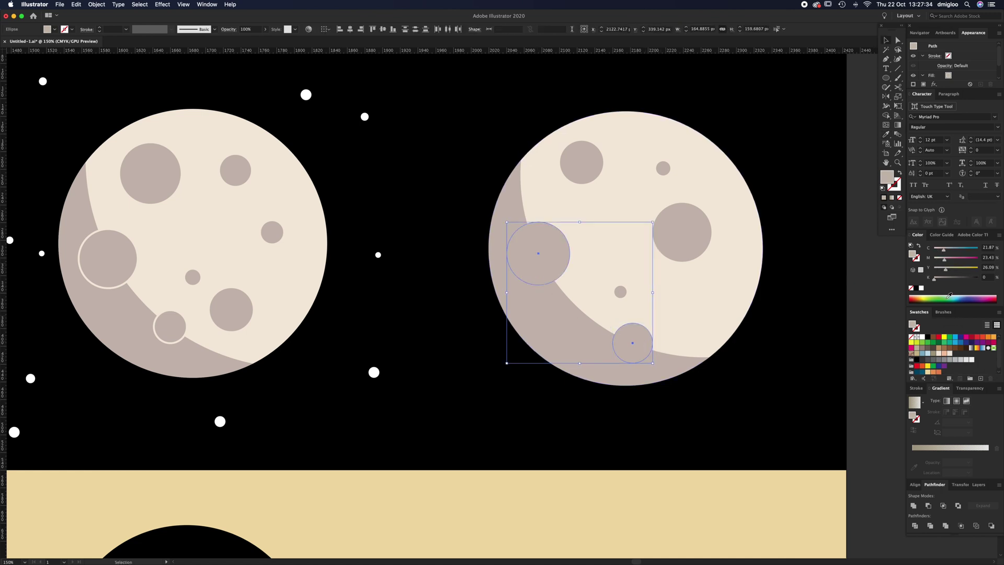
left_click(896, 187)
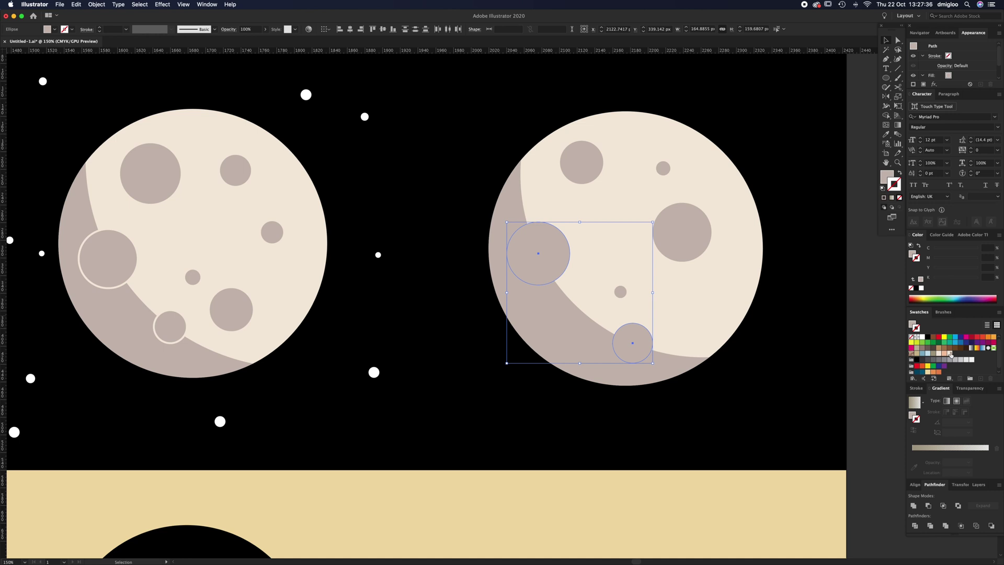
left_click(948, 359)
left_click(917, 389)
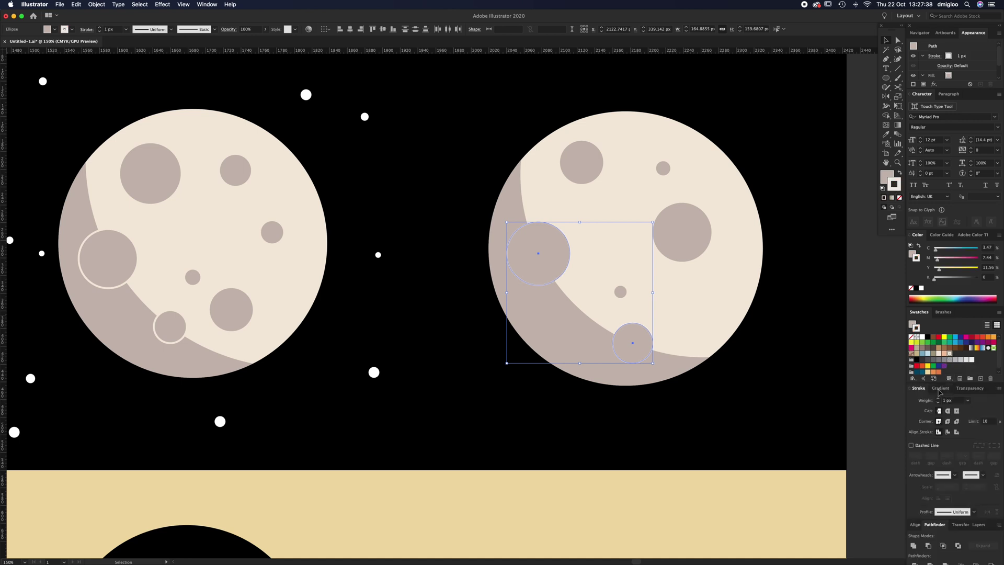
left_click(953, 401)
type("3")
key("Return")
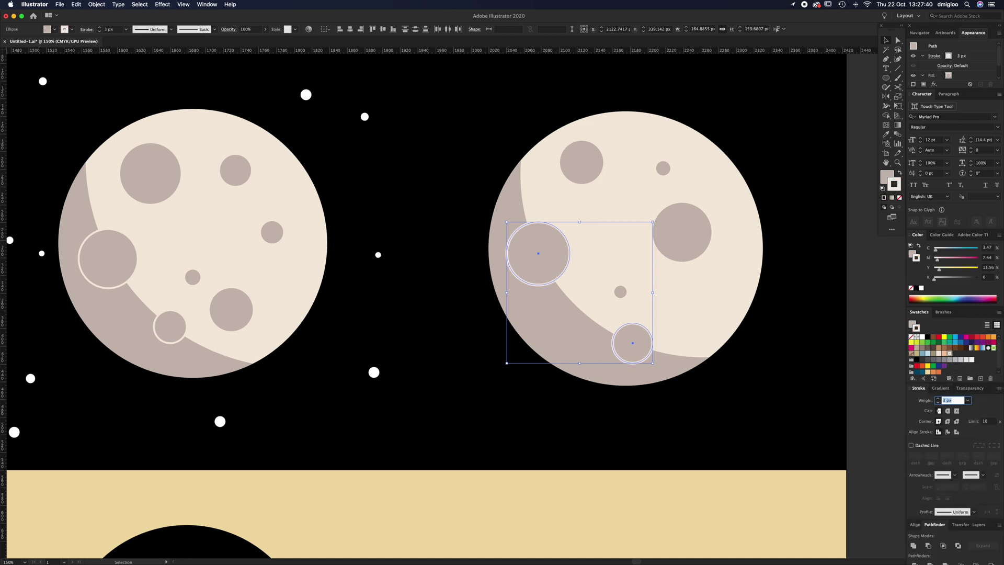
- Scatter eleven small white circles of varying sizes as stars across the black background around the new moon
key("super+shift+a")
key("z")
left_click(567, 295, "alt")
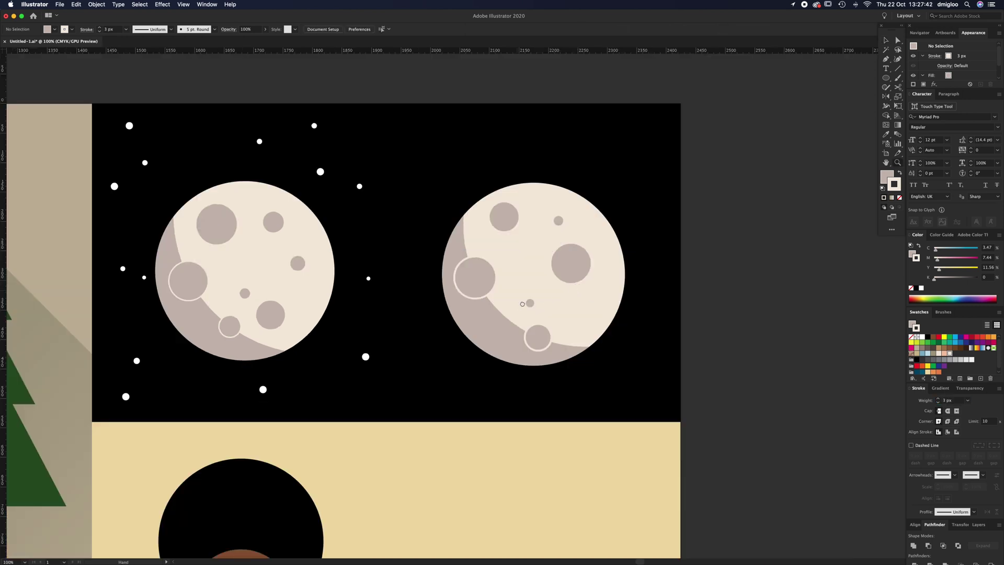
left_click_drag(567, 295, 617, 309)
left_click(885, 78)
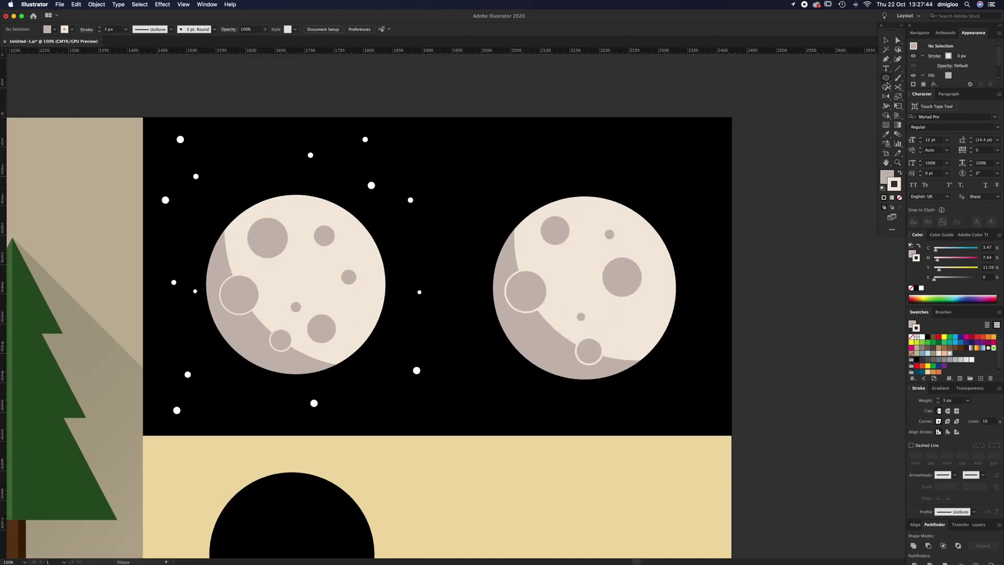
left_click(887, 178)
left_click(922, 289)
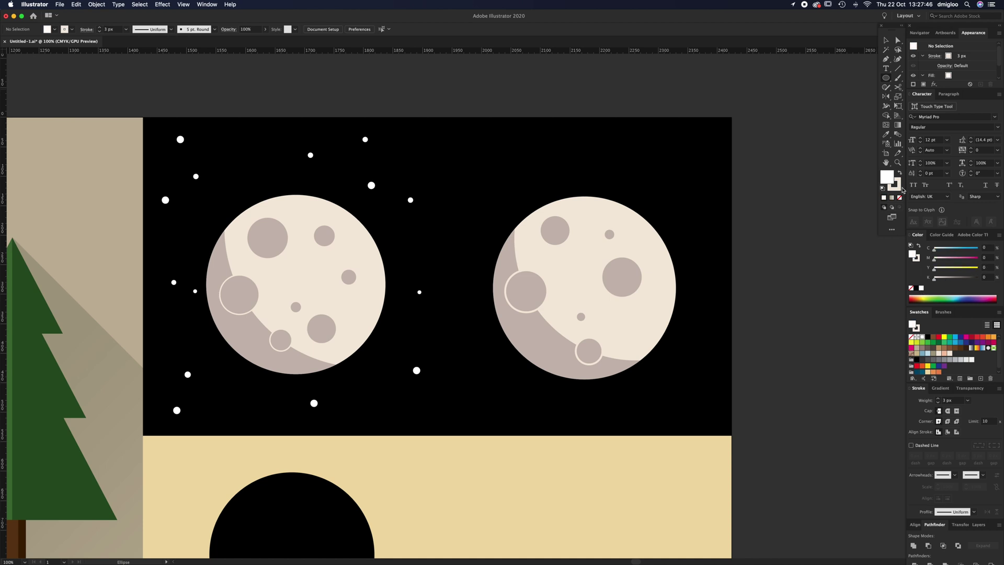
left_click_drag(481, 153, 490, 162)
left_click_drag(648, 197, 653, 202)
left_click_drag(681, 144, 696, 161)
left_click_drag(700, 317, 702, 322)
left_click_drag(675, 378, 682, 384)
left_click_drag(575, 400, 588, 413)
left_click_drag(480, 390, 486, 396)
left_click_drag(470, 334, 474, 338)
left_click_drag(484, 230, 488, 234)
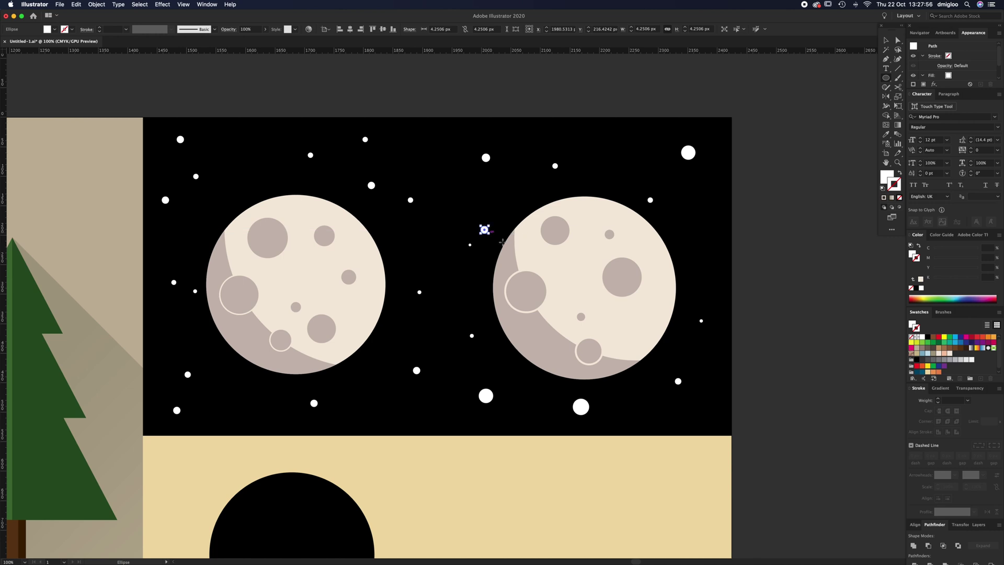
key("v")
left_click(827, 291)
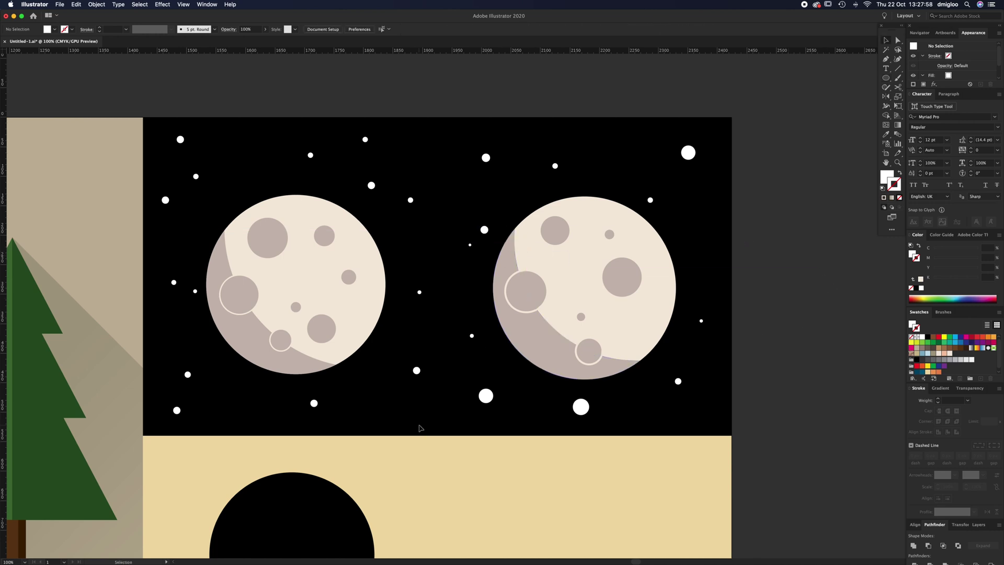
- Draw a fully rounded rectangle about 185 × 293 px beside the reference face and fill it with the reference's skin brown
left_click_drag(445, 509, 513, 249)
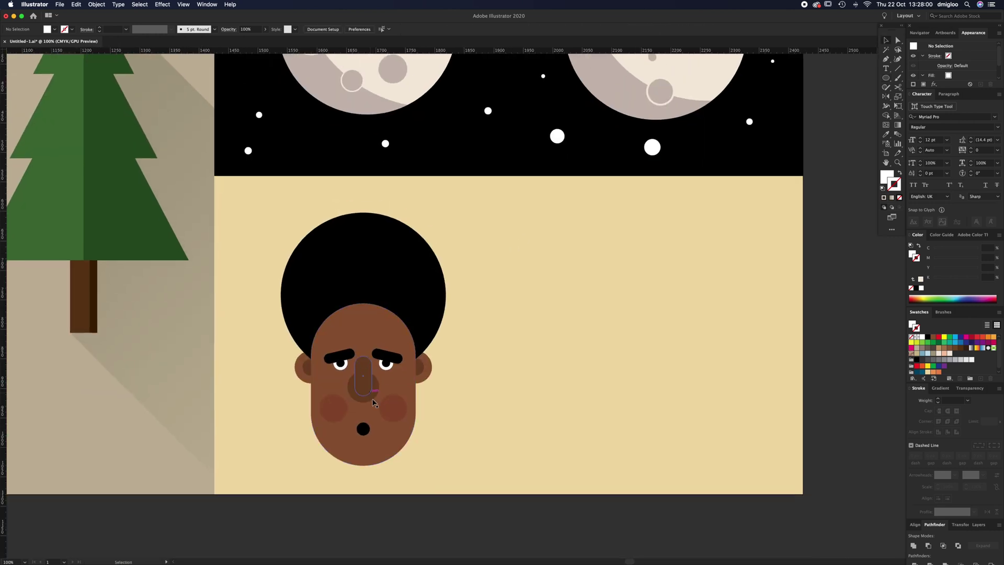
left_click(887, 79)
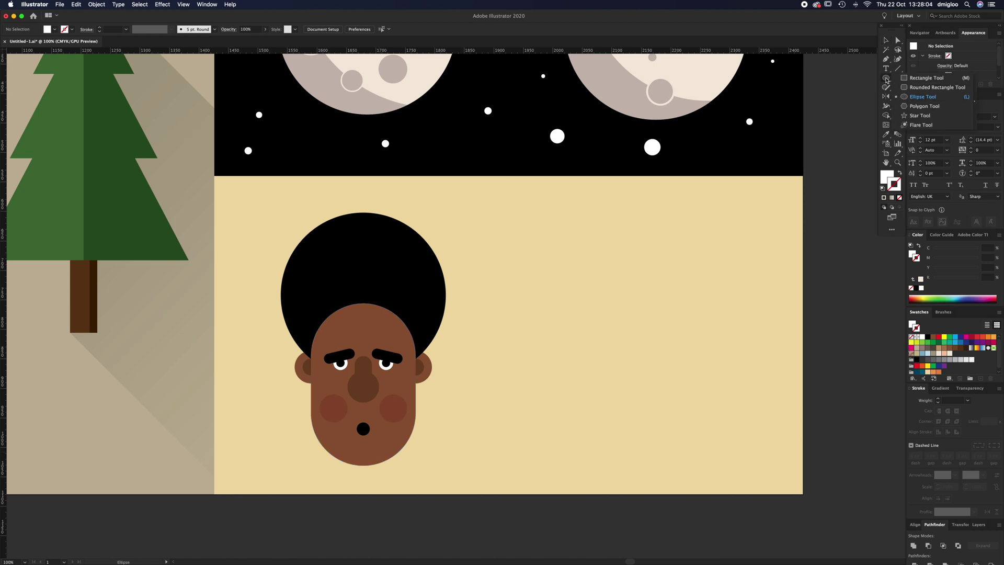
left_click(922, 90)
mouse_move(591, 258)
left_mouse_down()
mouse_move(710, 396)
mouse_move(701, 425)
mouse_move(732, 413)
mouse_move(701, 422)
mouse_move(722, 422)
mouse_move(724, 411)
mouse_move(733, 467)
mouse_move(723, 446)
mouse_move(702, 467)
mouse_move(692, 459)
left_mouse_up()
key("Up")
key("Up")
key("Up")
key("Up")
key("Up")
key("Up")
key("Up")
key("Up")
key("Up")
key("Up")
key("Up")
key("Up")
key("Down")
key("Down")
key("Down")
key("Down")
key("Down")
key("Down")
key("Down")
key("Down")
key("Down")
key("Up")
key("Up")
key("Up")
key("Up")
key("Up")
key("Up")
key("Up")
key("Up")
key("Up")
key("Up")
key("i")
left_click(381, 429)
key("v")
- Draw a circle about 253 px wide centred on the new head's top edge and fill it with the reference hair's black
left_click(886, 78)
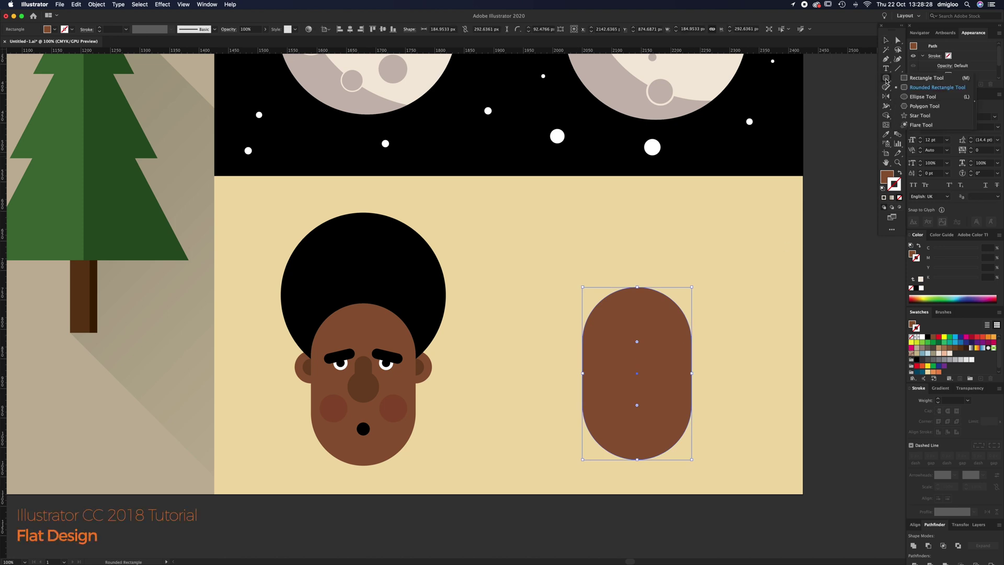
left_click(926, 96)
key("ctrl+shift+a")
left_click_drag(636, 287, 713, 310)
key("i")
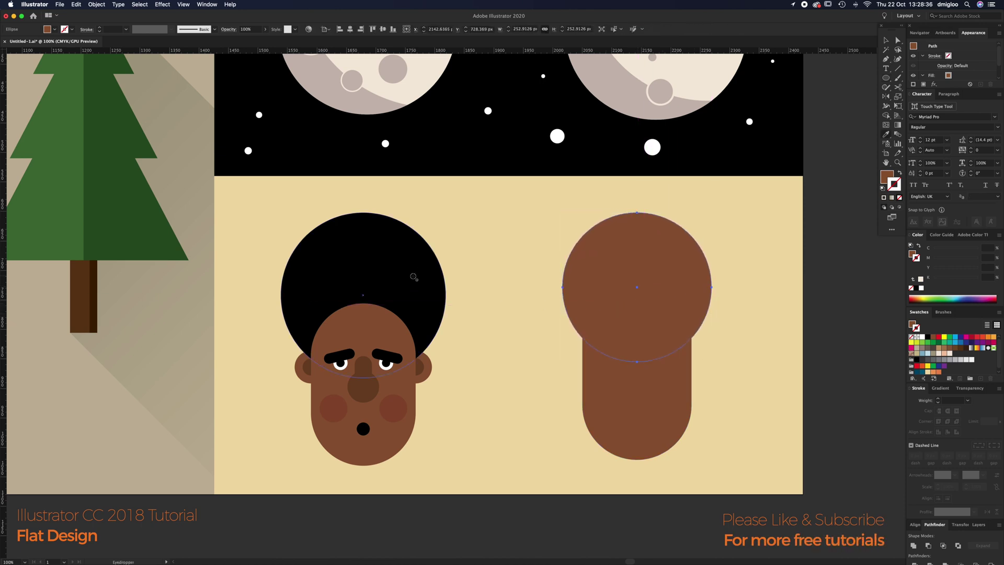
left_click(415, 273)
key("v")
- Bring the brown head shape in front of the black hair circle
left_click(542, 340)
left_click(635, 393)
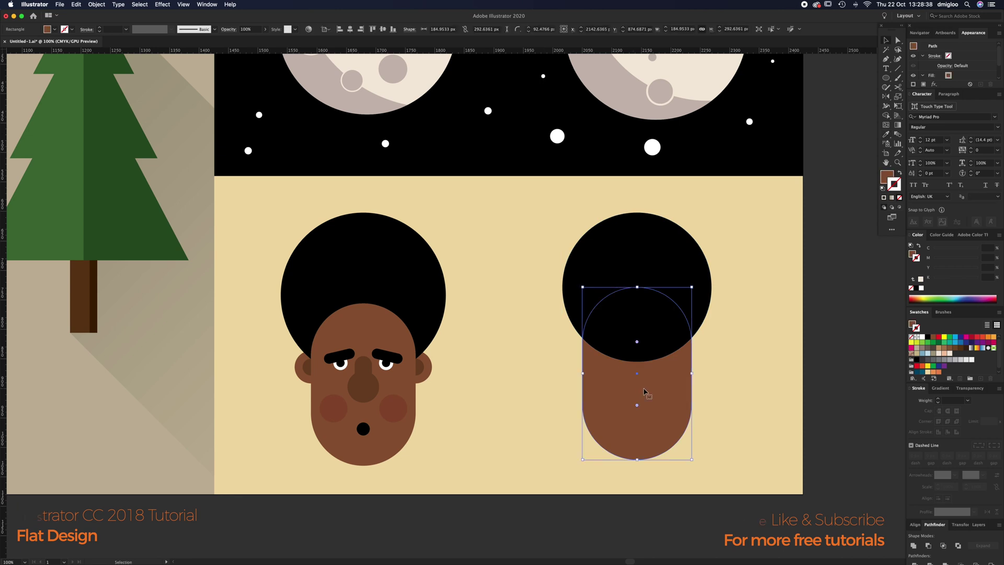
key("super+shift+bracketright")
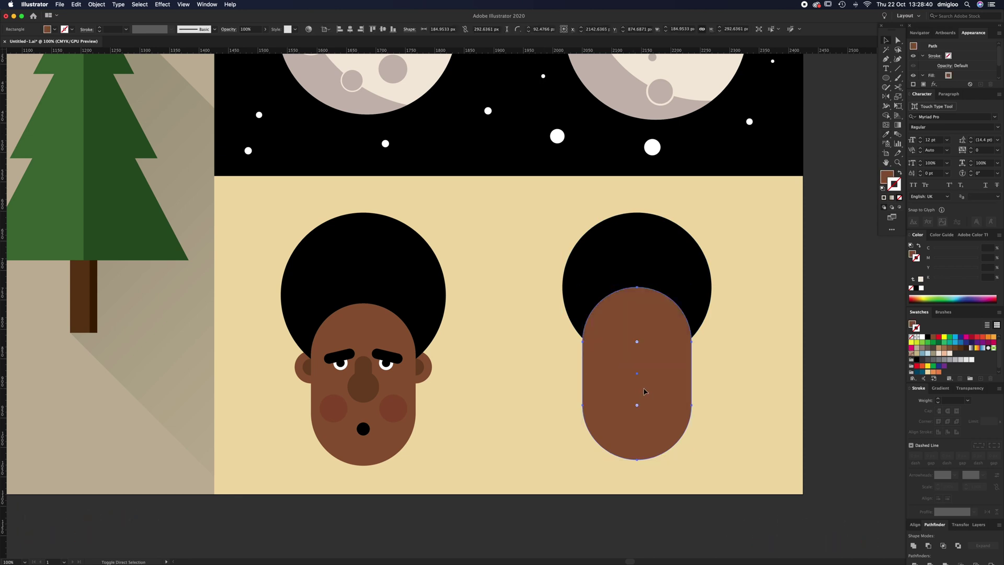
key("super+shift+a")
- Draw an eye circle about 23 px wide between the two faces and fill it white
key("z")
left_click(562, 384)
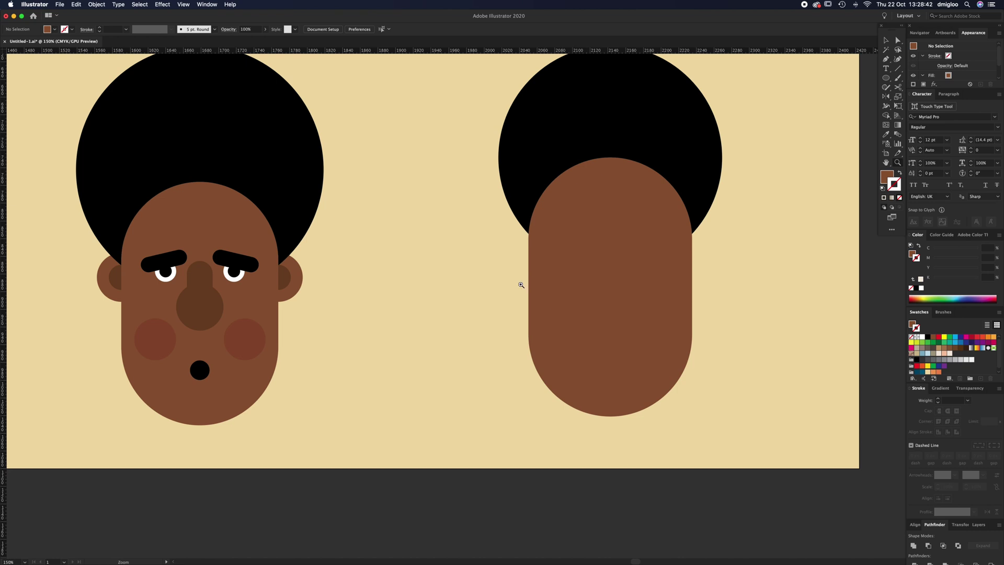
left_click_drag(468, 290, 528, 269)
left_click_drag(416, 270, 439, 293)
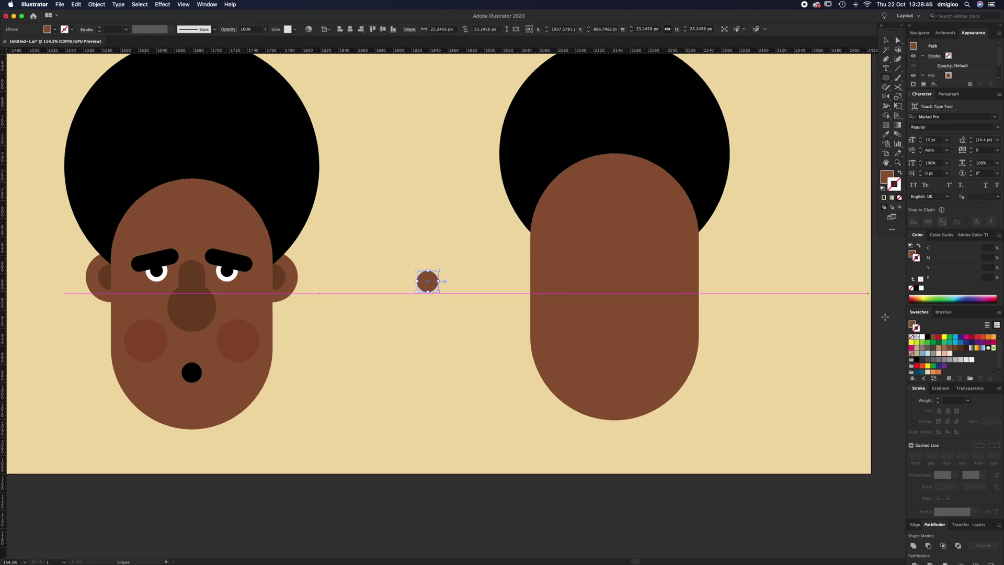
left_click(887, 177)
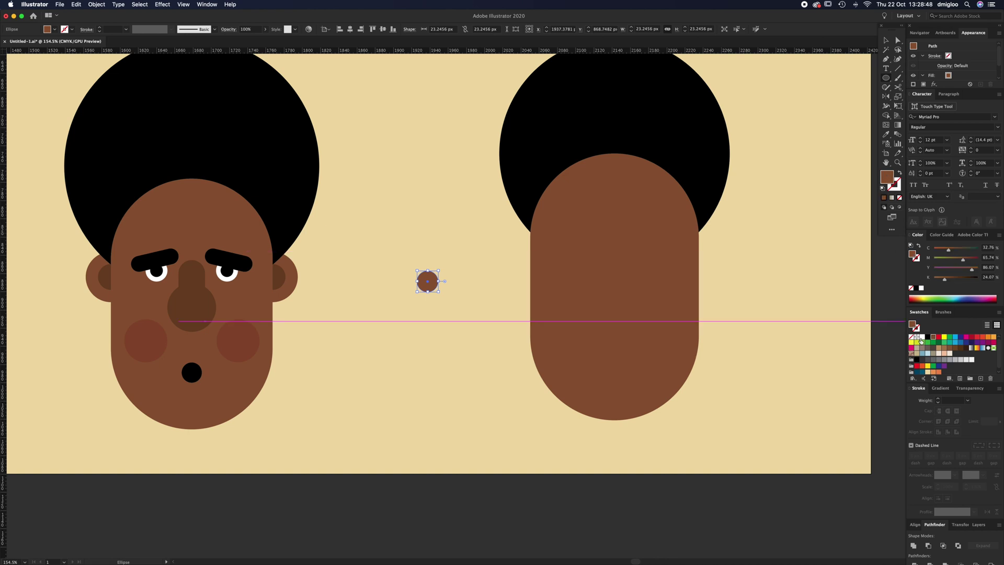
left_click(923, 337)
key("super+shift+a")
- Add a smaller black pupil inside the white eye circle and place two copies of the eye on the new head
key("v")
left_click(432, 284)
key("a")
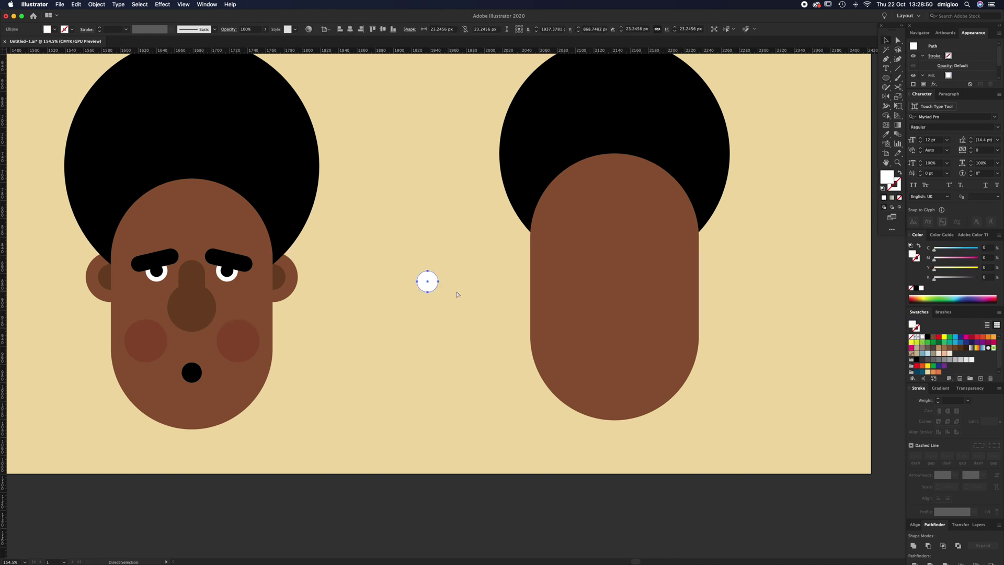
left_click_drag(440, 269, 656, 252)
key("i")
left_click(507, 210)
left_click(462, 271, "super")
key("v")
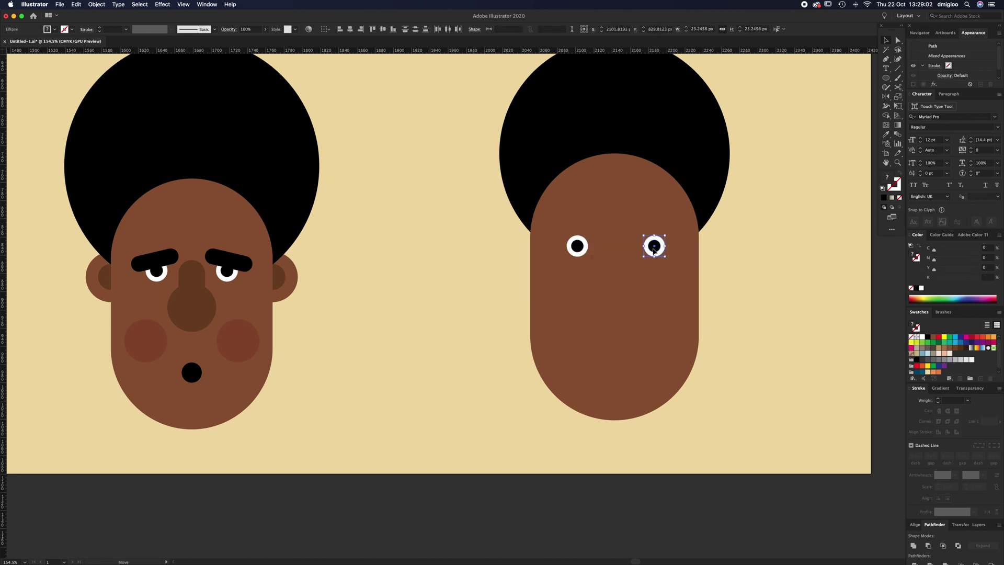
- Group the two eyes and centre them horizontally with the head and hair
left_click(583, 251, "shift")
key("super+g")
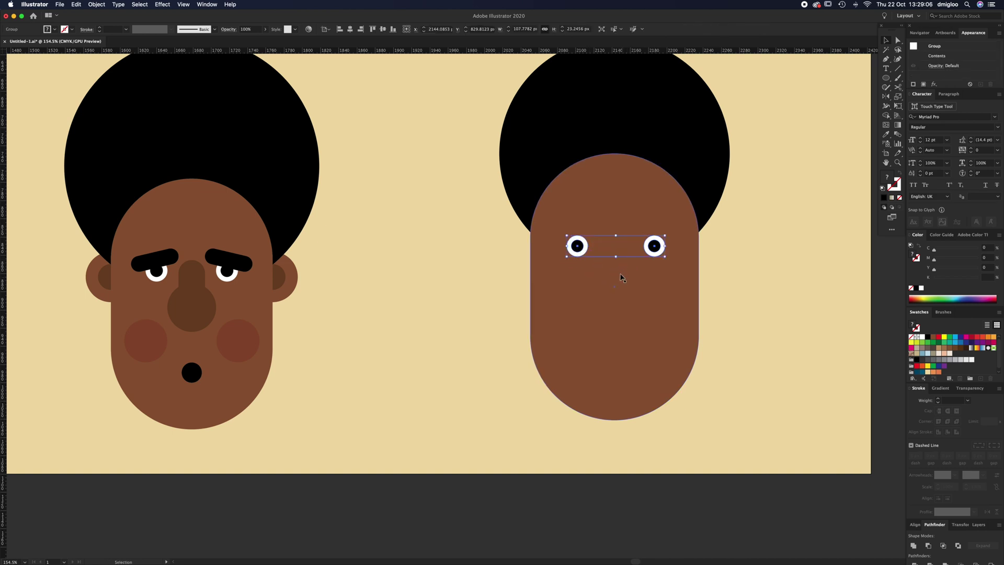
left_click_drag(643, 334, 732, 147)
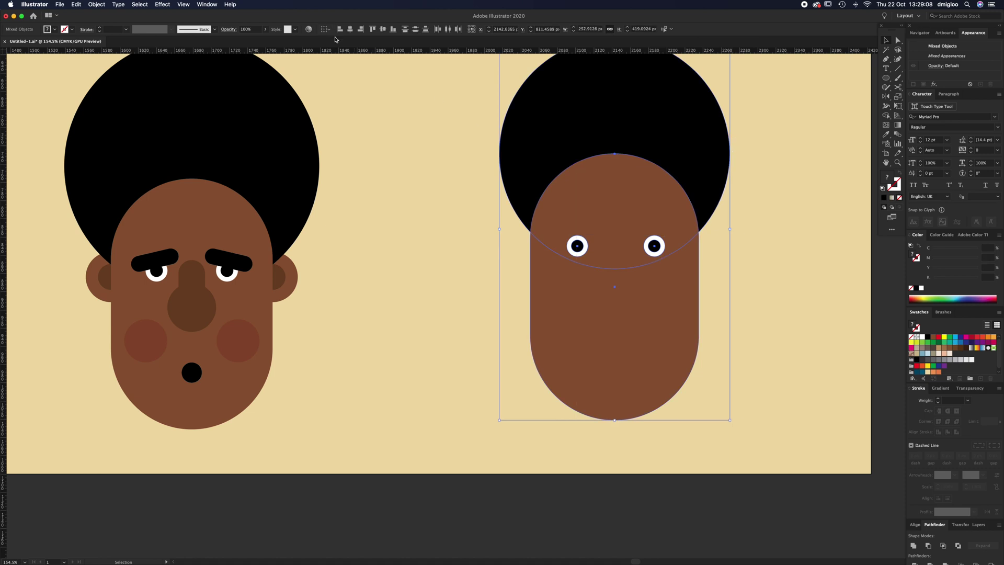
left_click(351, 30)
left_click(482, 299)
- Move the grouped eyes slightly lower on the face and realign their horizontal centre with the head and hair
left_click_drag(581, 247, 566, 253)
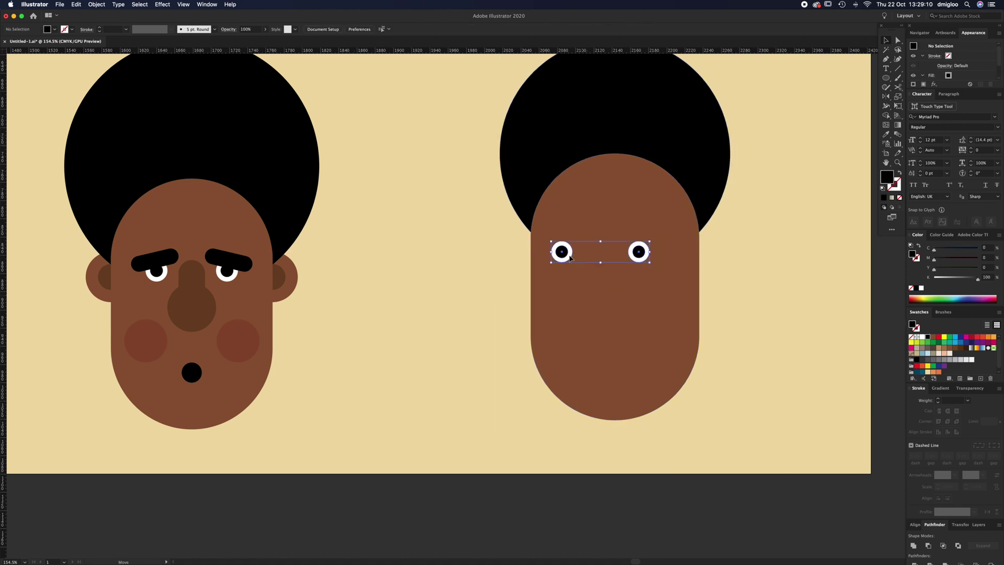
left_click(485, 319)
left_click_drag(736, 162, 737, 164)
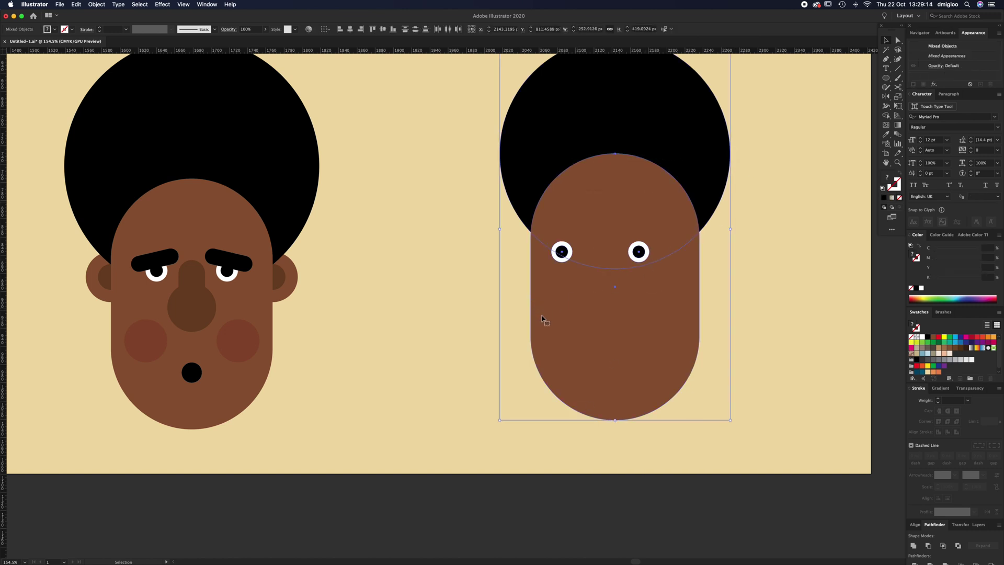
left_click(351, 29)
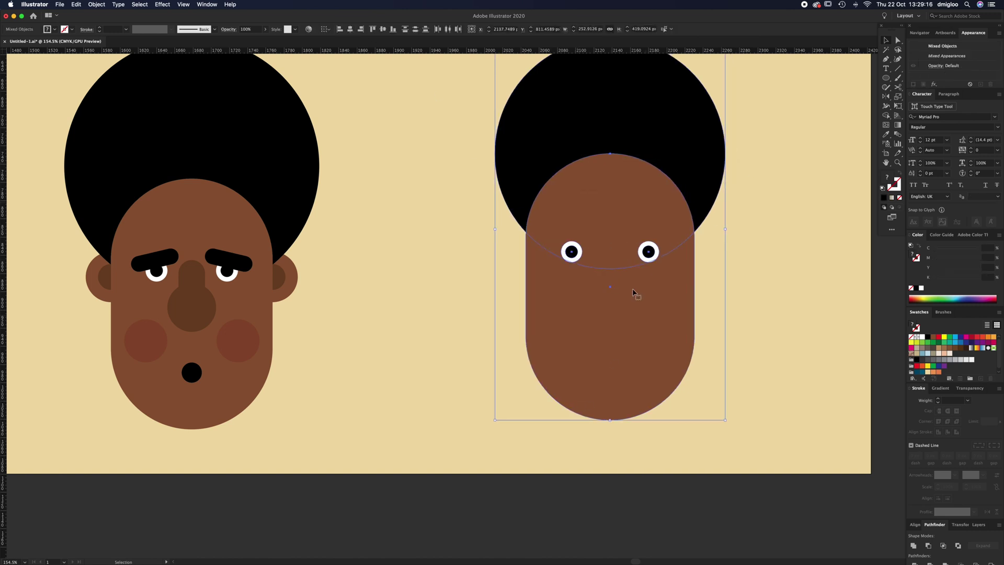
left_click(776, 263)
- Draw a nose circle below and between the eyes and fill it with the reference nose's dark brown
left_click(886, 79)
left_click_drag(610, 301, 629, 322)
key("i")
left_click(191, 306)
key("v")
left_click(408, 288)
- Add a dark brown rounded rectangle about 24 × 51 px as the nose bridge, overlapping the top of the nose circle
left_click_drag(886, 79, 907, 89)
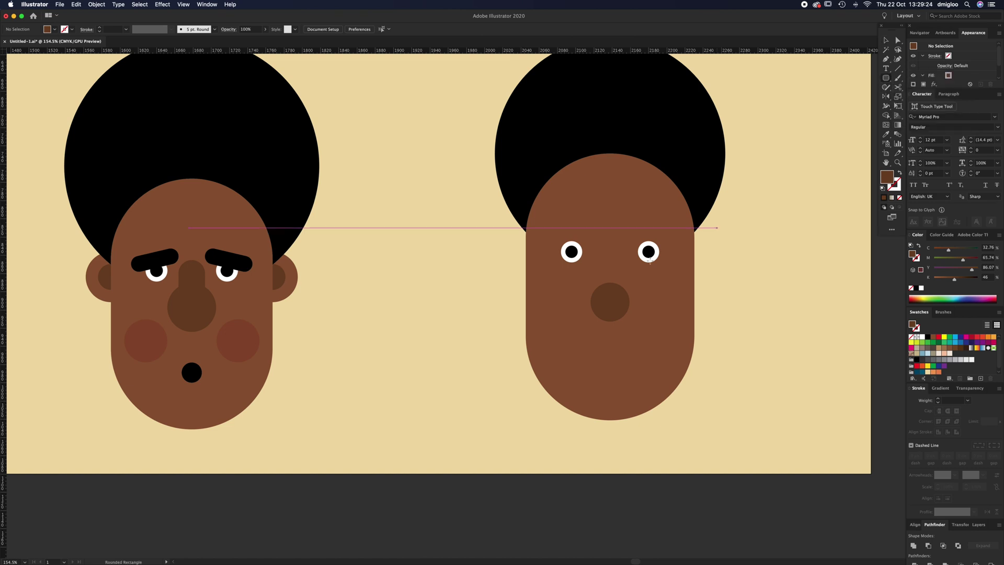
left_click_drag(610, 275, 622, 298)
key("v")
left_click_drag(699, 255, 469, 164)
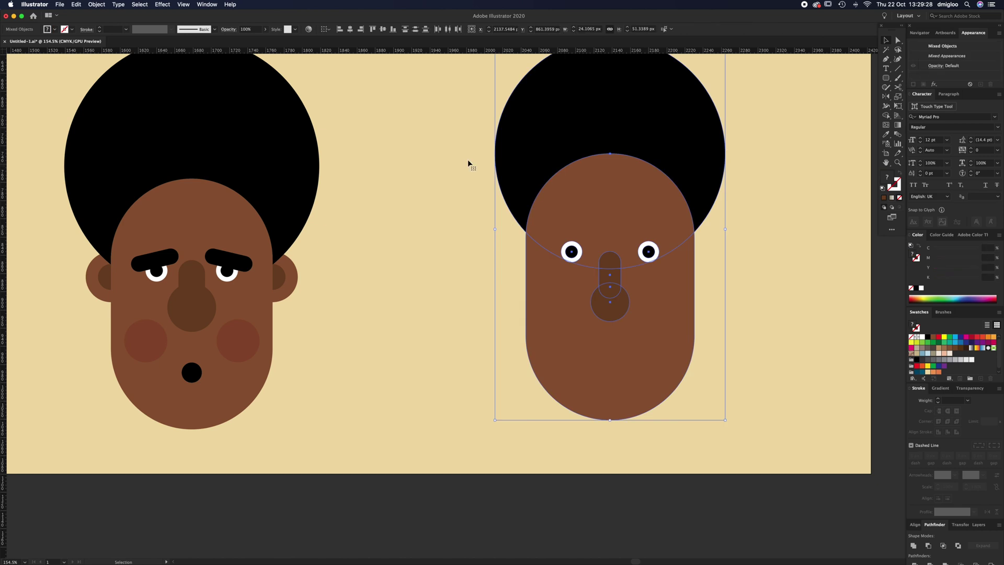
left_click(445, 355)
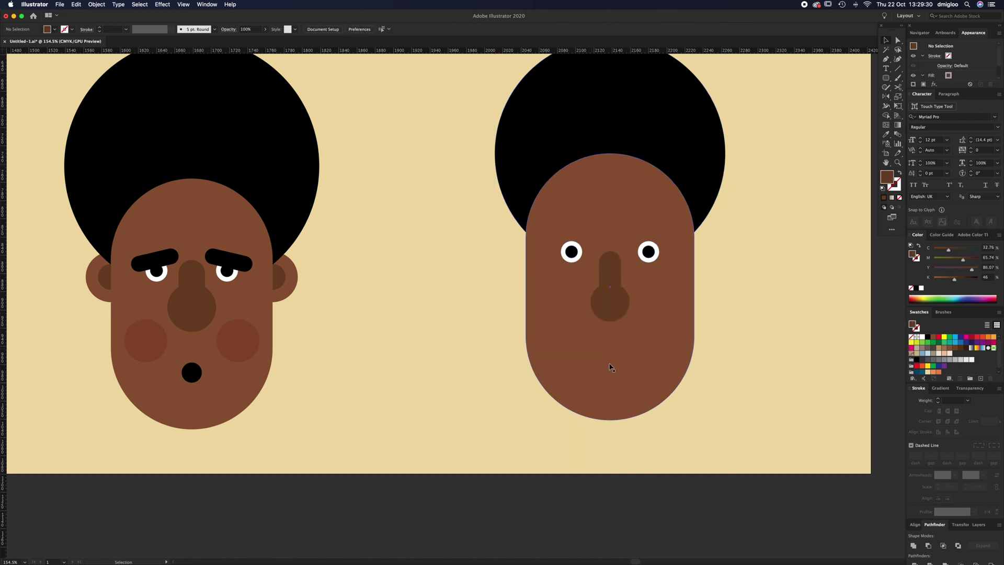
- Draw two matching cheek circles on either side below the nose and fill them with the reference cheeks' reddish brown
left_click_drag(887, 78, 926, 96)
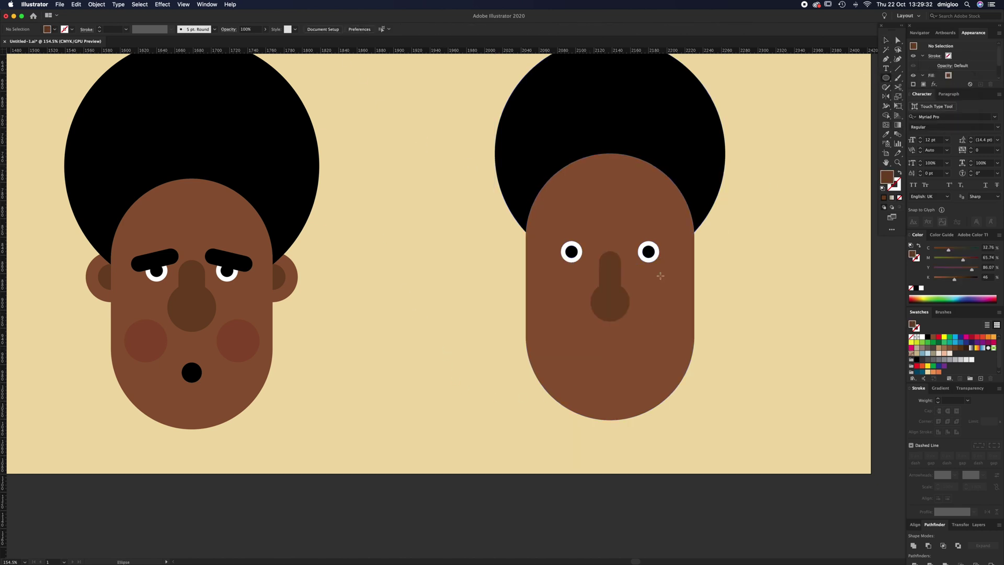
mouse_move(561, 333)
left_mouse_down()
mouse_move(578, 349)
mouse_move(667, 346)
left_mouse_up()
left_click(561, 340, "shift")
key("i")
left_click(251, 343)
key("super+shift+a")
- Draw a mouth circle about 28 px wide below the nose and fill it with the reference mouth's black
left_click_drag(610, 363, 621, 374)
key("i")
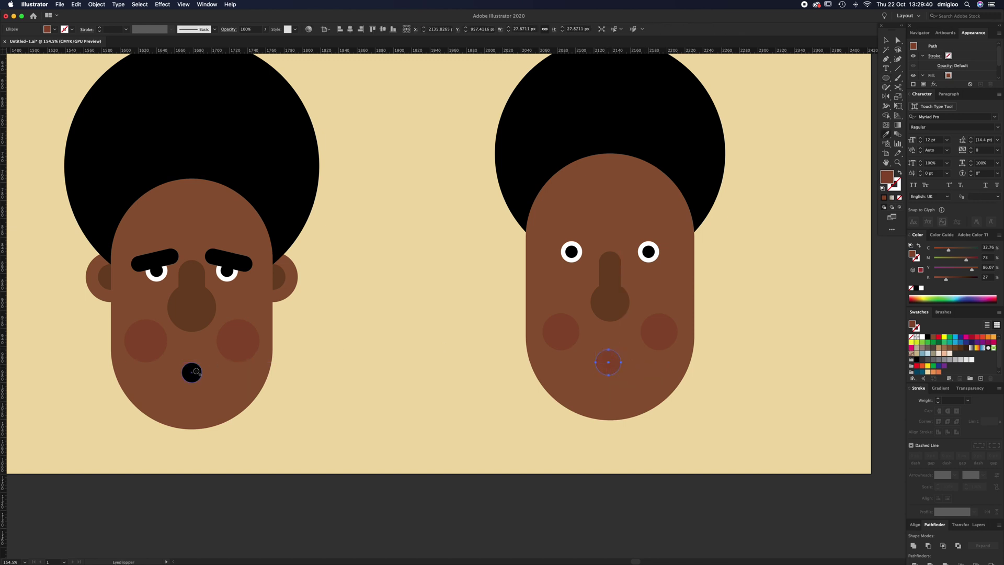
left_click(196, 372)
key("v")
left_click(449, 348)
- Draw a tilted black rounded-rectangle eyebrow over one eye and copy it over the other eye
left_click_drag(885, 80, 926, 86)
mouse_move(397, 265)
left_mouse_down()
mouse_move(442, 279)
mouse_move(449, 258)
mouse_move(446, 266)
mouse_move(473, 264)
mouse_move(586, 235)
mouse_move(580, 241)
mouse_move(666, 243)
left_mouse_up()
key("v")
- Reflect the copied eyebrow across the vertical axis and nudge it outward over its eye
left_click(887, 96)
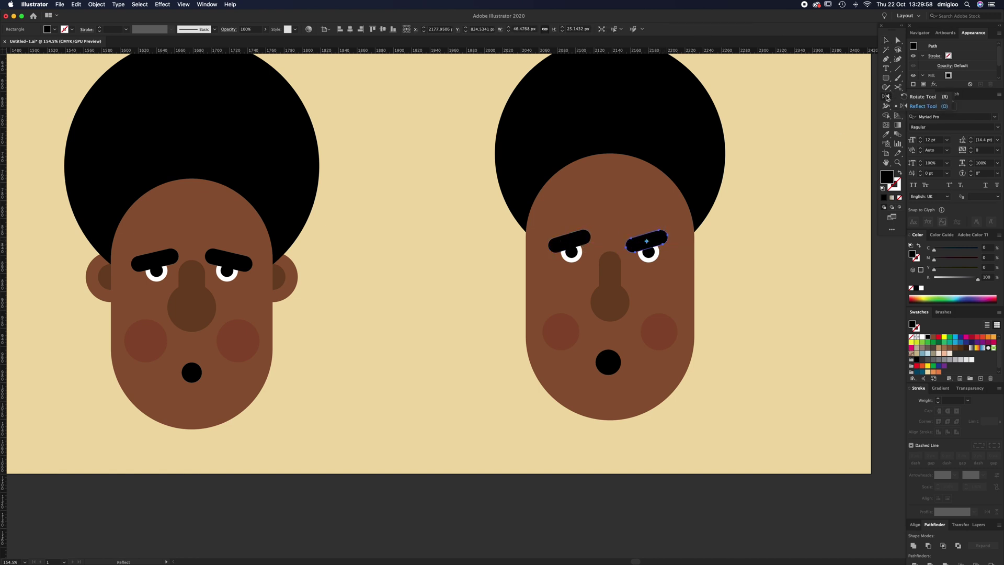
double_click(887, 98)
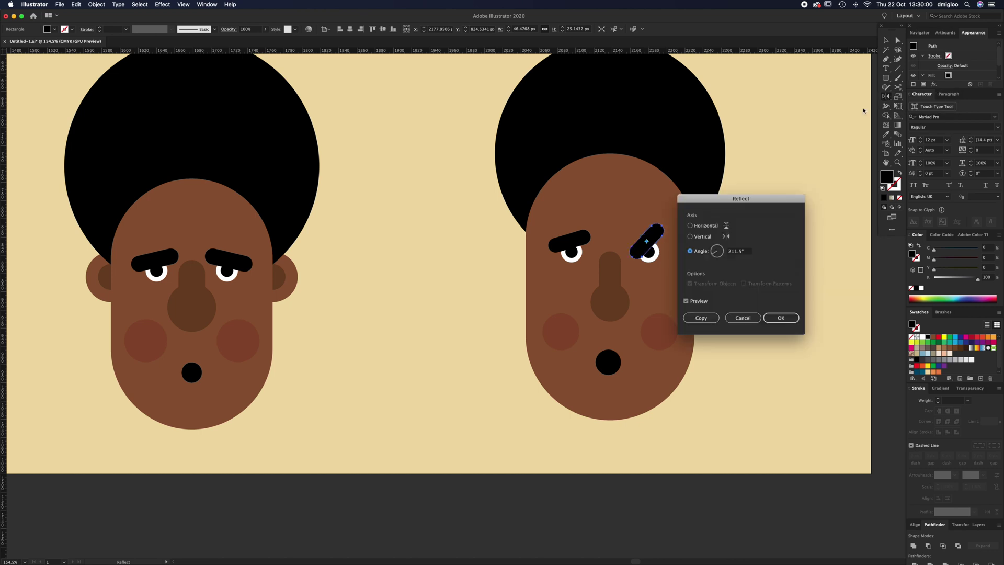
left_click(691, 236)
left_click(781, 317)
key("v")
left_click_drag(658, 245, 662, 245)
left_click(790, 267)
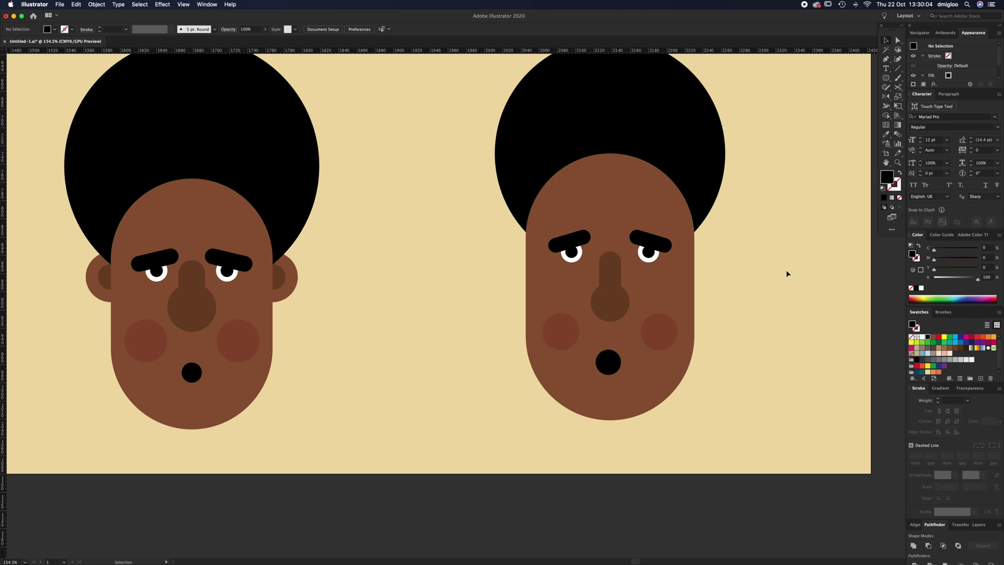
- Build an ear from a skin-brown circle about 53 px wide with a smaller dark brown circle inside, and place it on the head's left edge
left_click_drag(887, 78, 921, 96)
mouse_move(428, 290)
left_mouse_down()
mouse_move(464, 321)
mouse_move(443, 290)
left_mouse_up()
key("i")
left_click(291, 285)
key("v")
key("a")
key("v")
left_click_drag(413, 246, 539, 253)
- Delete the inner ear circle's anchor point nearest the eye to leave a dark brown half circle
key("a")
key("v")
key("a")
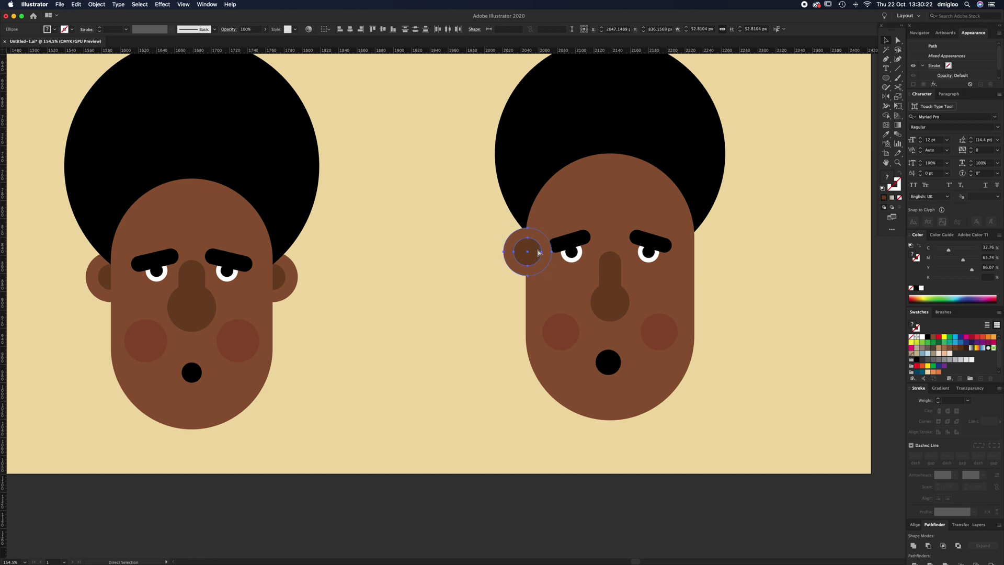
left_click(540, 252)
key("Delete")
- Place a mirrored copy of the ear on the opposite edge of the new head
key("v")
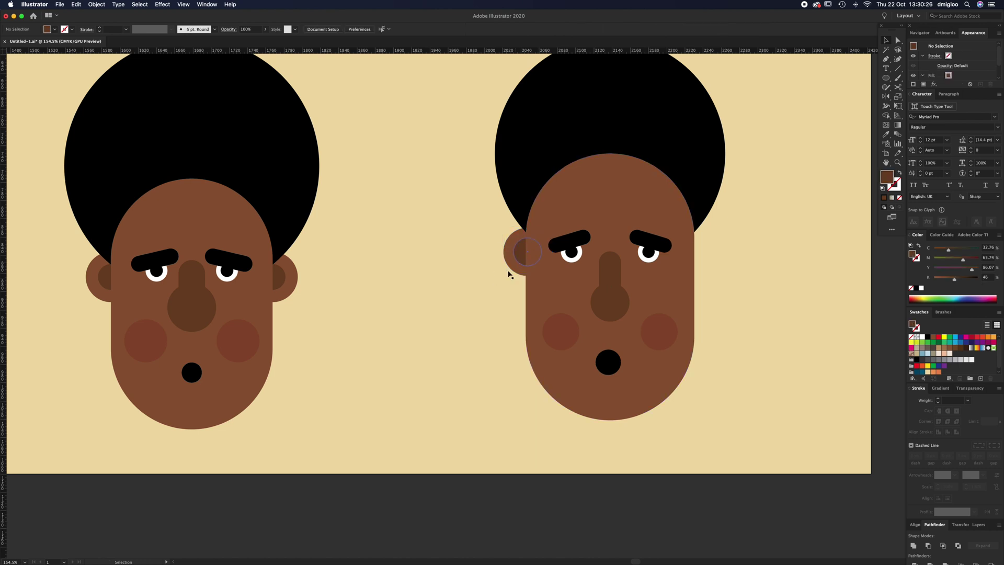
left_click_drag(529, 256, 684, 270)
left_click(752, 272)
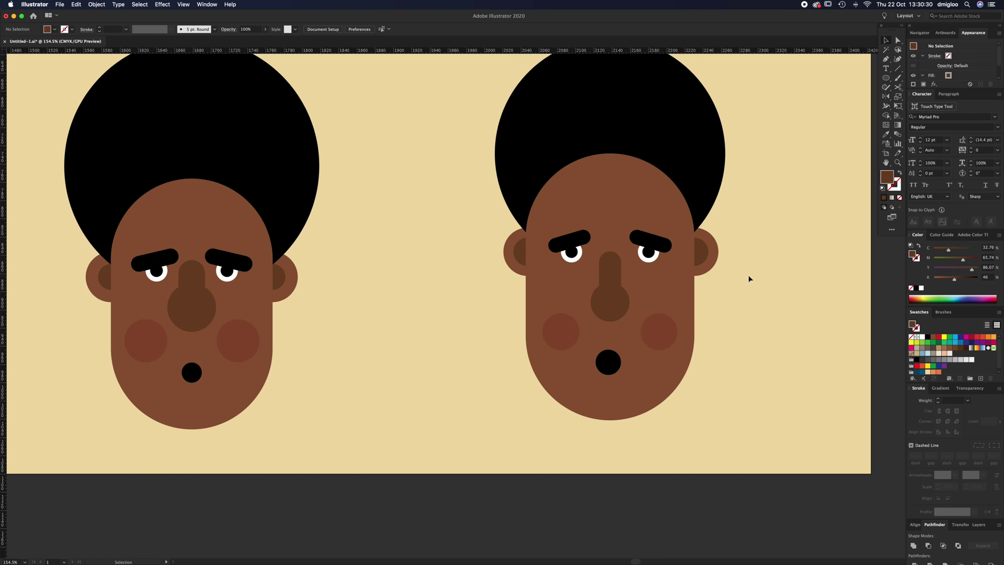
- Draw a rounded rectangle about 140 px wide and 252 px high with 7 px corners beside the reference smartphone
key("z")
left_click(410, 305, "alt")
left_click(410, 305, "alt")
left_click(410, 305, "alt")
left_click_drag(342, 298, 752, 362)
left_click_drag(245, 373, 454, 352)
left_click(317, 248)
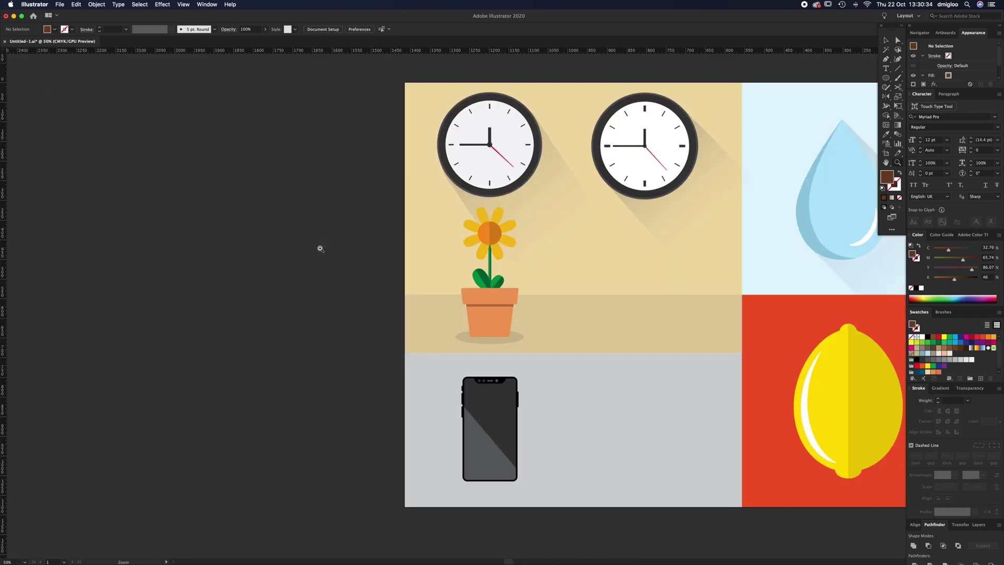
left_click(523, 424)
left_click(543, 287)
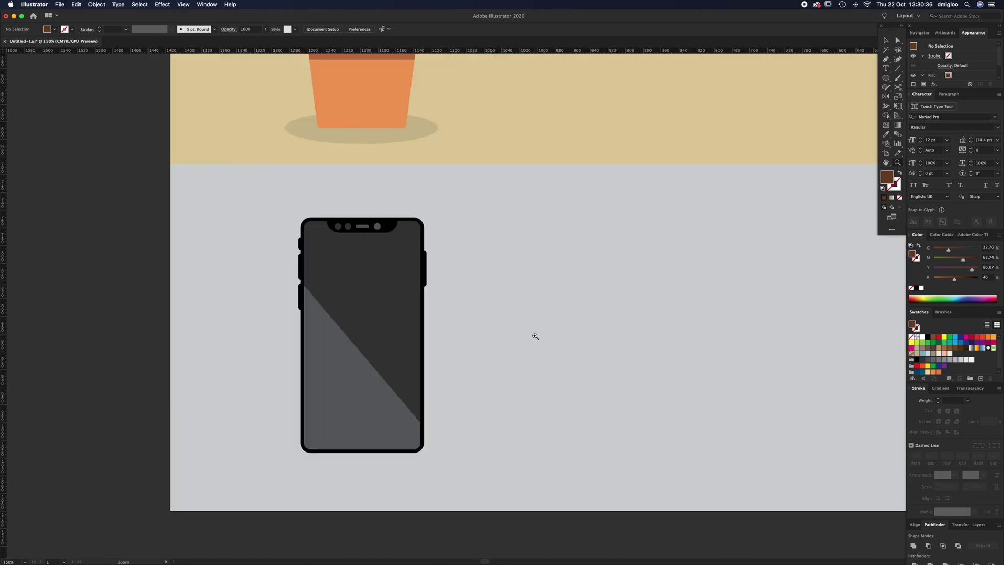
left_click(535, 336)
key("v")
left_click_drag(885, 80, 921, 89)
left_click_drag(558, 149, 779, 446)
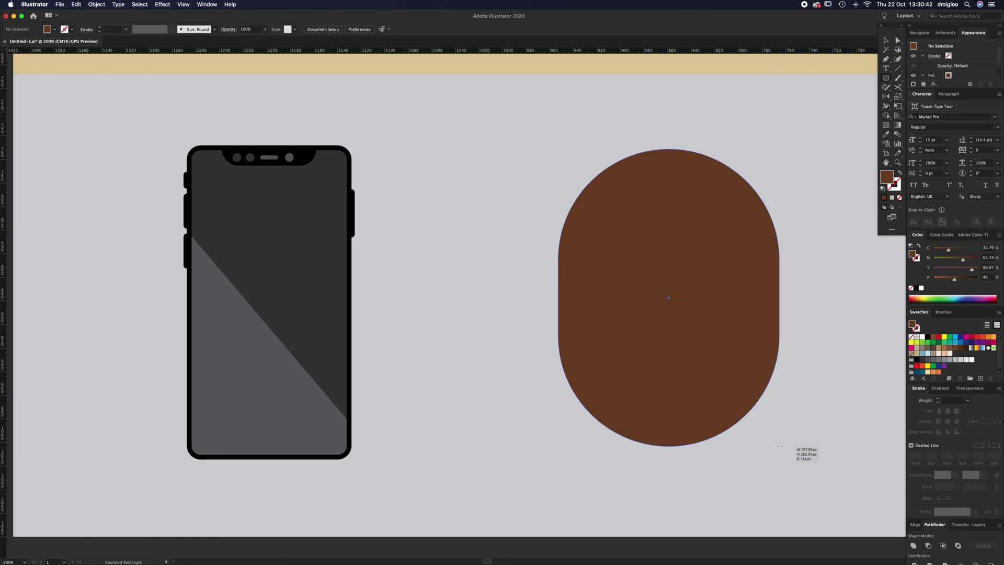
key("Down")
key("Down")
key("Down")
key("Down")
key("Down")
key("Down")
key("Down")
key("Down")
key("Down")
key("Down")
key("Down")
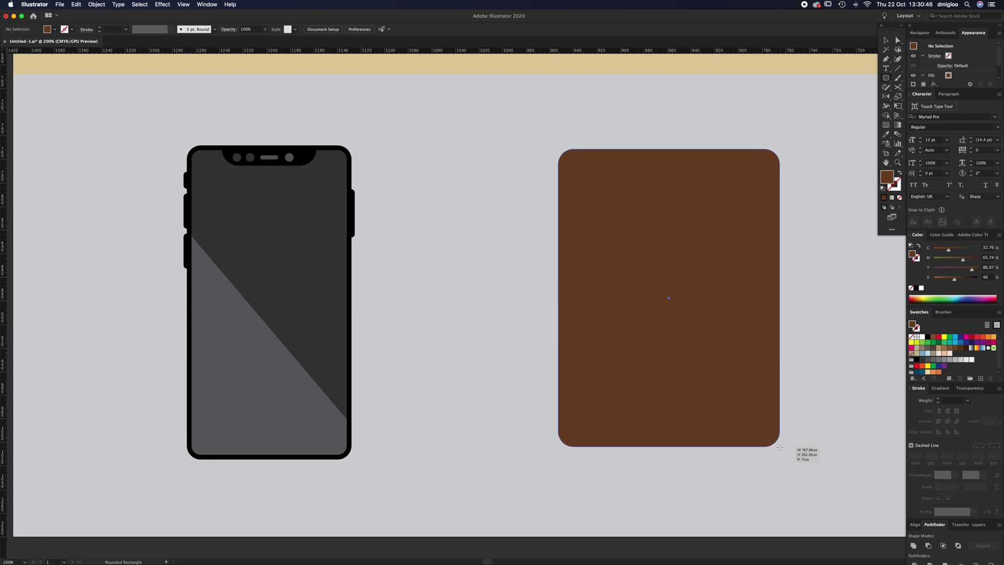
key("Down")
left_click_drag(780, 446, 723, 447)
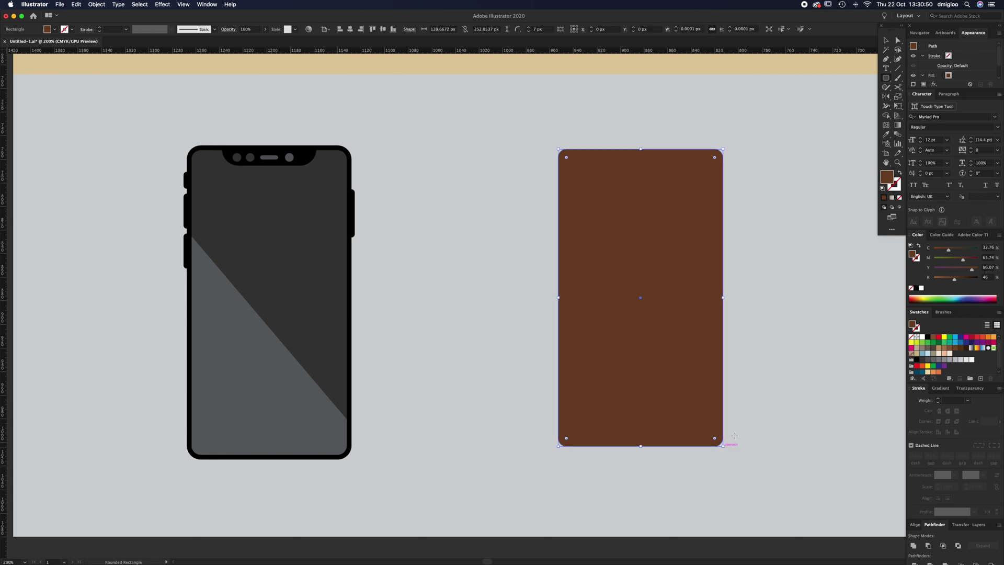
- Fill the rounded rectangle with black and shift it slightly down and to the left
left_click(929, 338)
key("v")
left_click(778, 345)
left_click_drag(684, 329, 678, 335)
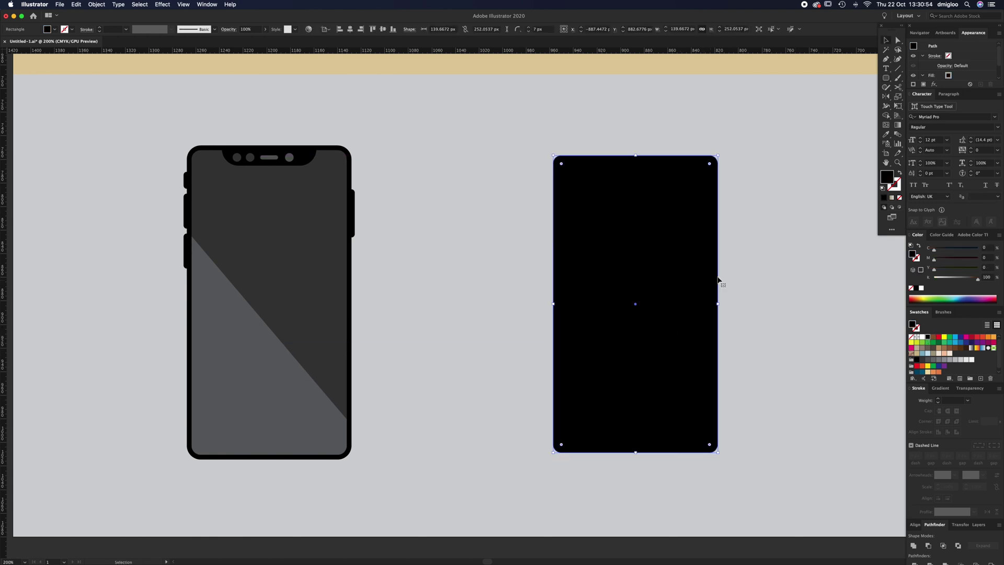
- Fill the phone body with the dark grey sampled from the reference phone's screen
left_click(896, 187)
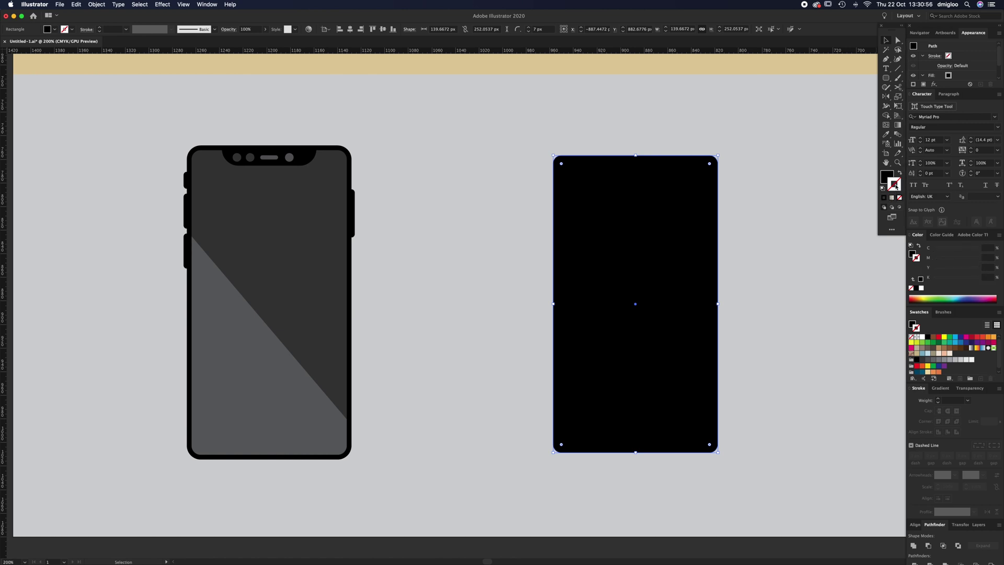
key("i")
left_click(314, 299)
key("v")
left_click(887, 180)
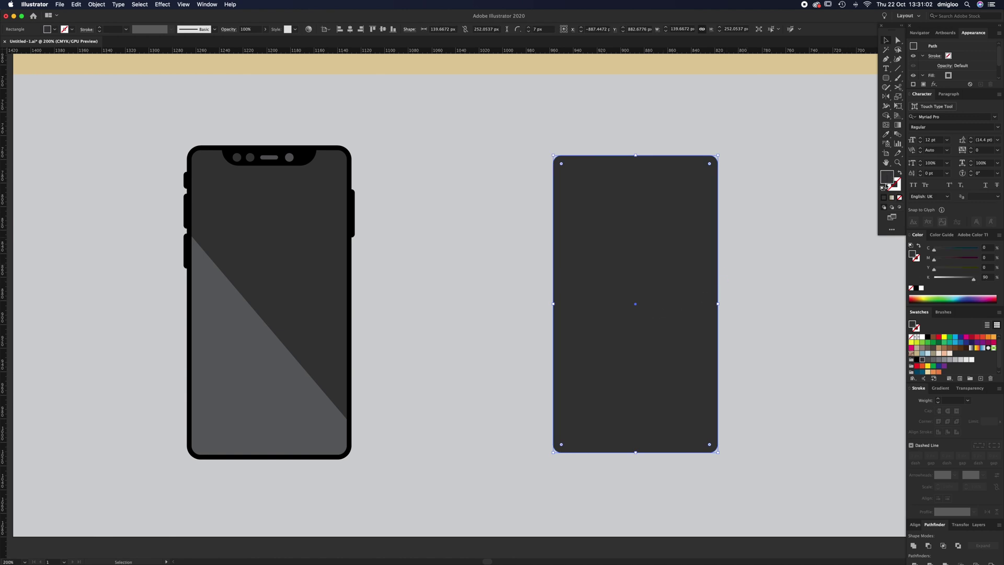
- Give the phone body a black stroke of 4 px
left_click(896, 188)
left_click(917, 289)
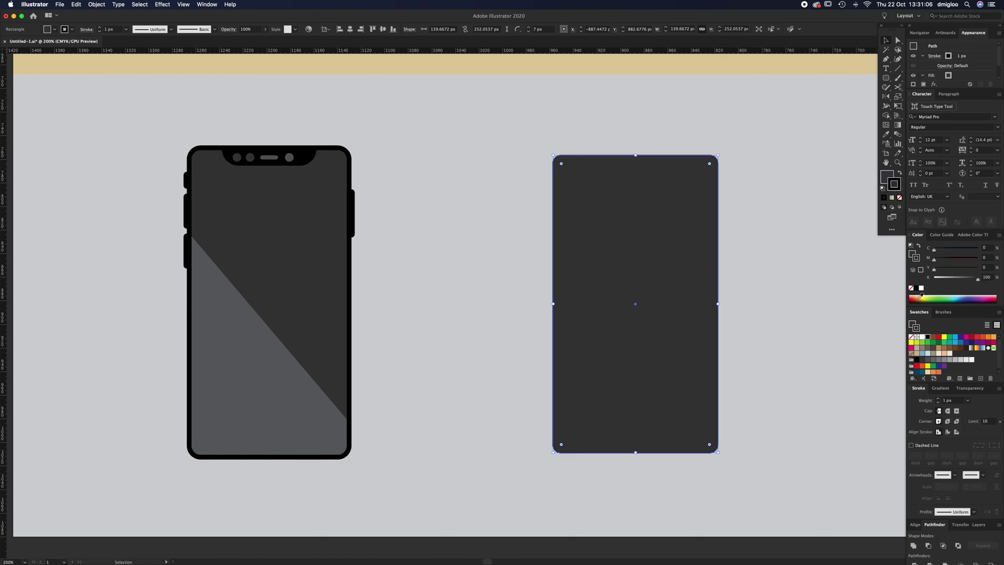
left_click(957, 402)
type("4")
key("Return")
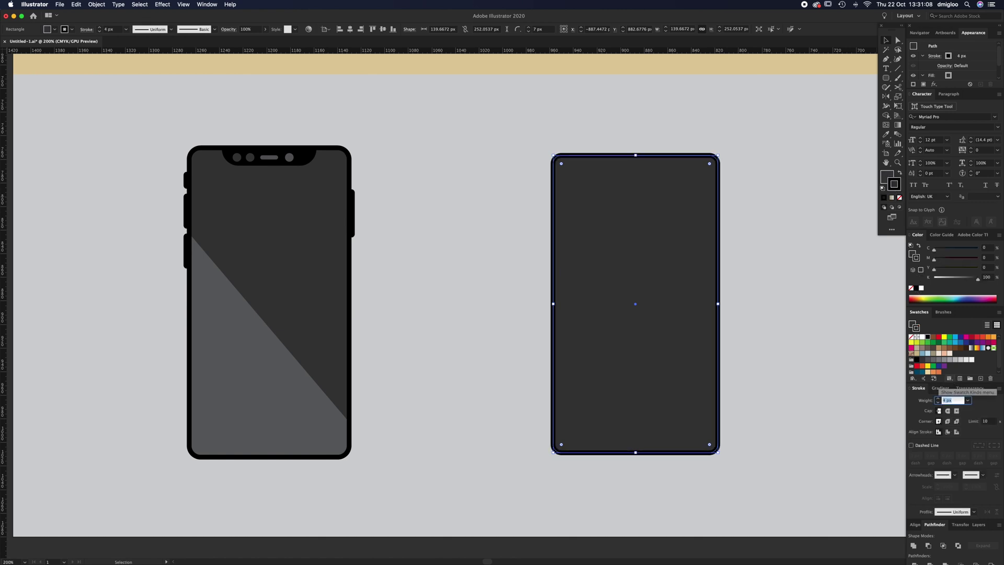
left_click(794, 281)
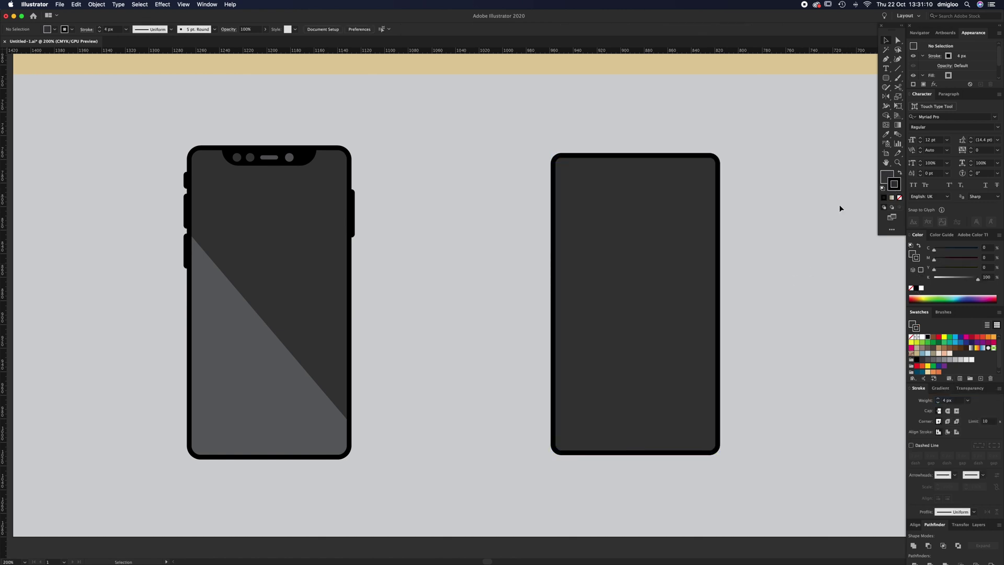
- Draw a black side button without stroke as a narrow rounded rectangle, about 6 px wide and 51 px high, right of the phone
left_click(886, 79)
mouse_move(745, 199)
left_mouse_down()
mouse_move(755, 212)
mouse_move(752, 261)
left_mouse_up()
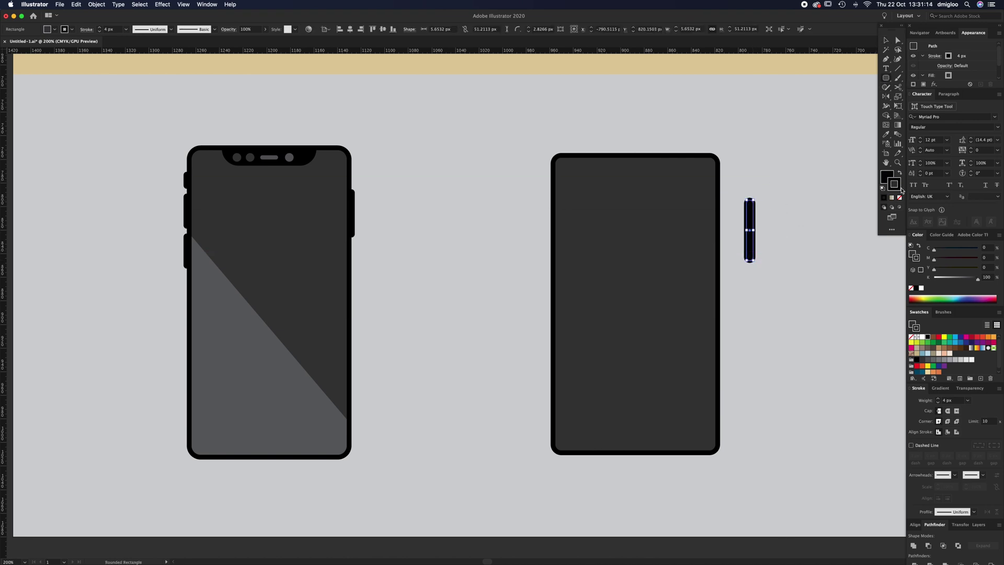
left_click(911, 289)
key("v")
left_click(812, 269)
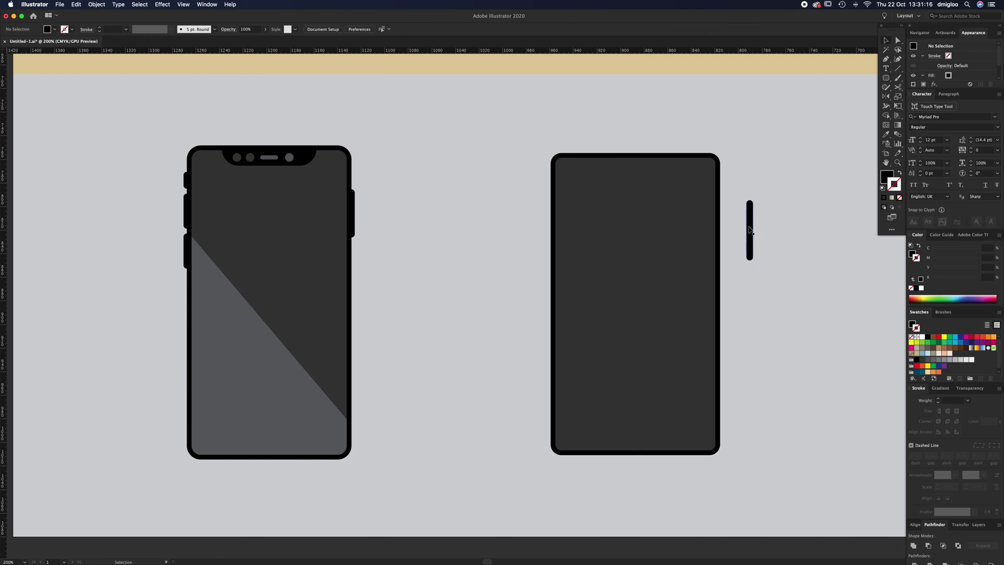
- Shorten the side button to about 45 px and place it against the phone's right edge, partly tucked into the frame
left_click_drag(754, 257, 724, 235)
left_click(758, 241)
left_click_drag(624, 248, 674, 240)
key("v")
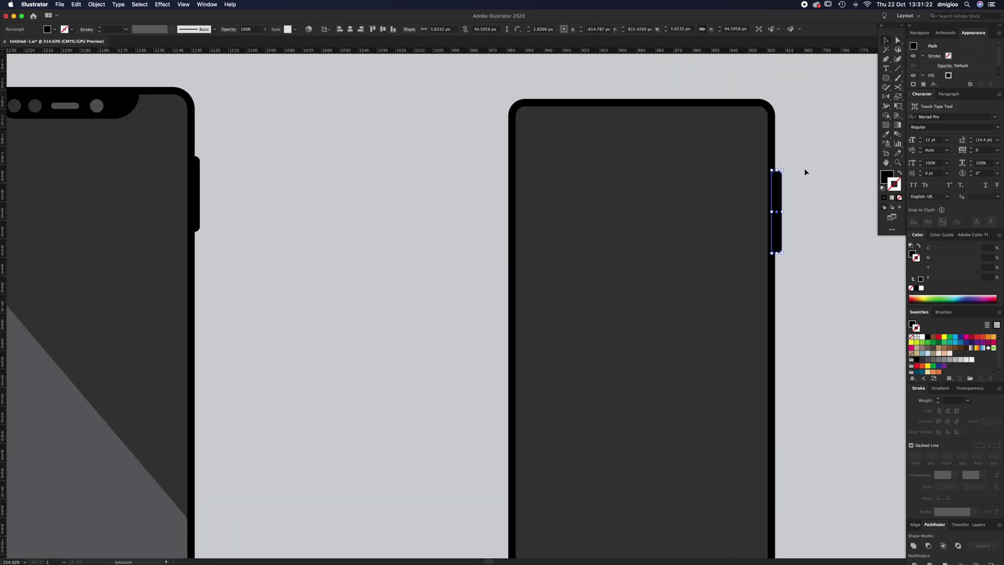
key("shift+Left")
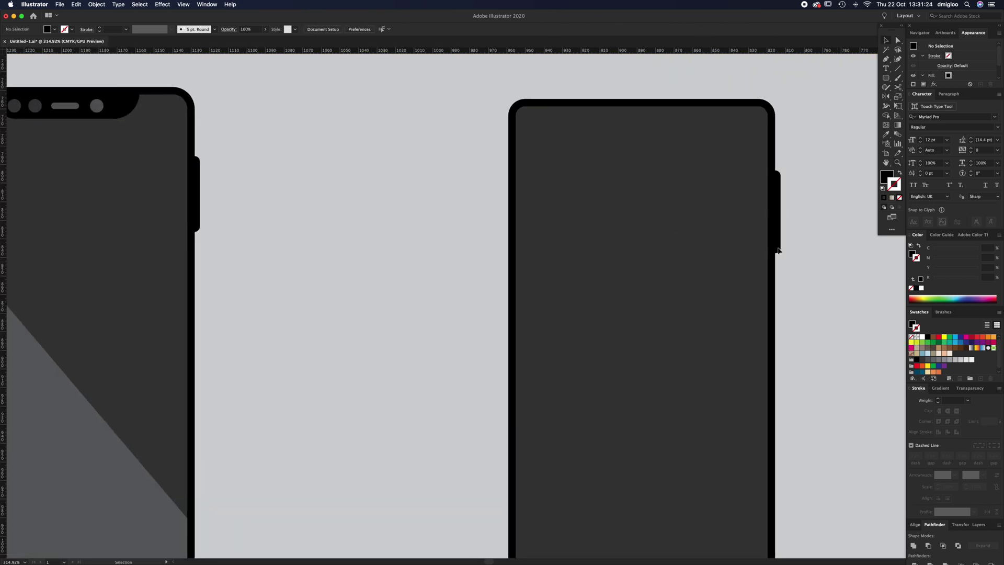
- Copy the side button to the phone's left side and build a column of one short button above two longer ones
left_click_drag(772, 248, 485, 196)
key("a")
left_click(494, 199)
left_click_drag(460, 231, 610, 233)
key("v")
left_click_drag(635, 181, 647, 229)
key("a")
left_click_drag(634, 238, 635, 271)
left_click(647, 266)
key("v")
left_click(636, 233)
left_click_drag(634, 232, 635, 297)
- Move the three left buttons against the phone's edge and send them to the back
left_click_drag(615, 345, 653, 181)
left_click_drag(636, 233, 665, 215)
key("Right")
key("Right")
key("Left")
key("super+shift+bracketleft")
left_click(609, 350)
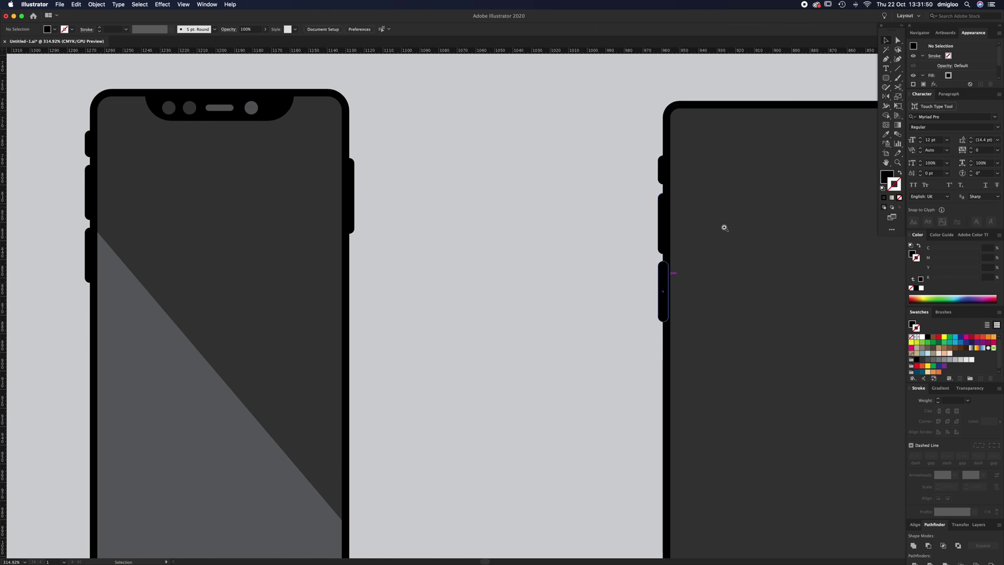
- Draw a black pill shape about 74 px wide and 22.5 px high, centred over the phone's top edge
scroll(668, 269, "right", 3)
scroll(668, 269, "up", 2)
left_click(886, 78)
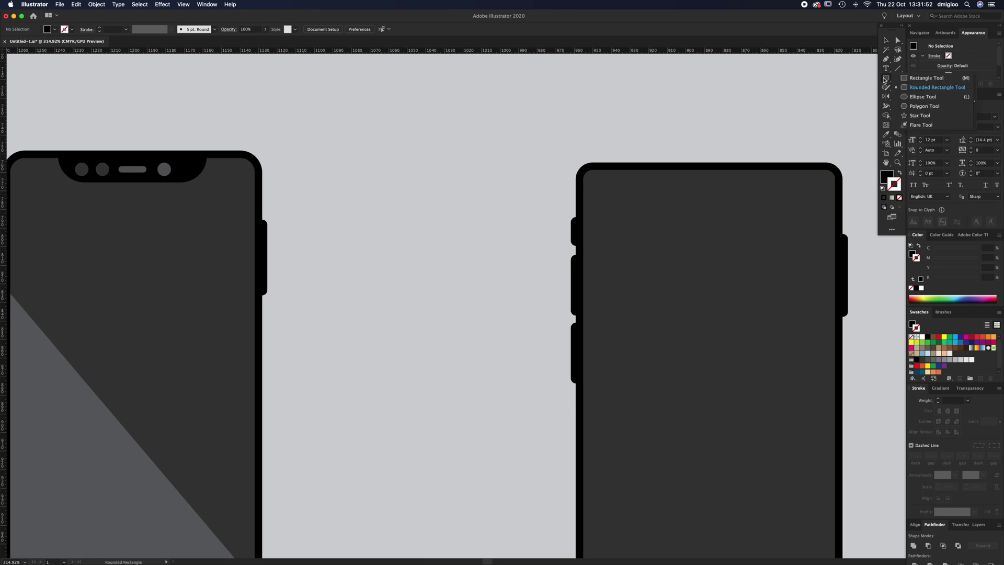
mouse_move(650, 150)
left_mouse_down()
mouse_move(785, 192)
mouse_move(749, 183)
left_mouse_up()
key("Right")
key("v")
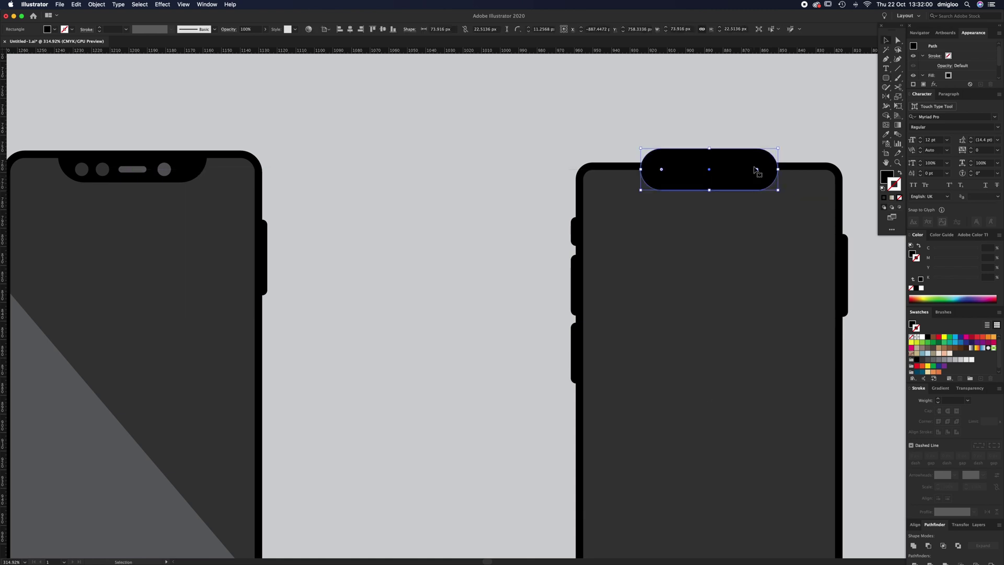
- Delete the pill's upper anchor points and join its two open ends to form the notch
key("a")
left_click_drag(780, 151, 779, 151)
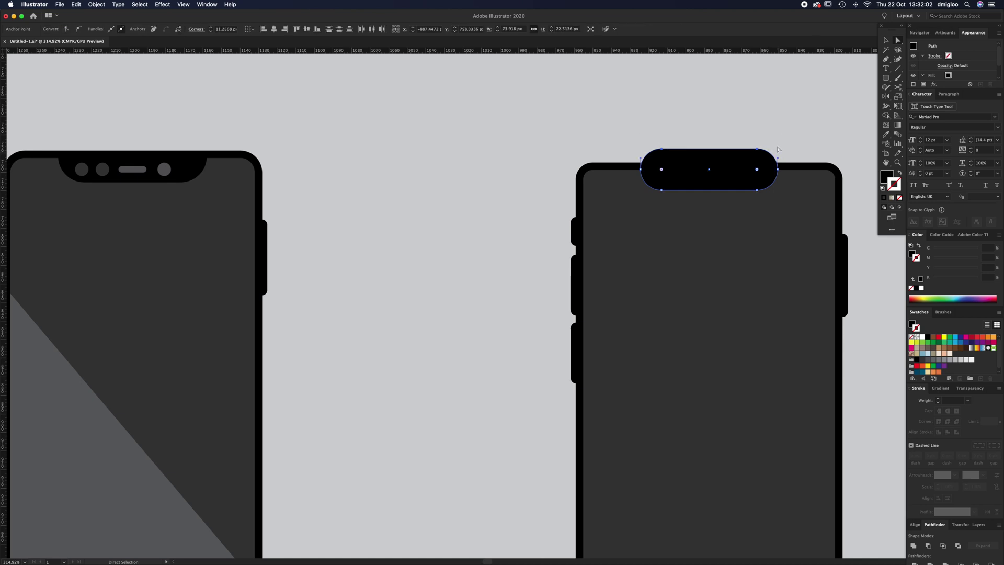
key("Delete")
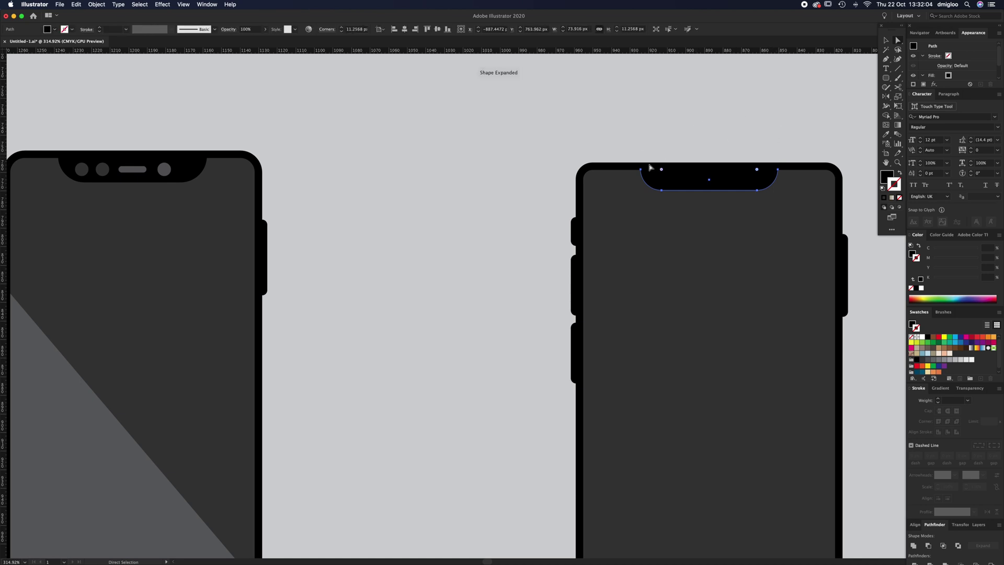
left_click(641, 170)
left_click(778, 169)
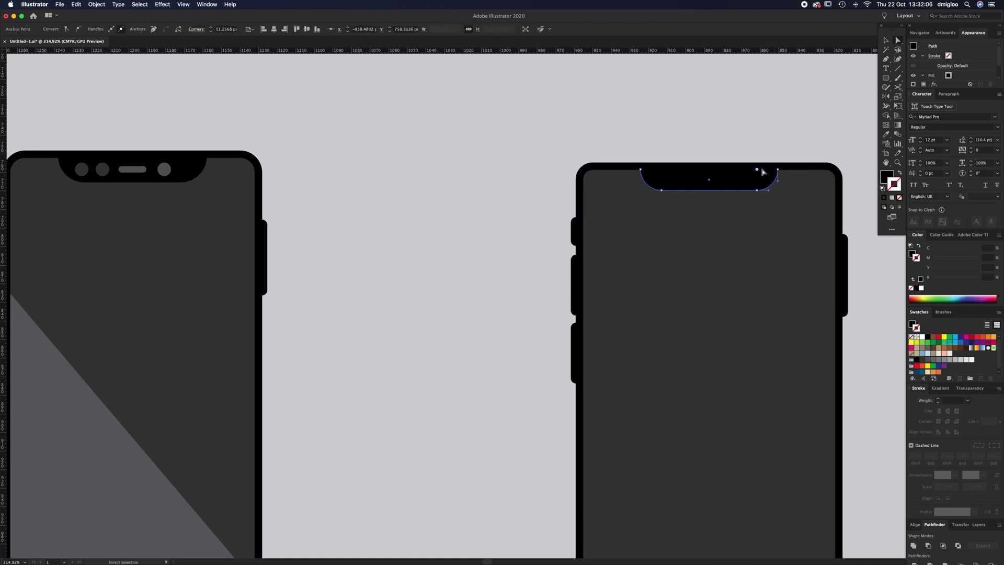
left_click(778, 169)
left_click(641, 170, "shift")
key("super+j")
left_click(732, 117)
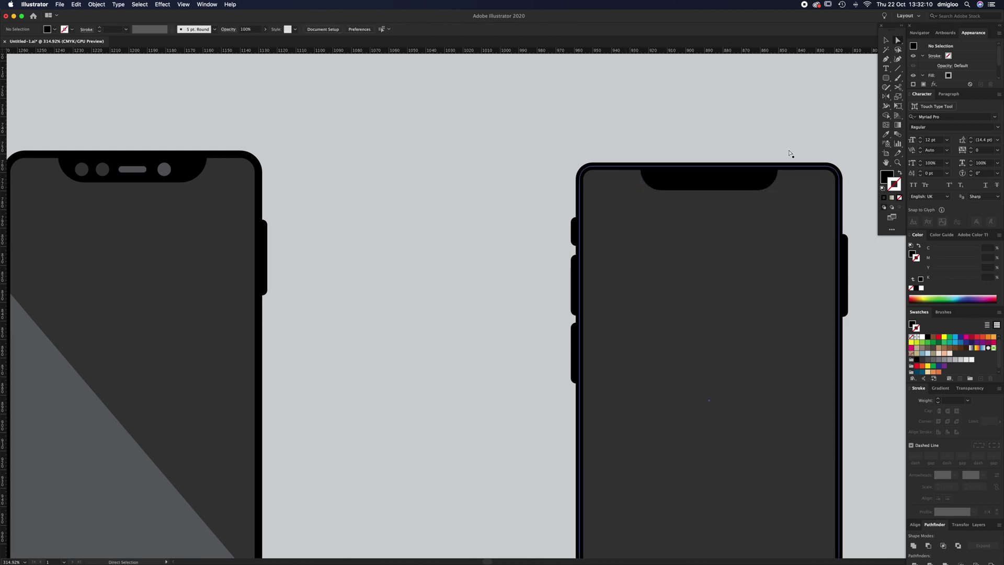
- Draw a small camera circle in the notch's right part and fill it with the reference camera's lighter grey
left_click_drag(886, 80, 908, 97)
left_click_drag(738, 169, 762, 182)
key("i")
left_click(164, 169)
key("v")
- Copy the camera circle twice to the notch's left part and fill the copies with the reference's darker sensor grey
left_click_drag(741, 178, 688, 180)
left_click(703, 140)
left_click_drag(729, 149, 651, 201)
key("i")
left_click(102, 169)
key("super+shift+a")
- Draw a rounded rectangle speaker bar in the notch between the paired circles and the camera
left_click_drag(887, 79, 934, 86)
left_click_drag(698, 174, 731, 180)
key("super+shift+a")
- Duplicate the phone body in place and bring the copy to the front
key("super+minus")
key("super+minus")
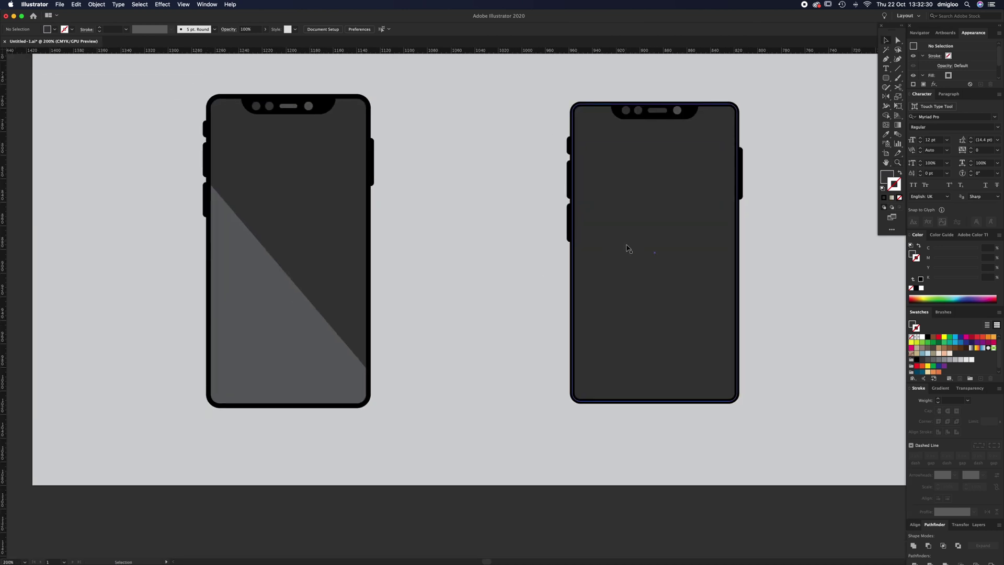
key("a")
left_click(616, 266)
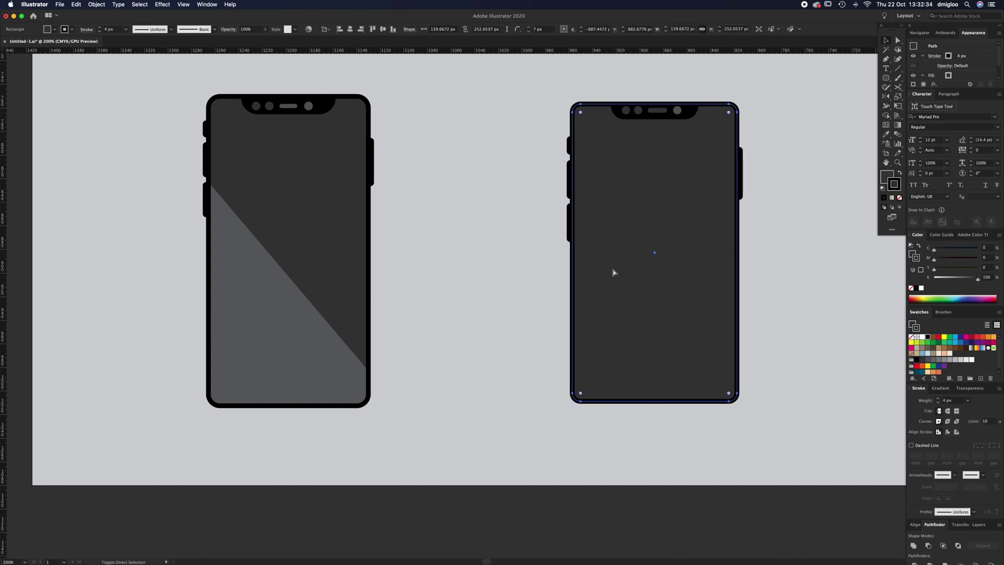
key("super+shift+]")
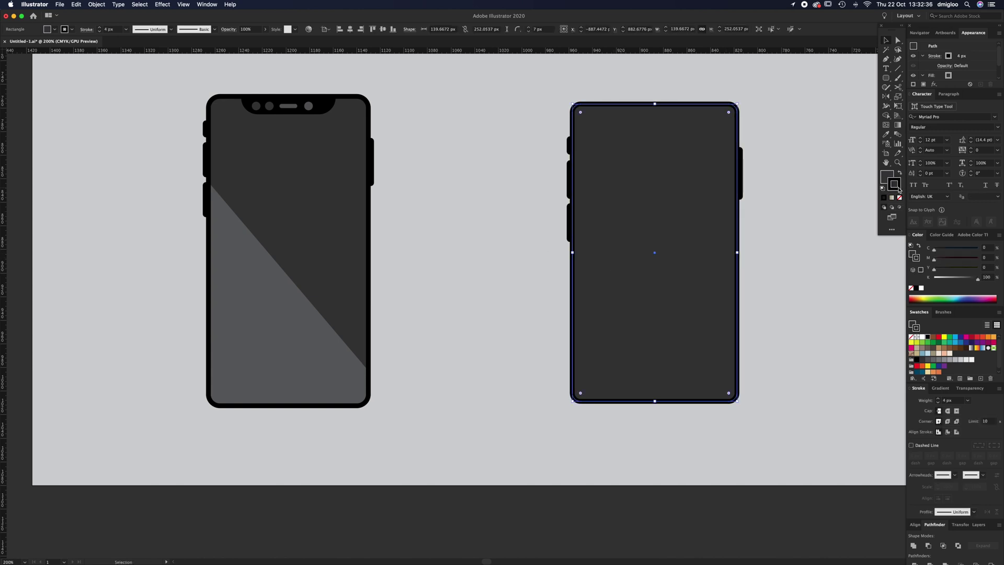
- Remove the front copy's stroke and fill it with the lighter screen grey sampled from the reference phone
left_click(912, 337)
left_click(887, 177)
key("i")
left_click(276, 317)
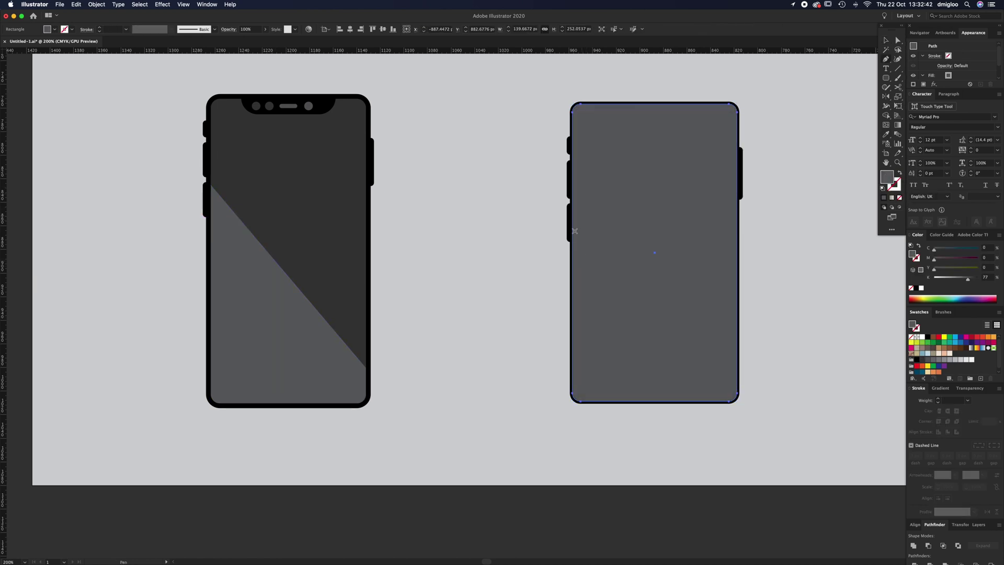
- Add an anchor point on each side edge of the front copy and delete its upper corner points for a slanted reflection
left_click(573, 200)
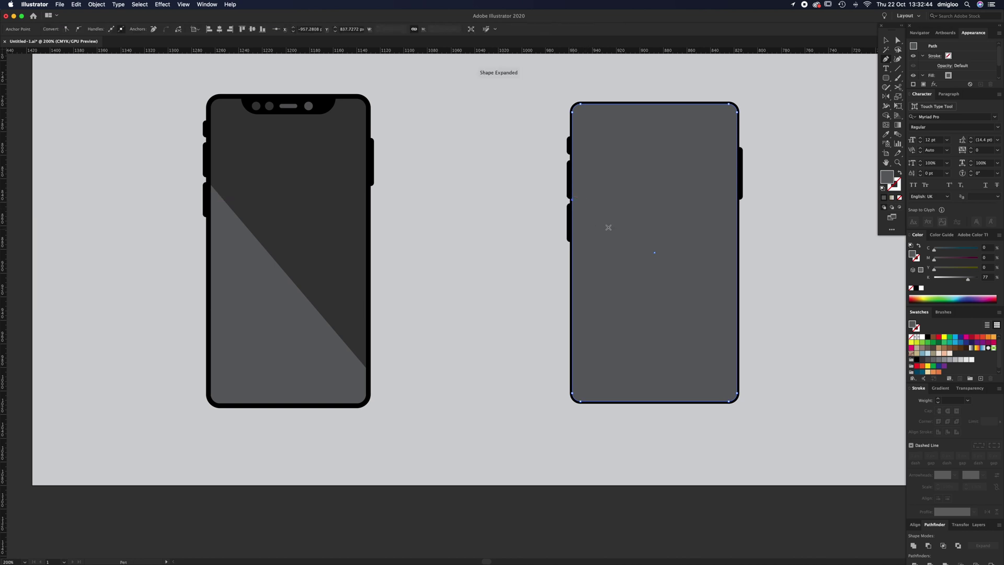
left_click(738, 282)
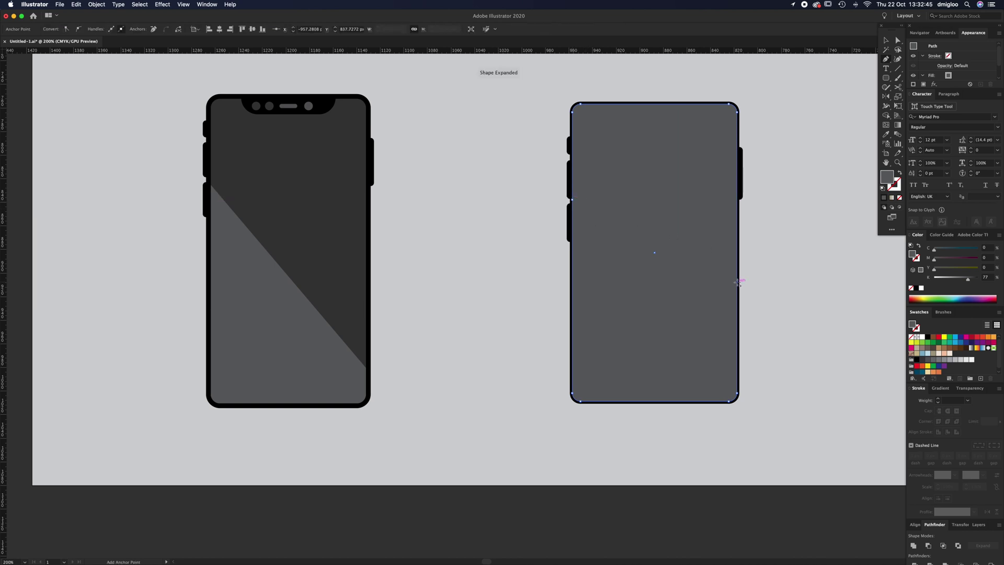
left_click(729, 104, "shift")
left_click(581, 104, "shift")
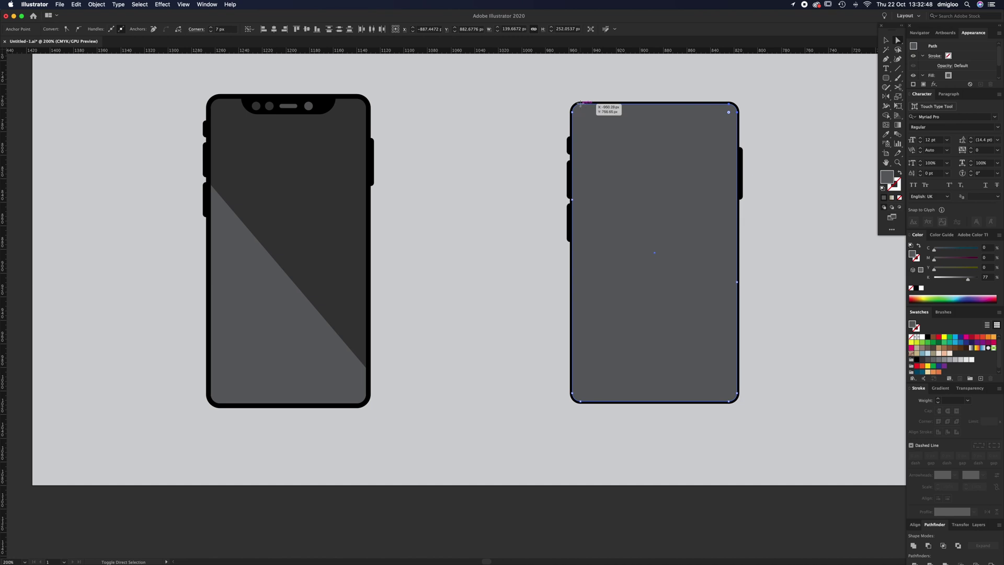
key("Delete")
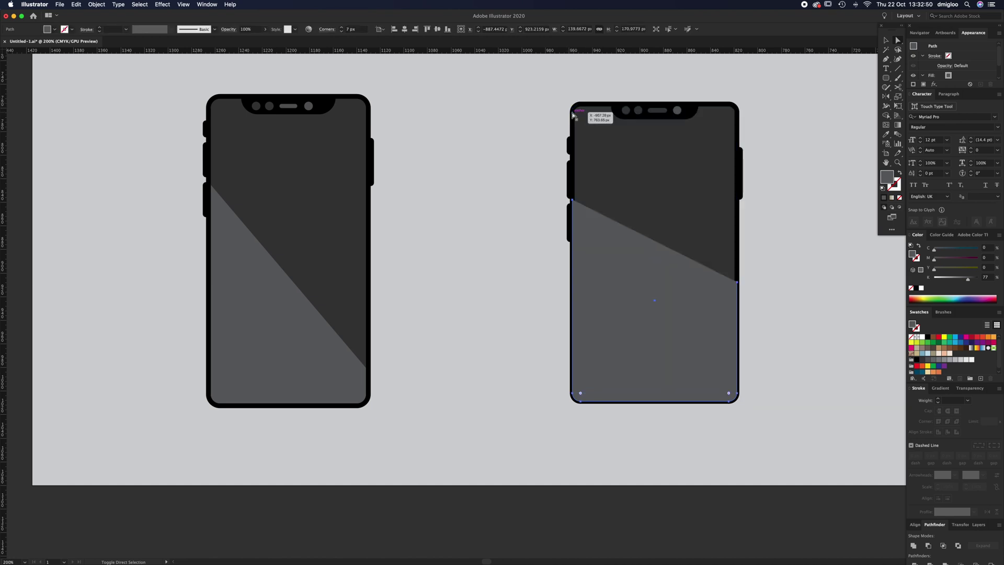
left_click(574, 200)
left_click(738, 282, "shift")
left_click(748, 293)
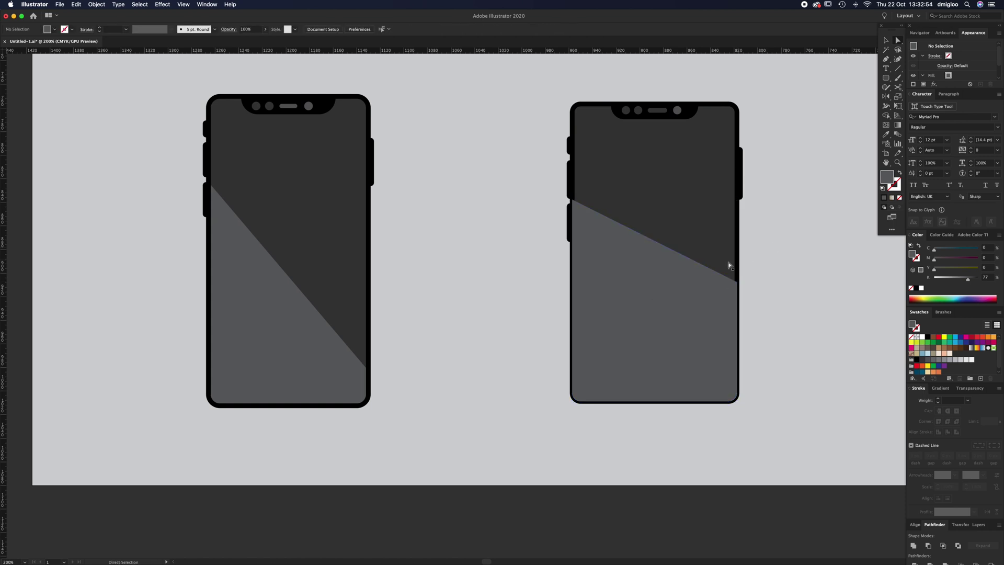
- Remove the black stroke from the dark grey phone body beneath the reflection
key("z")
left_click_drag(714, 275, 774, 301)
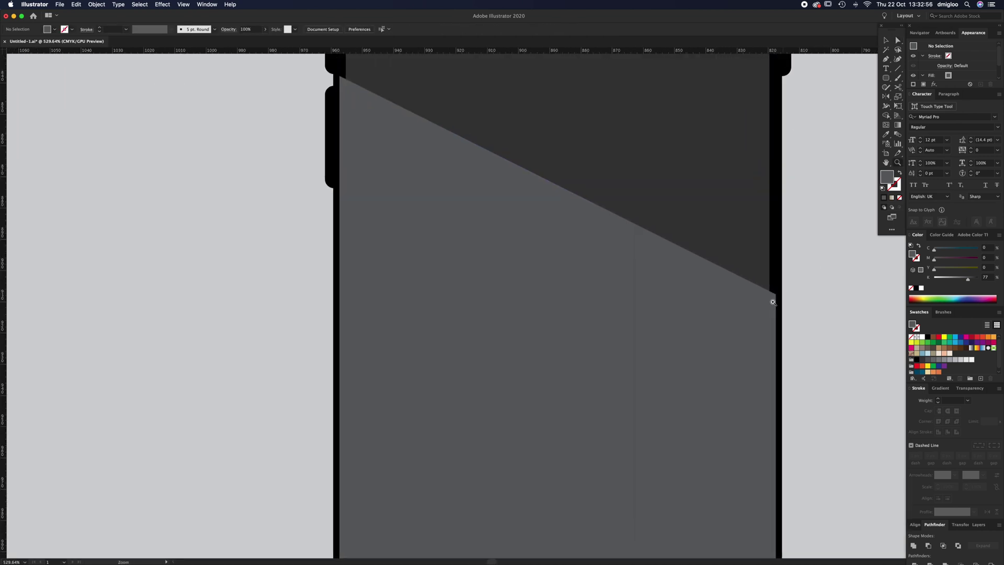
key("v")
left_click(751, 235)
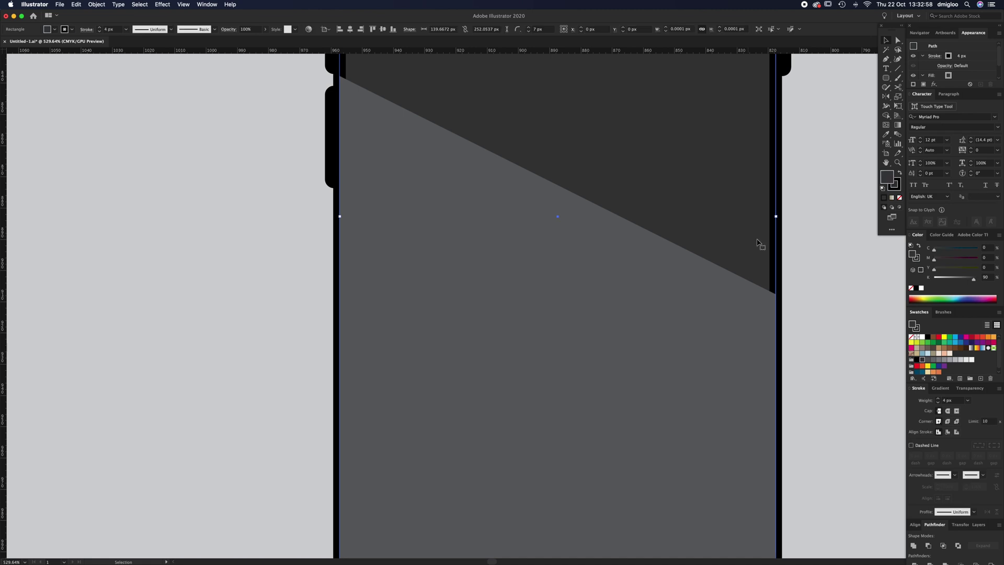
key("super+minus")
key("super+minus")
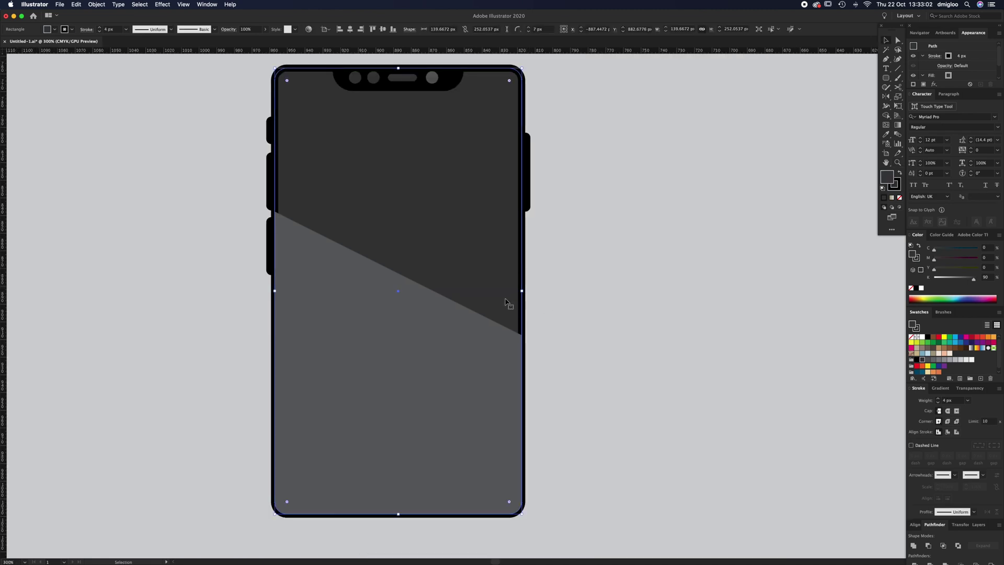
scroll(503, 300, "left", 5)
left_click(917, 288)
left_click(911, 288)
key("super+shift+a")
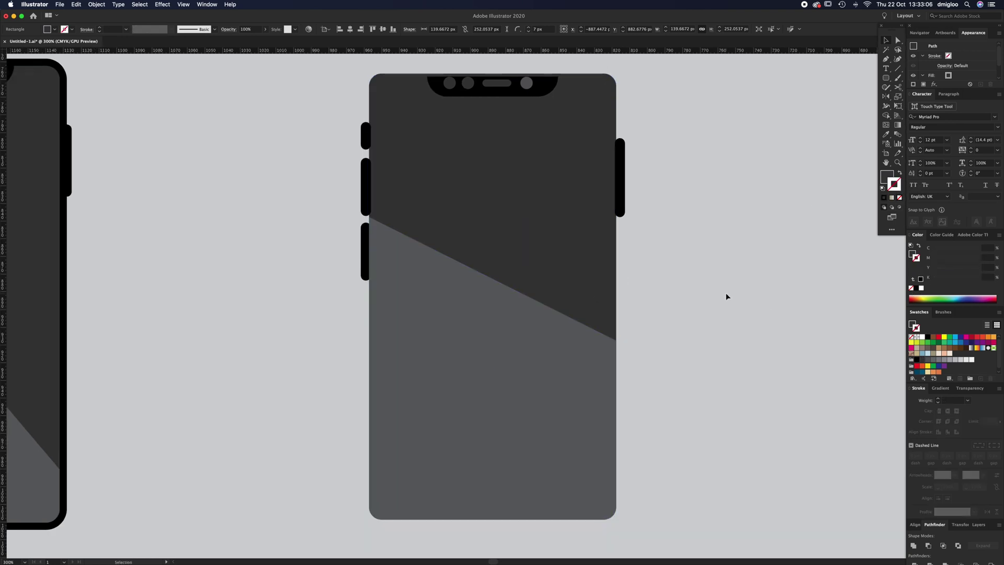
- Paste a copy of the phone body in front as an unfilled outline with a 4 px black stroke
key("super+f")
left_click(886, 176)
left_click(912, 289)
key("super+shift+a")
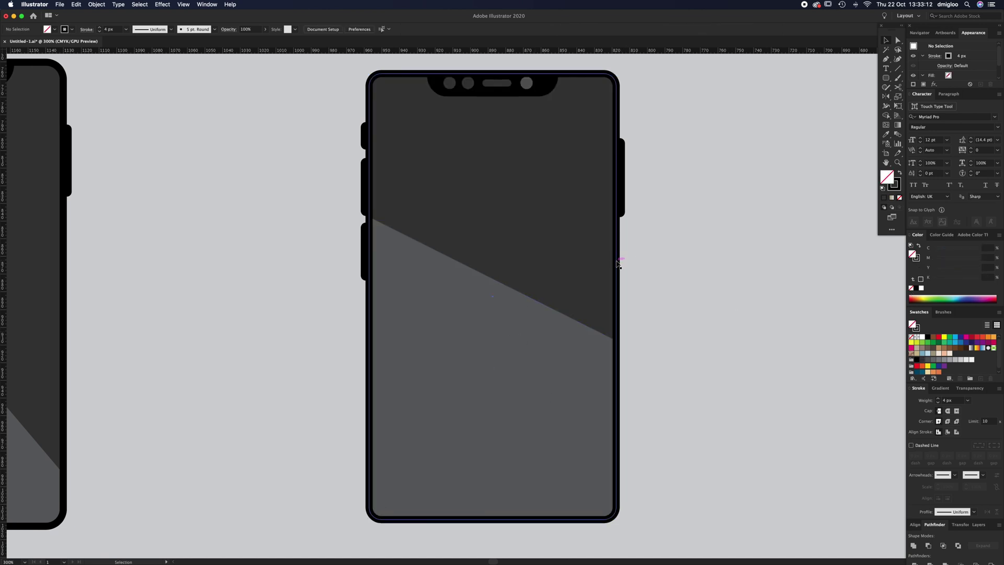
left_click_drag(618, 308, 680, 330)
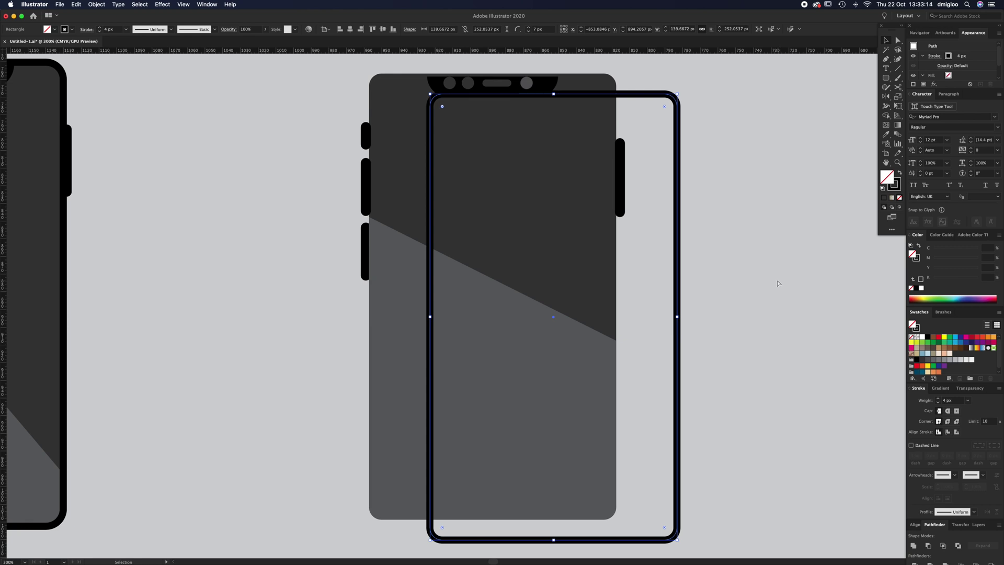
key("super+z")
left_click(767, 281)
- Draw a rectangle about 104 by 33 px for the pot rim beside the reference flower pot
key("z")
left_click_drag(599, 259, 471, 287)
left_click(455, 274, "alt")
left_click(467, 255, "alt")
left_click(477, 246, "alt")
left_click_drag(471, 229, 534, 332)
key("v")
key("z")
left_click(544, 298)
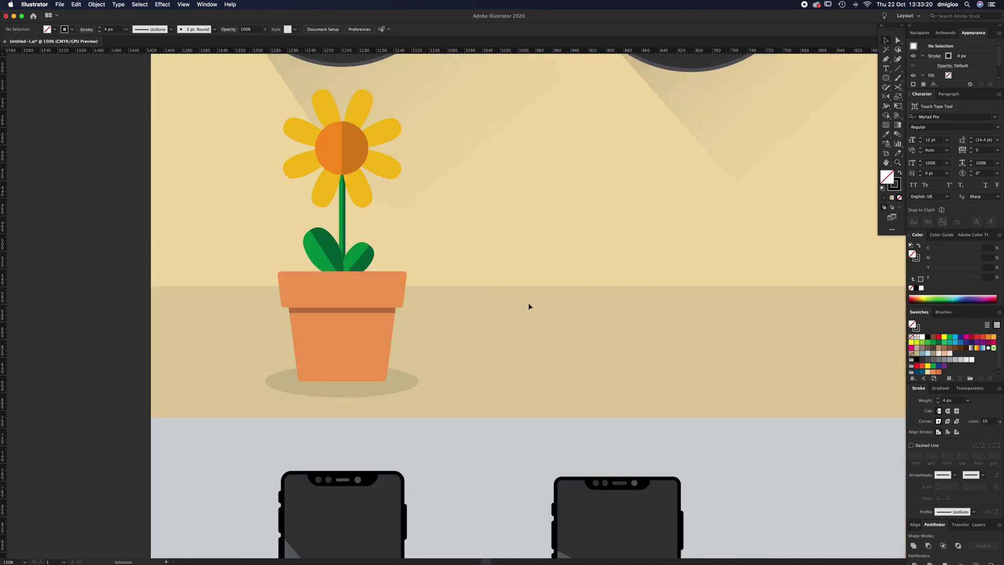
left_click(887, 79)
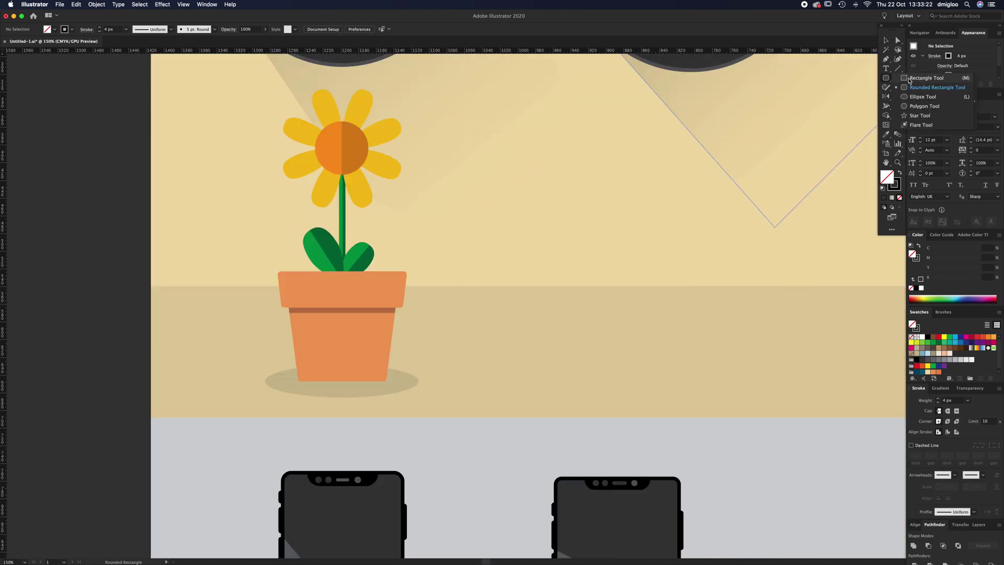
left_click(911, 79)
mouse_move(585, 271)
left_mouse_down()
mouse_move(677, 291)
mouse_move(679, 300)
left_mouse_up()
- Fill the rim rectangle with the orange sampled from the reference pot and widen it to about 129 px
key("i")
left_click(343, 294)
key("v")
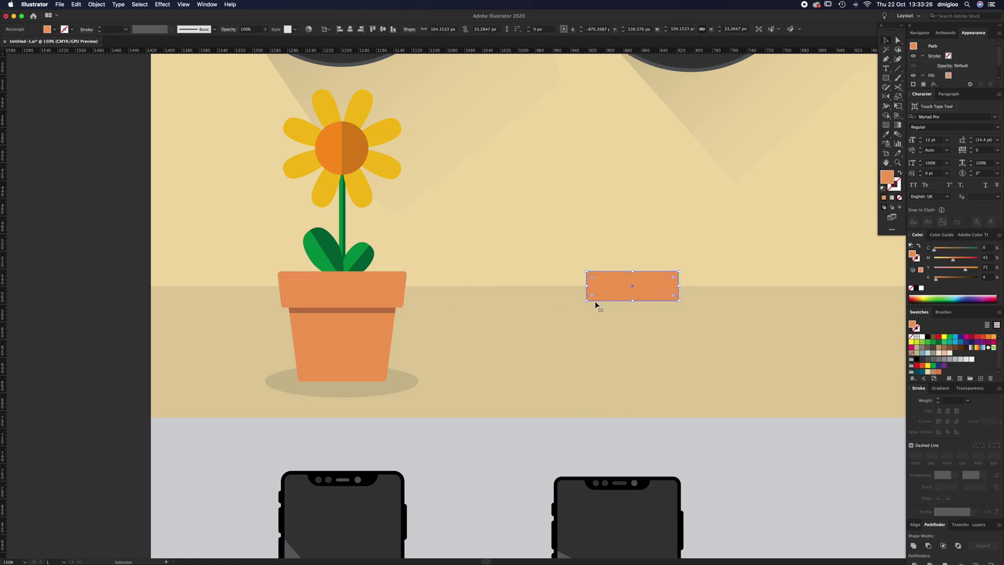
key("super+z")
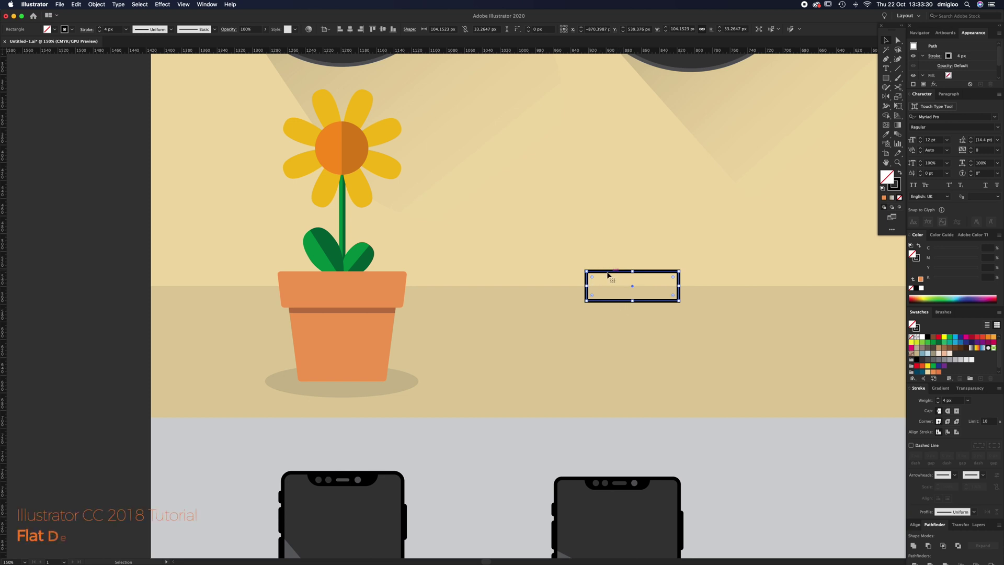
key("i")
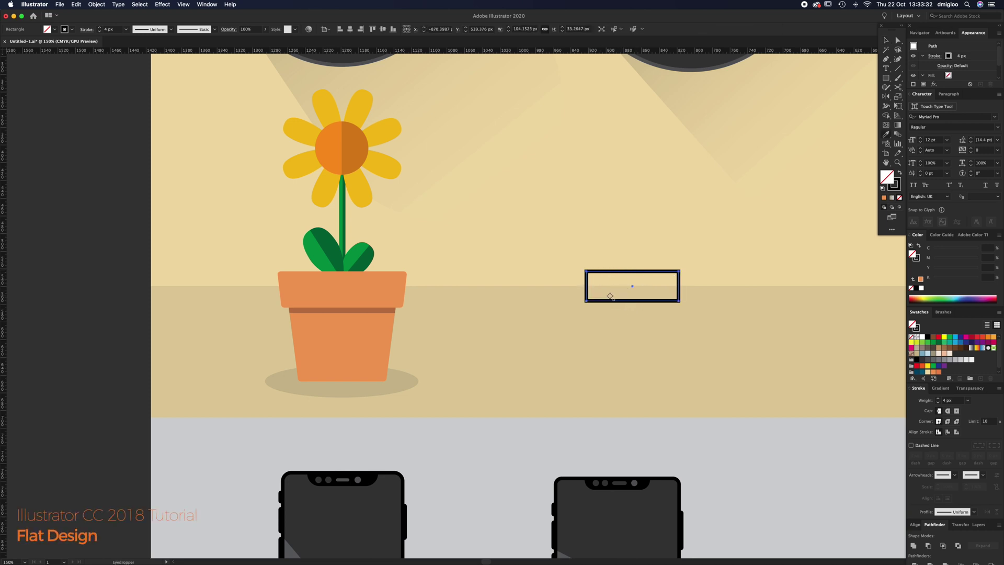
left_click(367, 291)
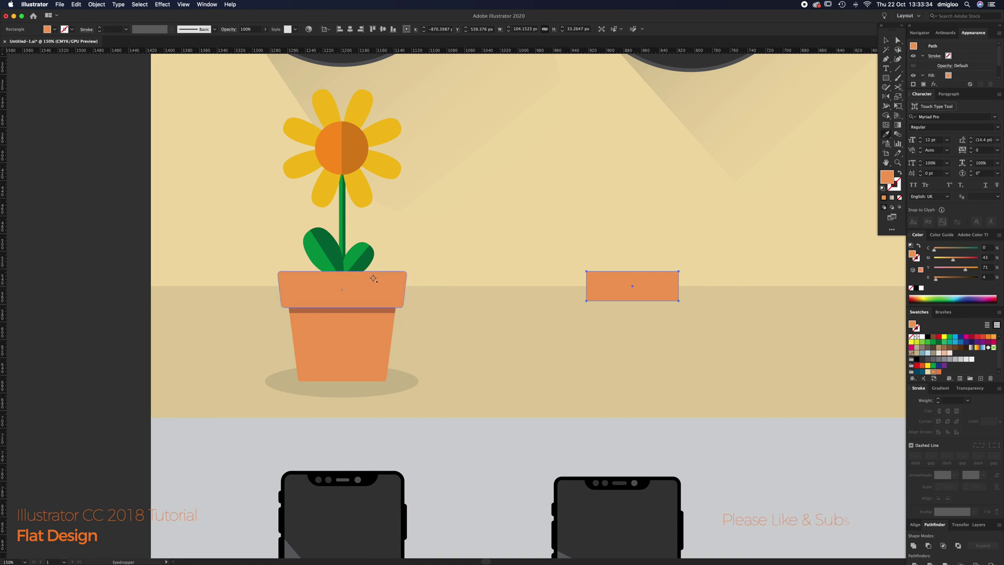
key("v")
left_click_drag(681, 287, 701, 286)
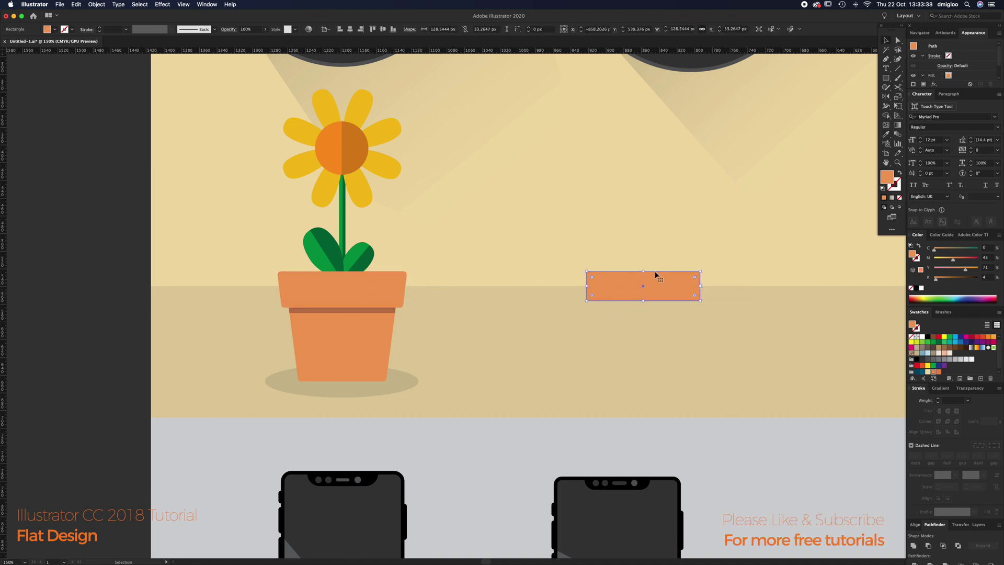
left_click(681, 240)
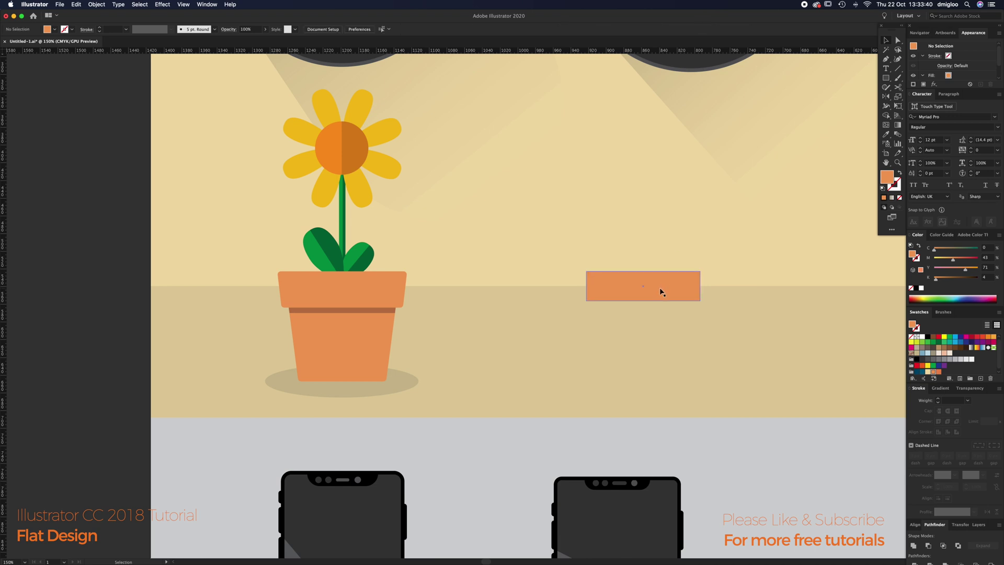
- Add an orange rectangle beneath the rim as the pot body and move its lower corners inward to taper it
left_click_drag(662, 293, 605, 368)
key("a")
left_click(590, 376)
left_click(595, 369)
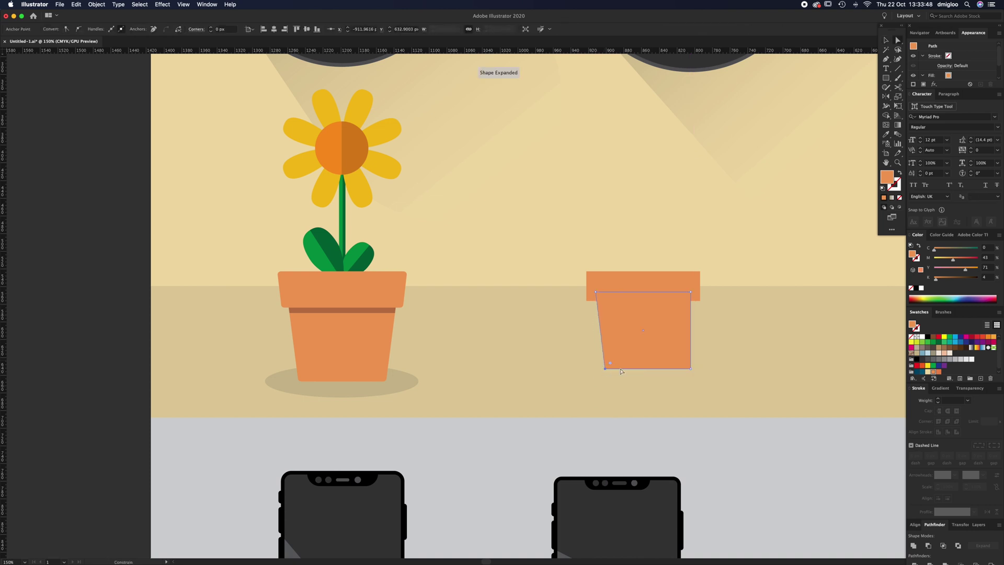
left_click_drag(690, 369, 684, 368)
left_click(711, 362)
key("v")
- Duplicate the rim and pot body in place, filling the rim copy red and the body copy dark green
left_click(667, 286)
left_click(658, 323)
left_click_drag(721, 297, 659, 318)
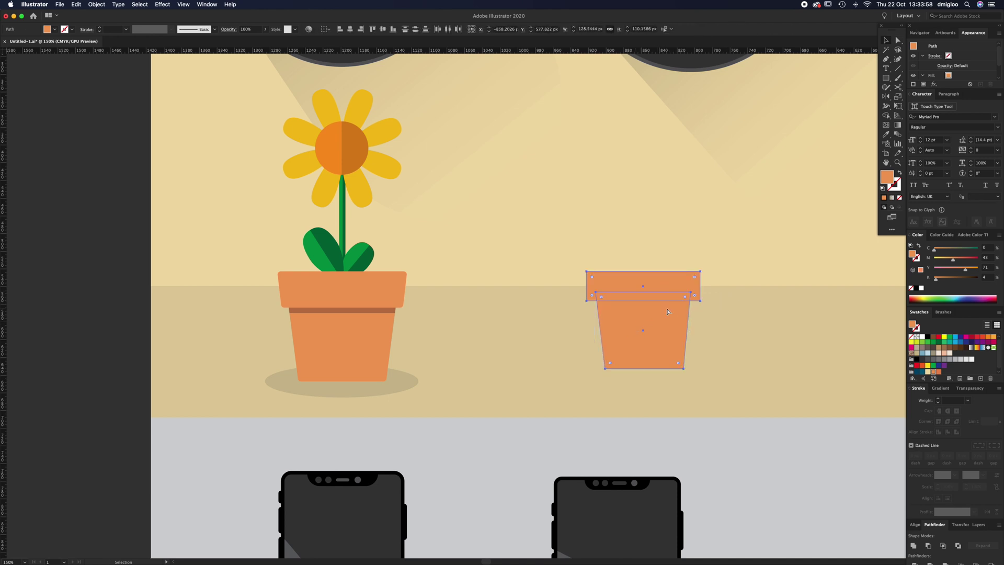
key("v")
left_click(938, 337)
left_click(719, 318)
left_click(683, 325)
left_click(940, 342)
left_click(695, 351)
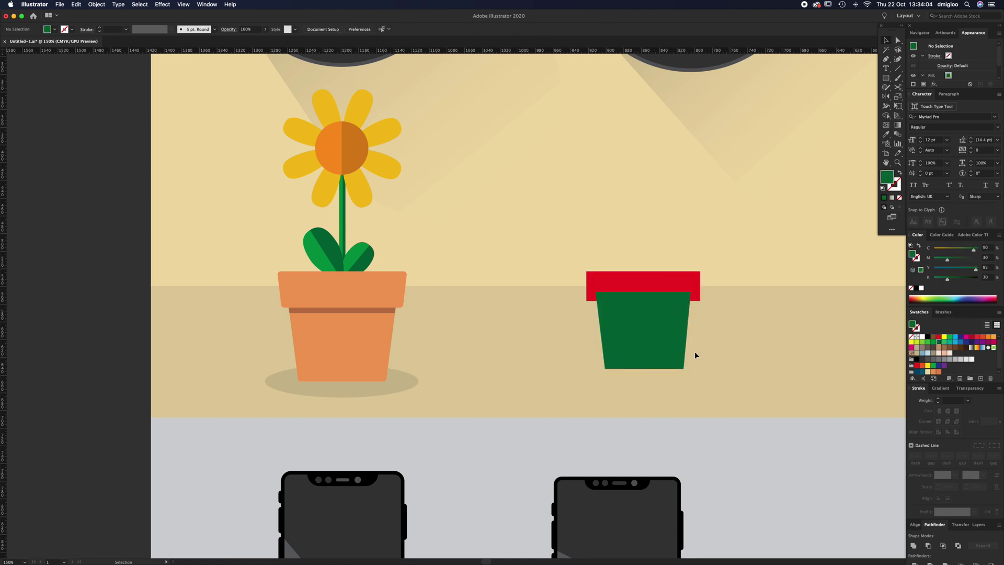
- Bring the red rim copy to the front and enlarge it to about 165 by 43 px
scroll(601, 325, "up", 1)
left_click(644, 286)
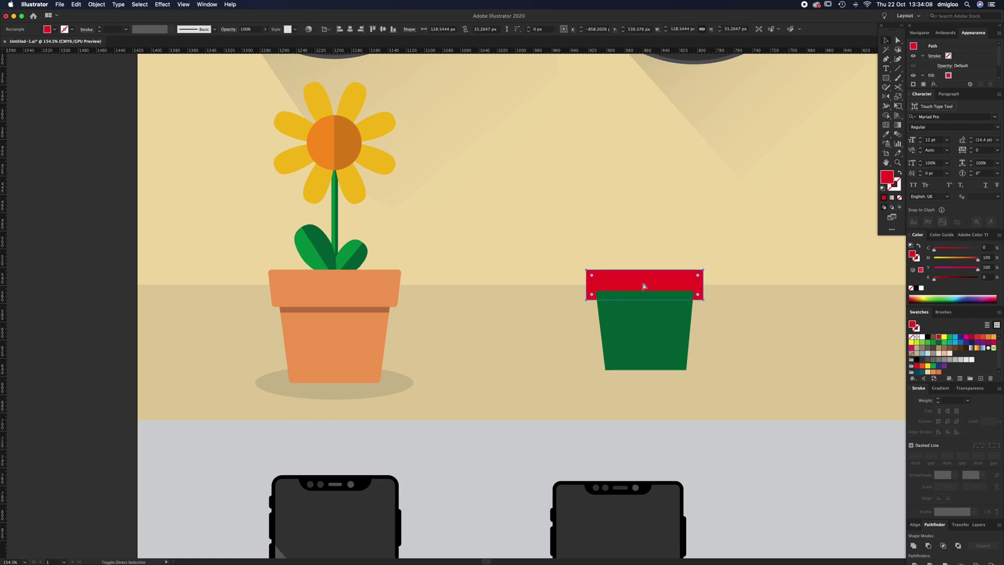
left_click(741, 327)
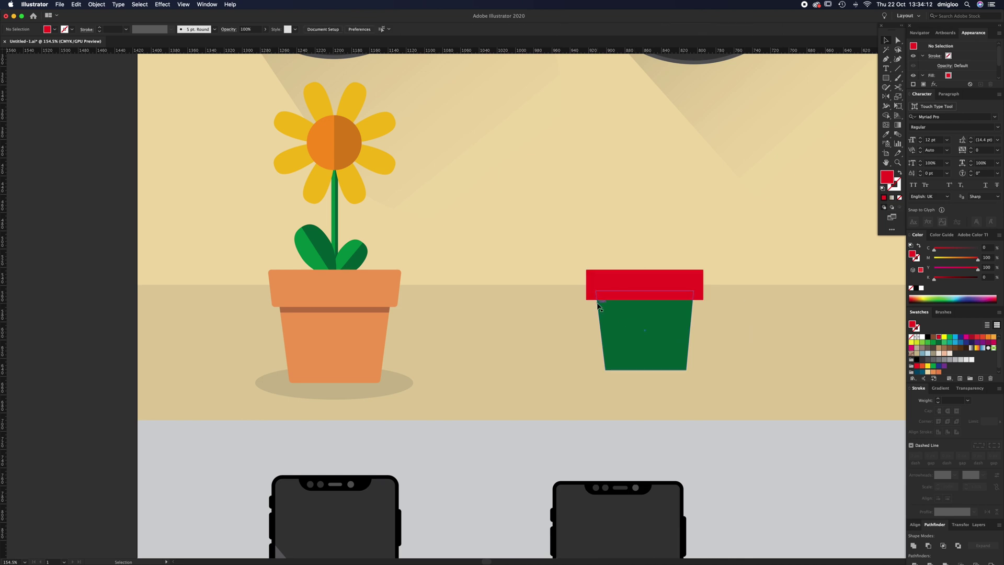
left_click(655, 291)
left_click_drag(645, 300, 646, 310)
- Intersect the red rim copy with the green body copy and fill the result with the reference pot's brown shadow colour
left_click(659, 328, "shift")
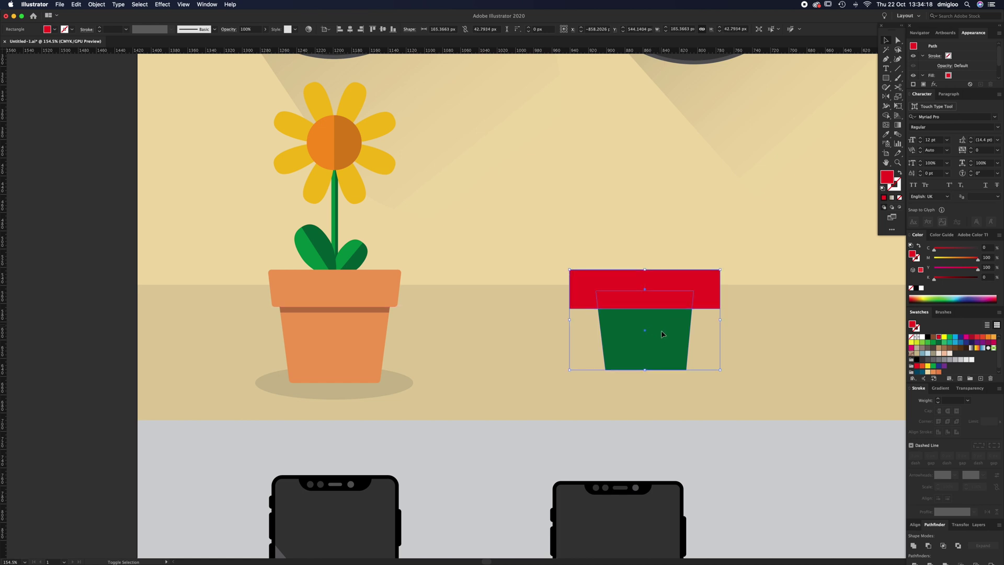
left_click(943, 546)
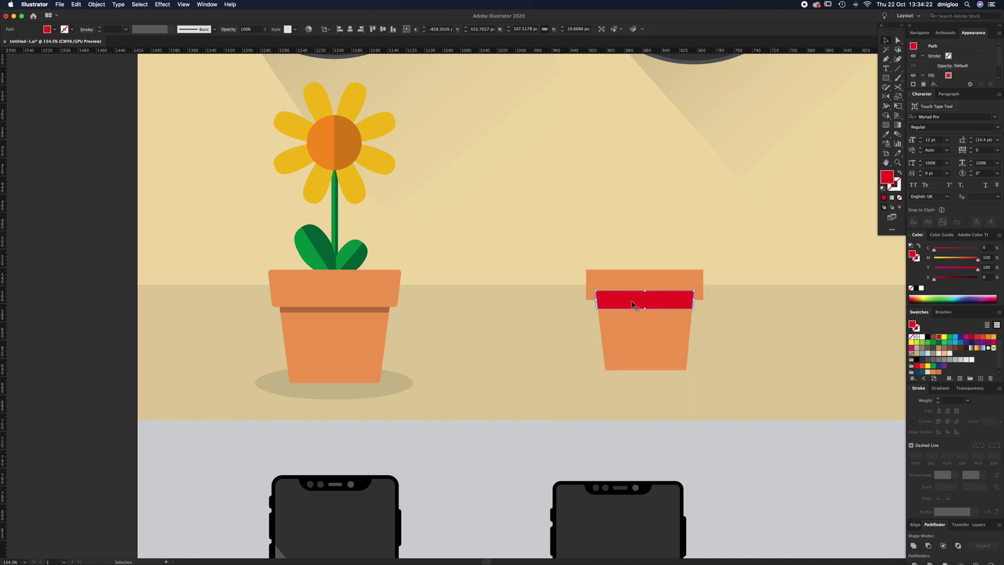
key("i")
left_click(374, 310)
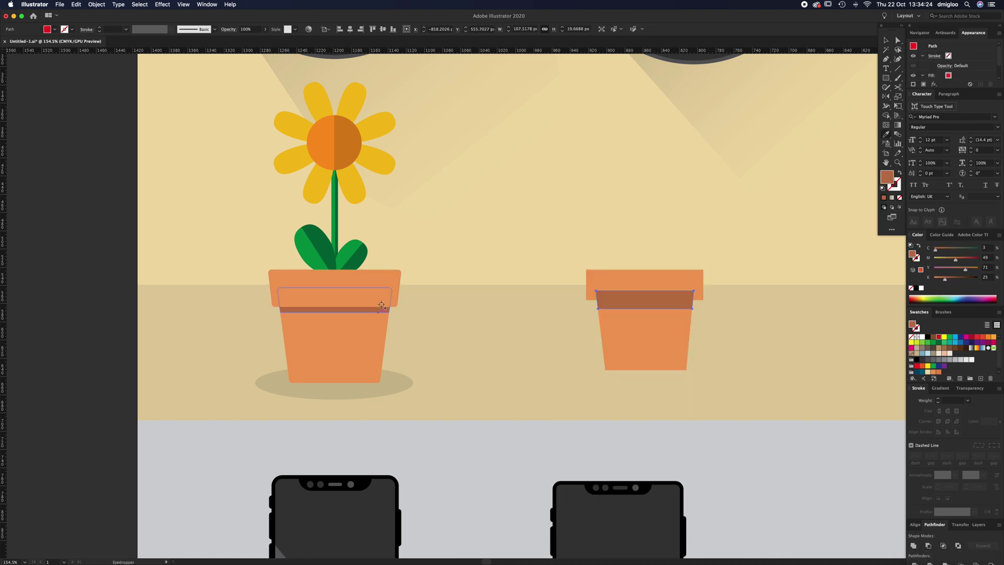
- Bring the orange pot rim to the front, above the brown shadow
key("v")
left_click(645, 278)
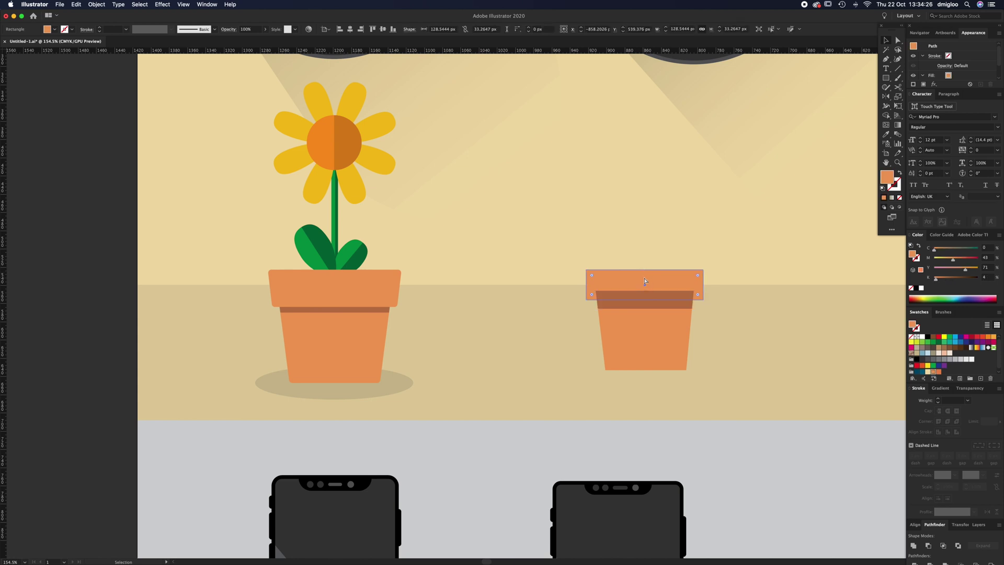
key("super+shift+bracketright")
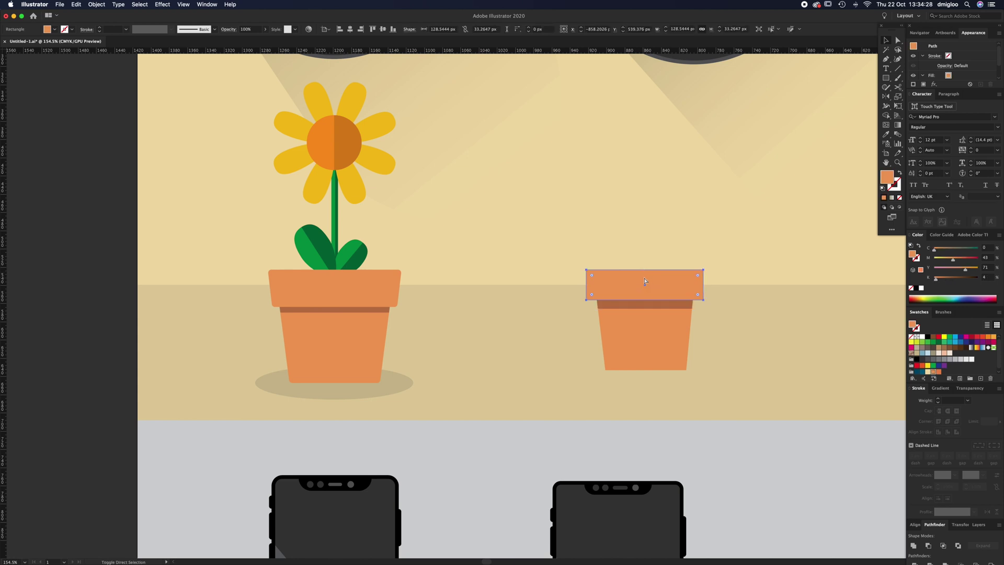
left_click(767, 341)
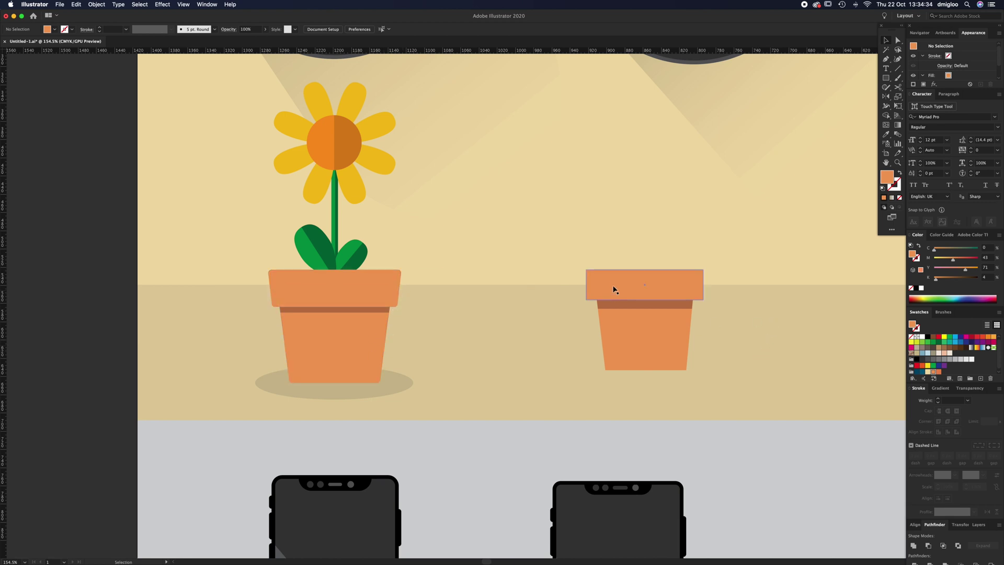
- Round the corners of the pot rim and body slightly
key("a")
left_click(631, 333)
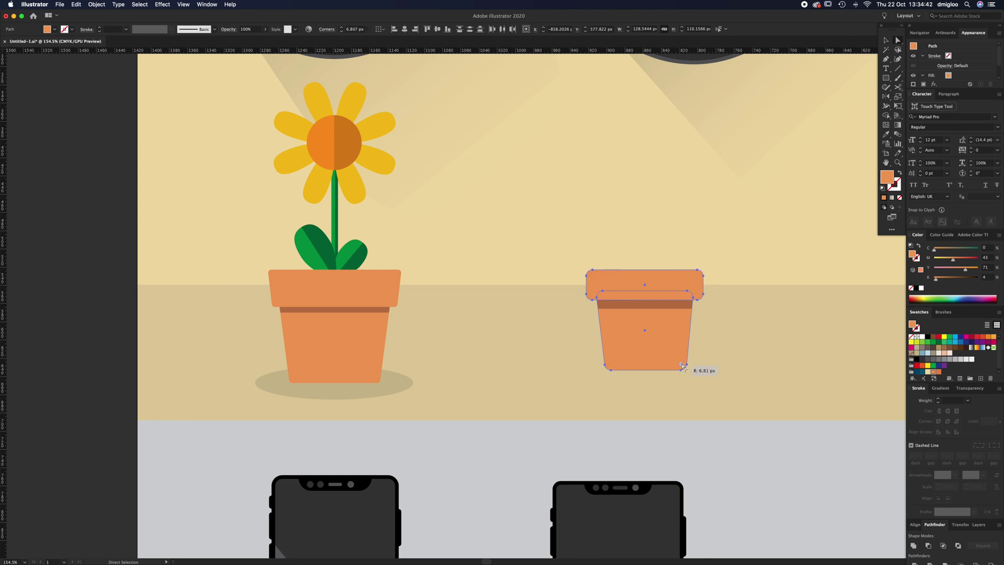
key("v")
left_click(723, 353)
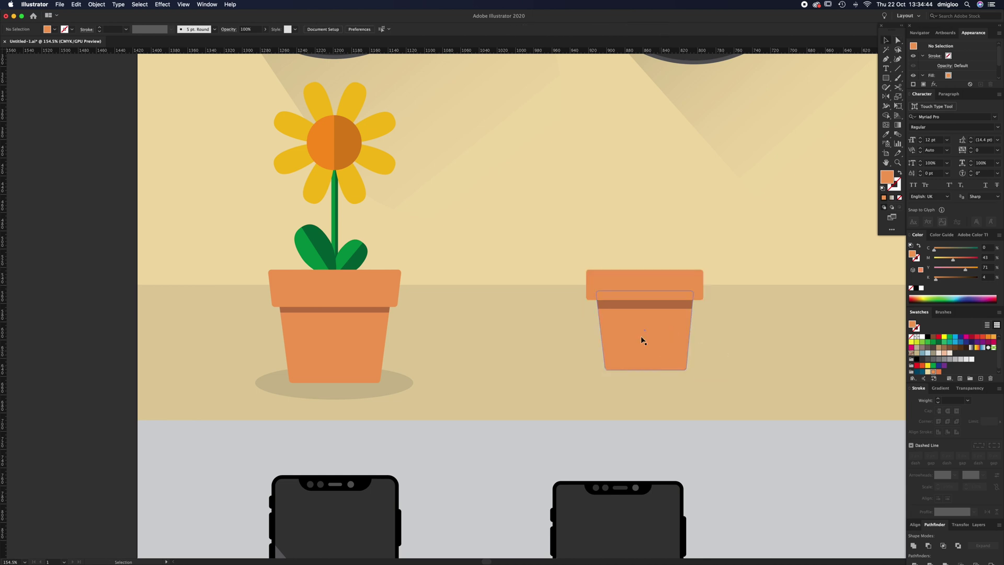
- Draw a stem about 5 by 127 px above the pot and fill it with the green sampled from the reference flower
scroll(648, 332, "up", 3)
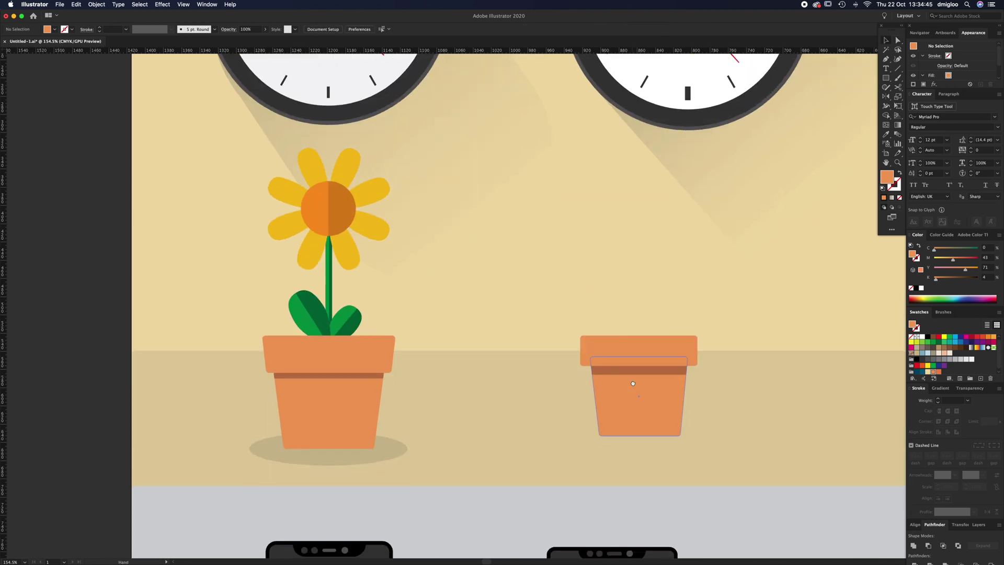
left_click(886, 78)
left_click_drag(625, 226, 633, 346)
key("i")
left_click(327, 287)
key("v")
key("super+equal")
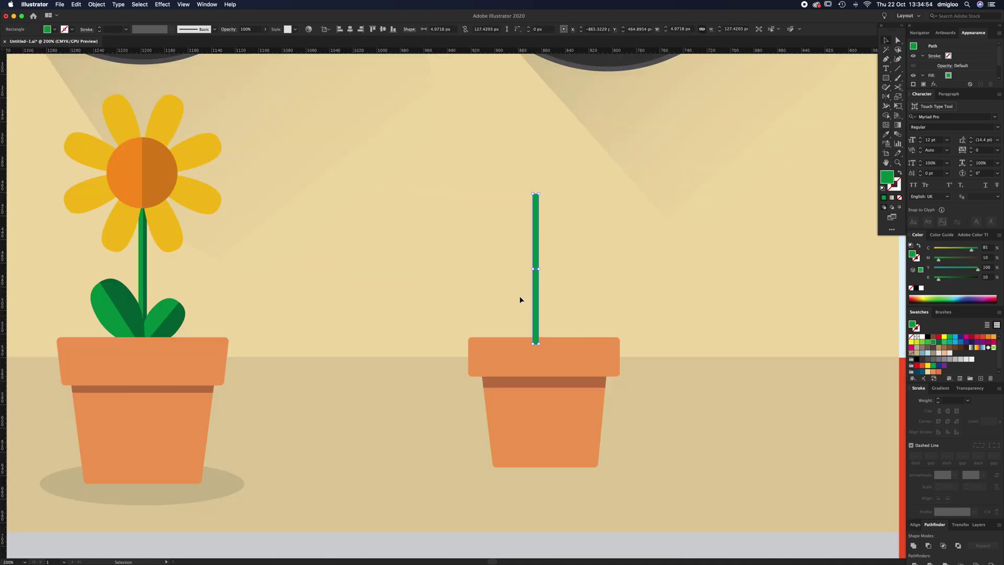
- Shade half of the stem dark green and build the flower head with a two-tone orange centre and two opposite yellow petals
scroll(529, 276, "up", 3)
left_click_drag(540, 307, 546, 308)
key("super+minus")
key("i")
left_click(62, 252)
key("super+bracketleft")
key("a")
left_click(646, 223)
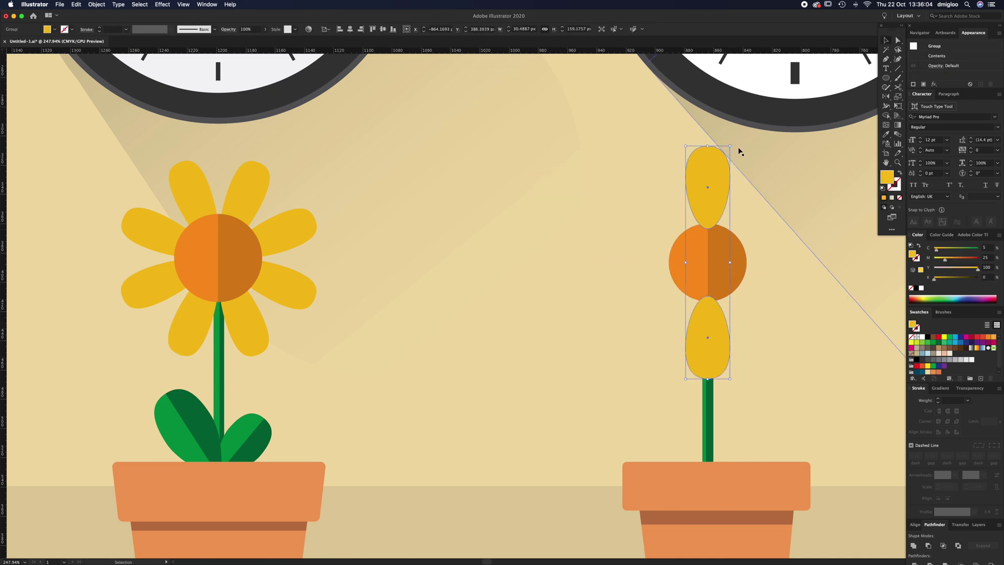
- Rotate copies of the petal pair around the centre to make eight petals and bring the orange centre to the front
double_click(886, 96)
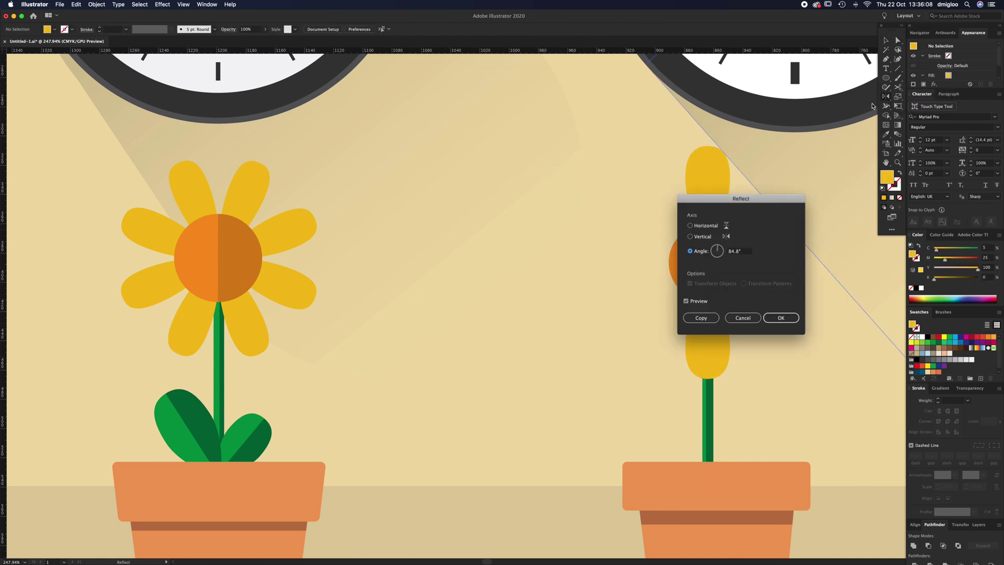
left_click(781, 317)
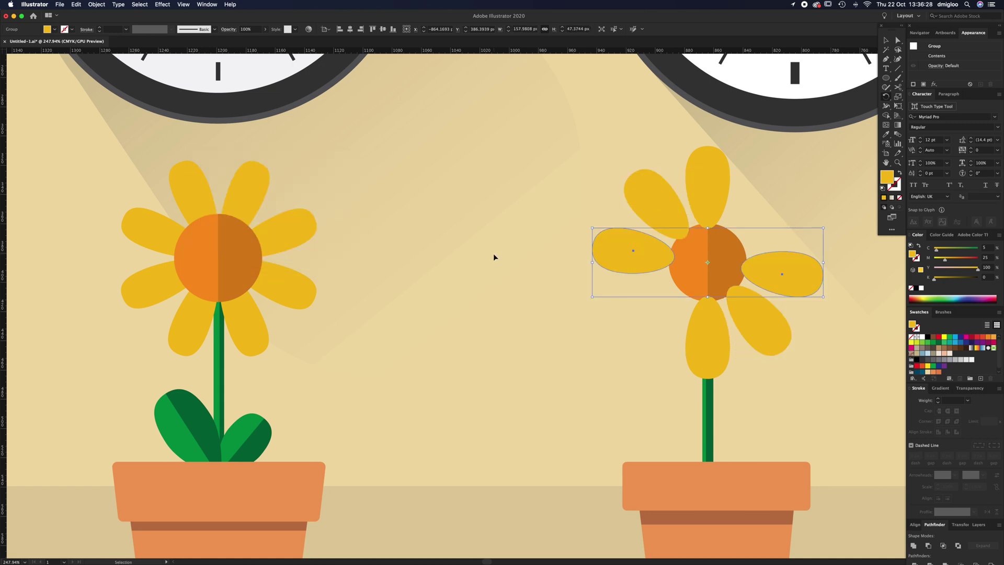
key("super+d")
key("v")
left_click_drag(604, 339, 619, 357)
left_click(563, 293)
left_click(696, 263)
key("super+shift+bracketright")
- Build a leaf from an ellipse with light and dark green halves and place it tilted at the base of the stem
key("super+equal")
mouse_move(530, 250)
left_mouse_down()
mouse_move(575, 305)
mouse_move(553, 345)
left_mouse_up()
key("a")
left_click_drag(574, 277, 575, 289)
key("Delete")
key("i")
left_click(203, 324)
left_click(176, 320)
left_click_drag(521, 353, 545, 242)
left_click_drag(554, 301, 719, 324)
- Duplicate the leaf for the other side of the stem and send it backward behind the pot
left_click(697, 308)
key("super+c")
key("super+f")
left_click_drag(683, 275, 739, 293)
left_click_drag(709, 330, 771, 333)
key("super+bracketleft")
left_click(660, 328)
- Review the recreated clock, flower, phone, water drop, lemon and tree illustrations beside their references
key("super+minus")
key("super+minus")
key("super+minus")
key("super+minus")
left_click_drag(534, 376, 414, 348)
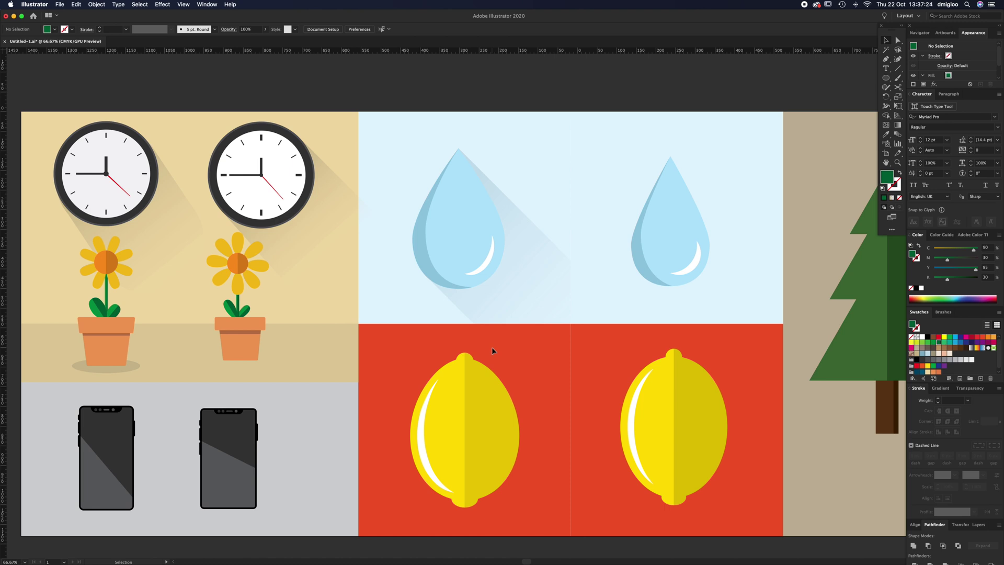
left_click(915, 526)
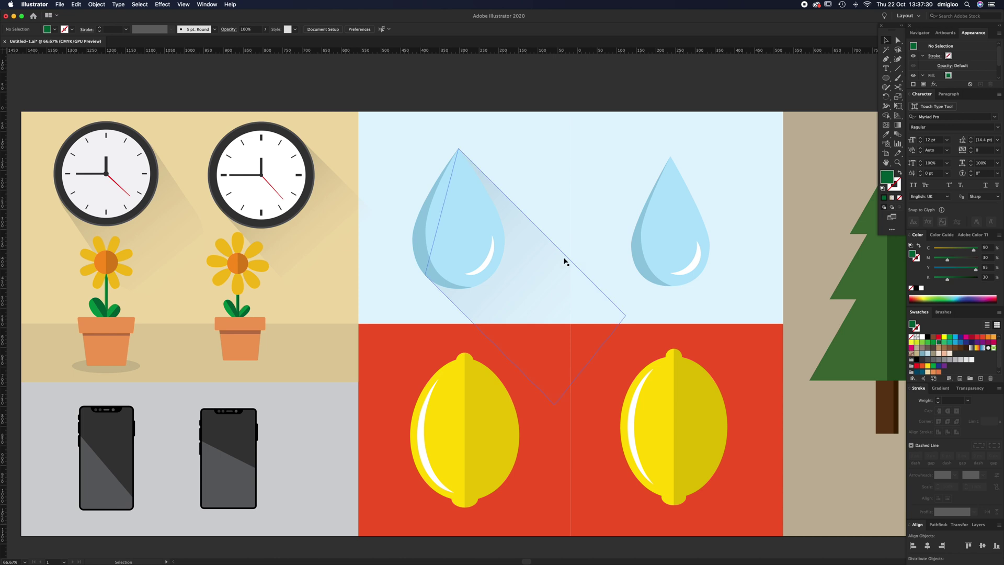
scroll(588, 314, "right", 2)
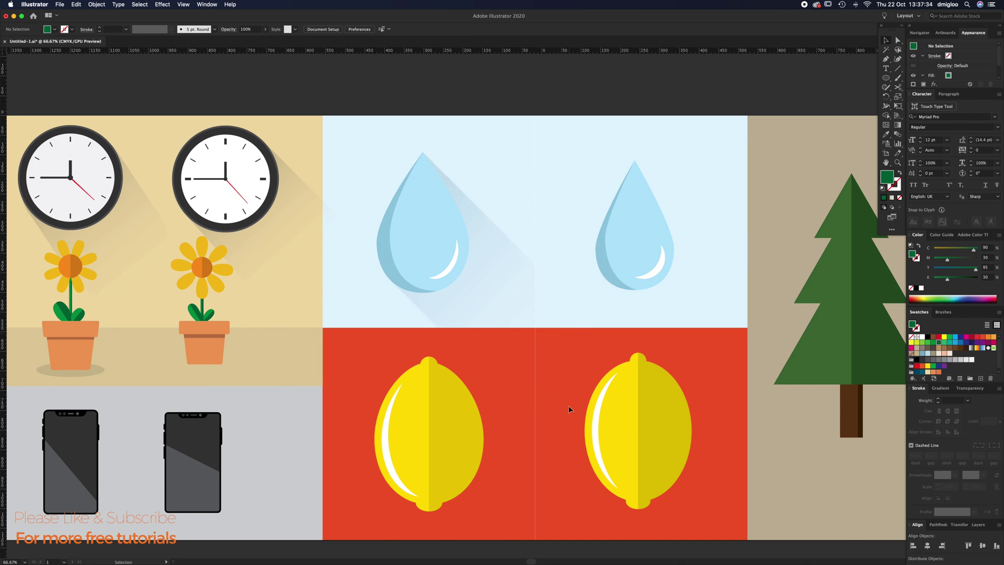
scroll(633, 347, "right", 5)
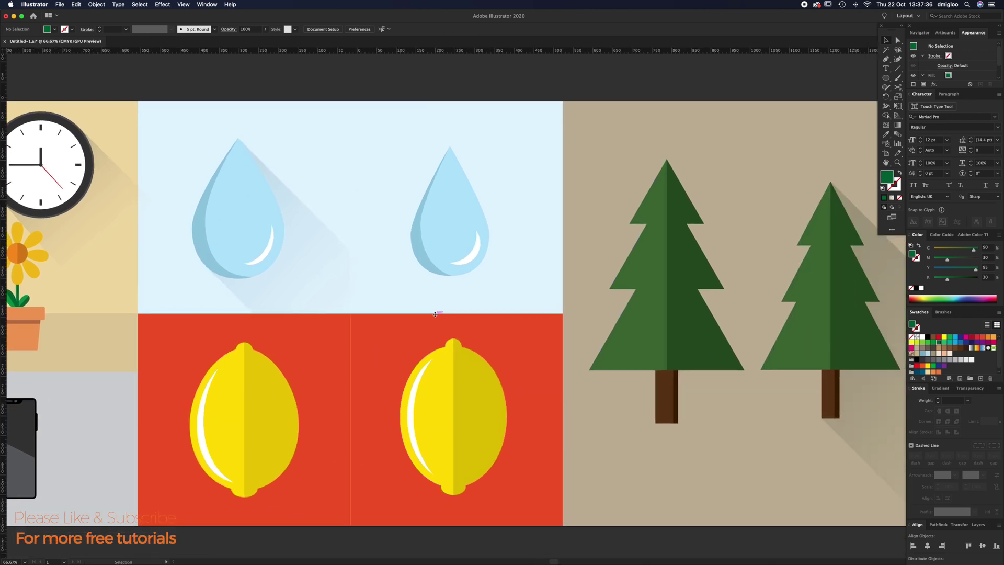